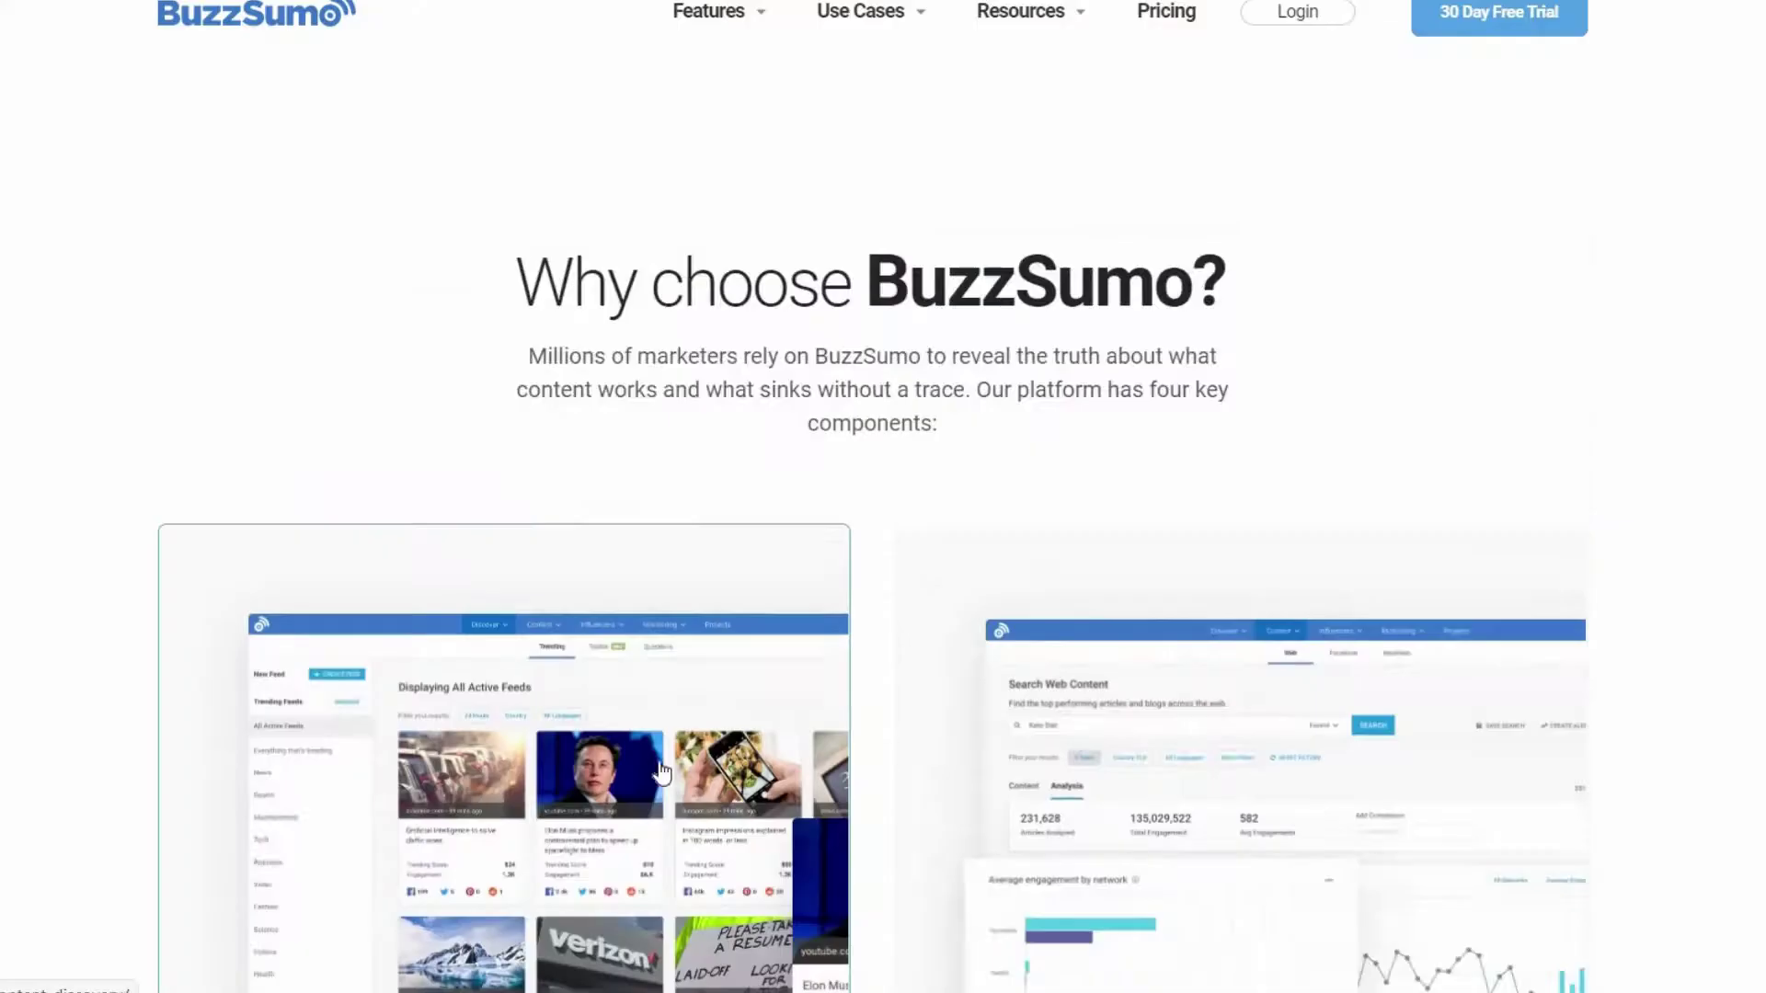
Step: Review the Discovery, Research, Influencers and Monitoring components and browse the customer testimonials on the BuzzSumo homepage
{"action": "scroll", "coordinate": [358, 721], "scroll_direction": "down", "scroll_amount": 5}
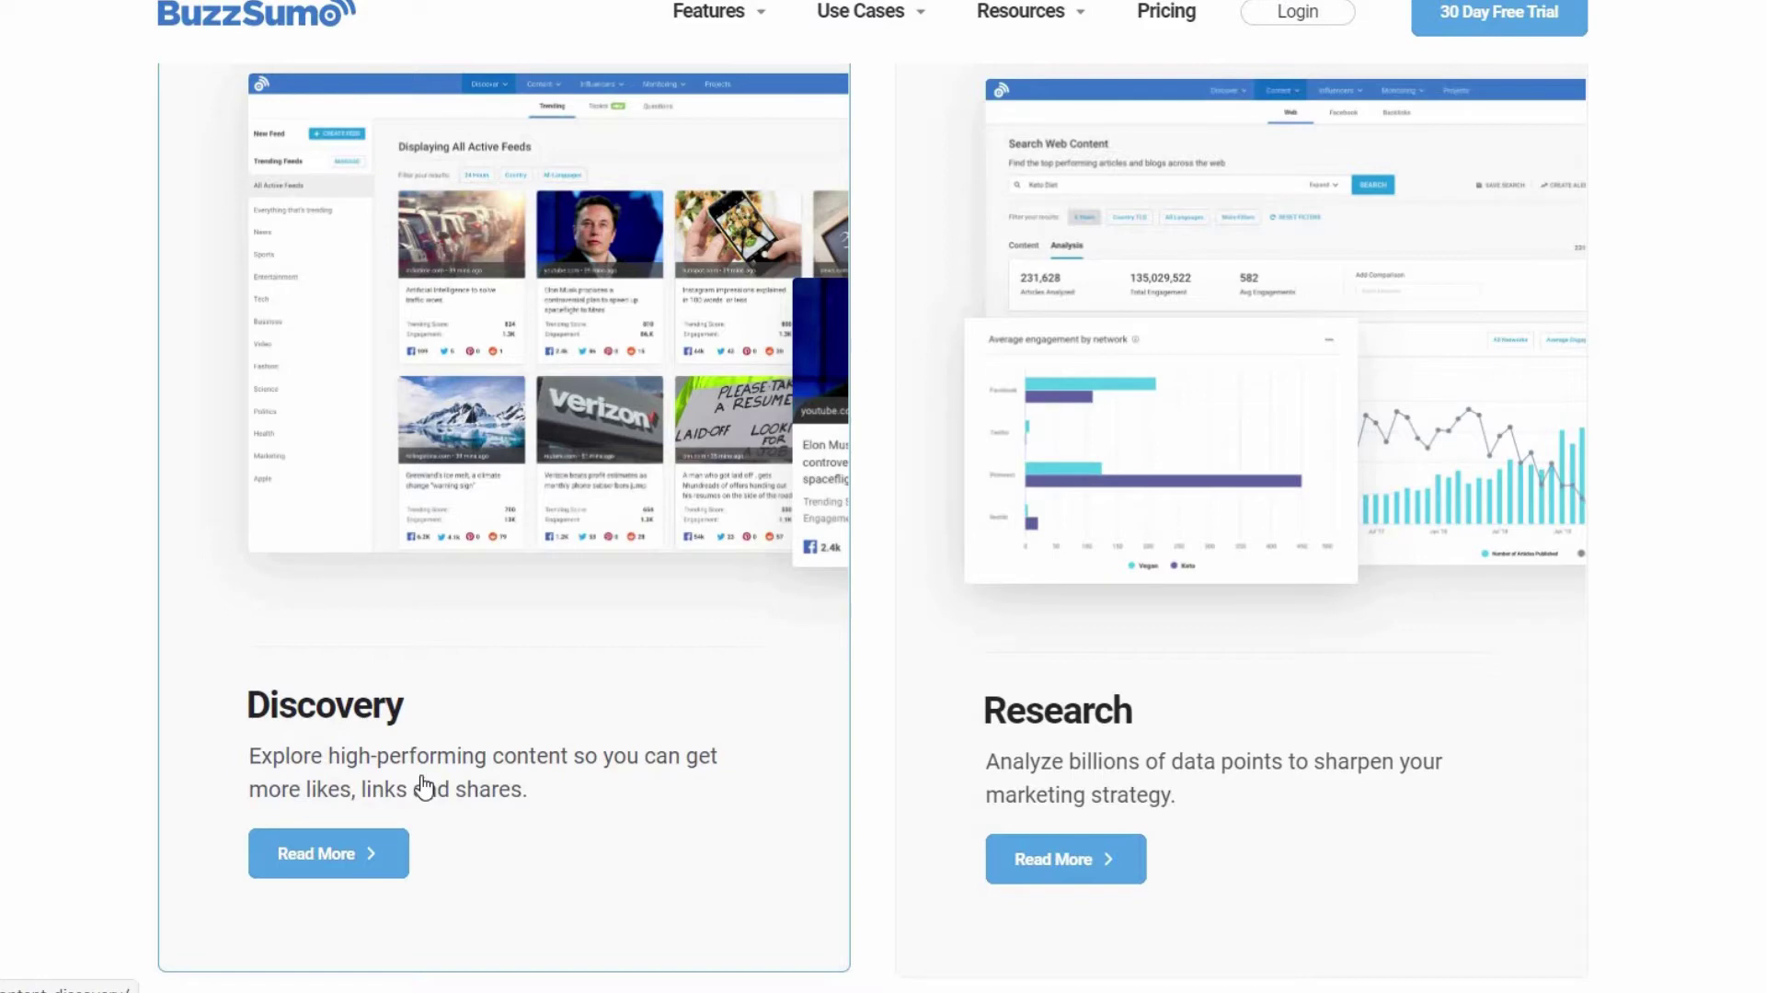
{"action": "scroll", "coordinate": [423, 788], "scroll_direction": "down", "scroll_amount": 1}
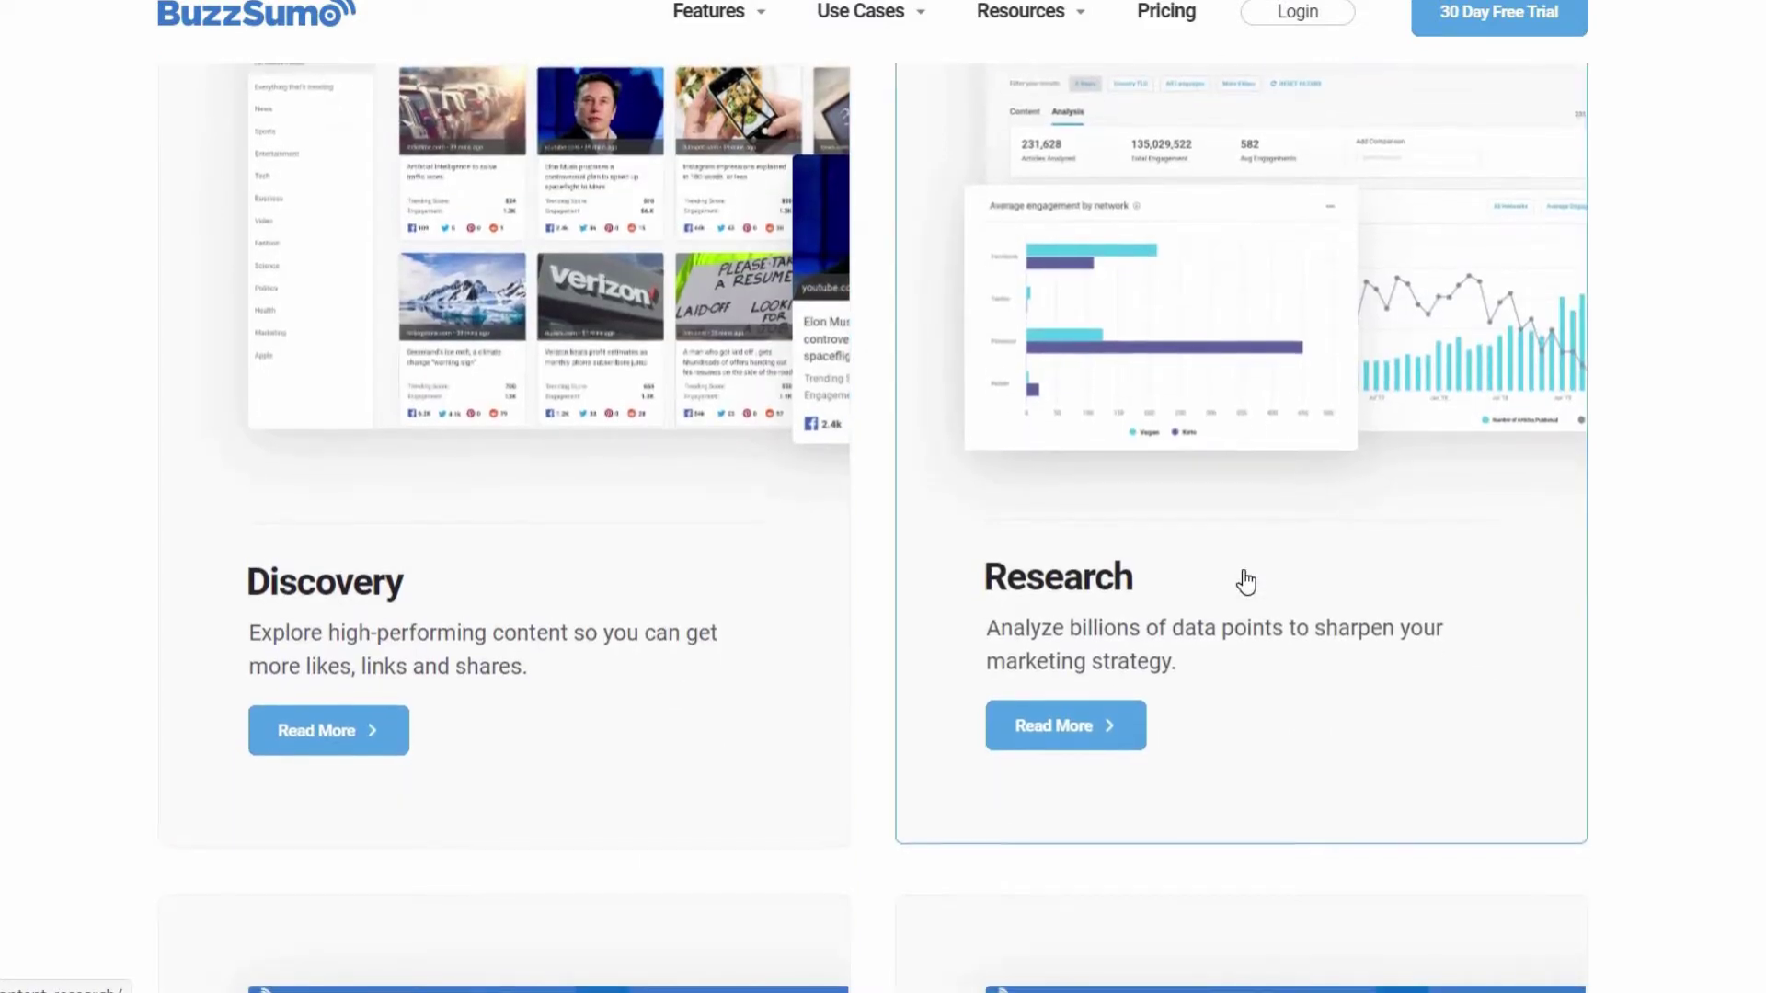
{"action": "scroll", "coordinate": [1247, 581], "scroll_direction": "down", "scroll_amount": 8}
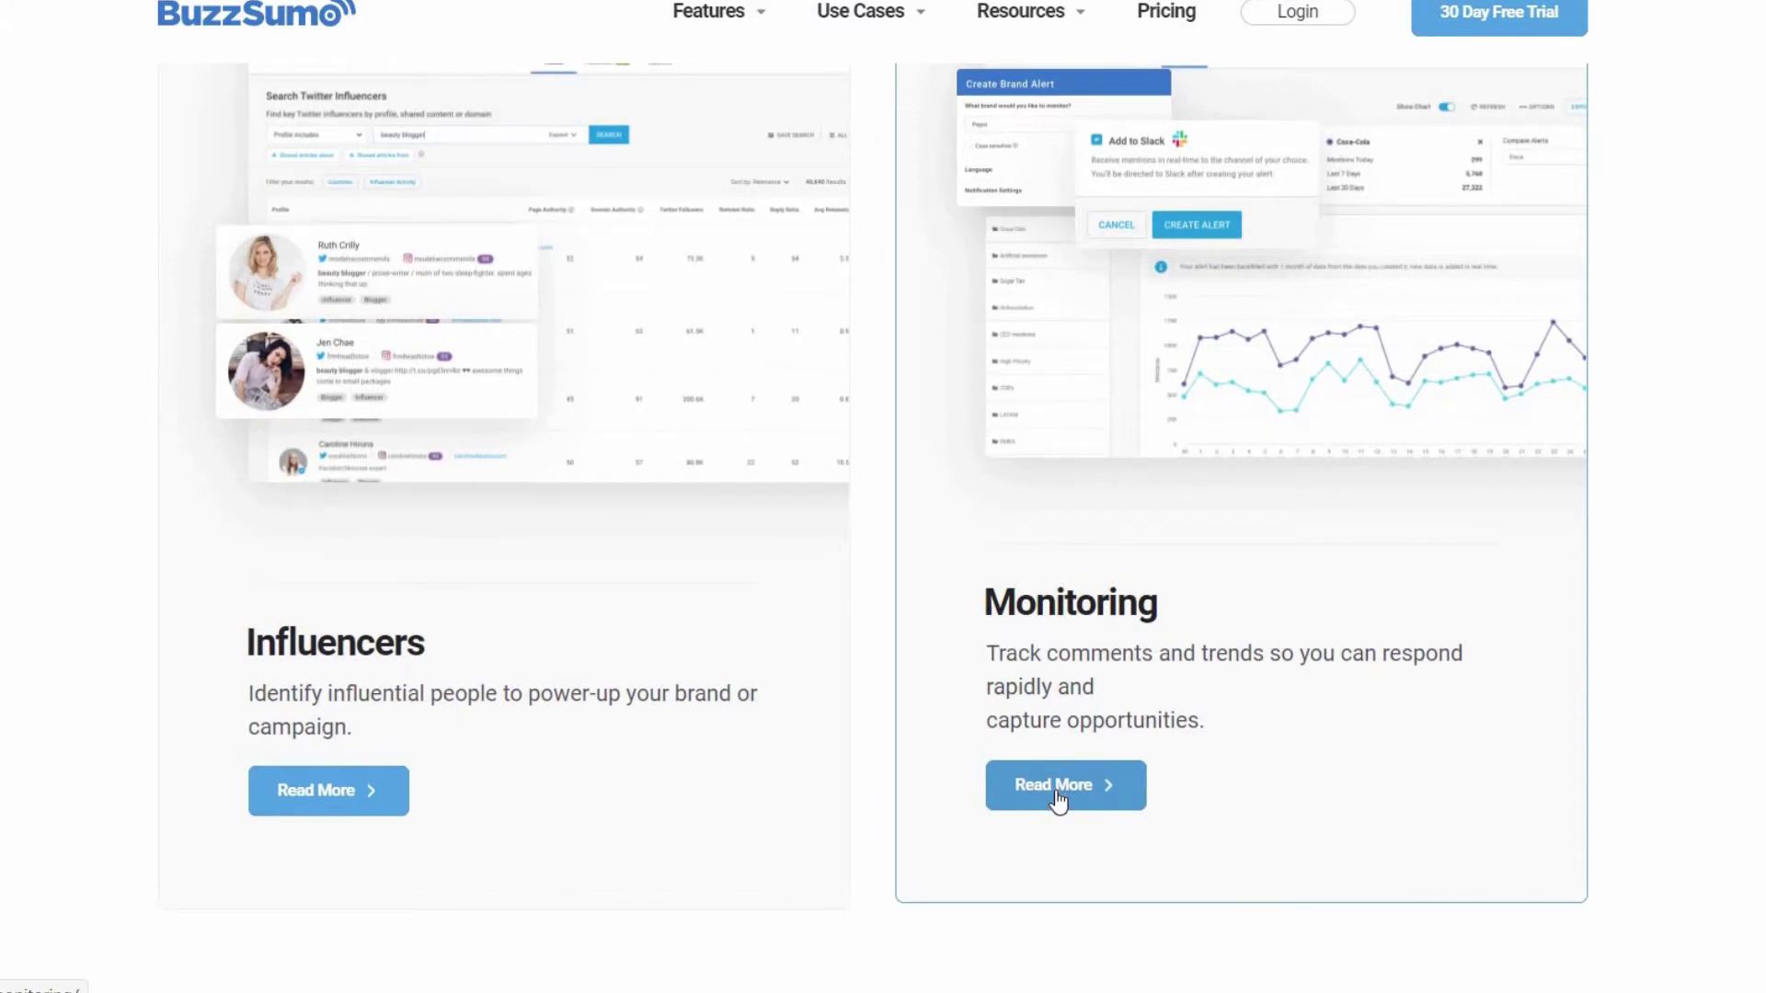
{"action": "scroll", "coordinate": [1057, 798], "scroll_direction": "down", "scroll_amount": 15}
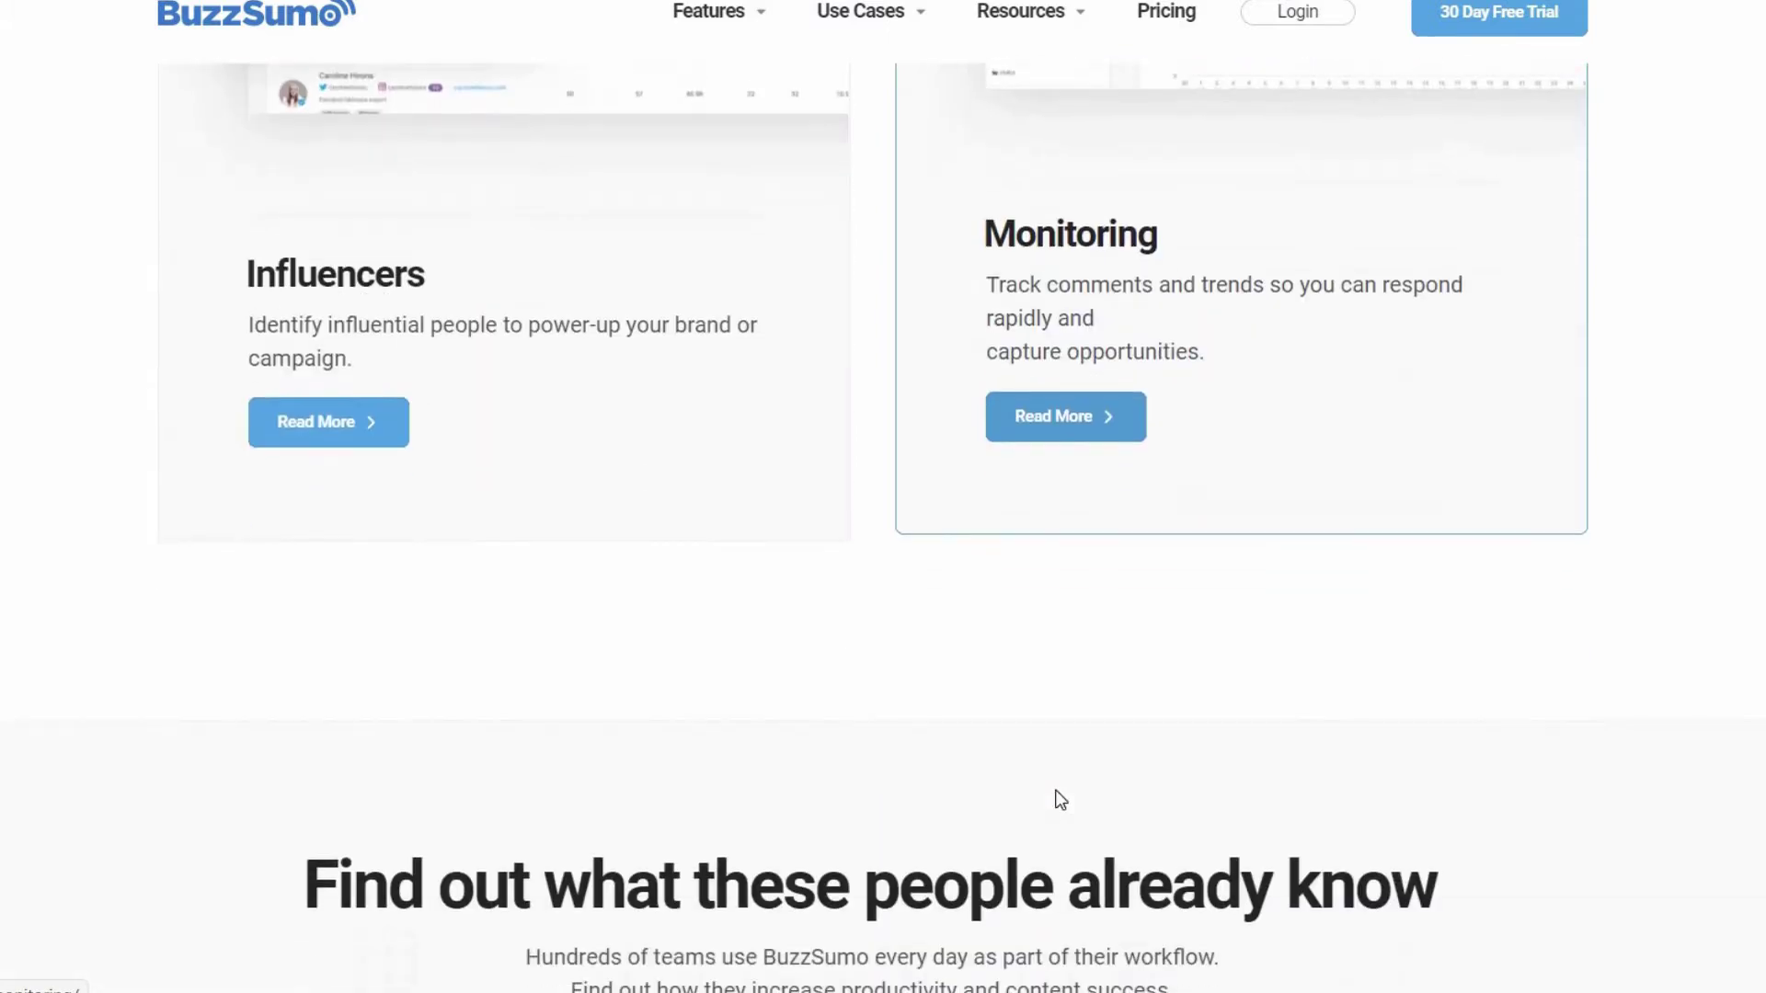
{"action": "scroll", "coordinate": [1056, 796], "scroll_direction": "up", "scroll_amount": 9}
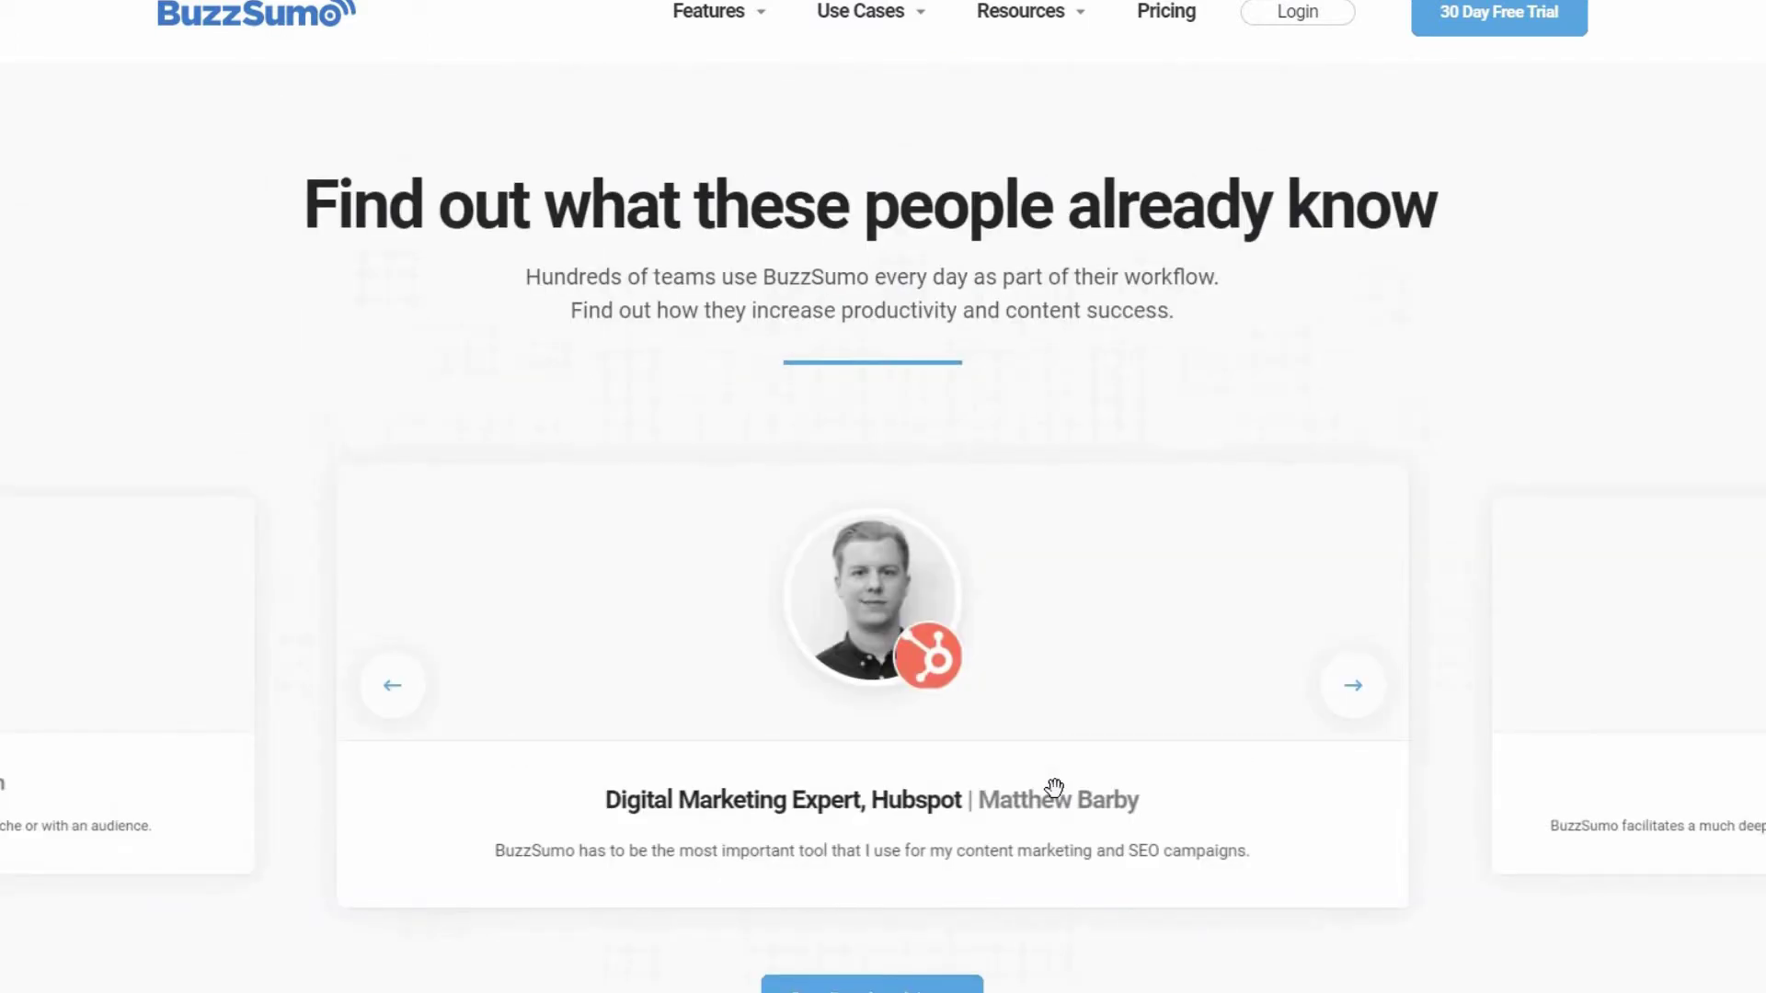
{"action": "left_click", "coordinate": [1369, 696]}
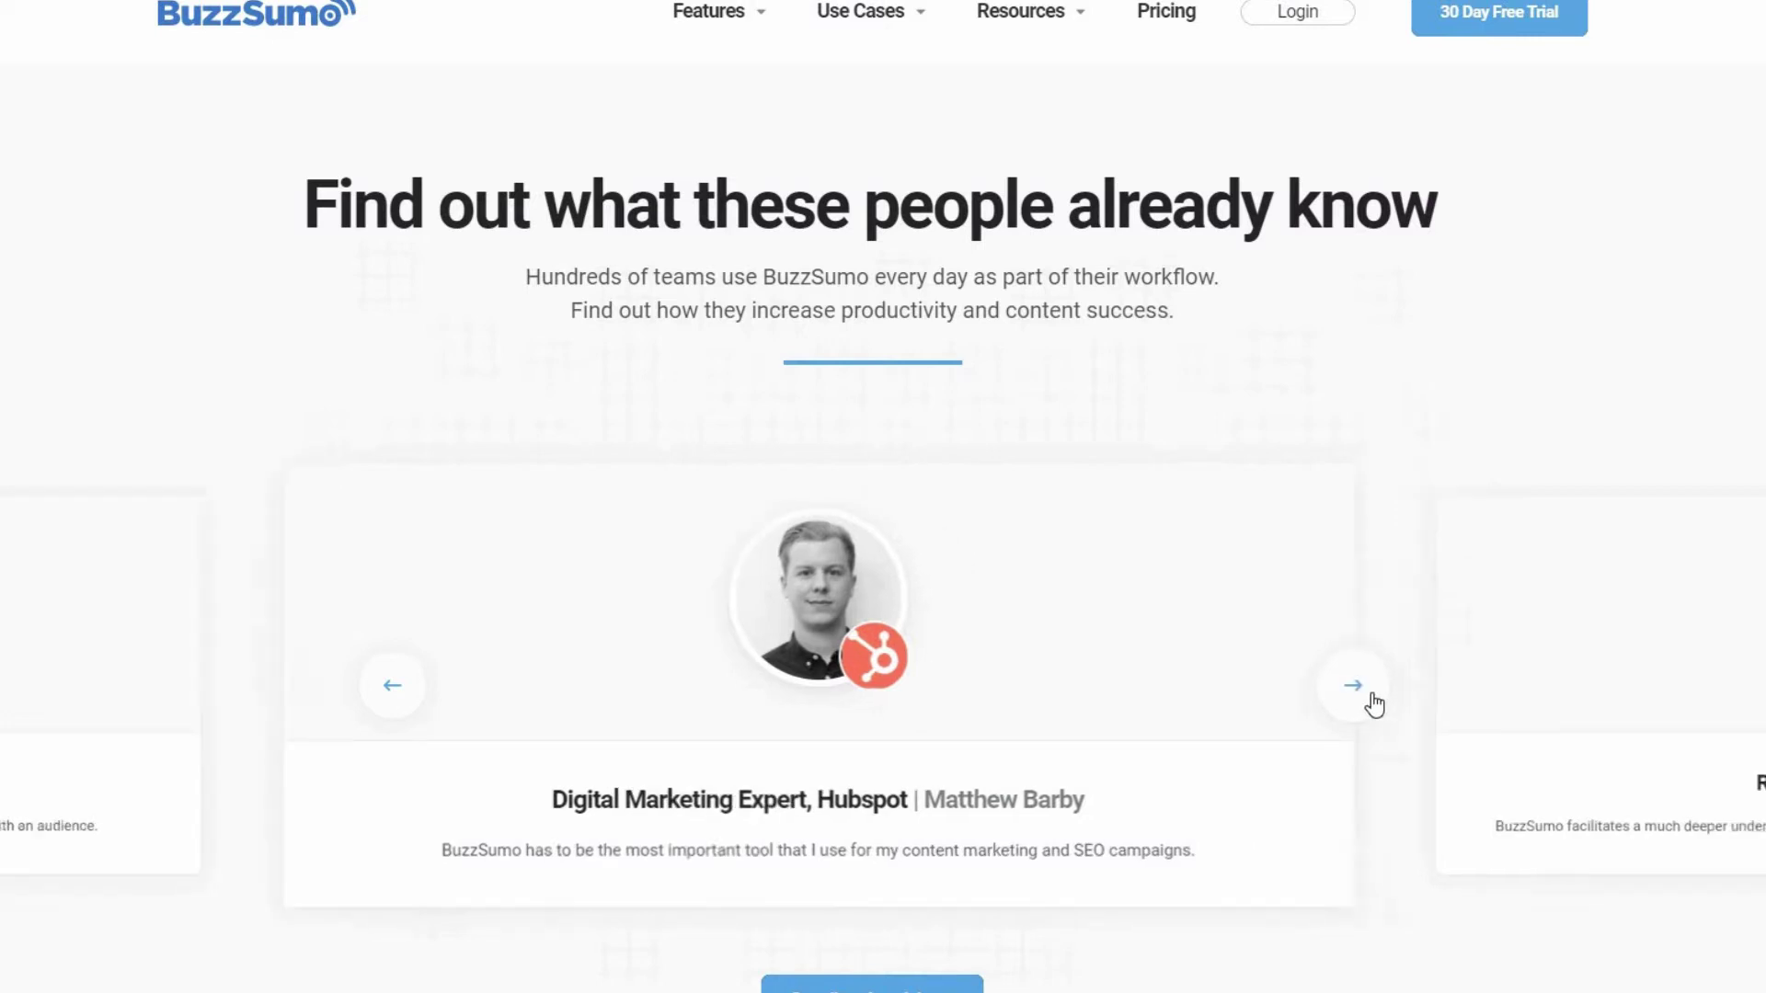
{"action": "left_click", "coordinate": [381, 712]}
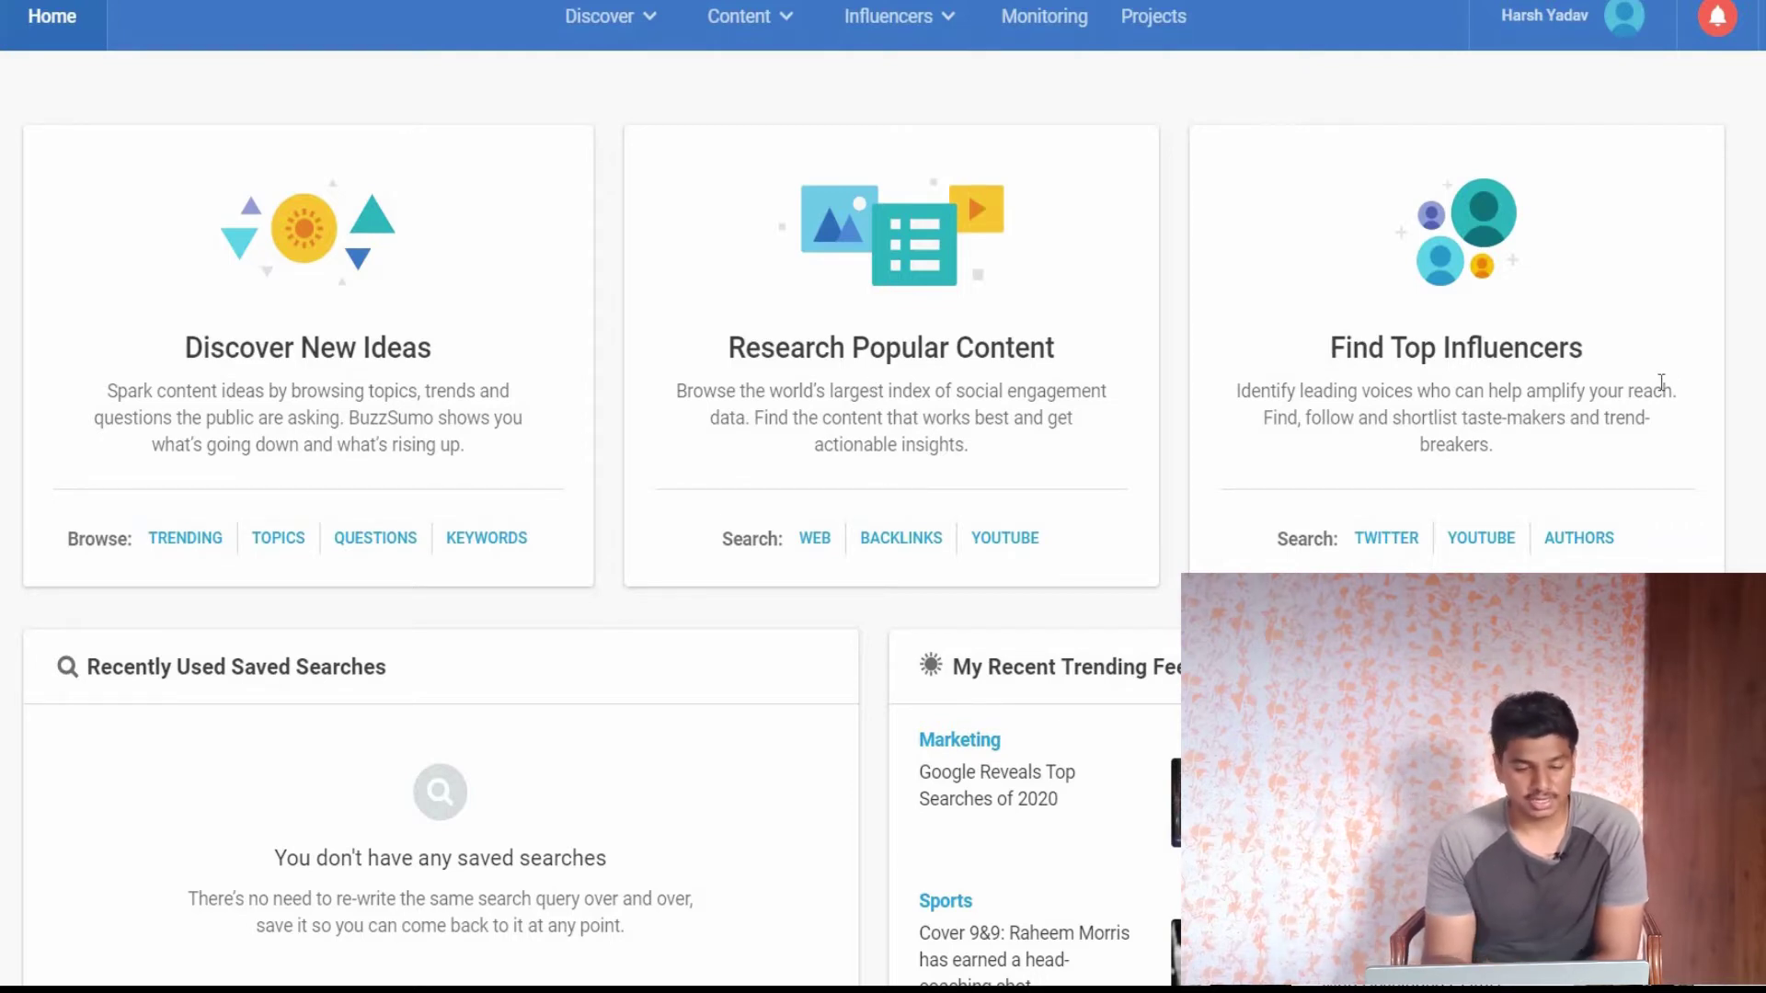
Step: Search Discover Topics for "Best way to increase traffic"
{"action": "left_click", "coordinate": [288, 546]}
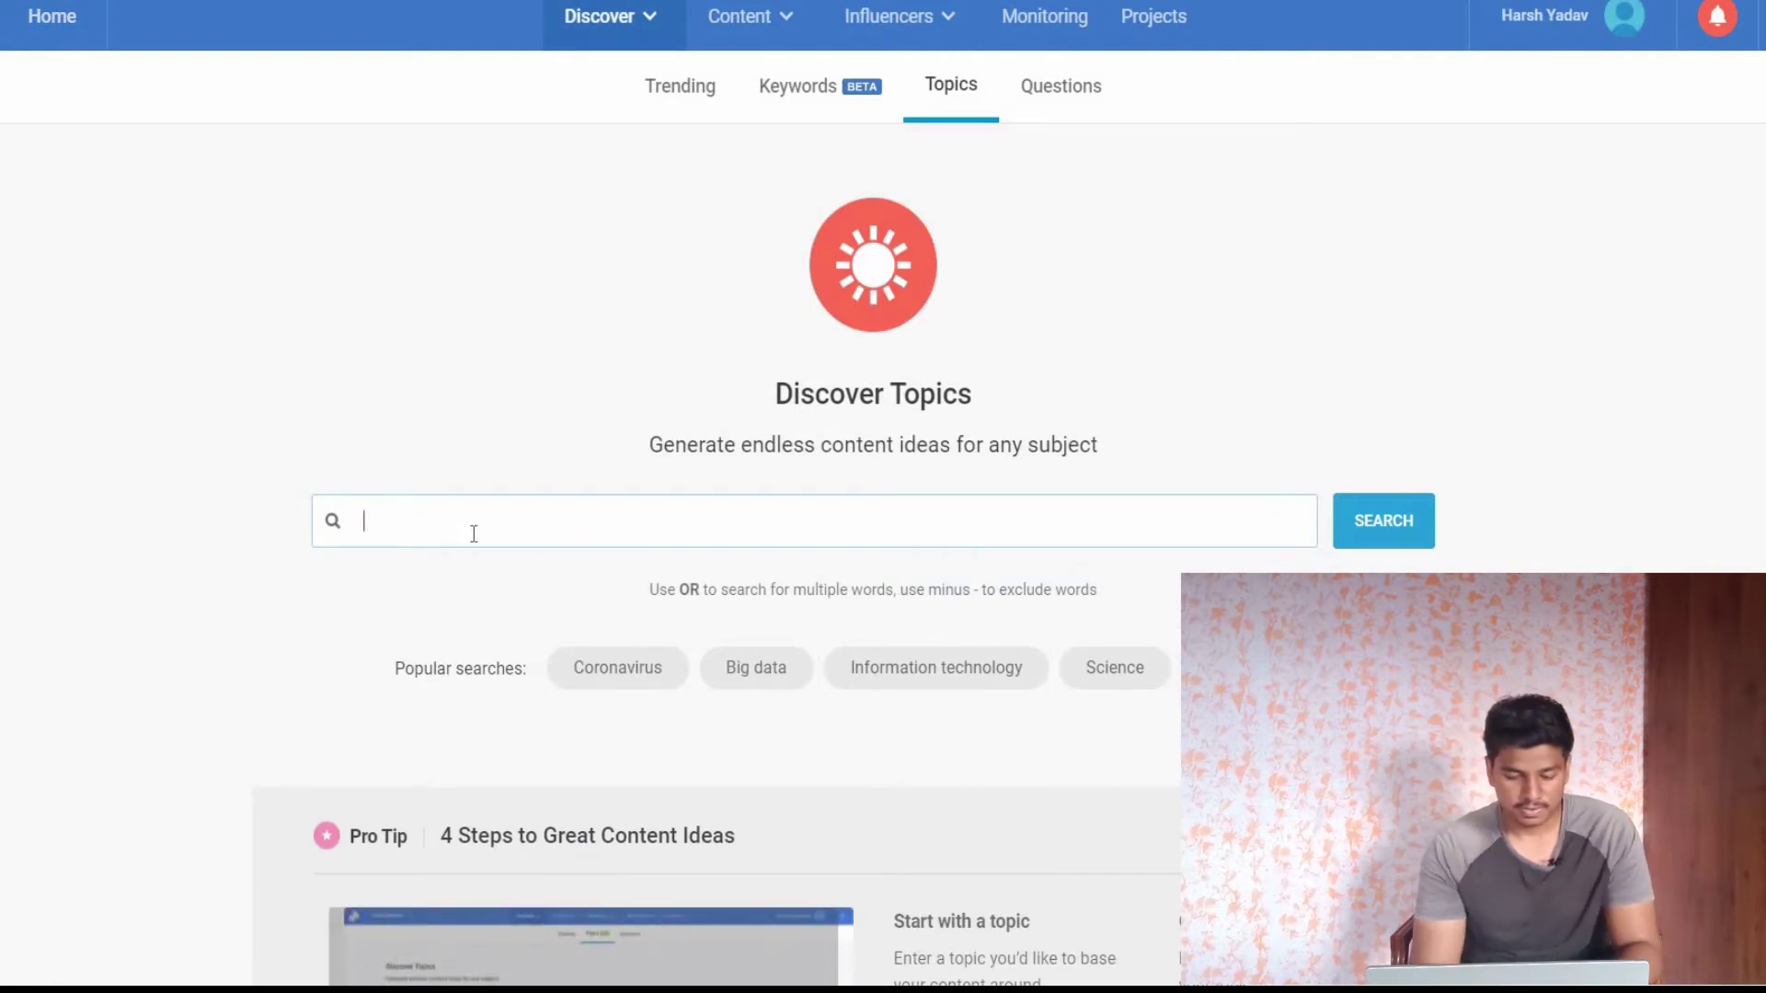
{"action": "type", "text": "Best way"}
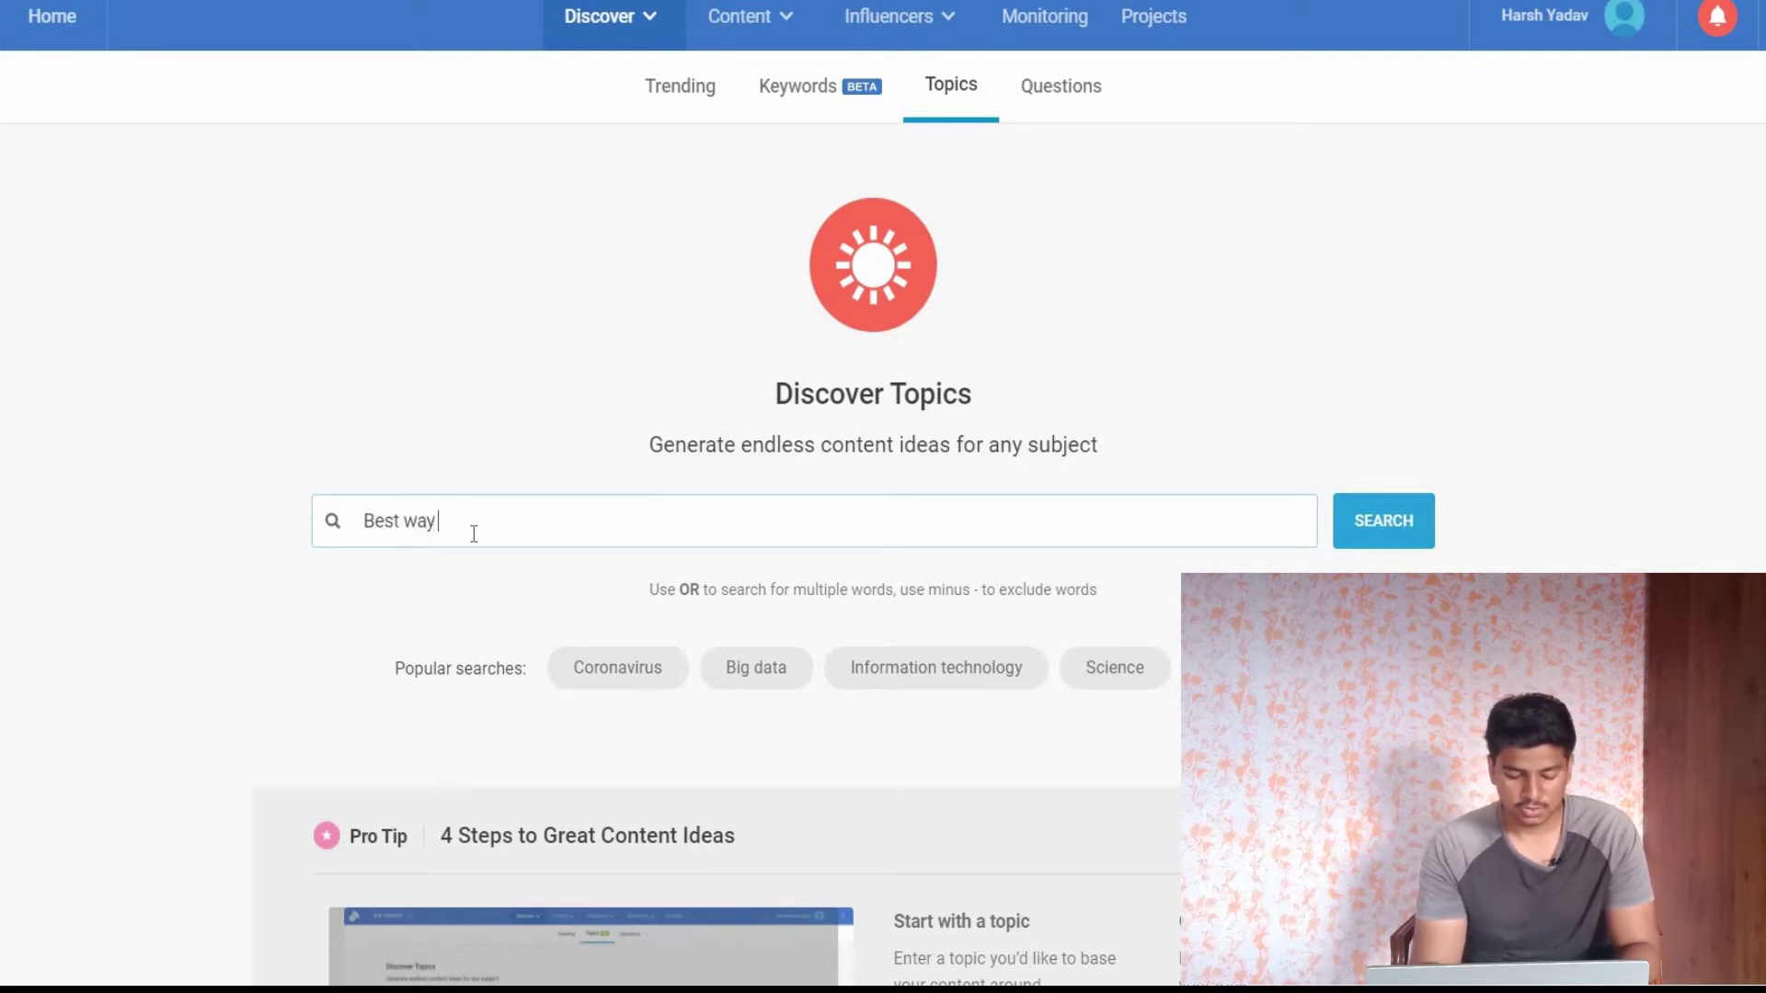
{"action": "type", "text": " to incrw"}
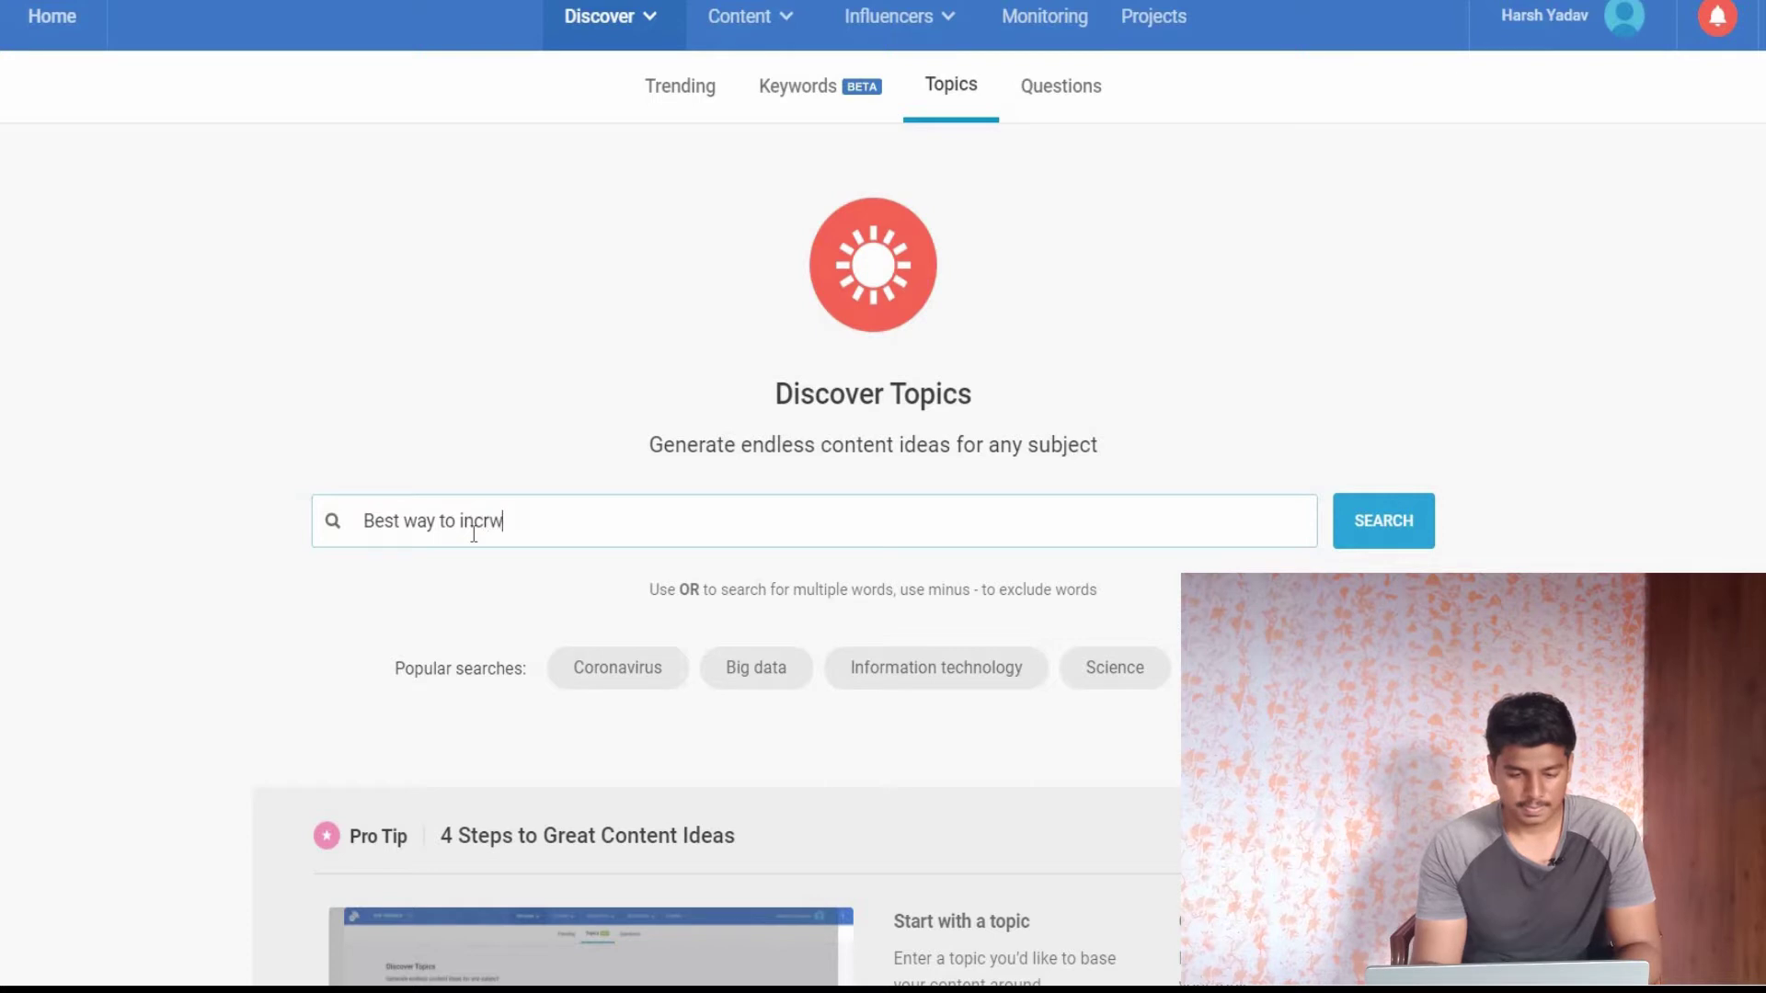
{"action": "key", "text": "BackSpace"}
{"action": "type", "text": "ease"}
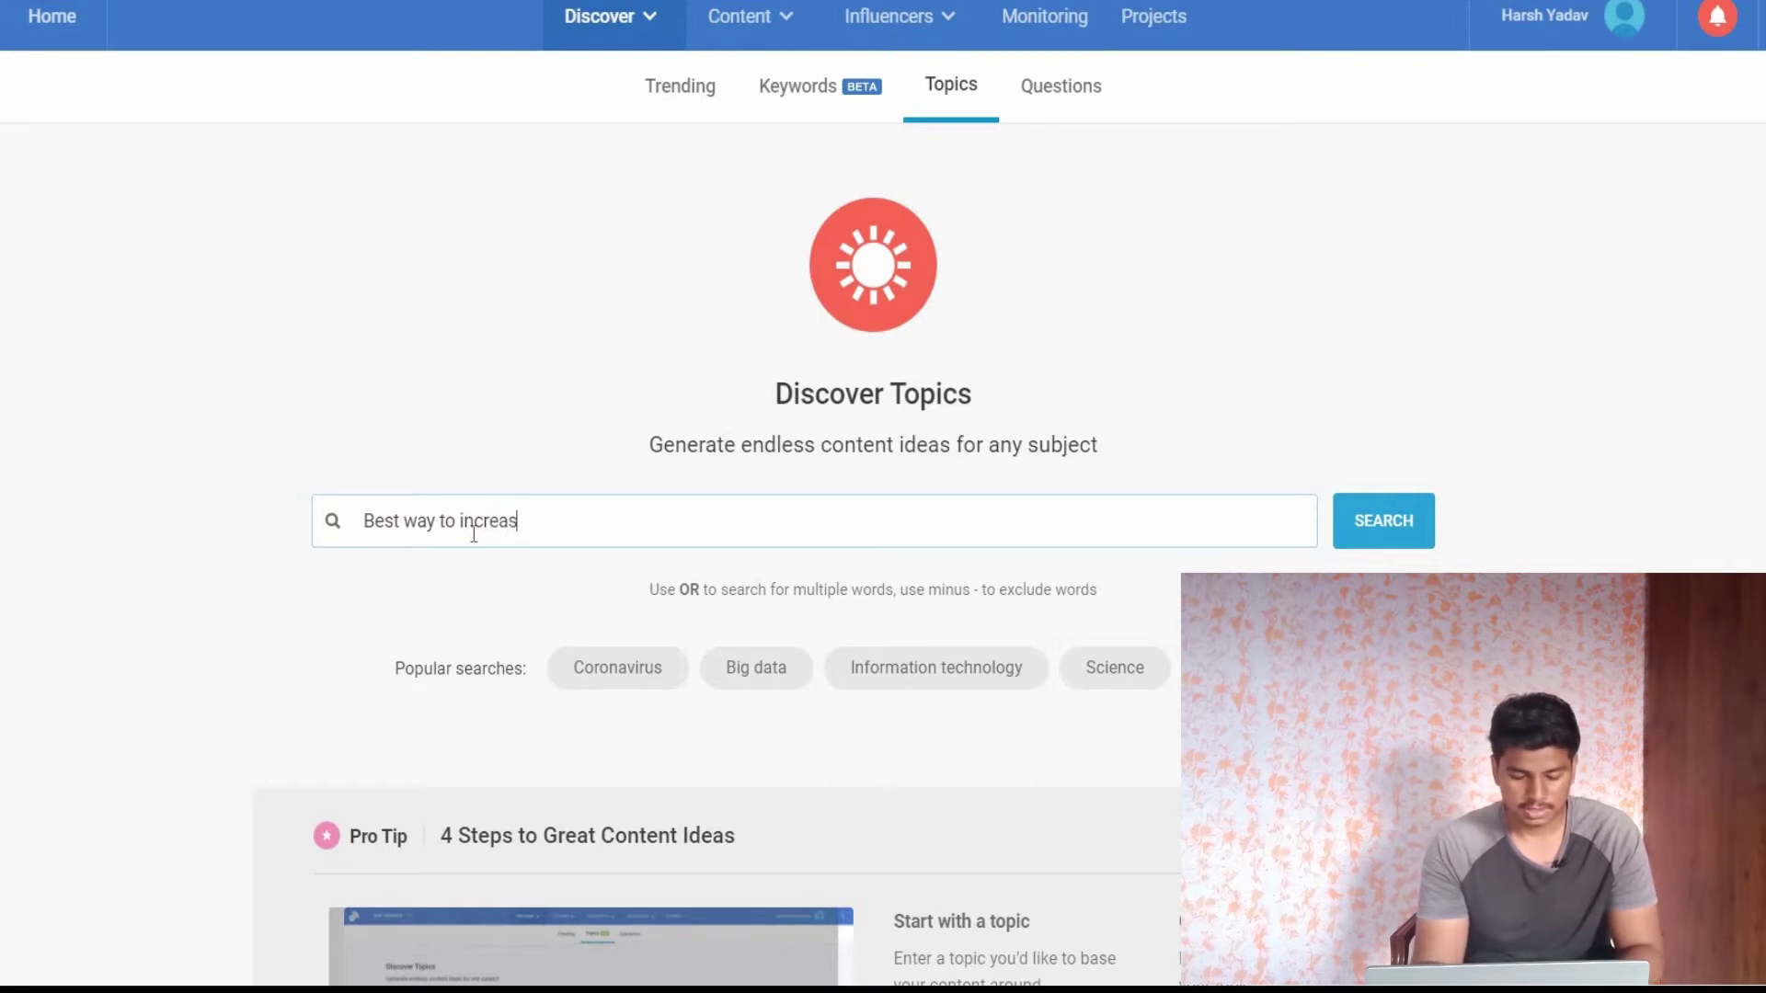
{"action": "type", "text": " traffic"}
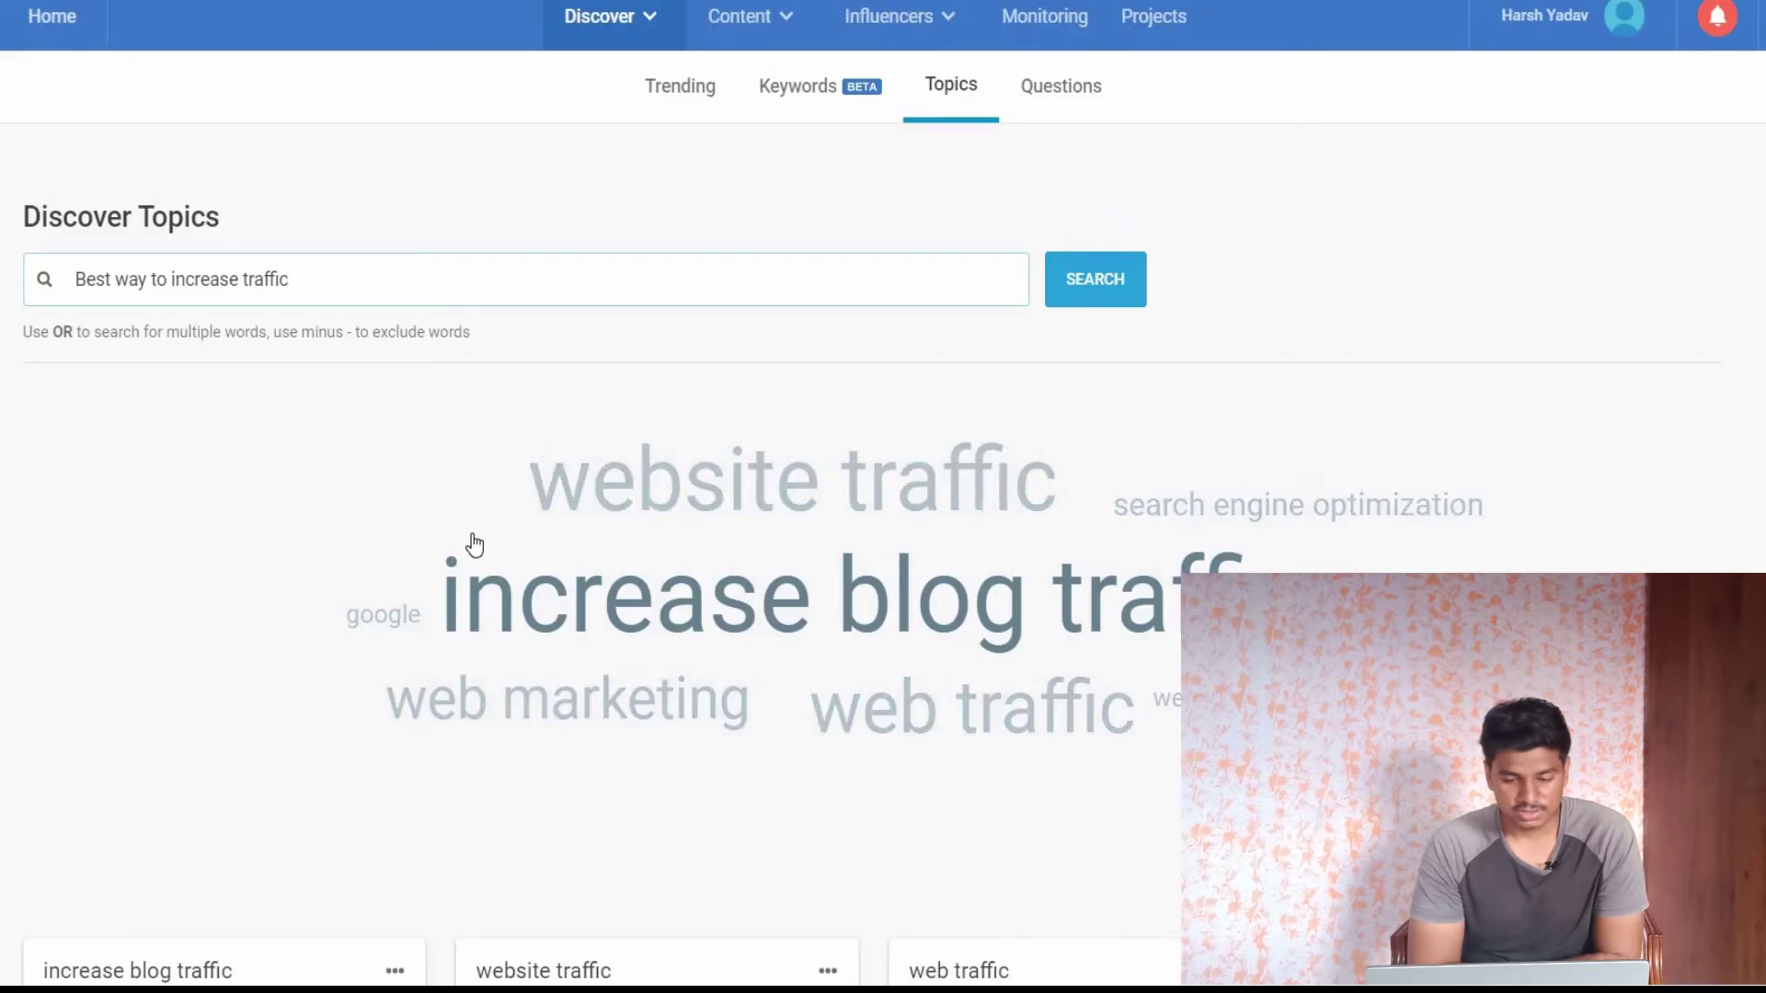
Step: Examine the topic cloud for the traffic query and the hint on using OR and minus in searches
{"action": "scroll", "coordinate": [474, 545], "scroll_direction": "down", "scroll_amount": 10}
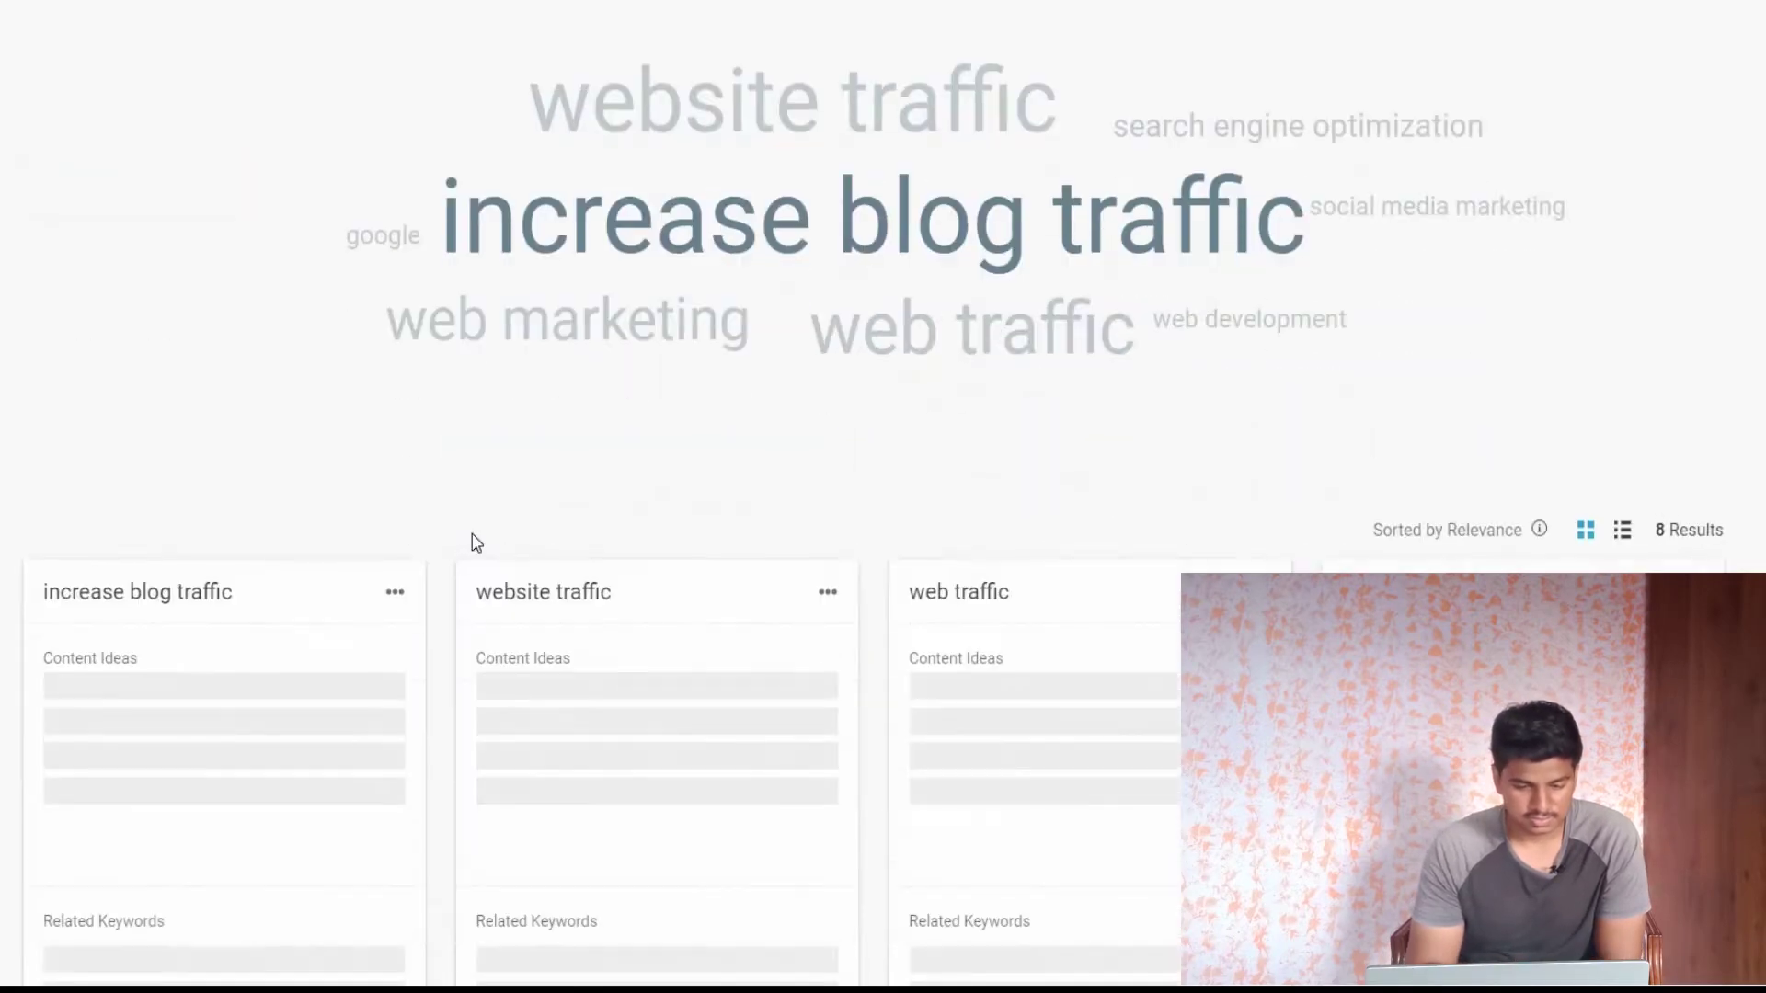
{"action": "scroll", "coordinate": [474, 543], "scroll_direction": "up", "scroll_amount": 10}
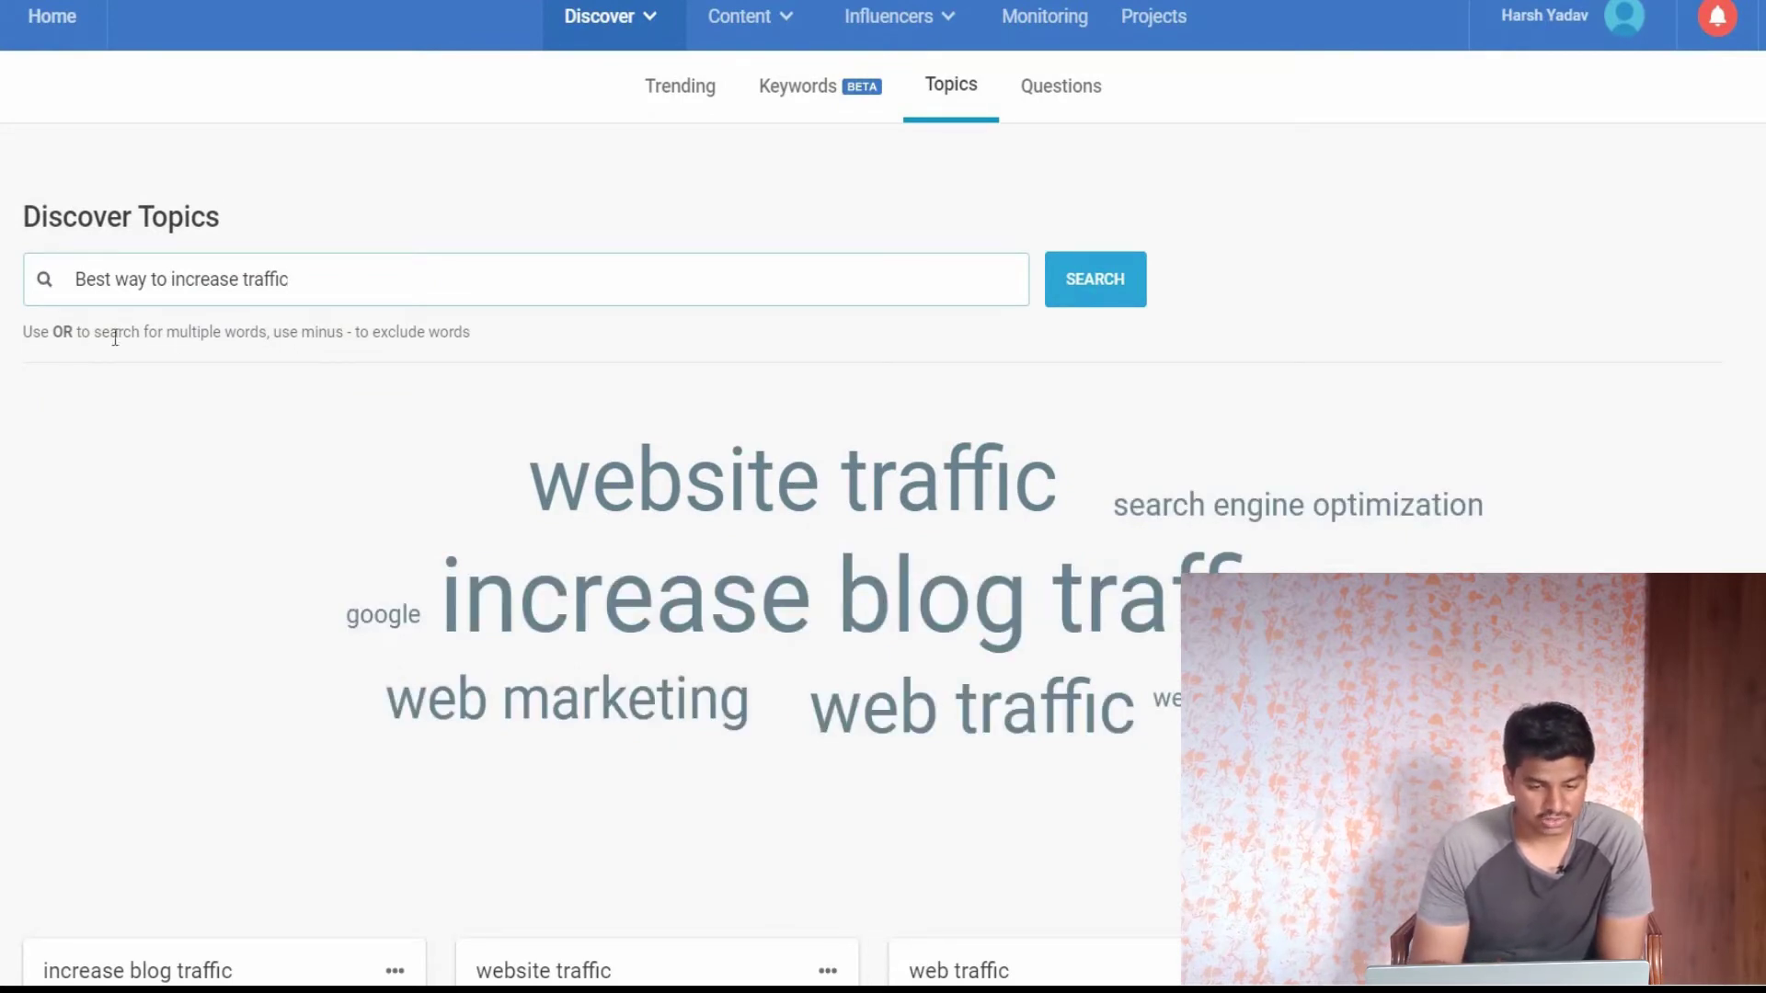
{"action": "triple_click", "coordinate": [191, 334]}
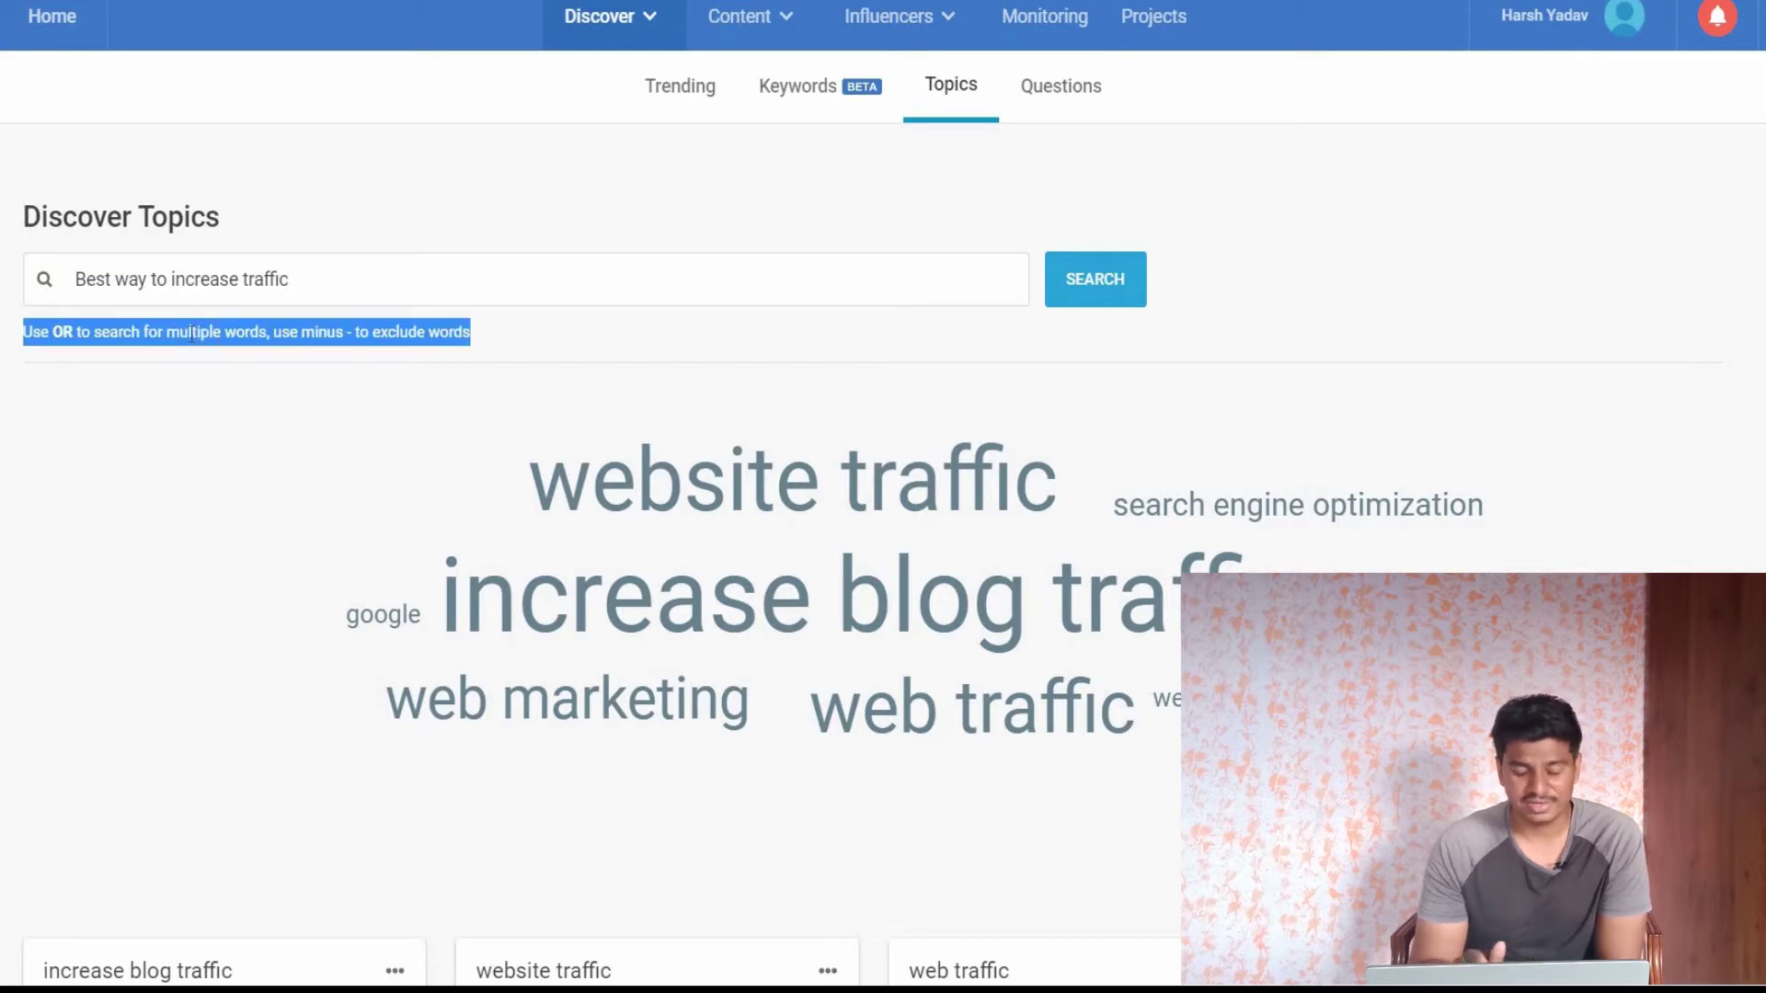
{"action": "left_click", "coordinate": [191, 334]}
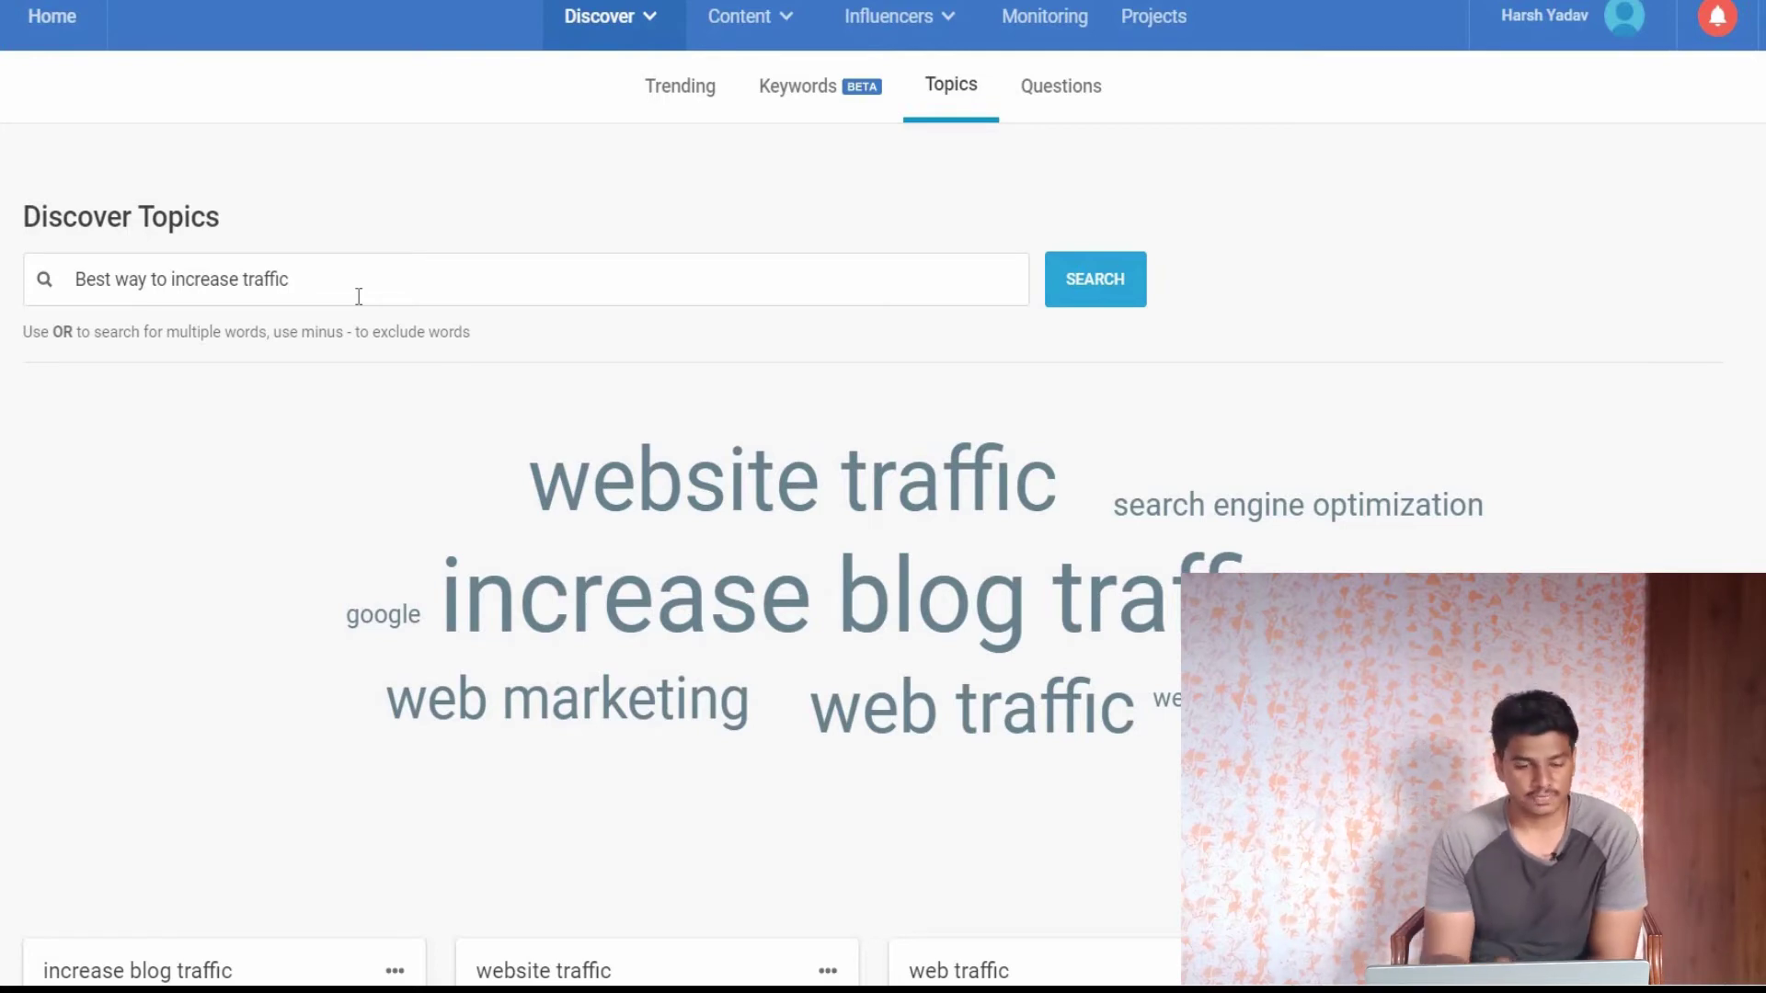
{"action": "scroll", "coordinate": [357, 297], "scroll_direction": "down", "scroll_amount": 4}
{"action": "scroll", "coordinate": [357, 297], "scroll_direction": "up", "scroll_amount": 4}
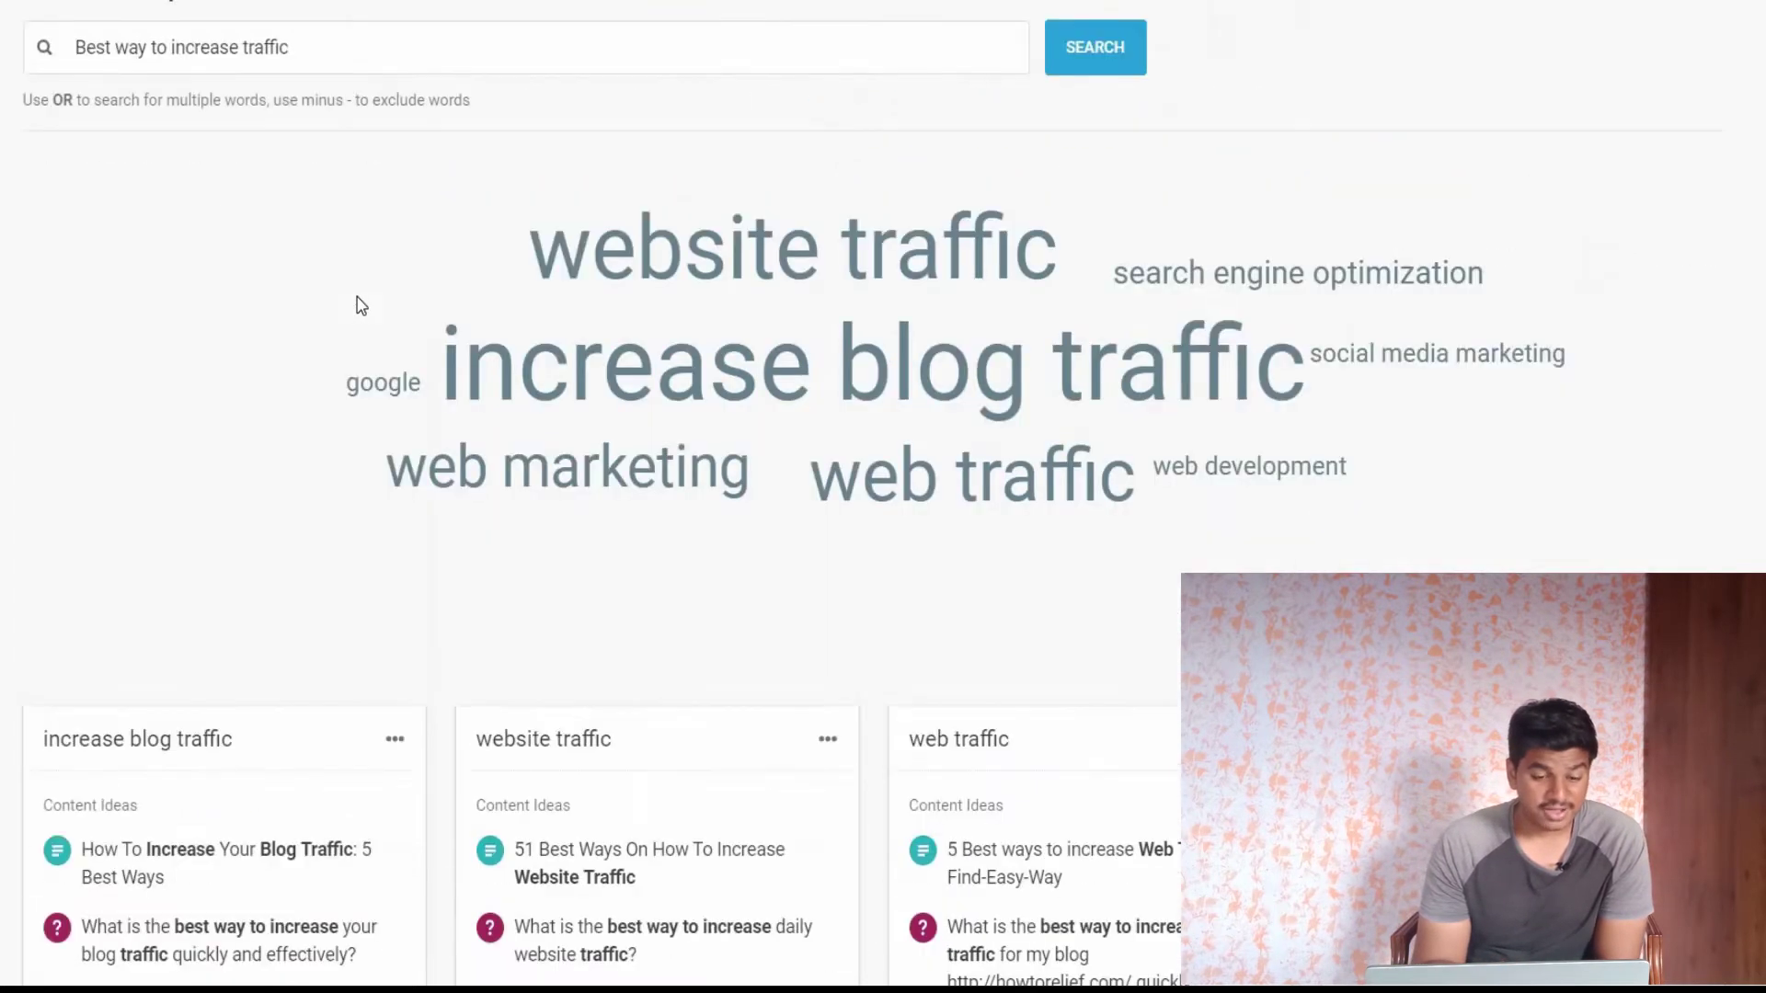
{"action": "double_click", "coordinate": [345, 287]}
{"action": "left_click", "coordinate": [345, 287]}
Step: Review the content ideas and related keywords on the topic cards, focusing on the first idea under "increase blog traffic"
{"action": "scroll", "coordinate": [345, 287], "scroll_direction": "down", "scroll_amount": 14}
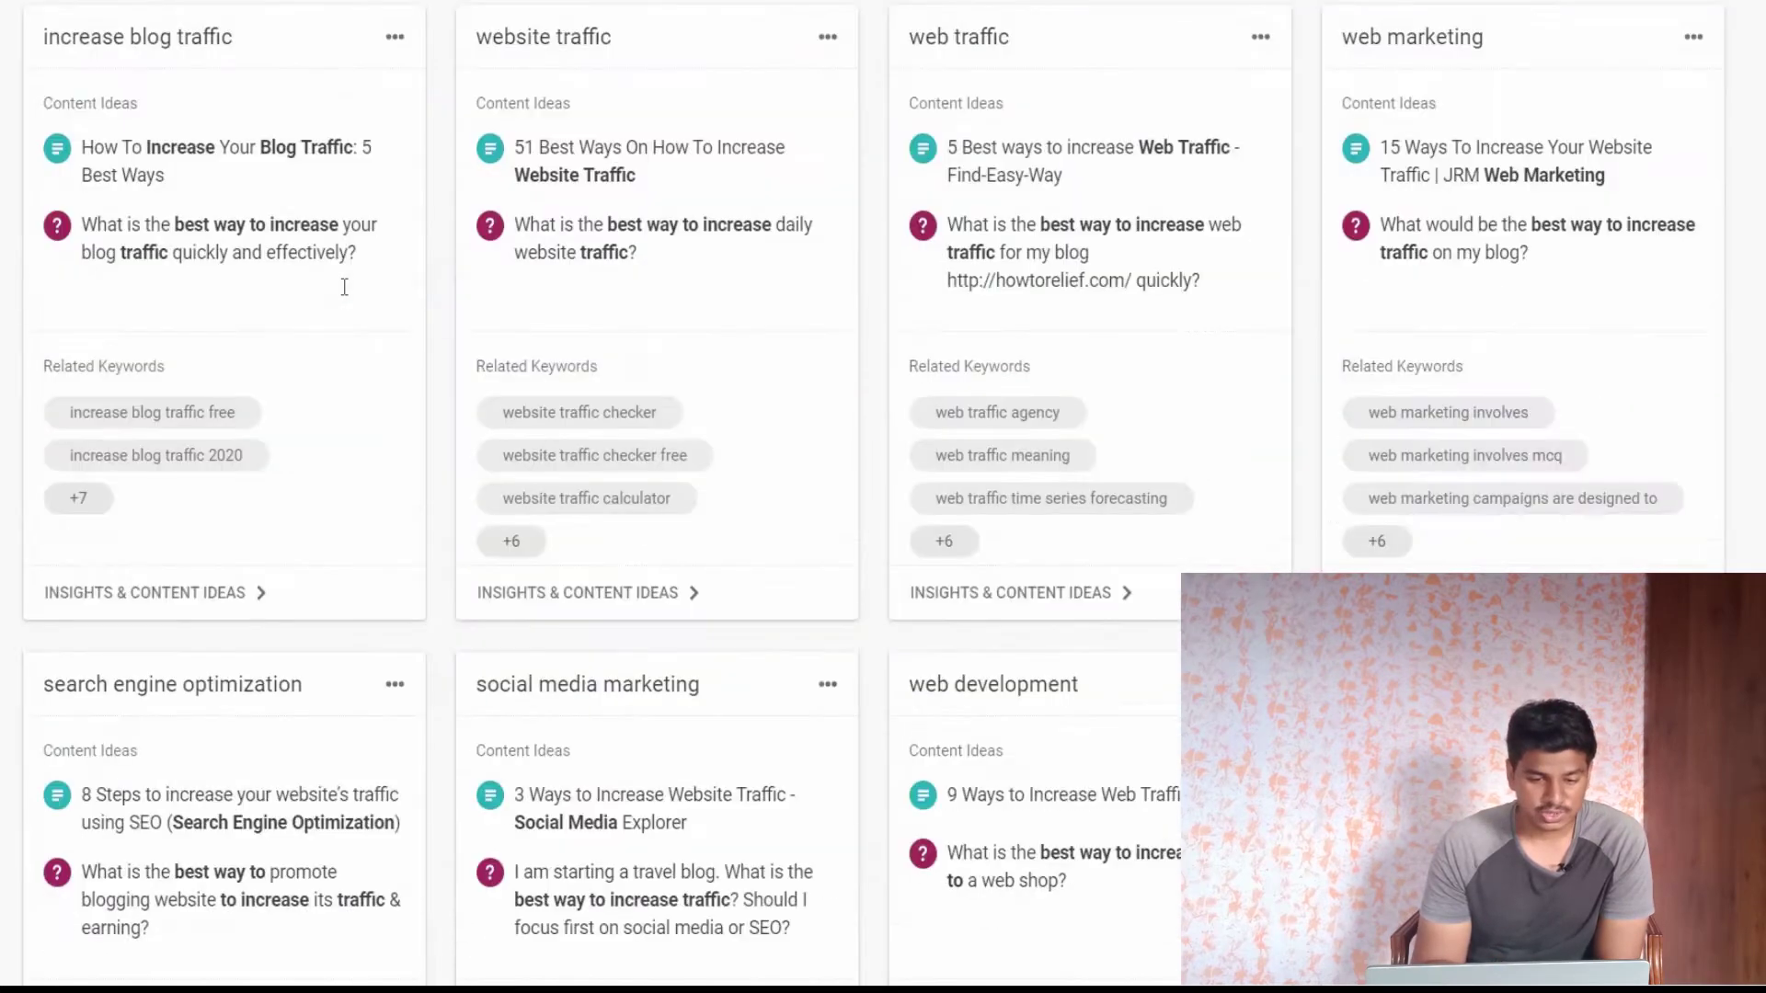
{"action": "scroll", "coordinate": [108, 204], "scroll_direction": "up", "scroll_amount": 6}
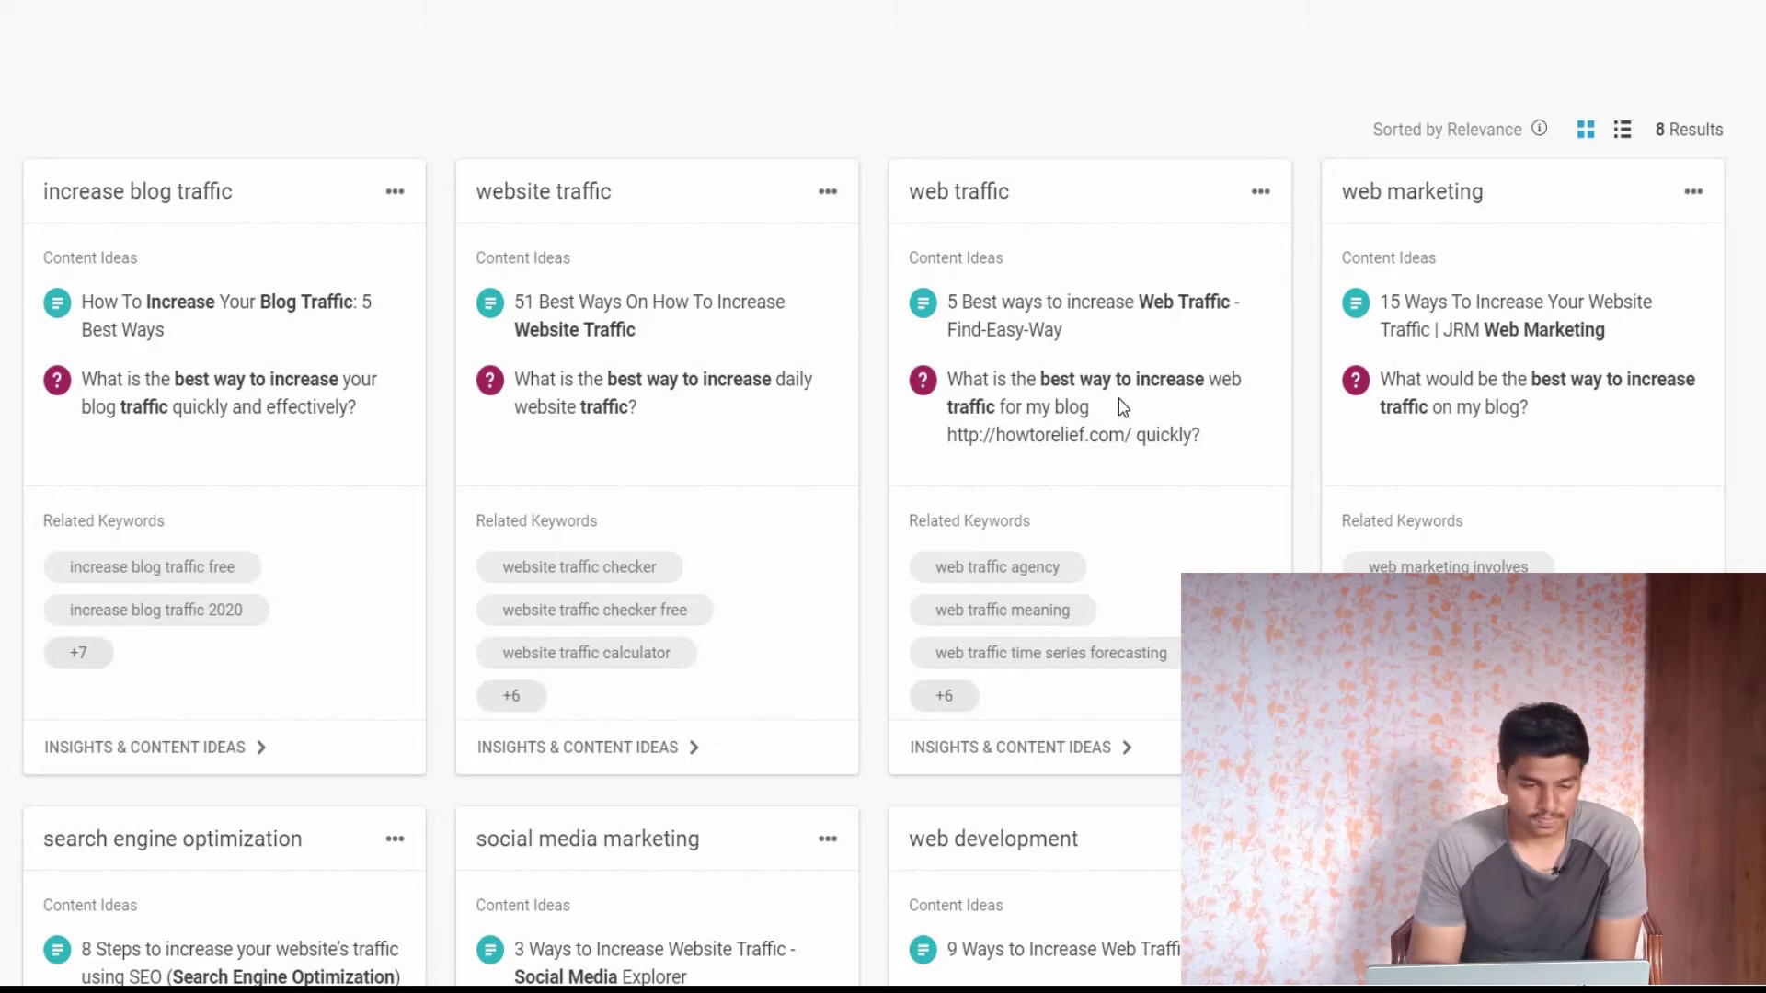
{"action": "triple_click", "coordinate": [137, 303]}
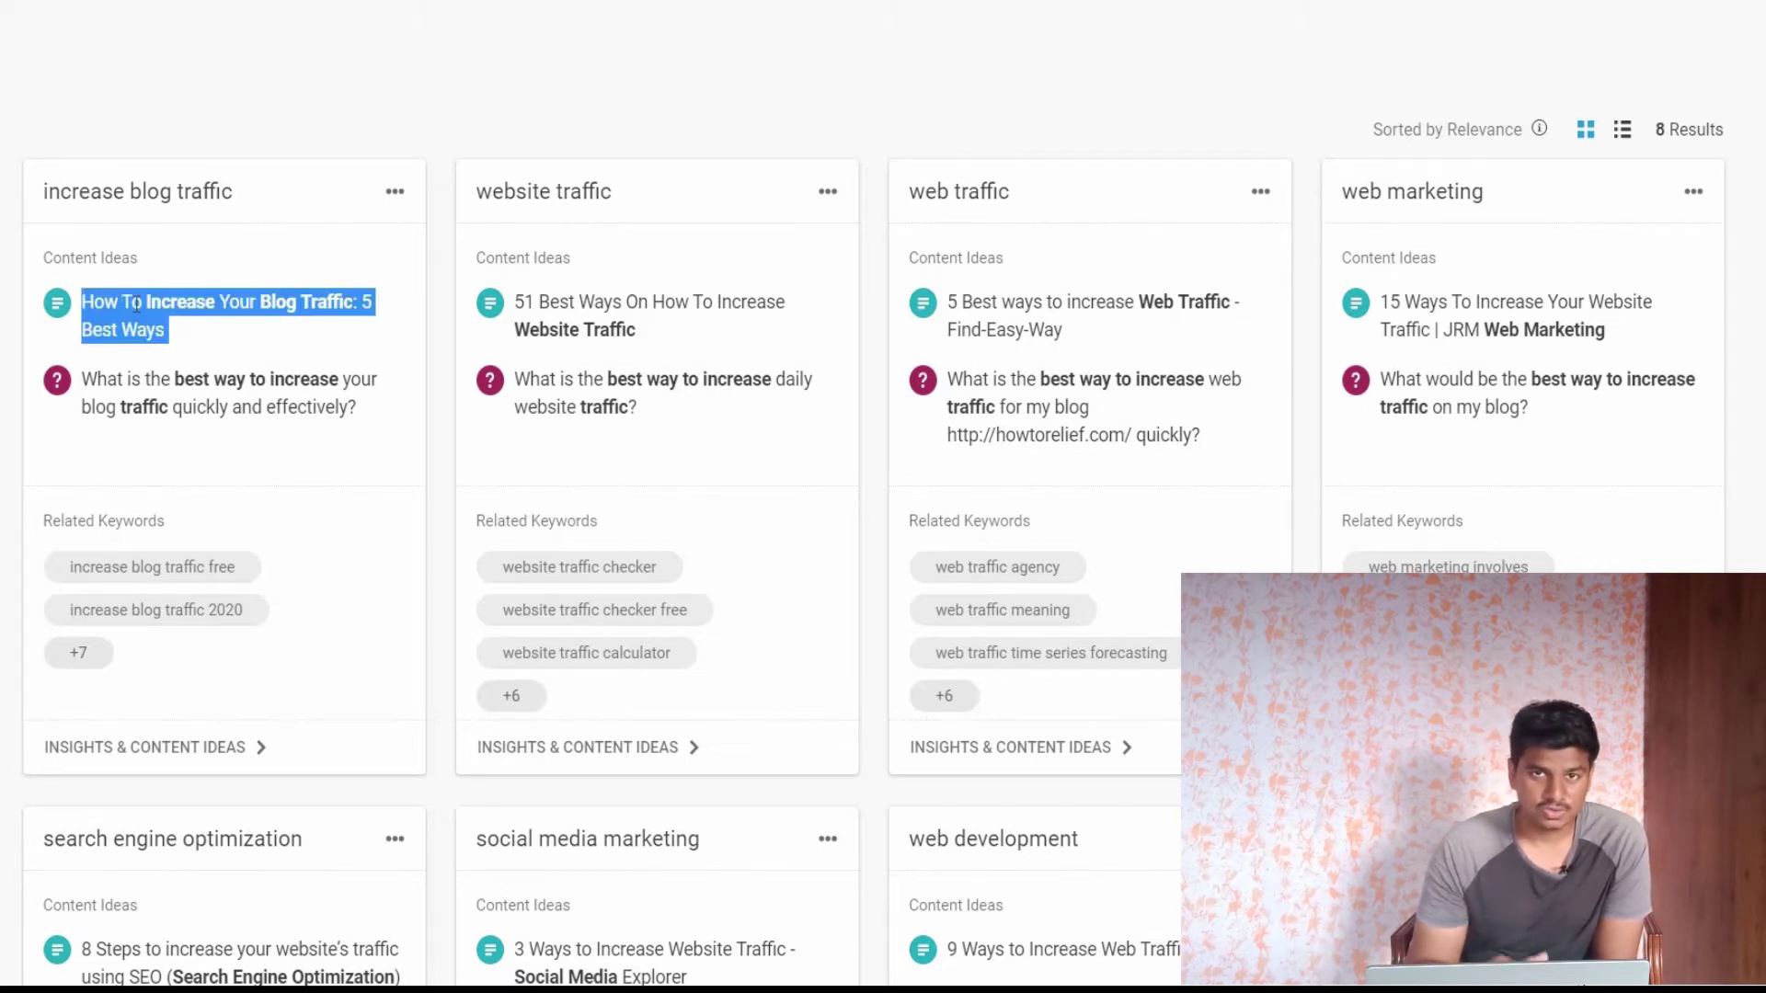
{"action": "left_click", "coordinate": [138, 303]}
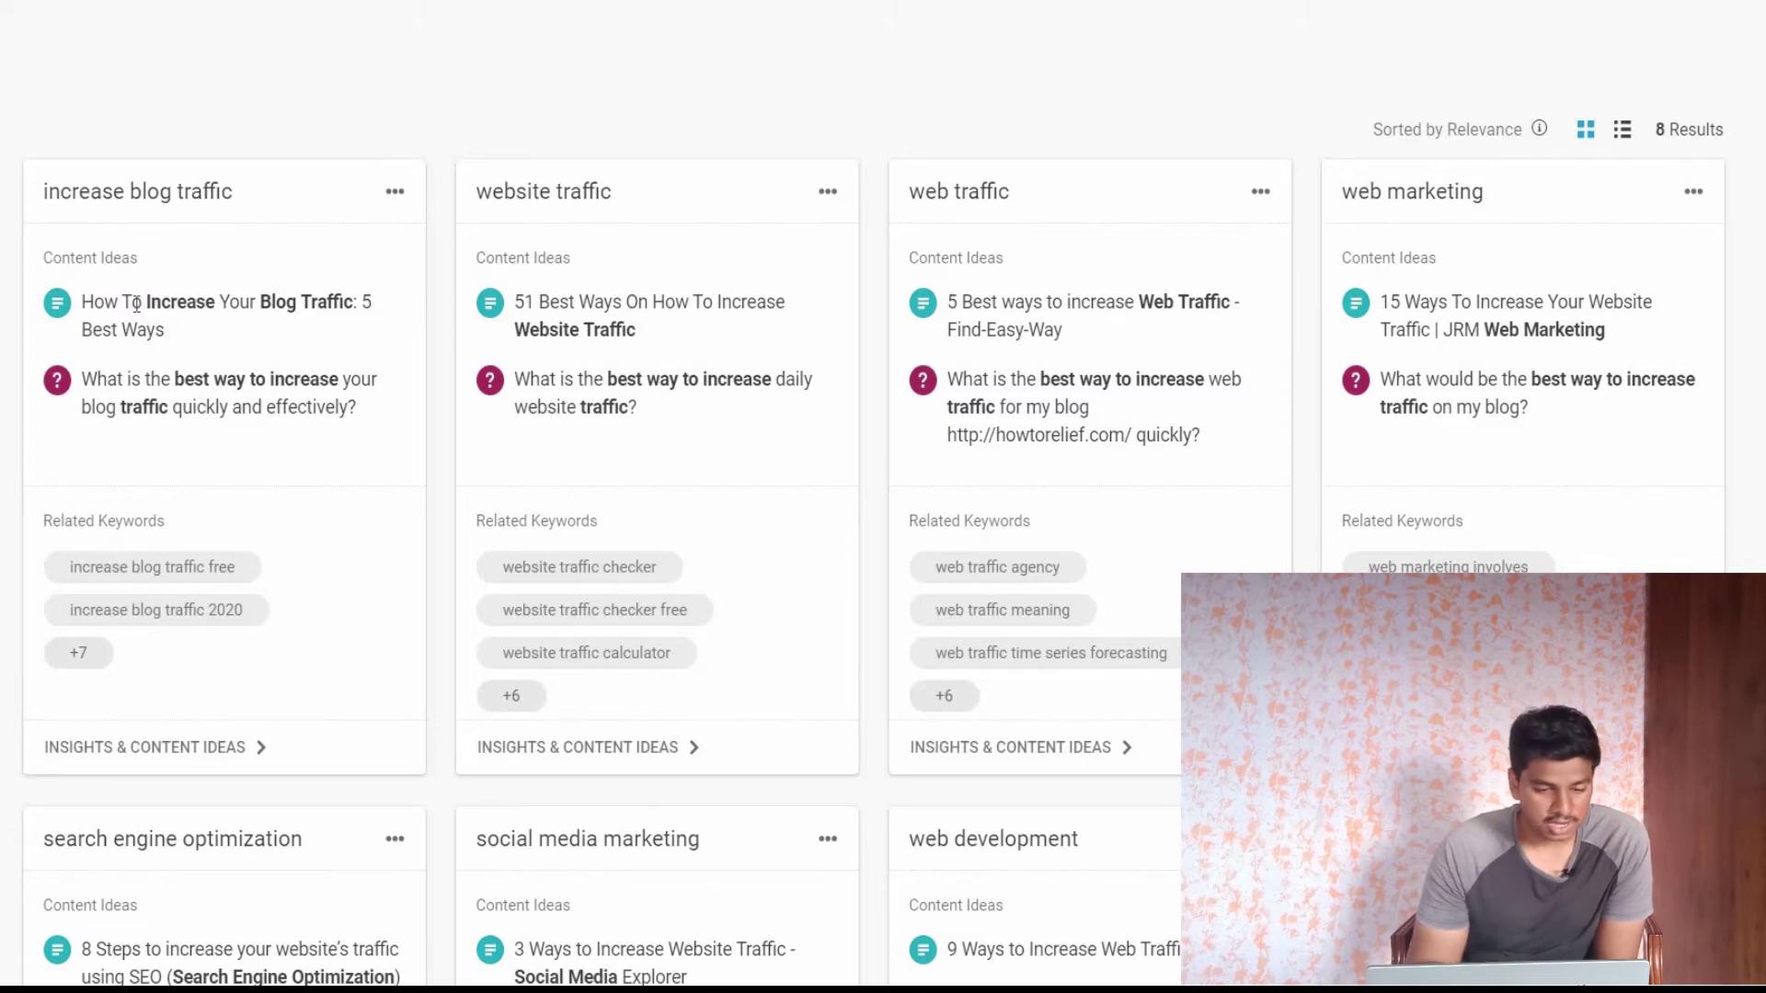
{"action": "triple_click", "coordinate": [137, 304]}
{"action": "left_click", "coordinate": [137, 305]}
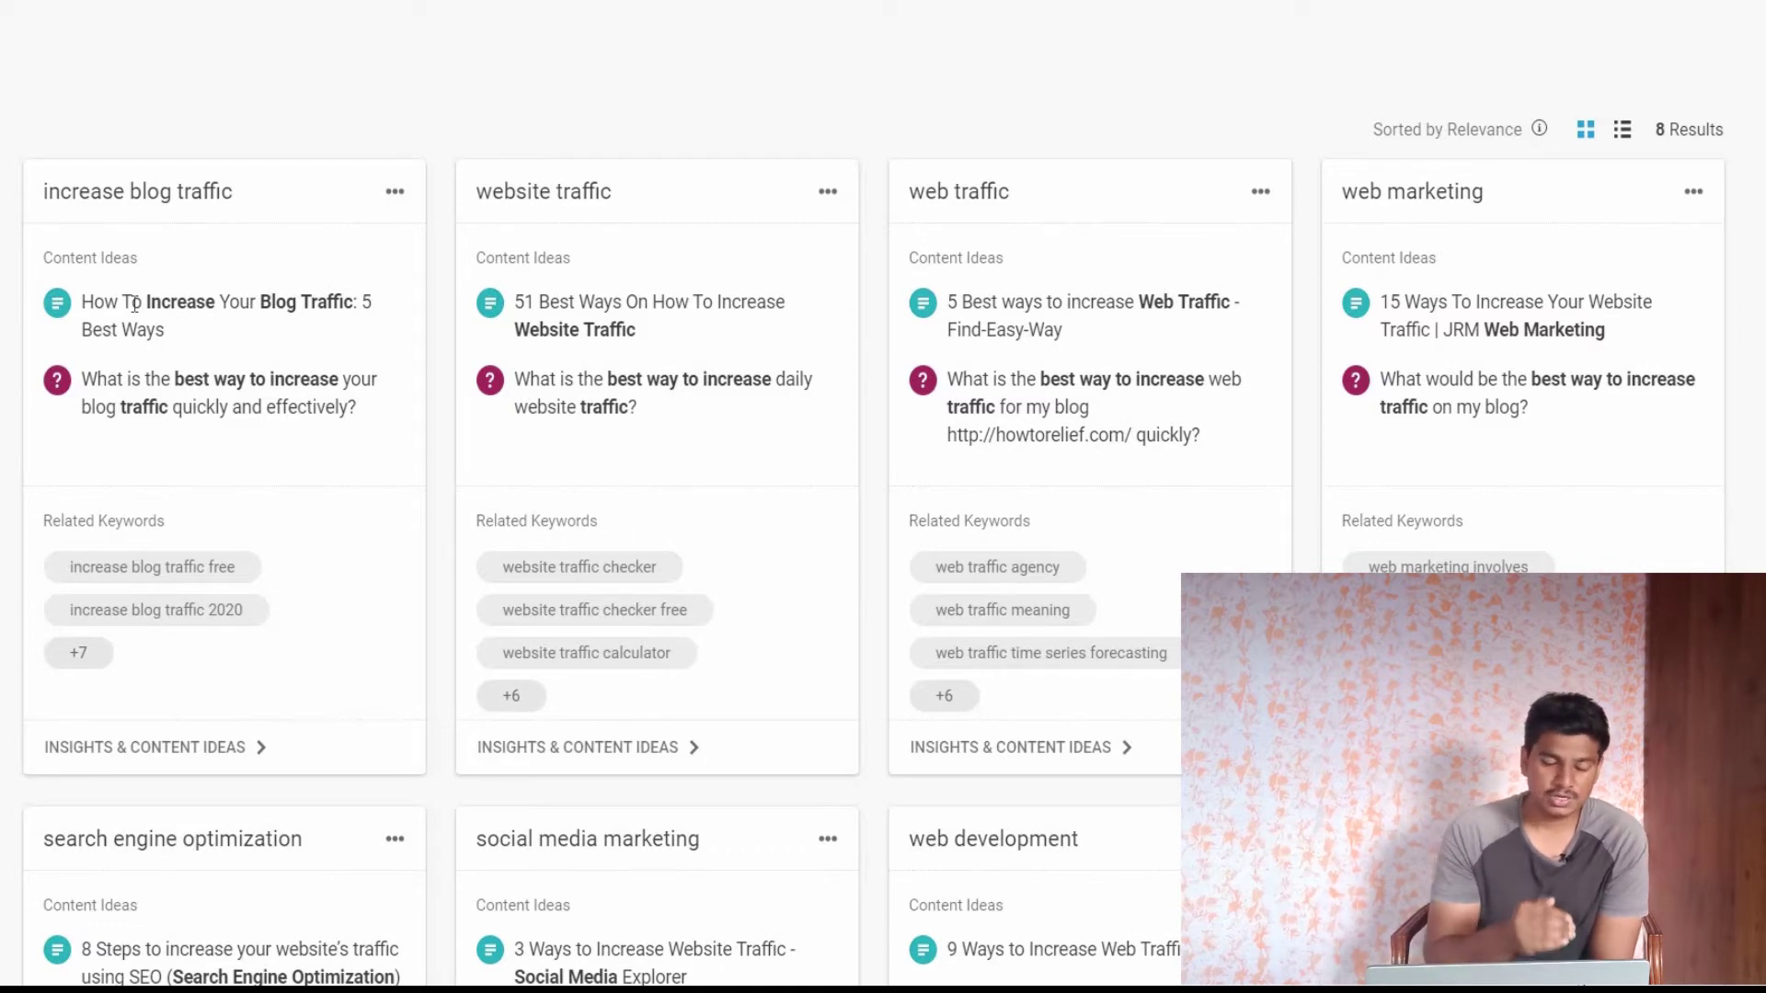
Step: Open the insights and content ideas for "increase blog traffic" and inspect individual months in the engagement and content over time chart
{"action": "left_click", "coordinate": [239, 747]}
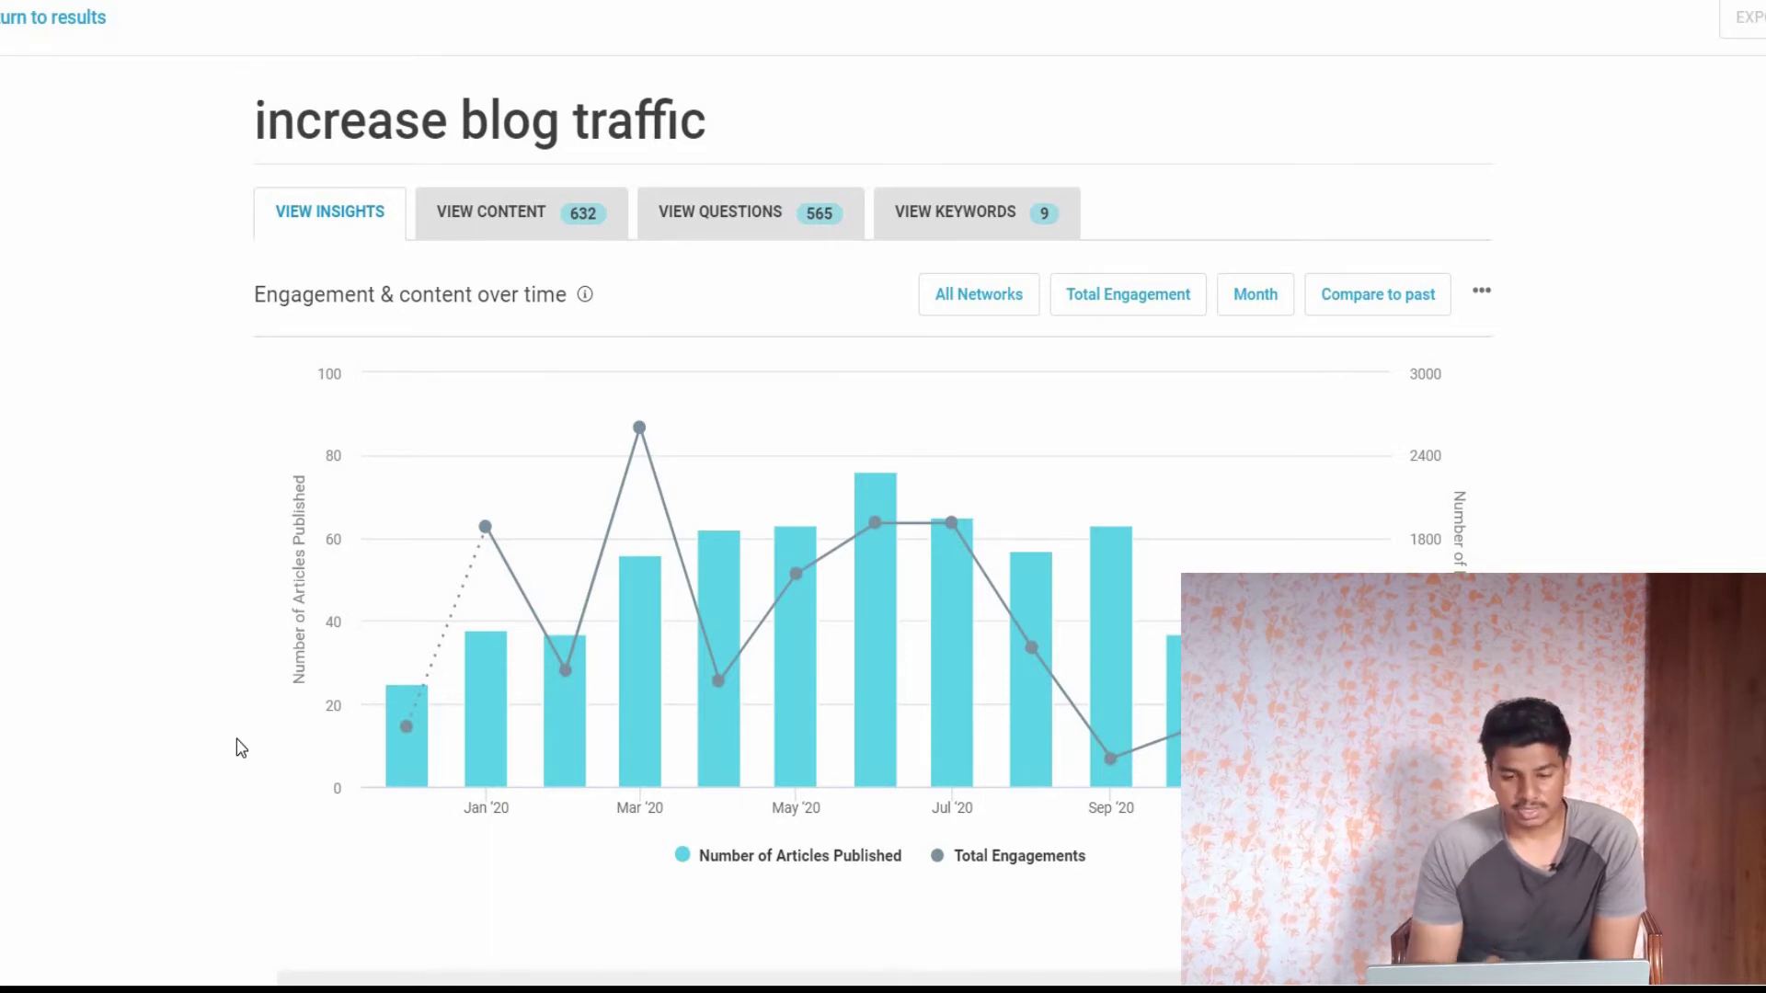
{"action": "mouse_move", "coordinate": [472, 496]}
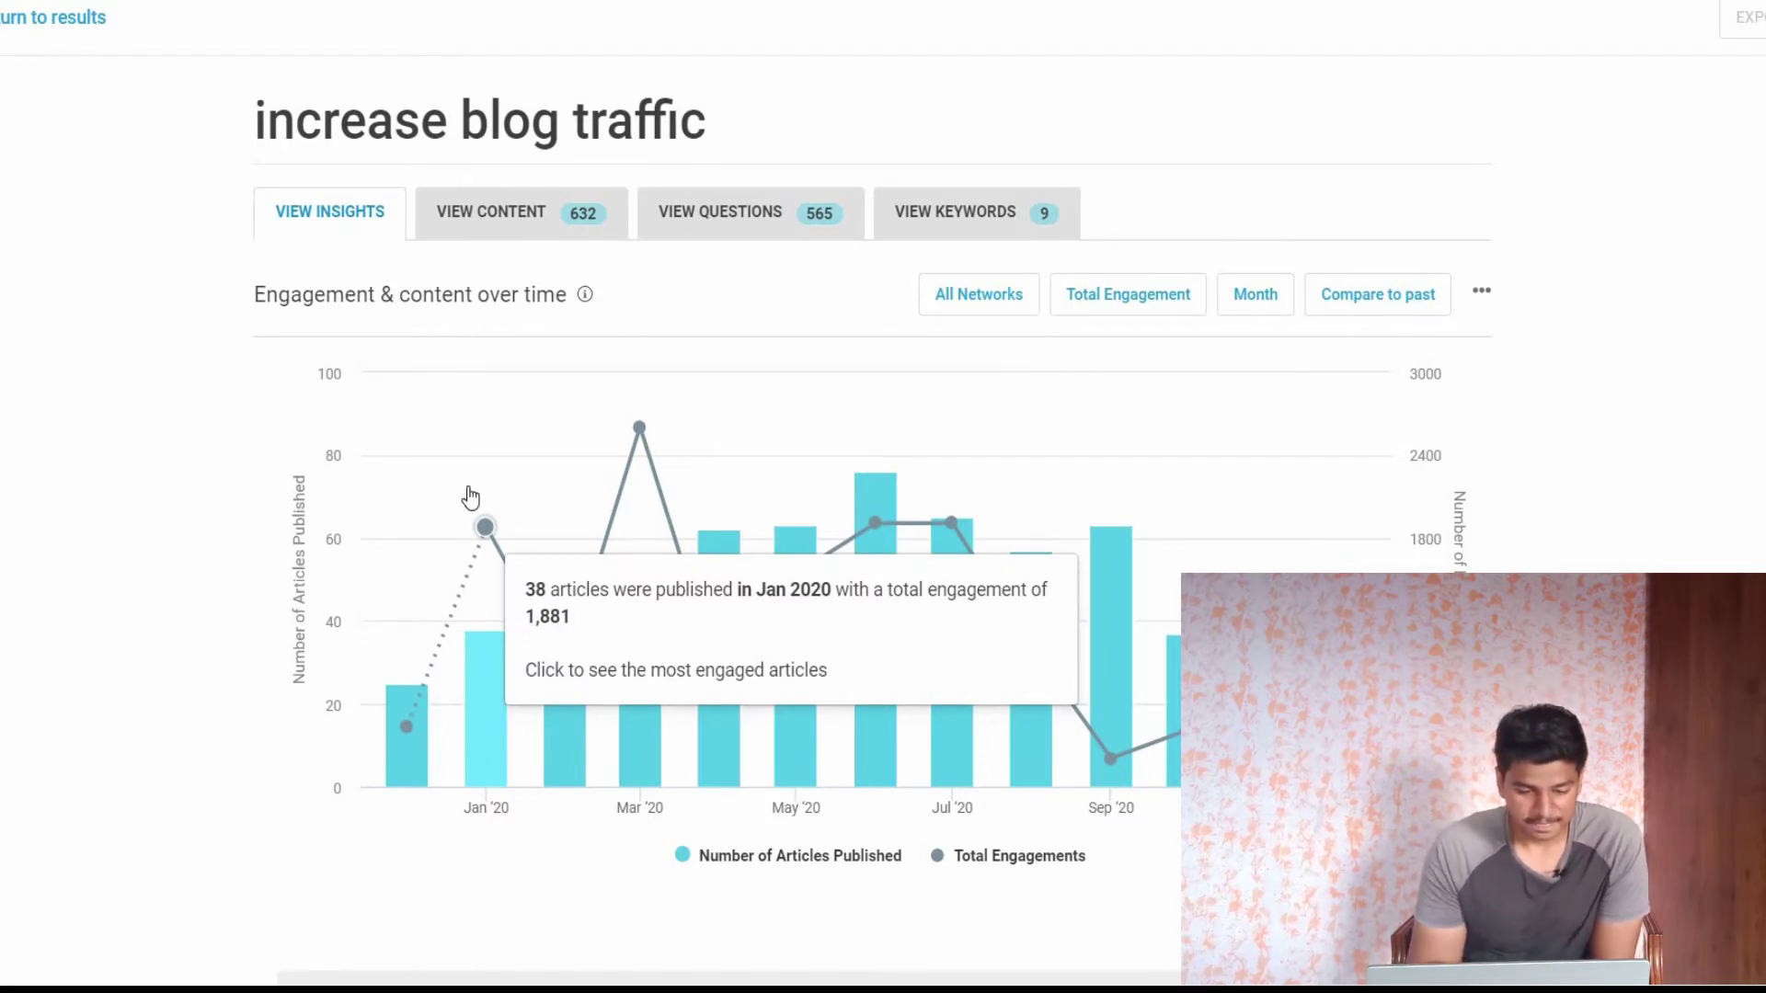
{"action": "scroll", "coordinate": [473, 515], "scroll_direction": "down", "scroll_amount": 2}
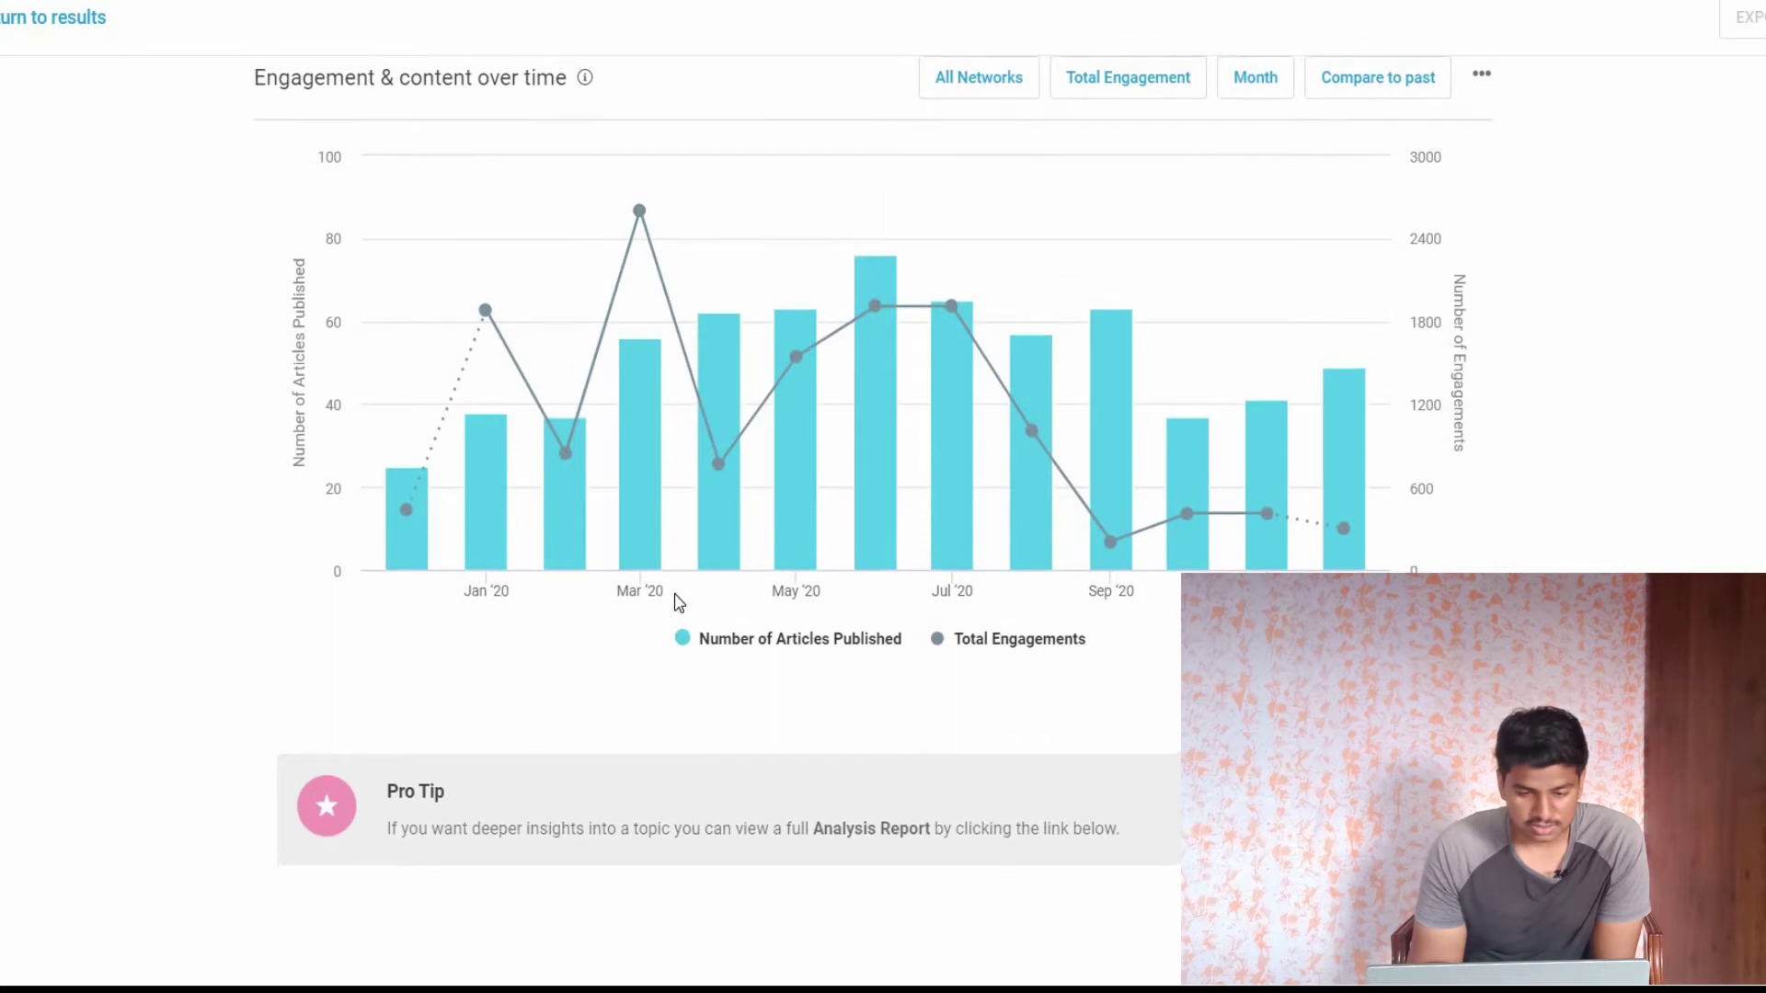
{"action": "mouse_move", "coordinate": [635, 248]}
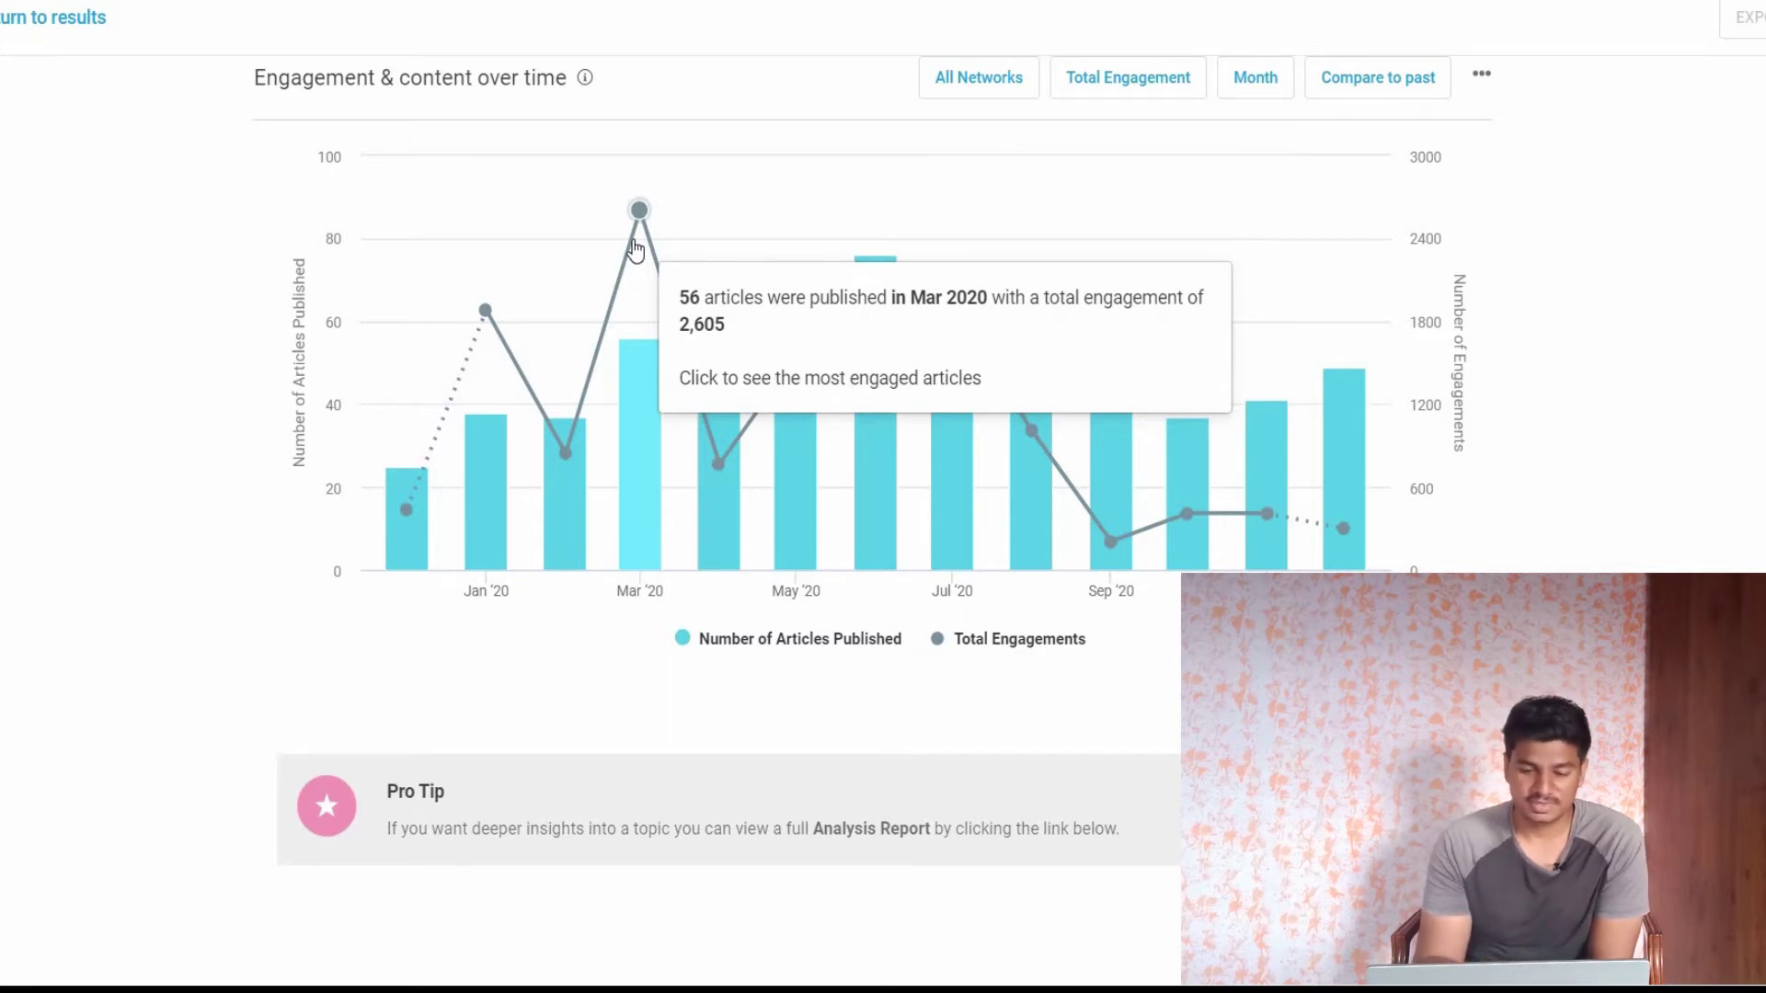
{"action": "mouse_move", "coordinate": [1184, 529]}
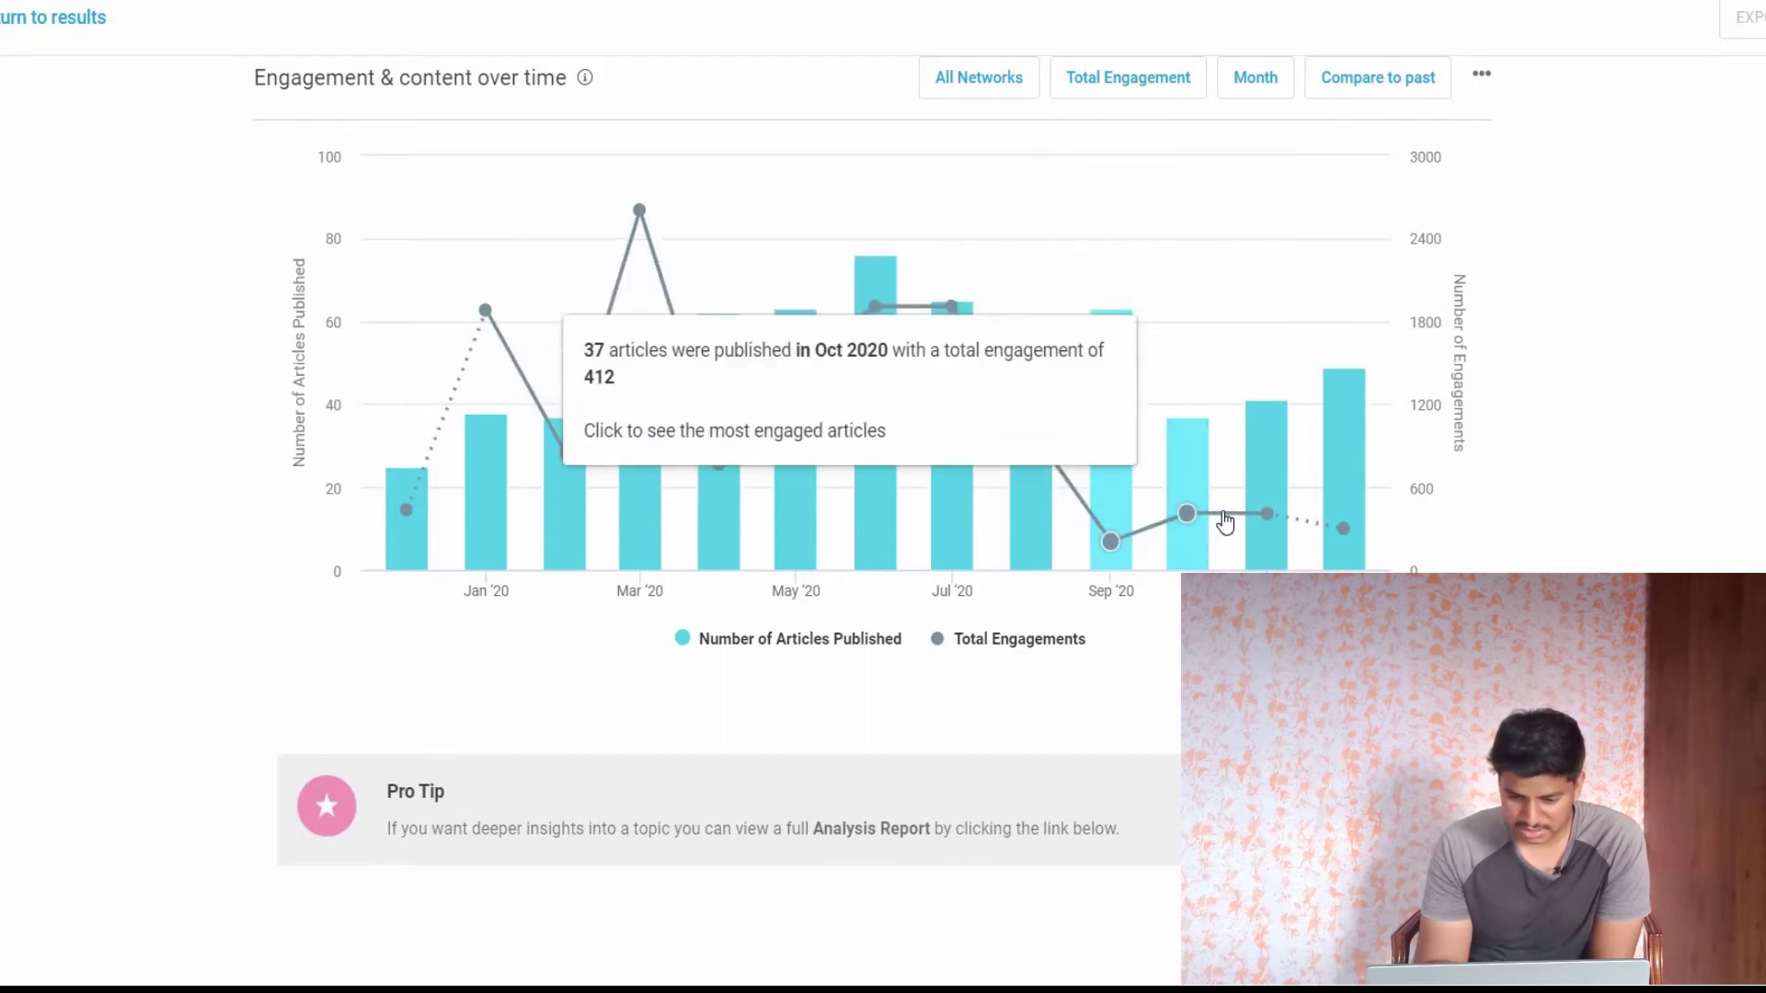
{"action": "mouse_move", "coordinate": [1262, 522]}
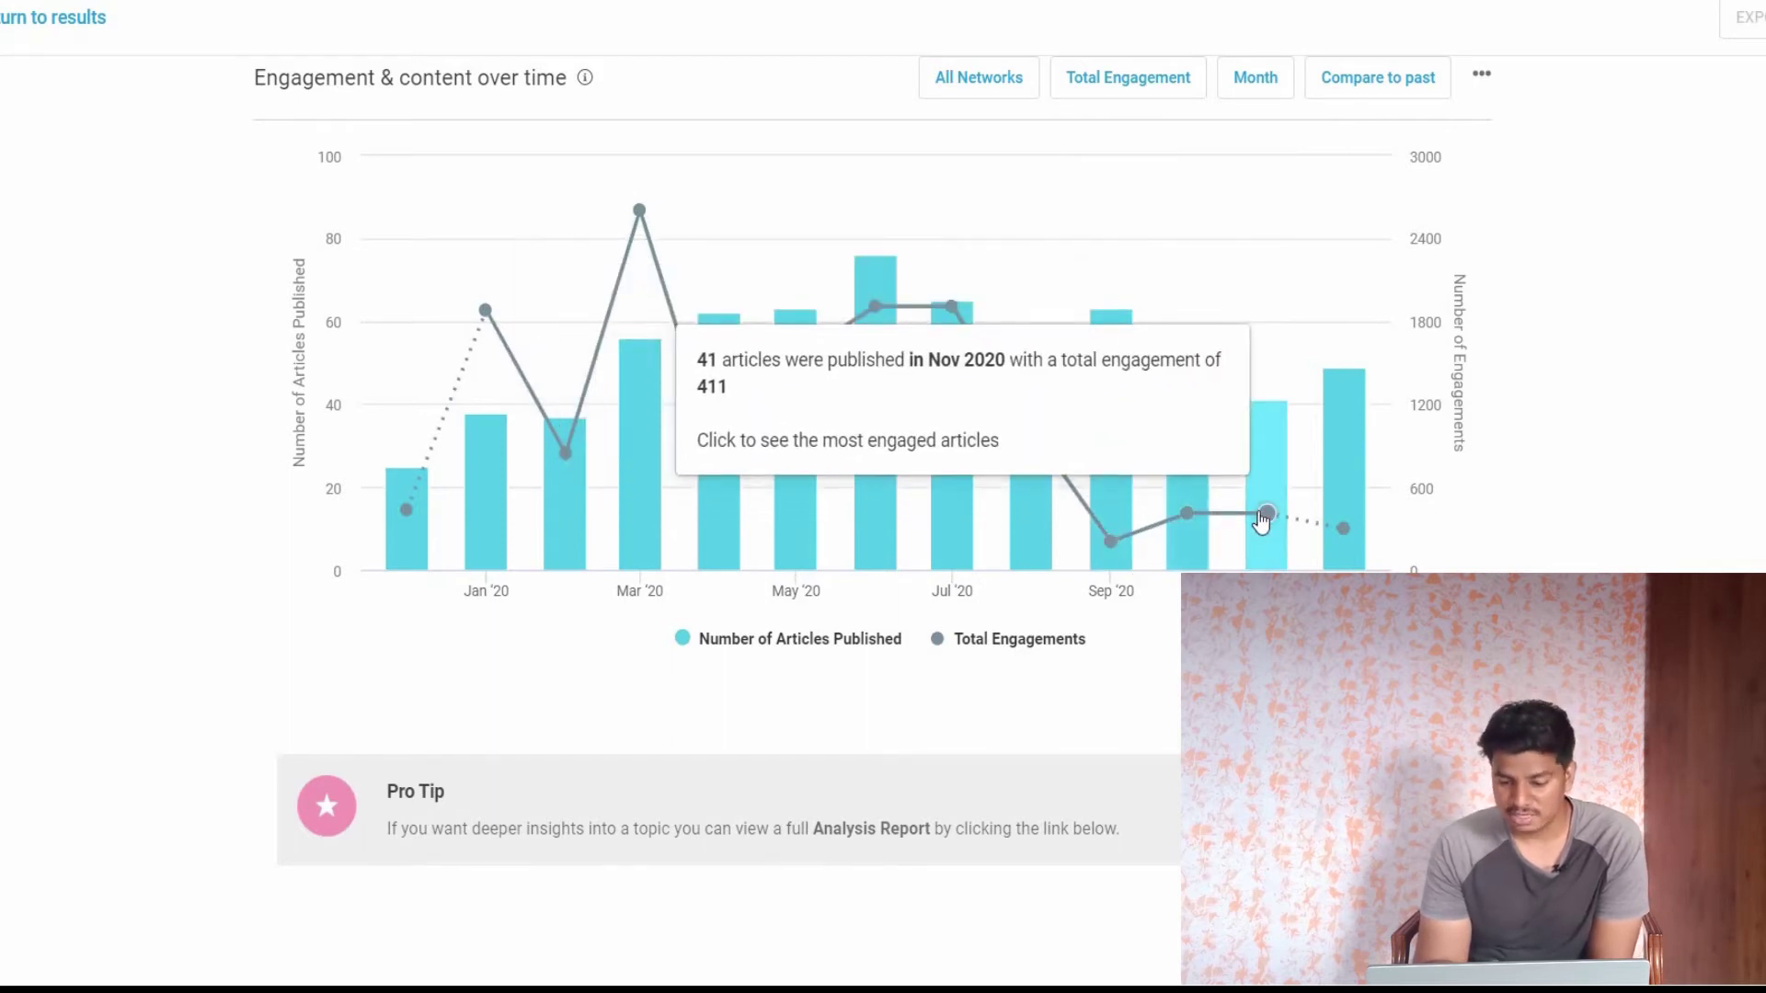
{"action": "mouse_move", "coordinate": [1342, 536]}
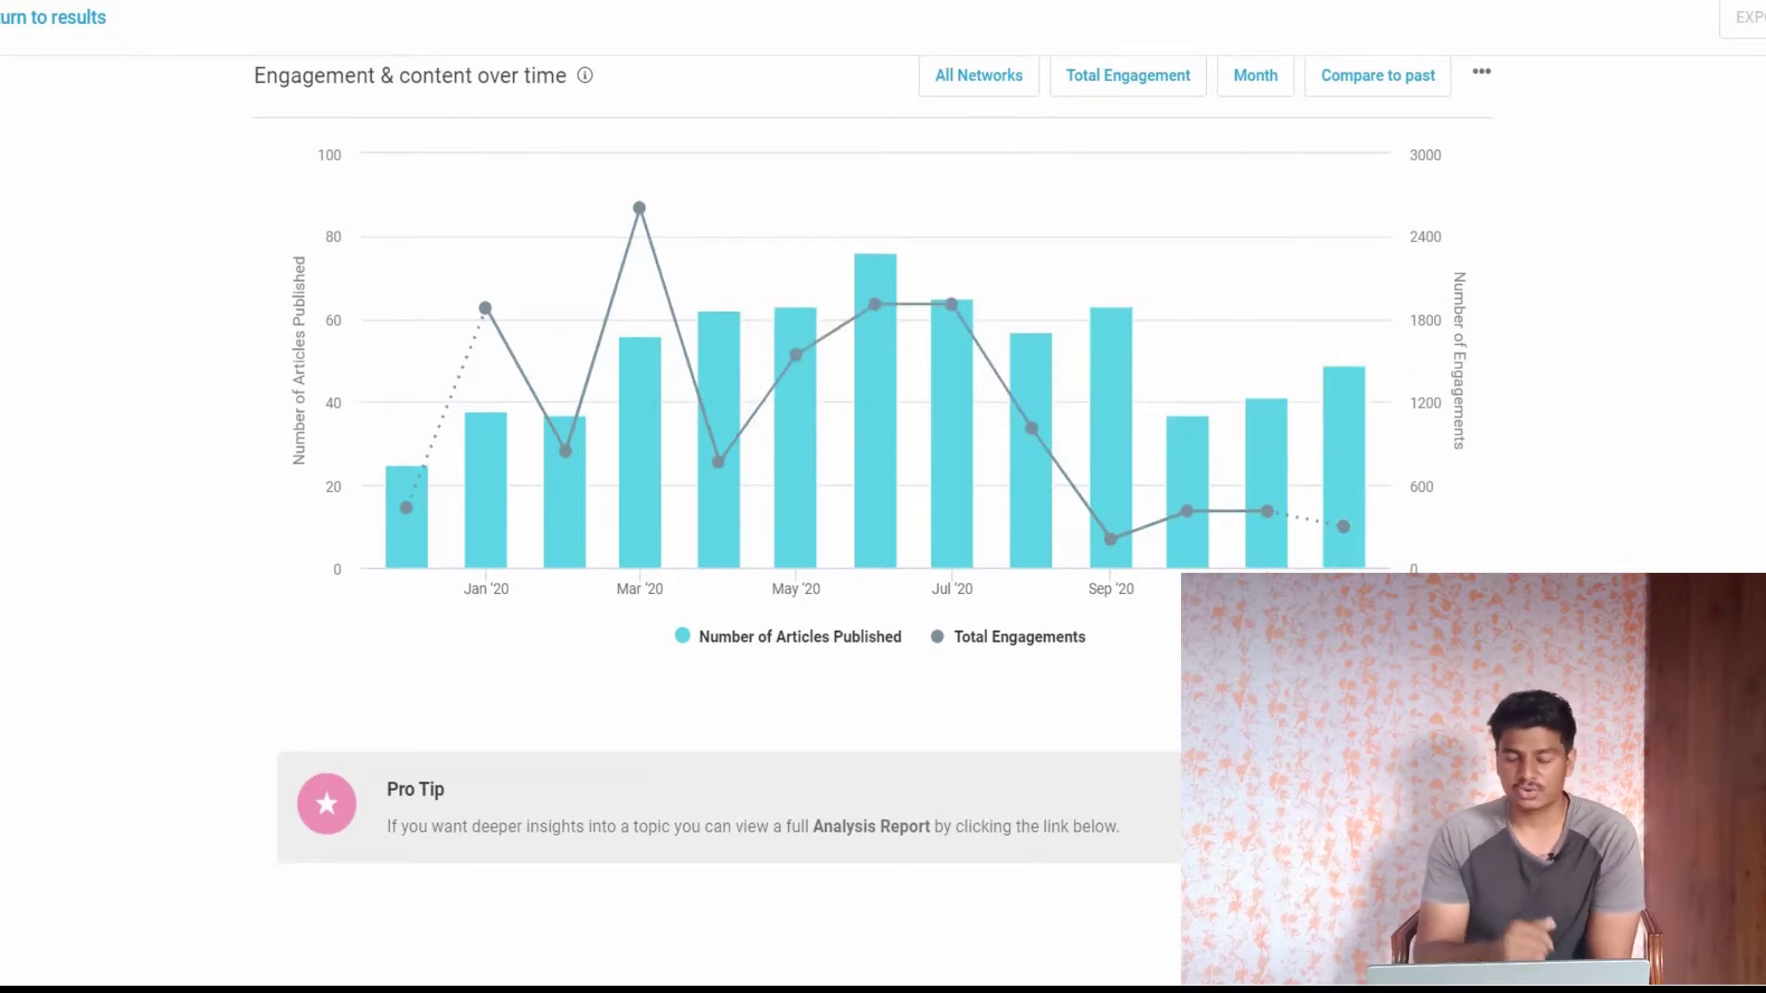
Step: View the Web Content analysis for "Best way to increase traffic" and examine average engagement by network and by content type
{"action": "key", "text": "alt+Left"}
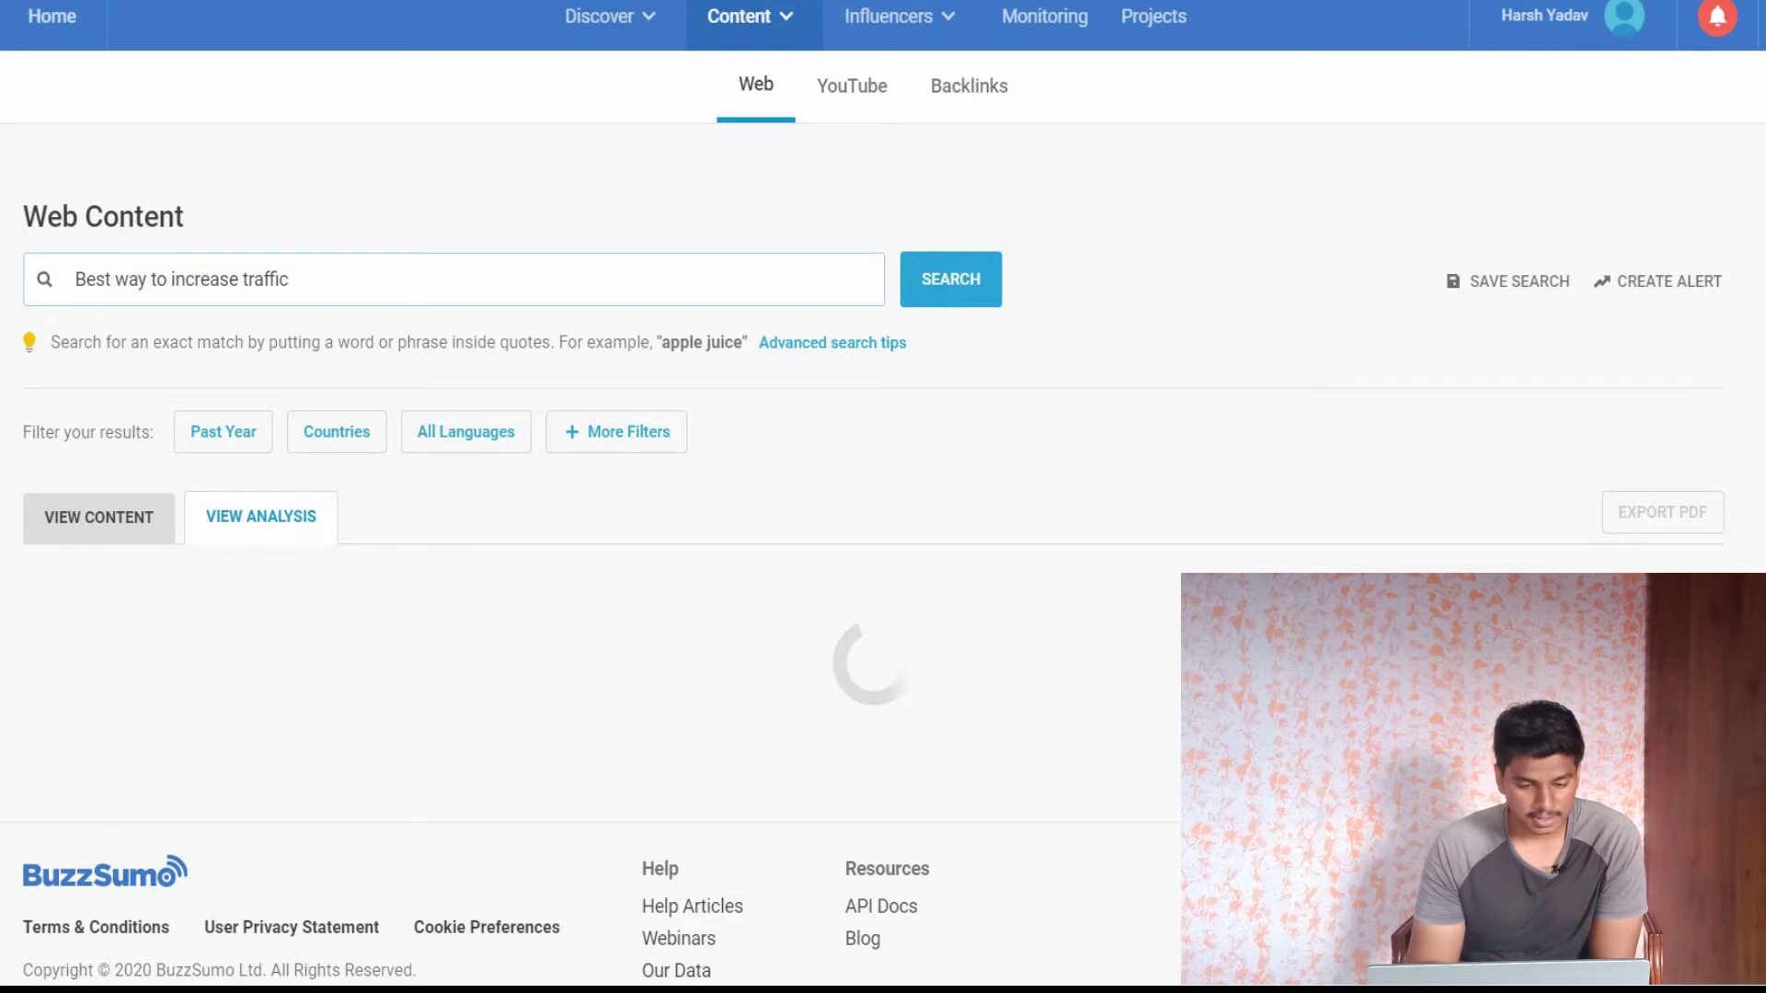
{"action": "scroll", "coordinate": [749, 583], "scroll_direction": "down", "scroll_amount": 3}
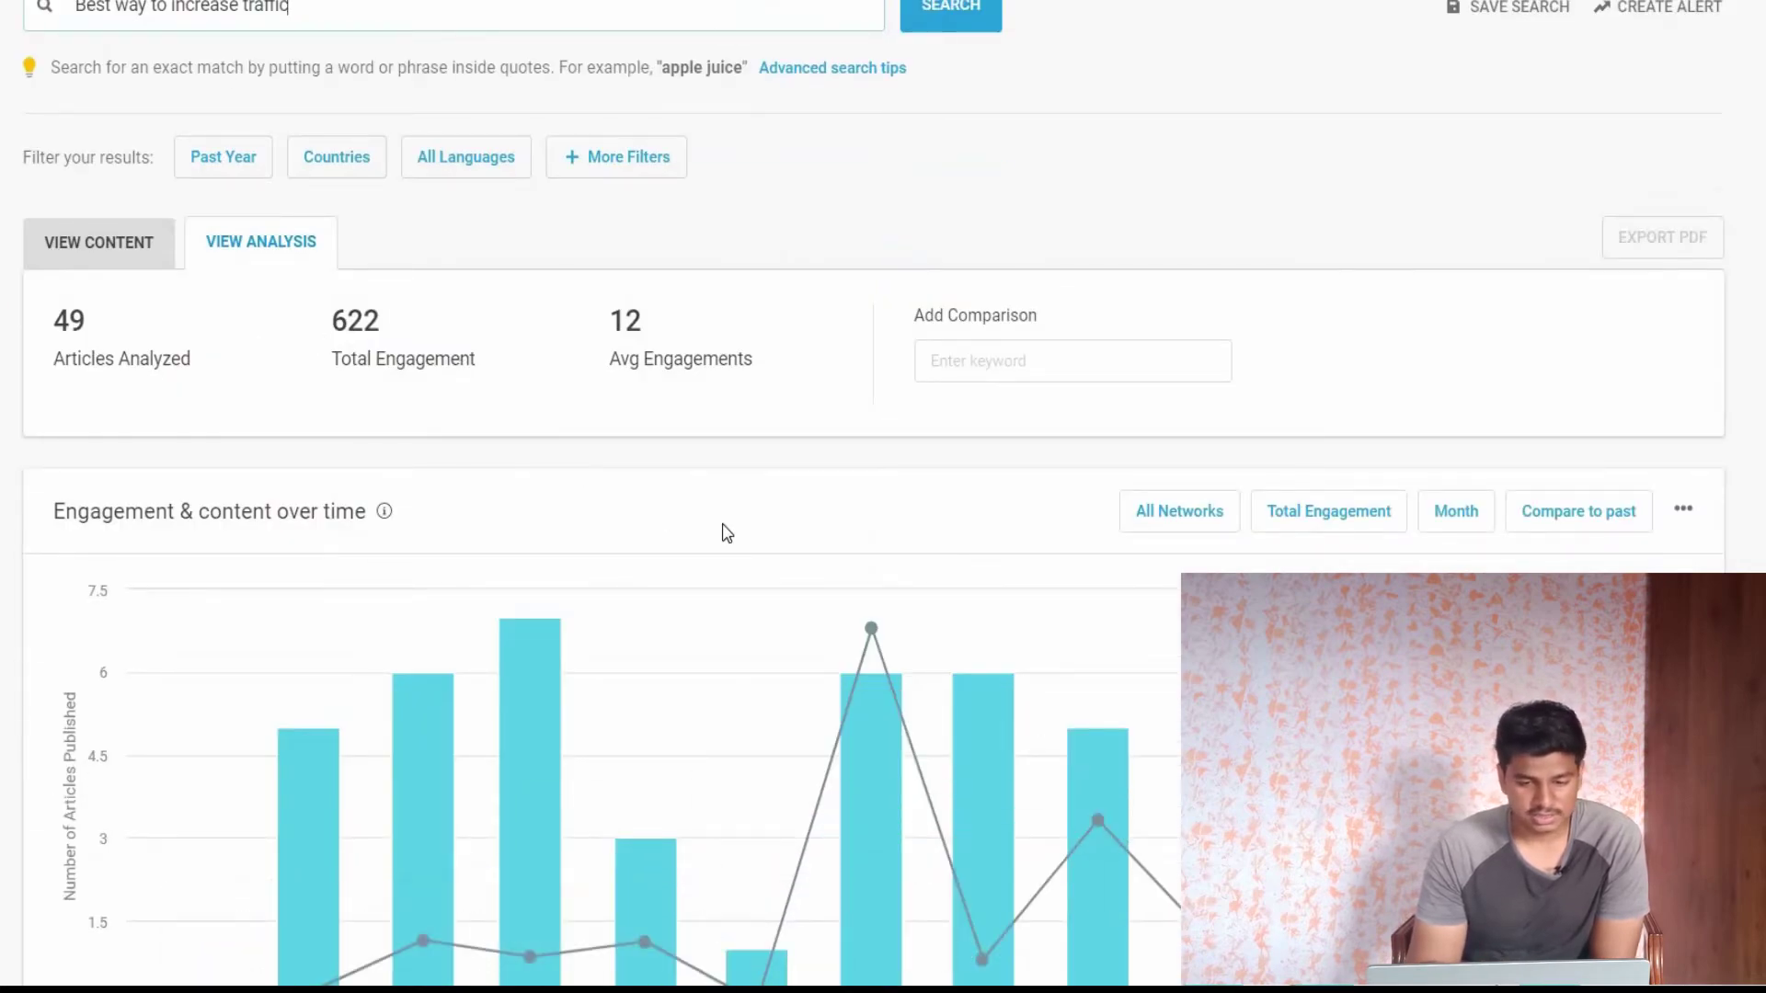
{"action": "scroll", "coordinate": [727, 533], "scroll_direction": "down", "scroll_amount": 10}
{"action": "scroll", "coordinate": [719, 448], "scroll_direction": "up", "scroll_amount": 2}
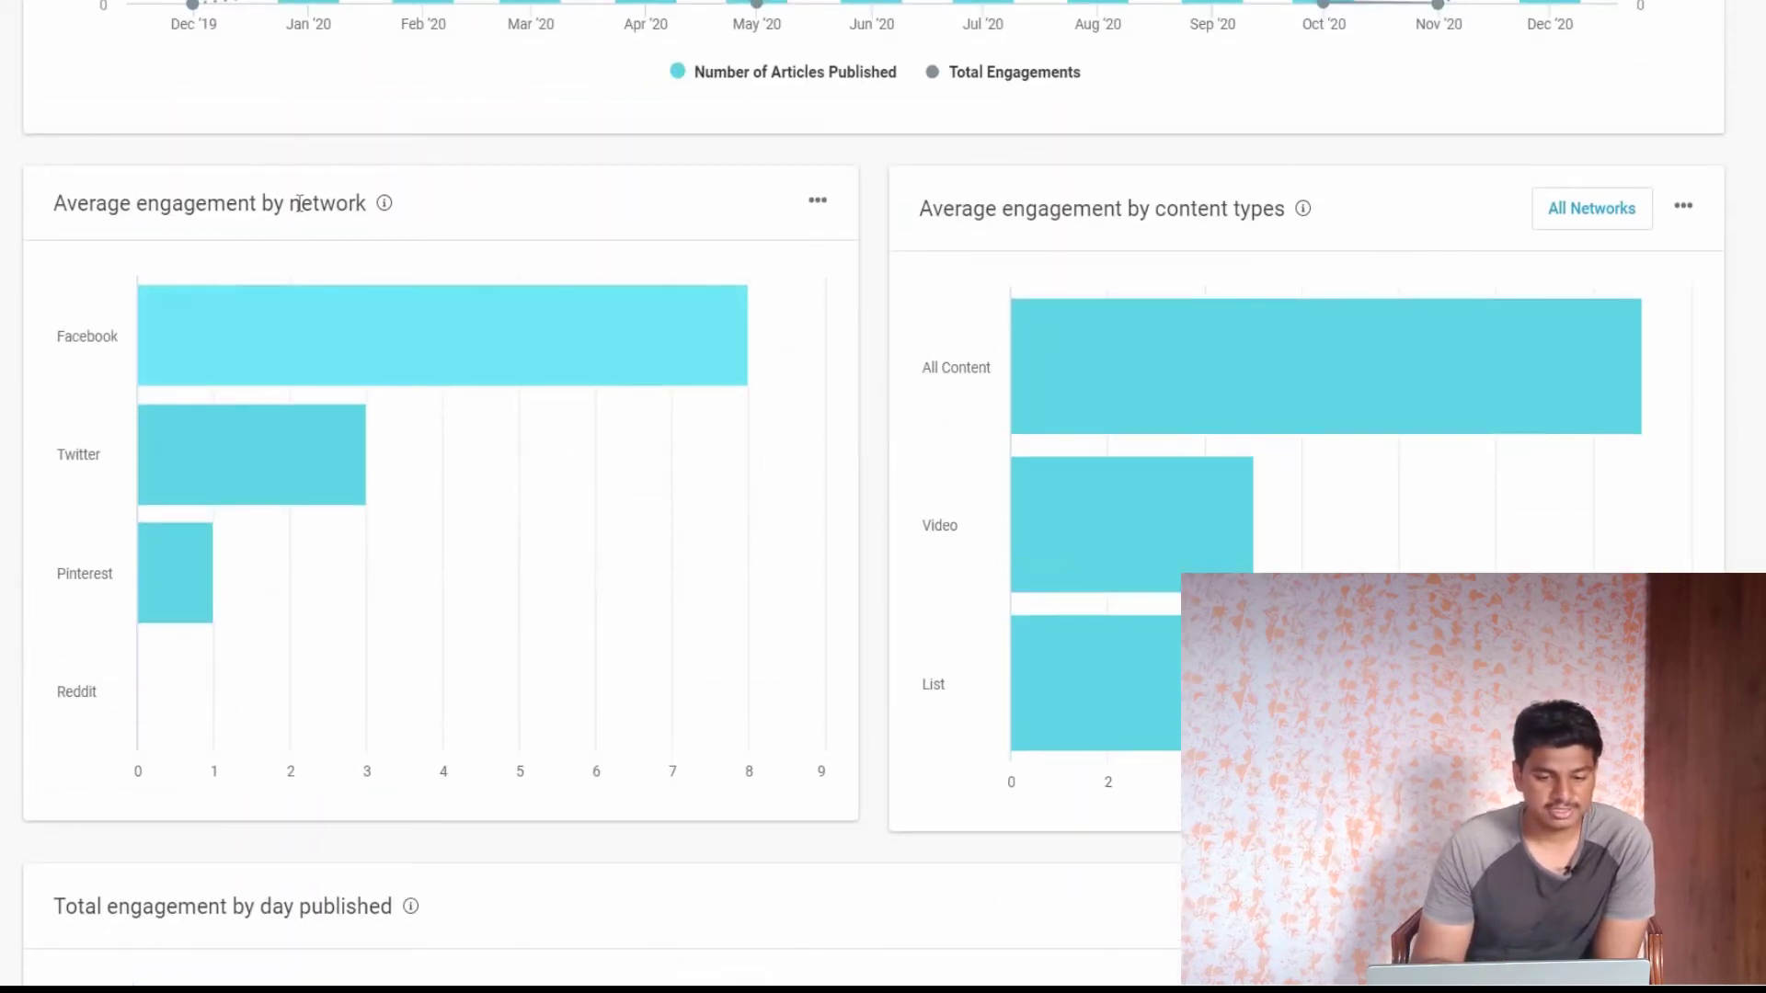
{"action": "mouse_move", "coordinate": [386, 208]}
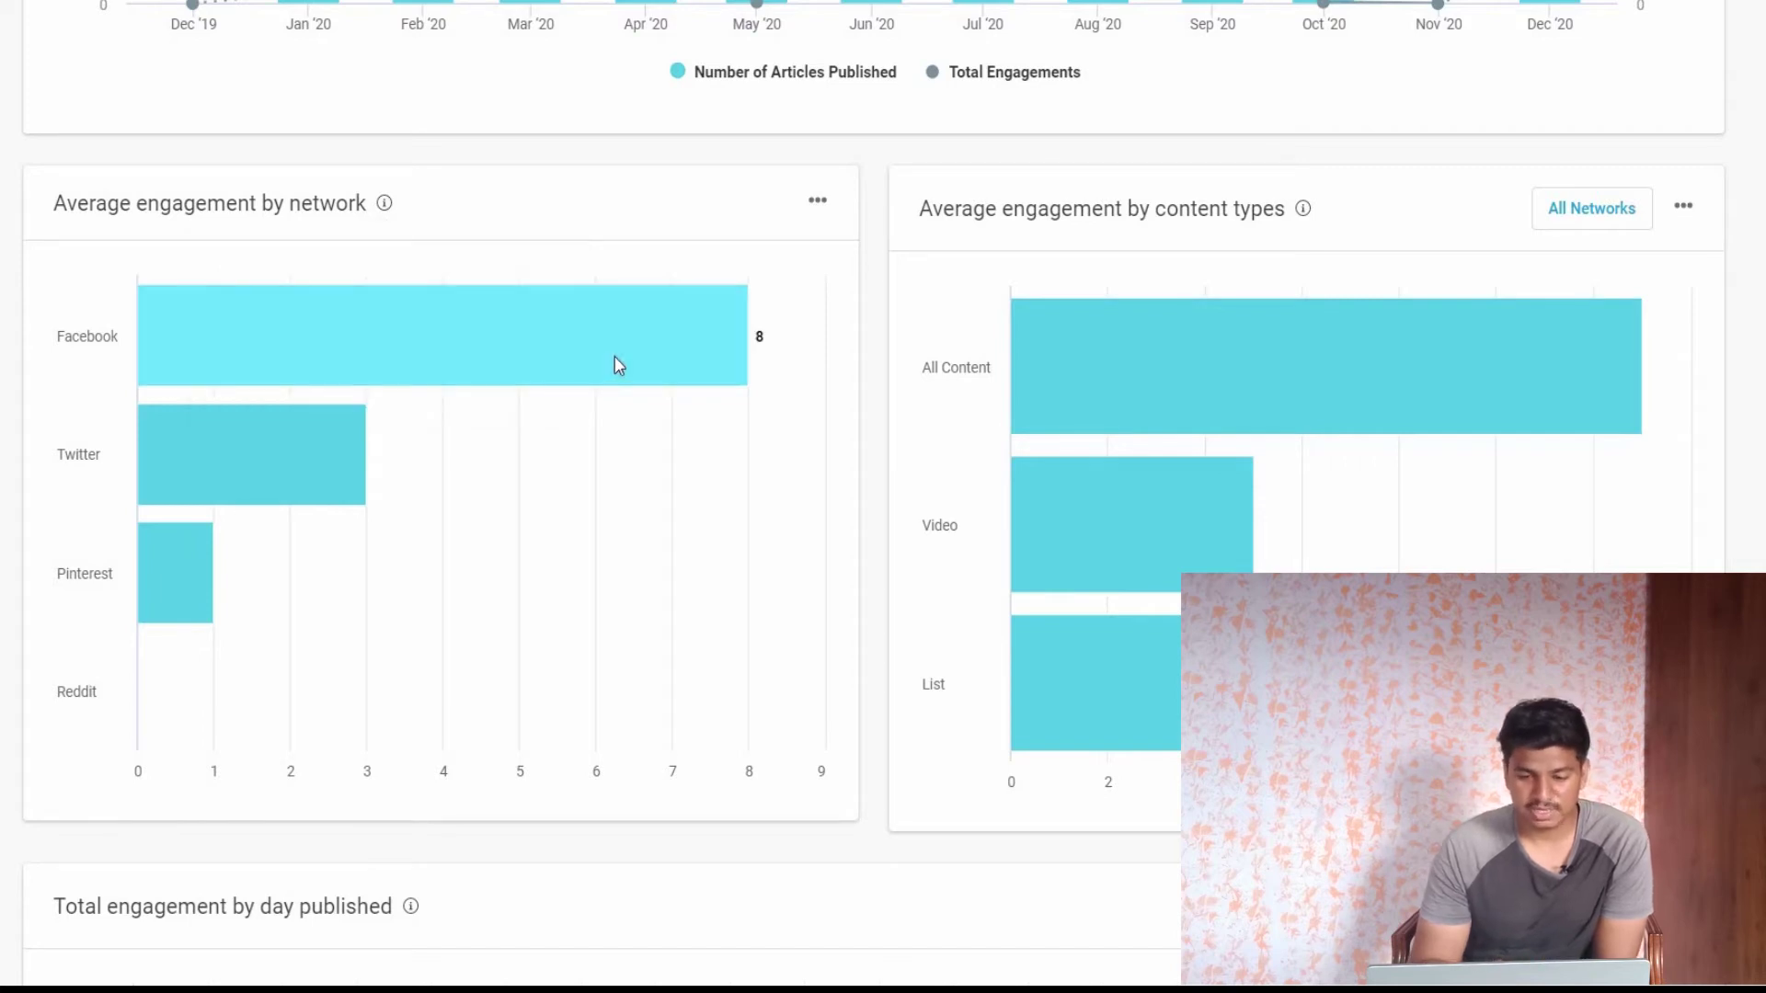
{"action": "triple_click", "coordinate": [1041, 204]}
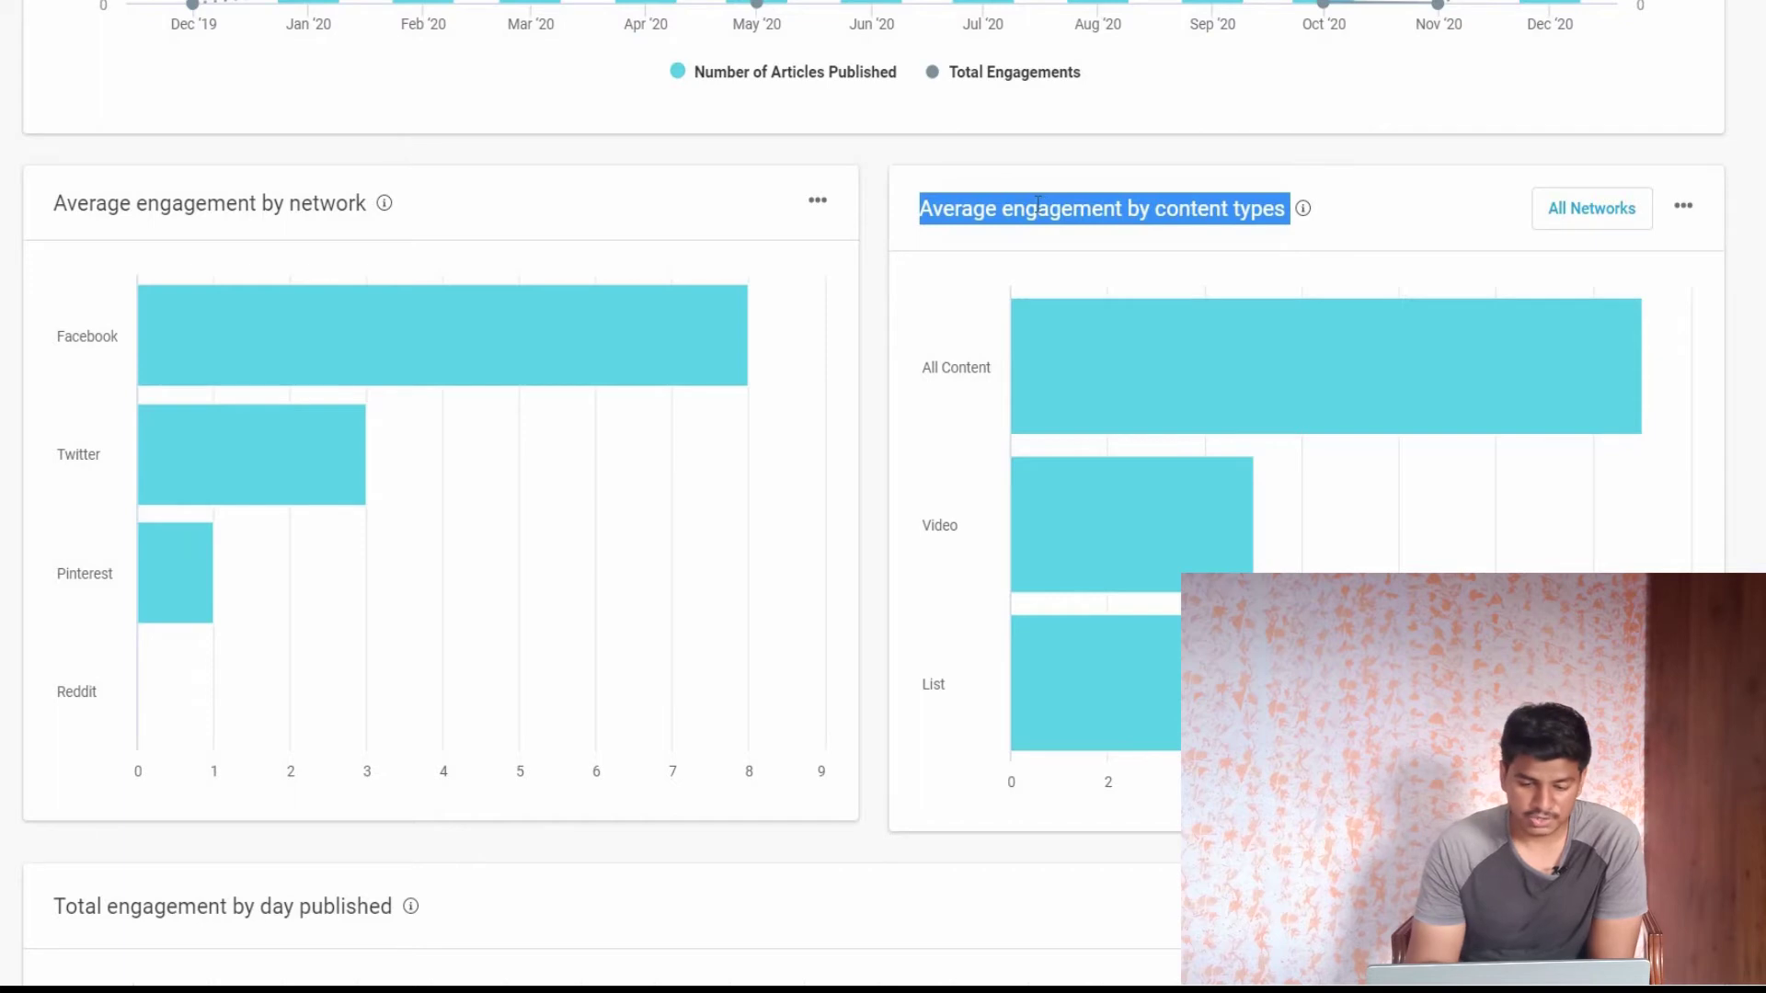
{"action": "left_click", "coordinate": [1037, 205]}
{"action": "mouse_move", "coordinate": [1034, 410]}
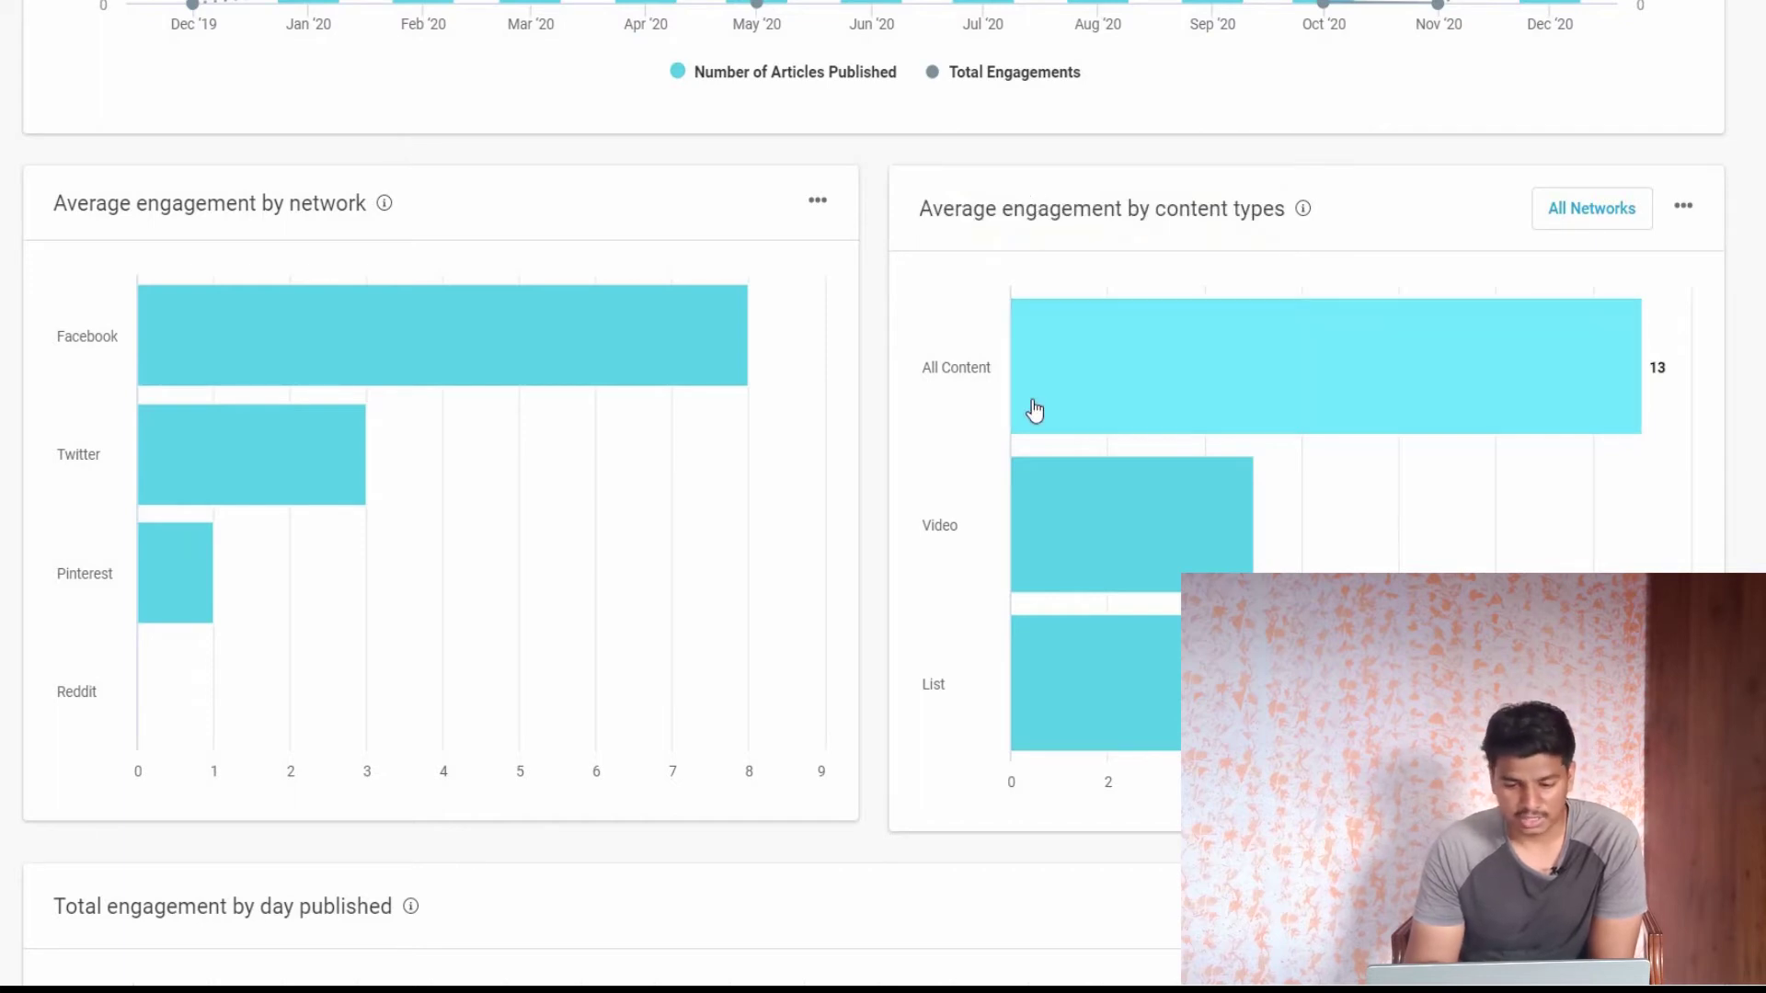
Step: Examine total engagement by day published and average engagement by content length, including the recommended content length insight
{"action": "scroll", "coordinate": [1035, 411], "scroll_direction": "down", "scroll_amount": 5}
{"action": "scroll", "coordinate": [193, 263], "scroll_direction": "down", "scroll_amount": 3}
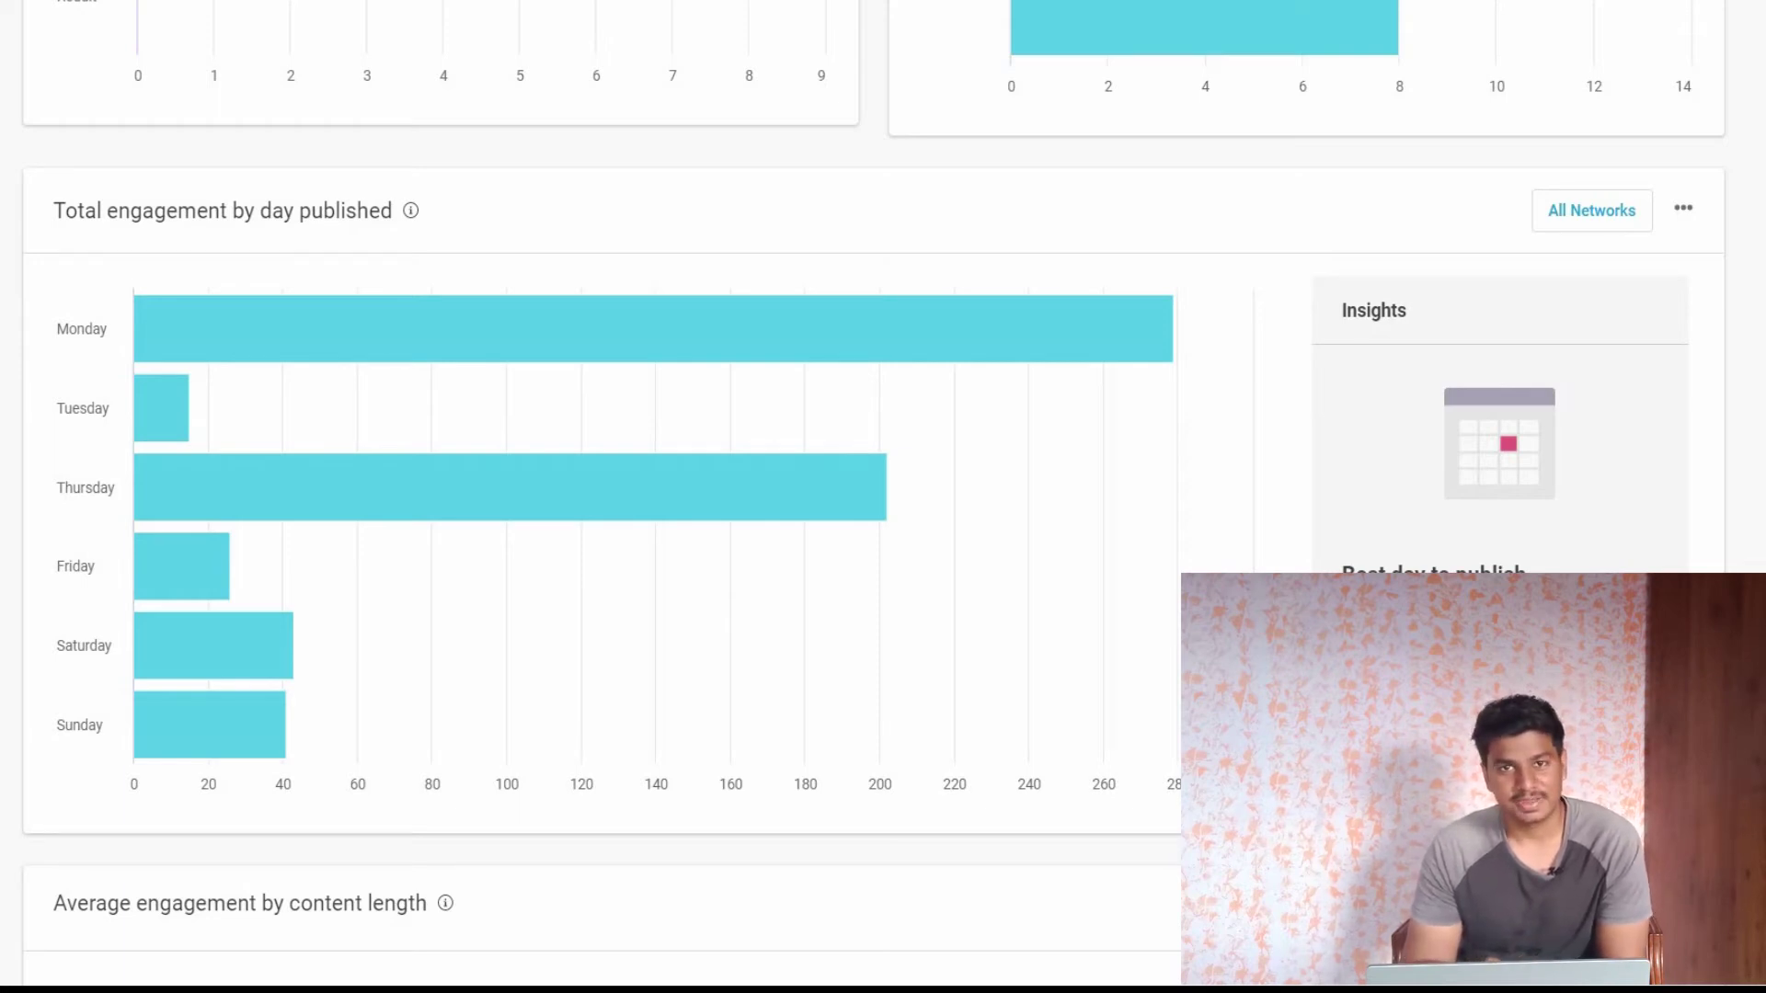
{"action": "scroll", "coordinate": [1559, 154], "scroll_direction": "down", "scroll_amount": 5}
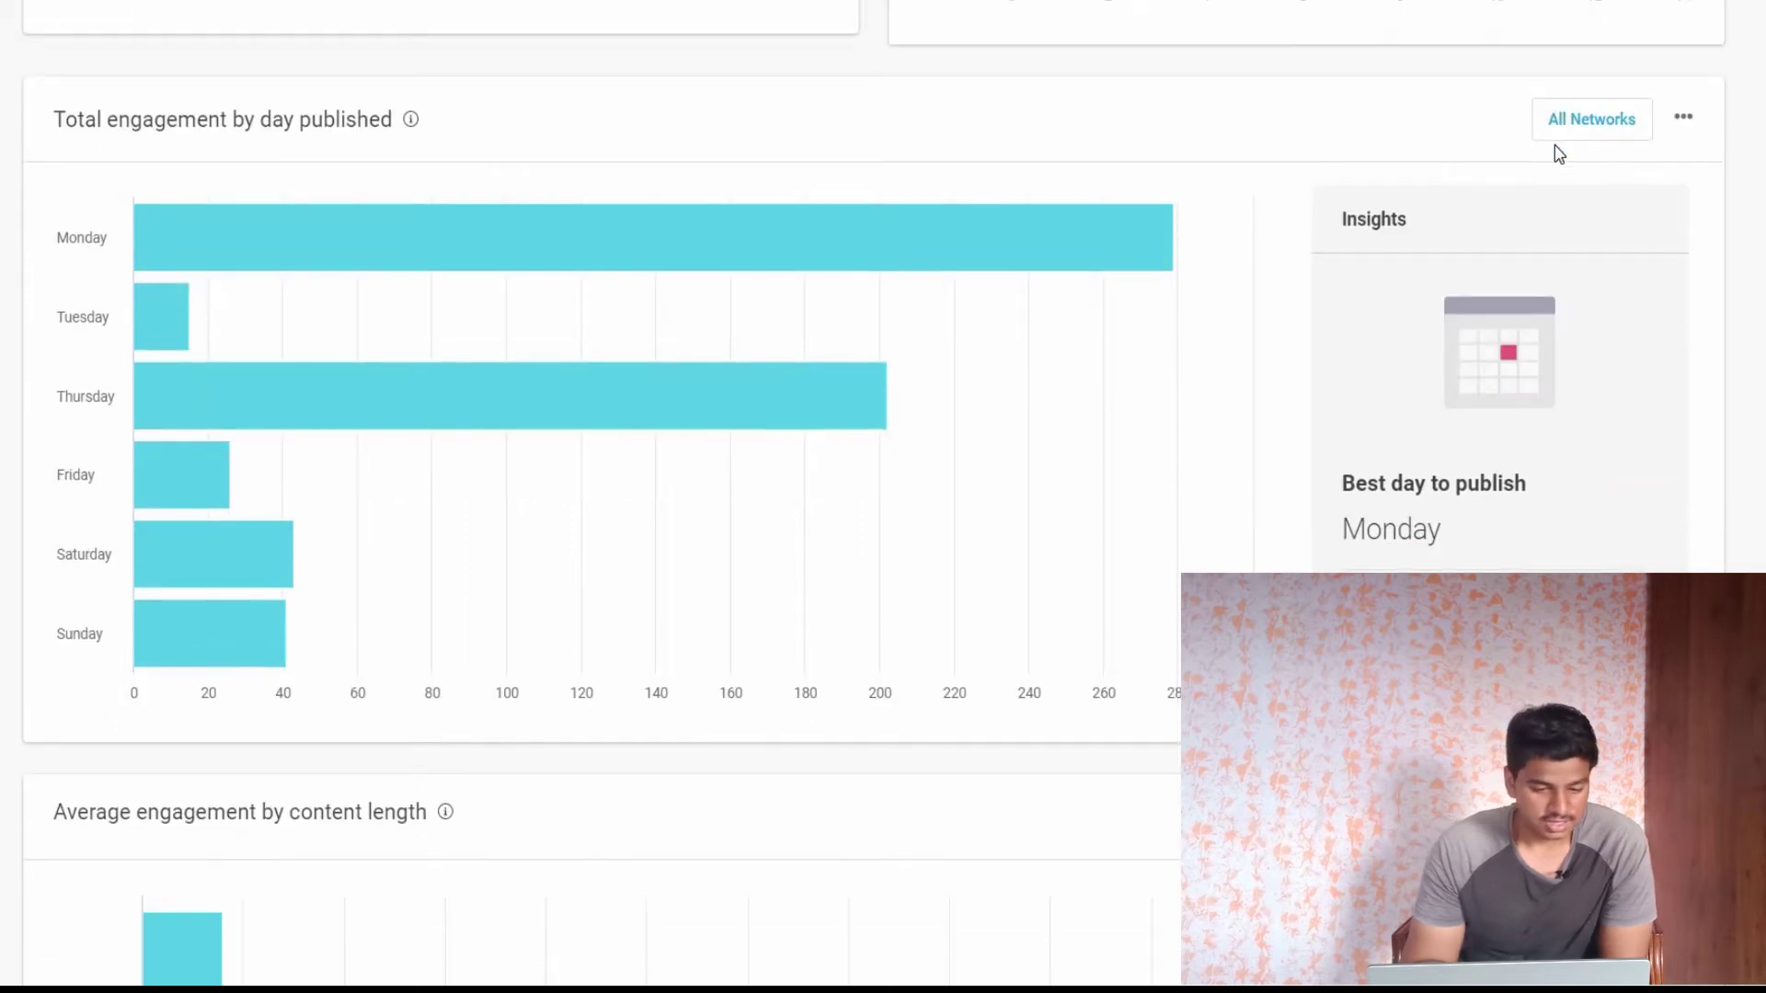
{"action": "triple_click", "coordinate": [208, 422]}
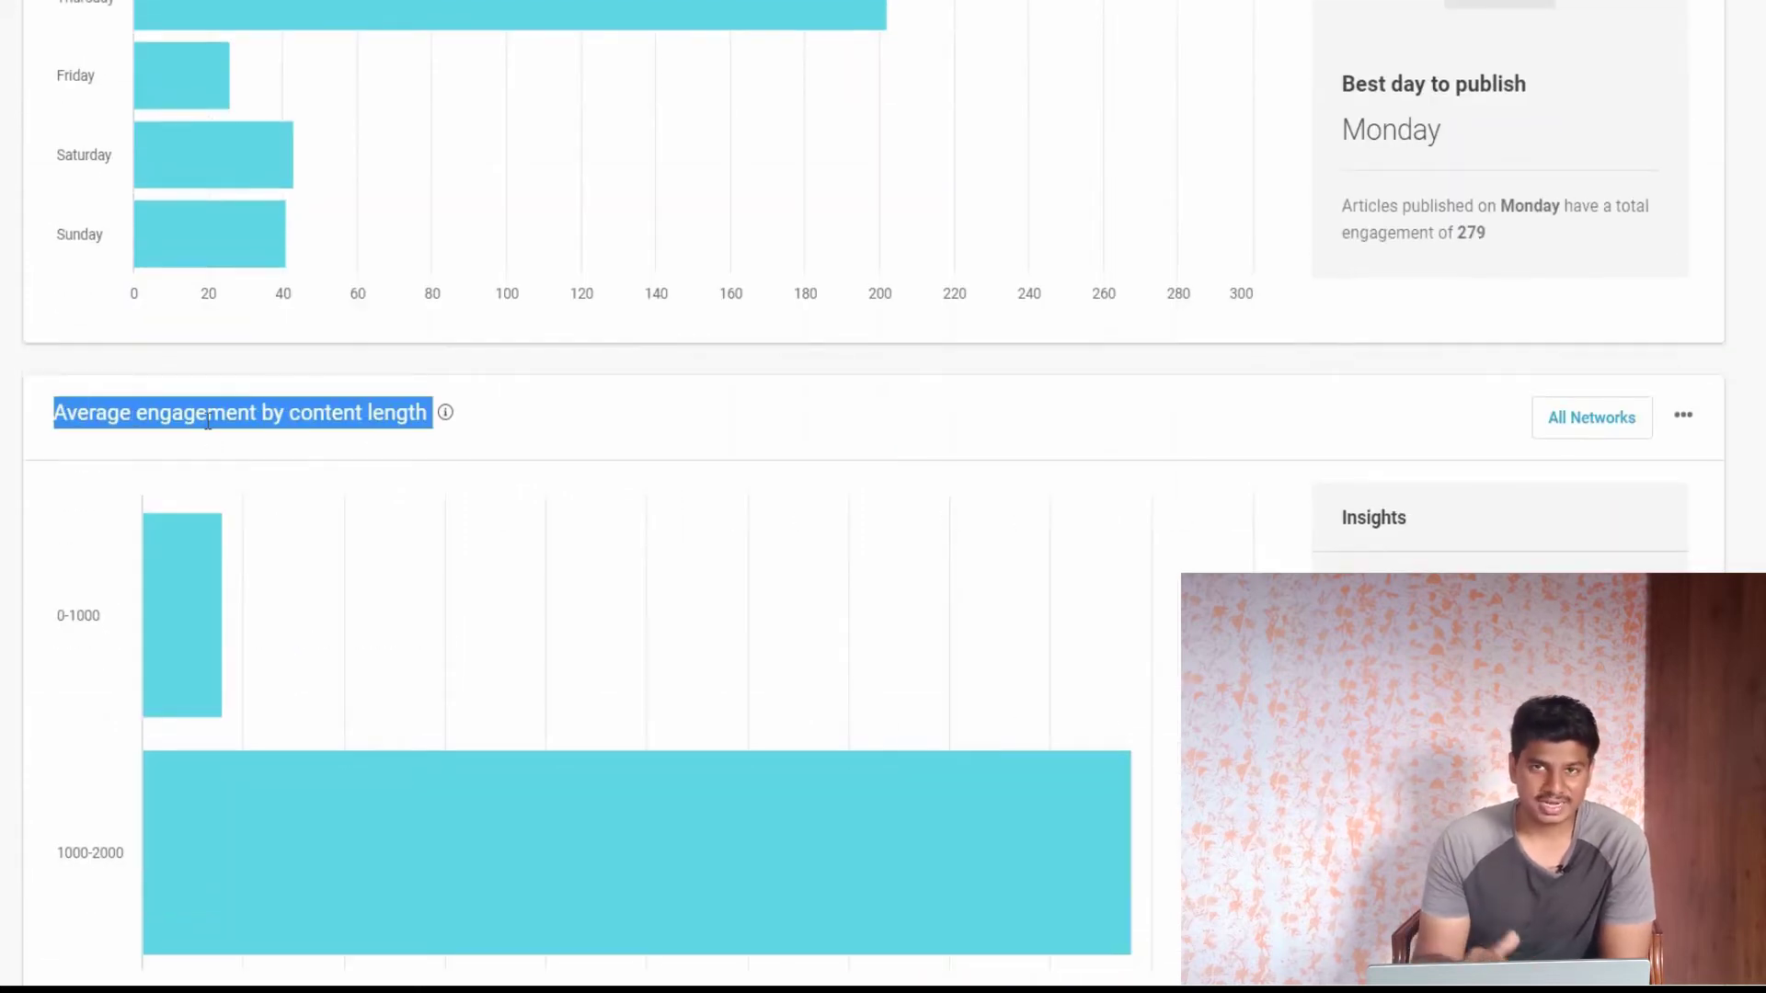
{"action": "left_click", "coordinate": [208, 421]}
{"action": "scroll", "coordinate": [208, 423], "scroll_direction": "down", "scroll_amount": 3}
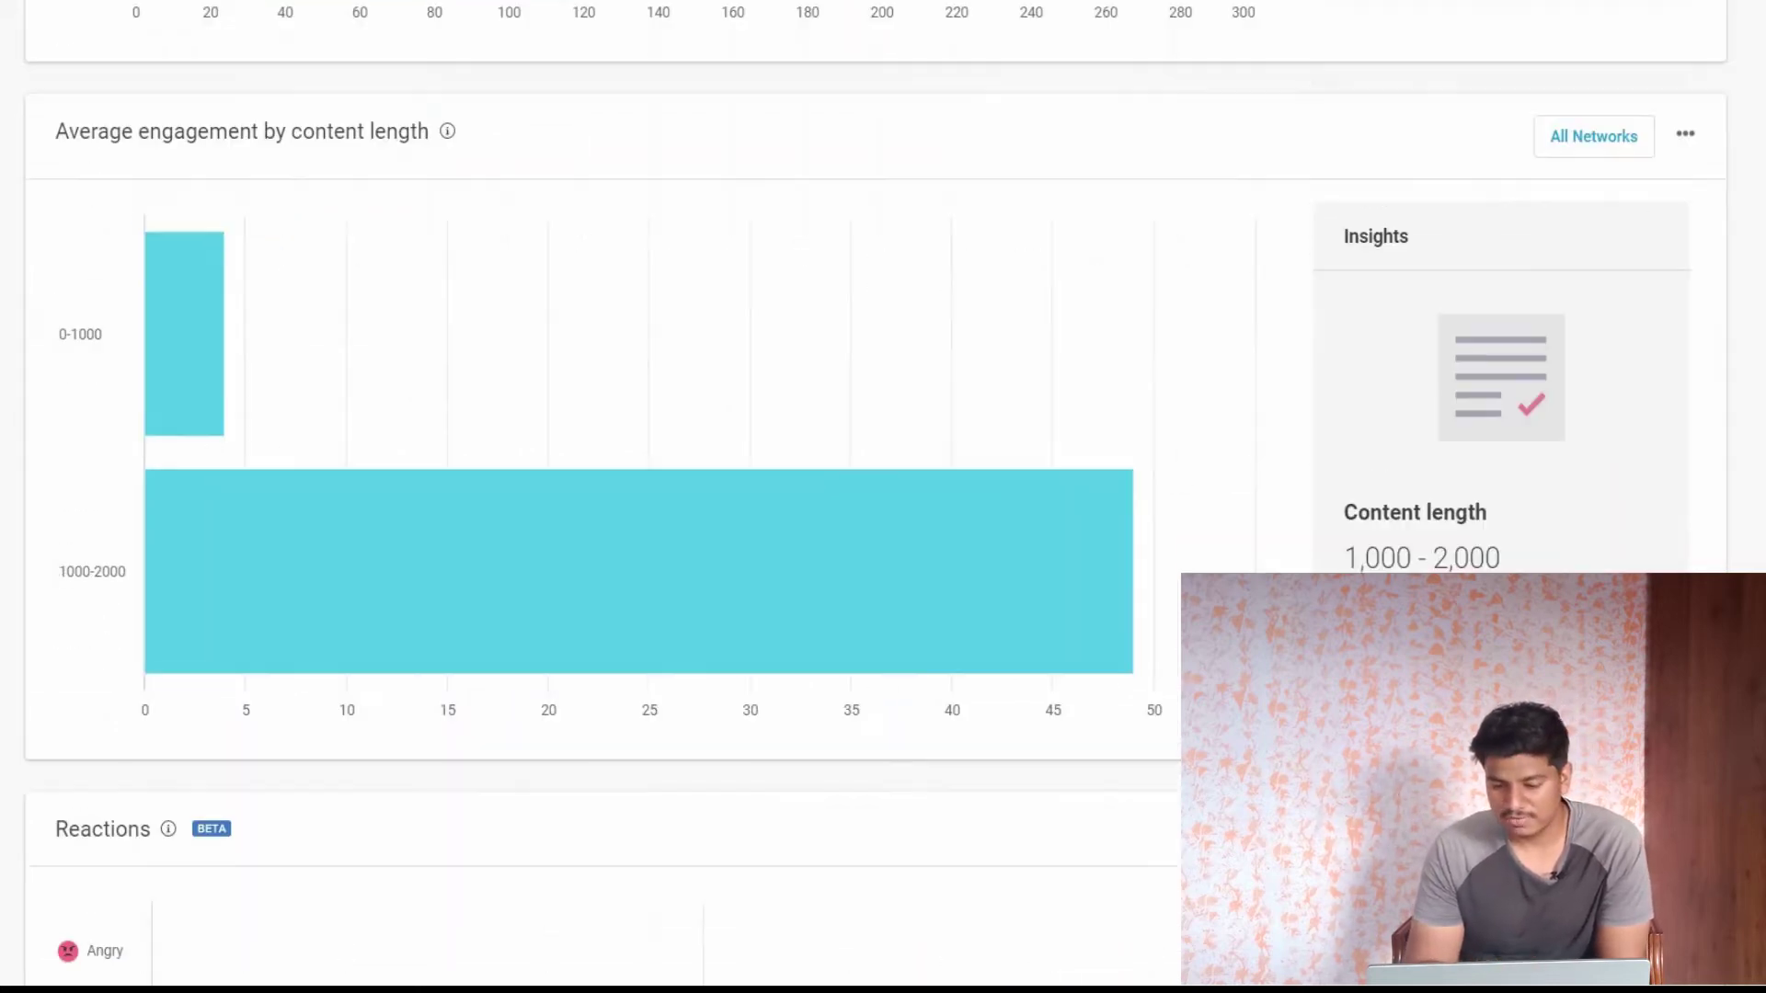
{"action": "triple_click", "coordinate": [1387, 562]}
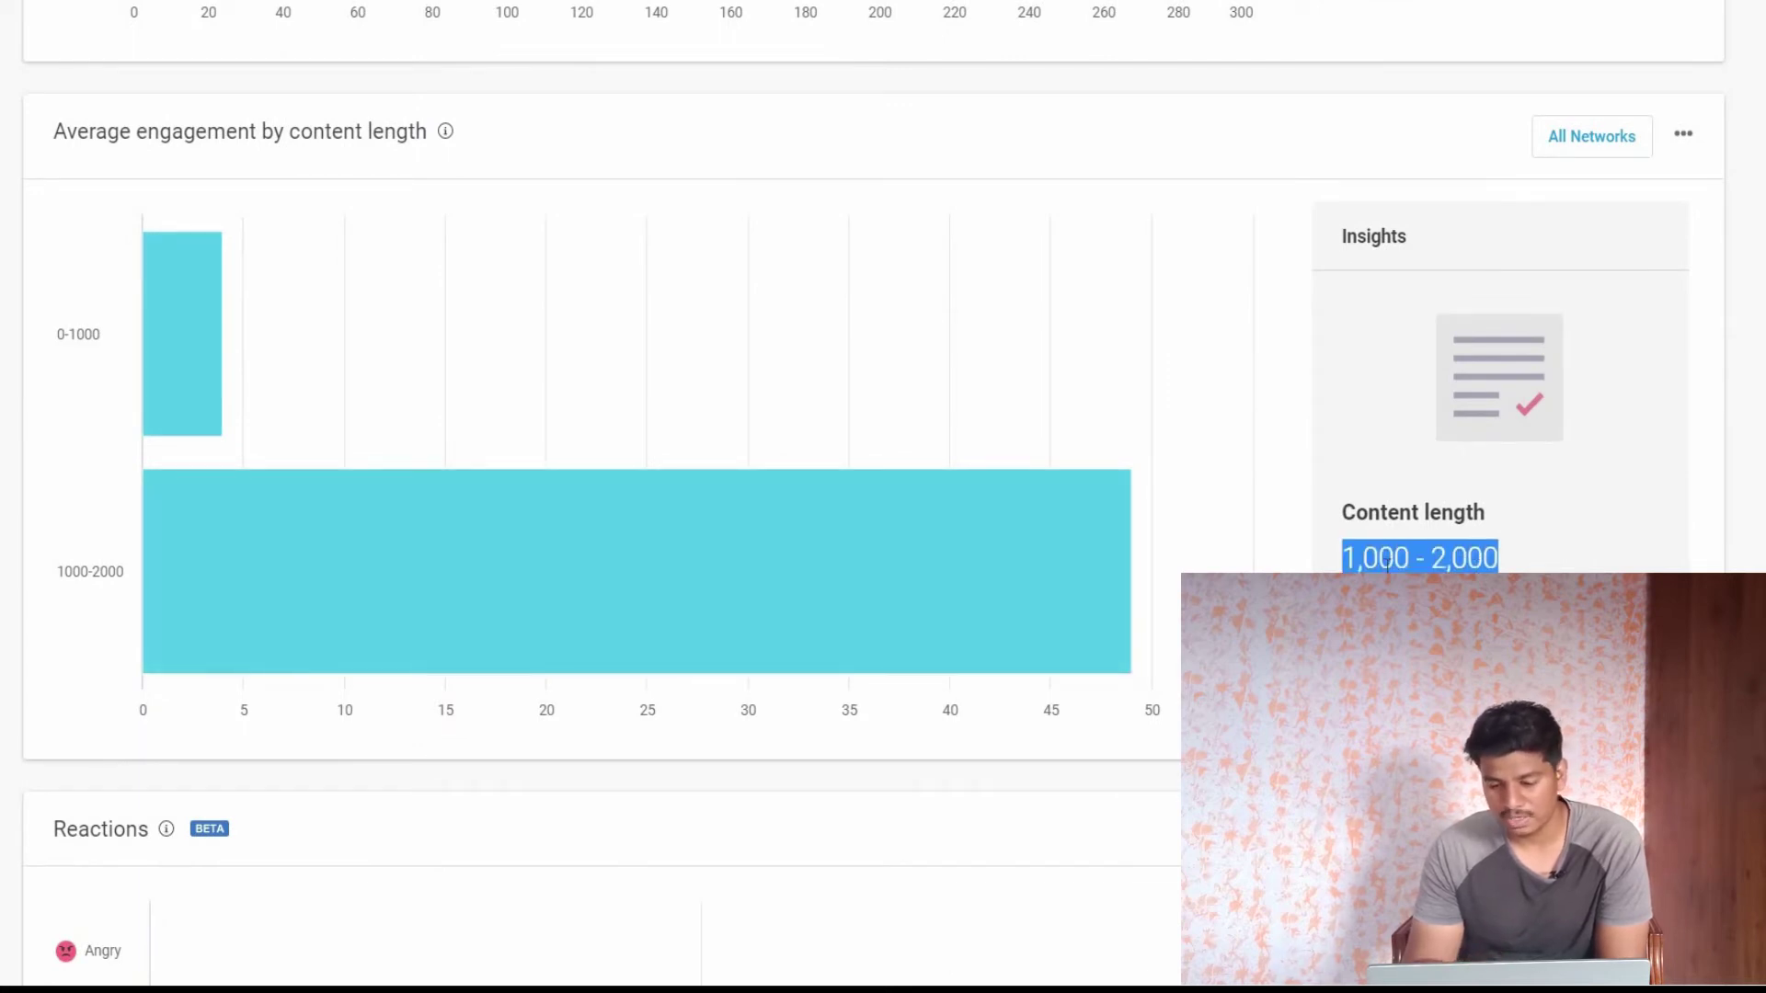
{"action": "left_click", "coordinate": [1388, 563]}
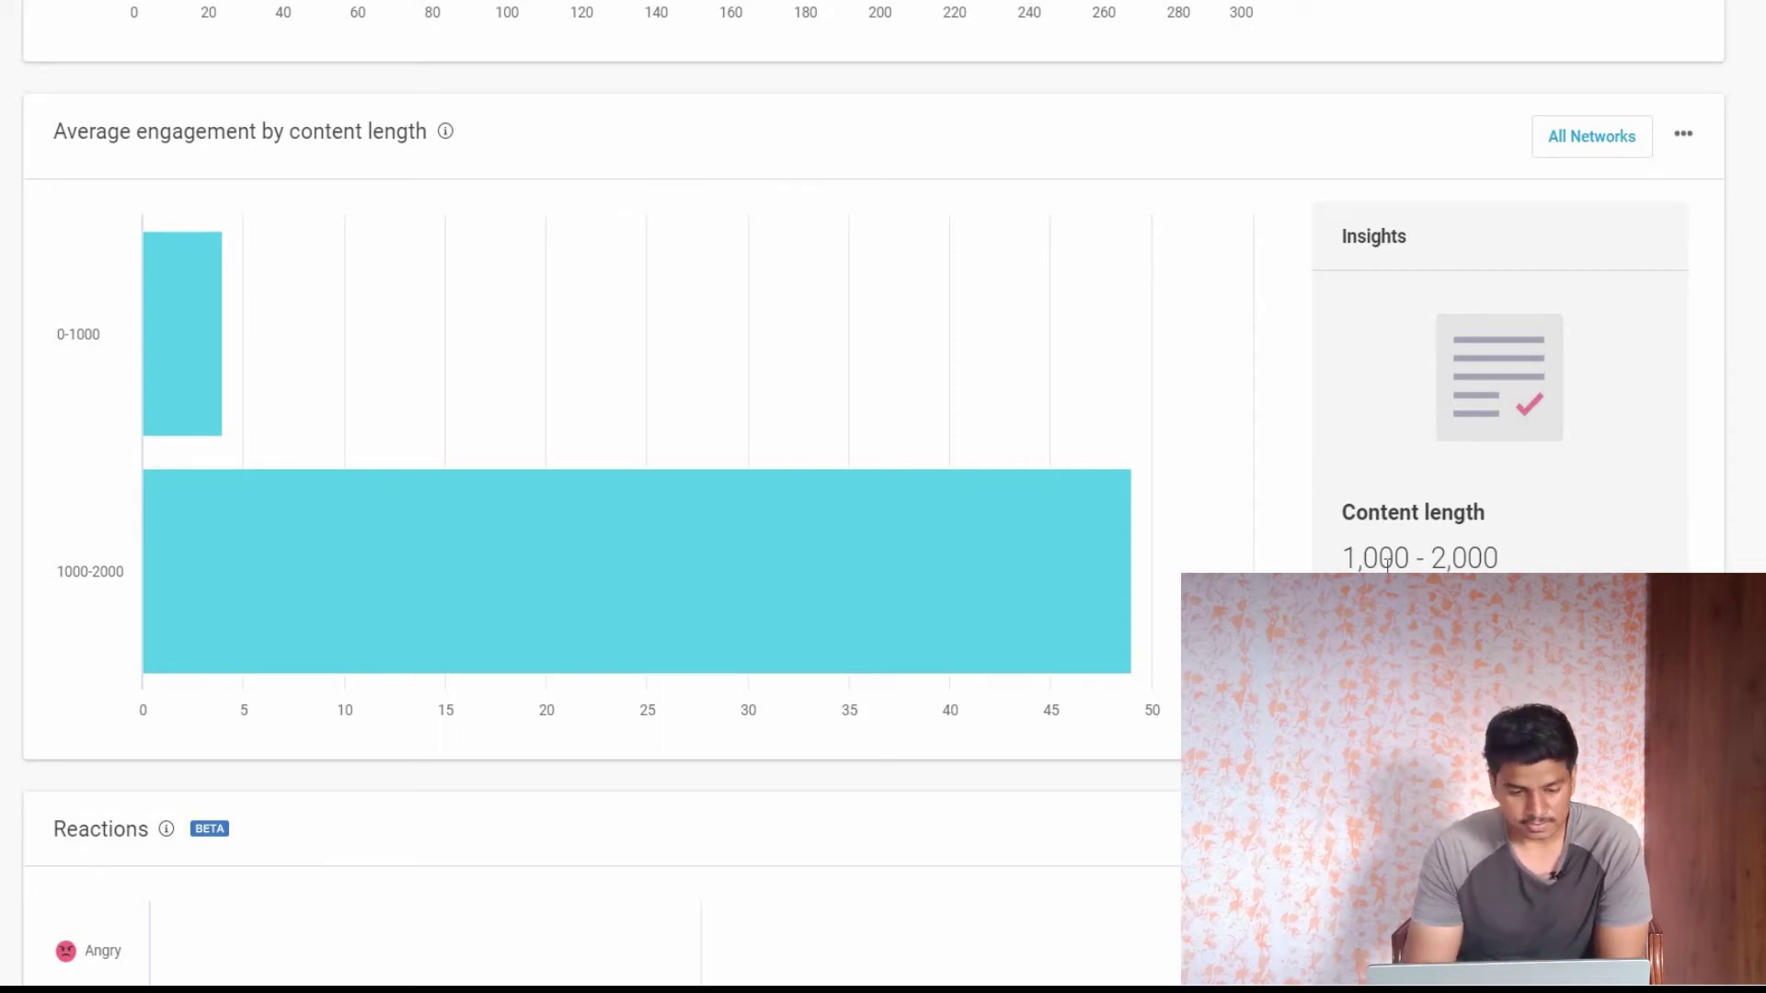
Step: View the reactions chart and the top domains breakdown by social network for "Best way to increase traffic"
{"action": "scroll", "coordinate": [1386, 568], "scroll_direction": "down", "scroll_amount": 5}
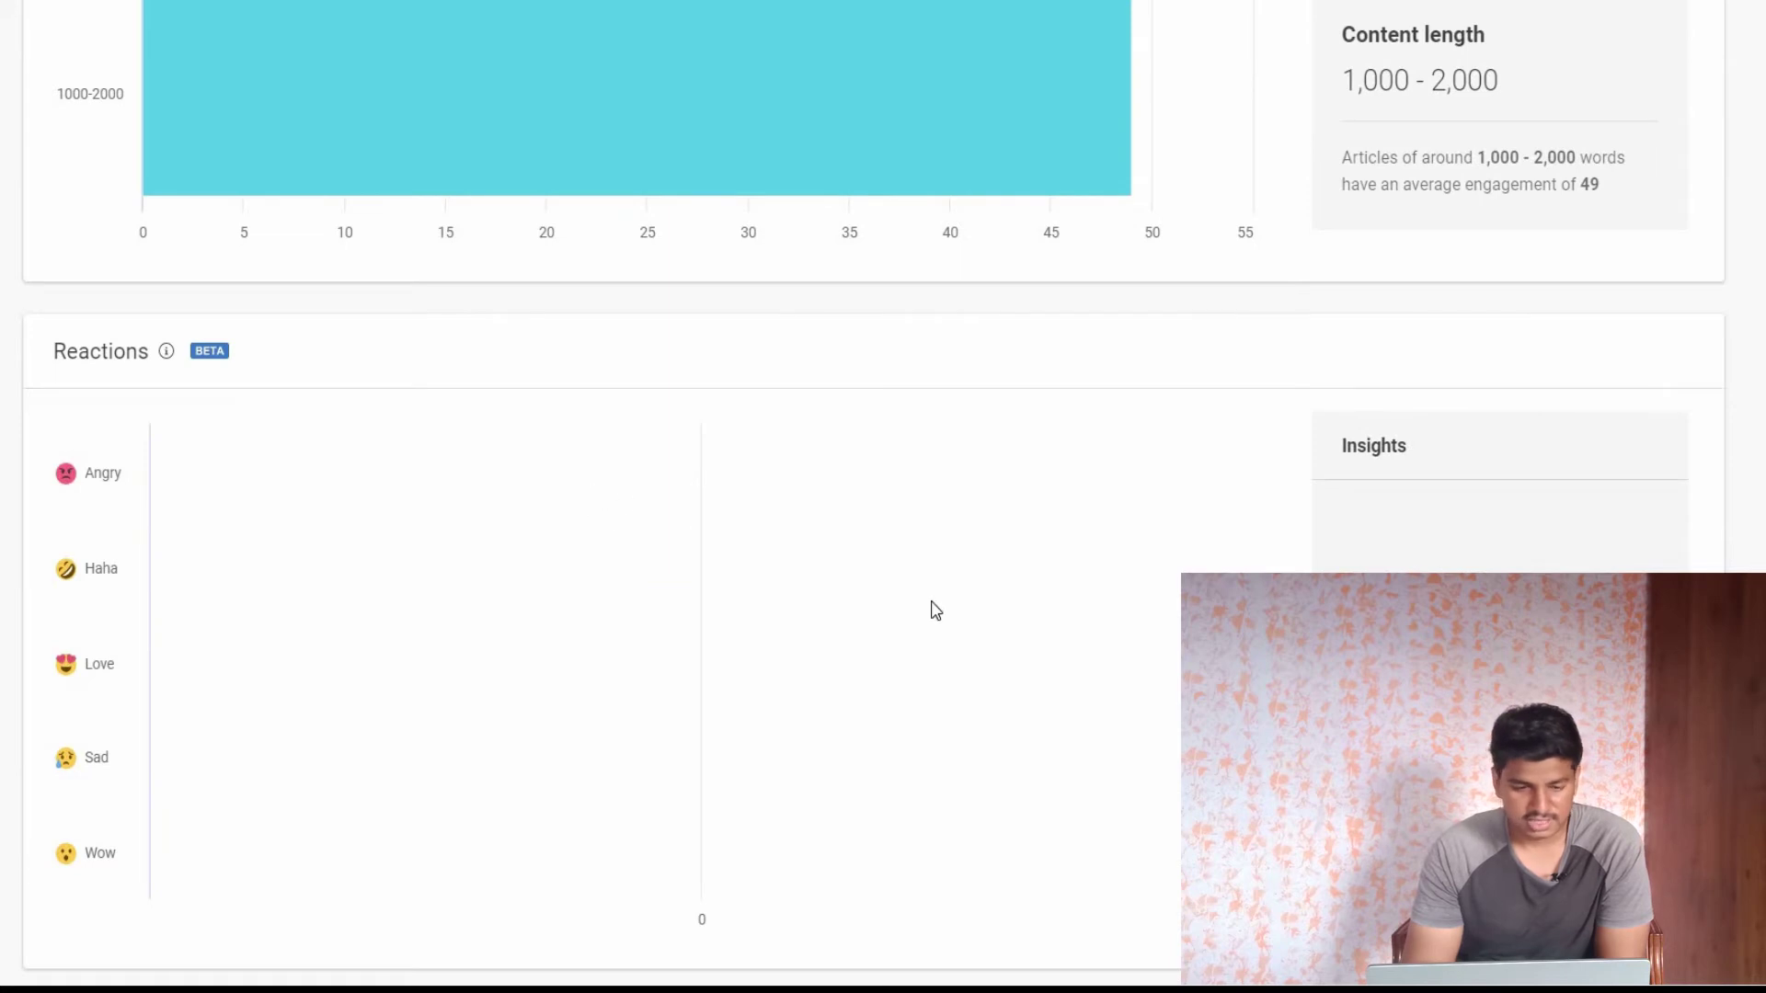
{"action": "scroll", "coordinate": [932, 607], "scroll_direction": "down", "scroll_amount": 1}
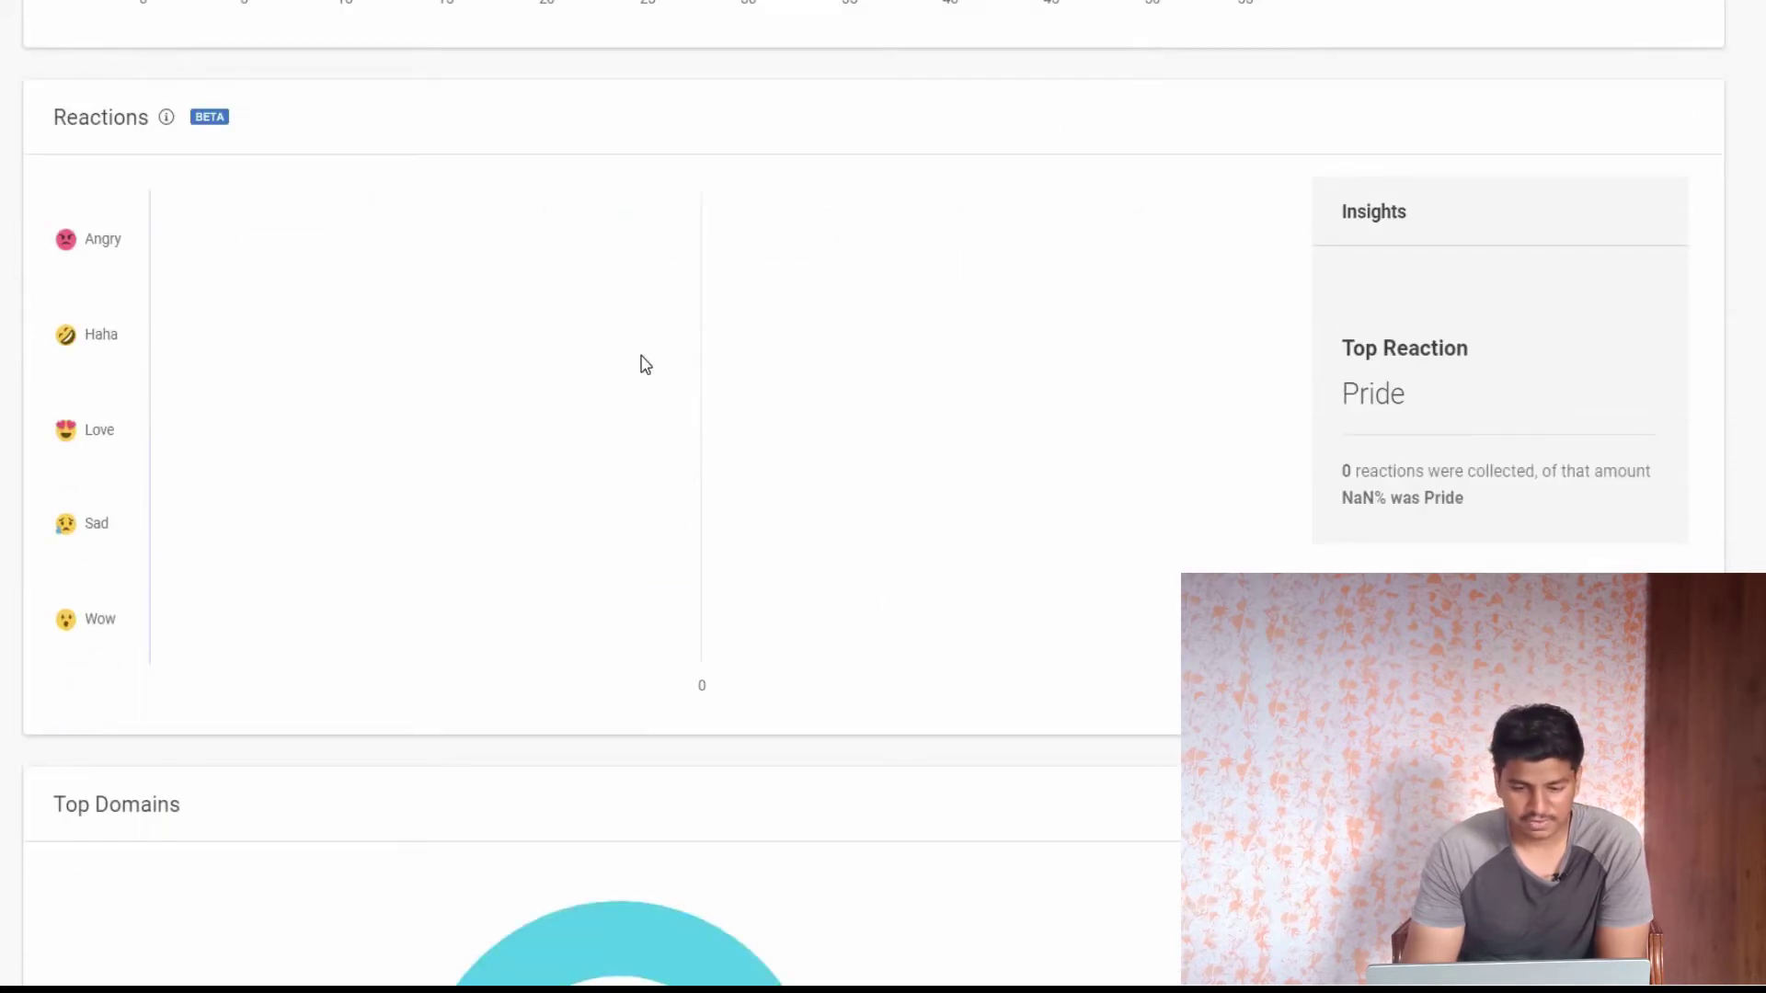
{"action": "scroll", "coordinate": [646, 366], "scroll_direction": "down", "scroll_amount": 5}
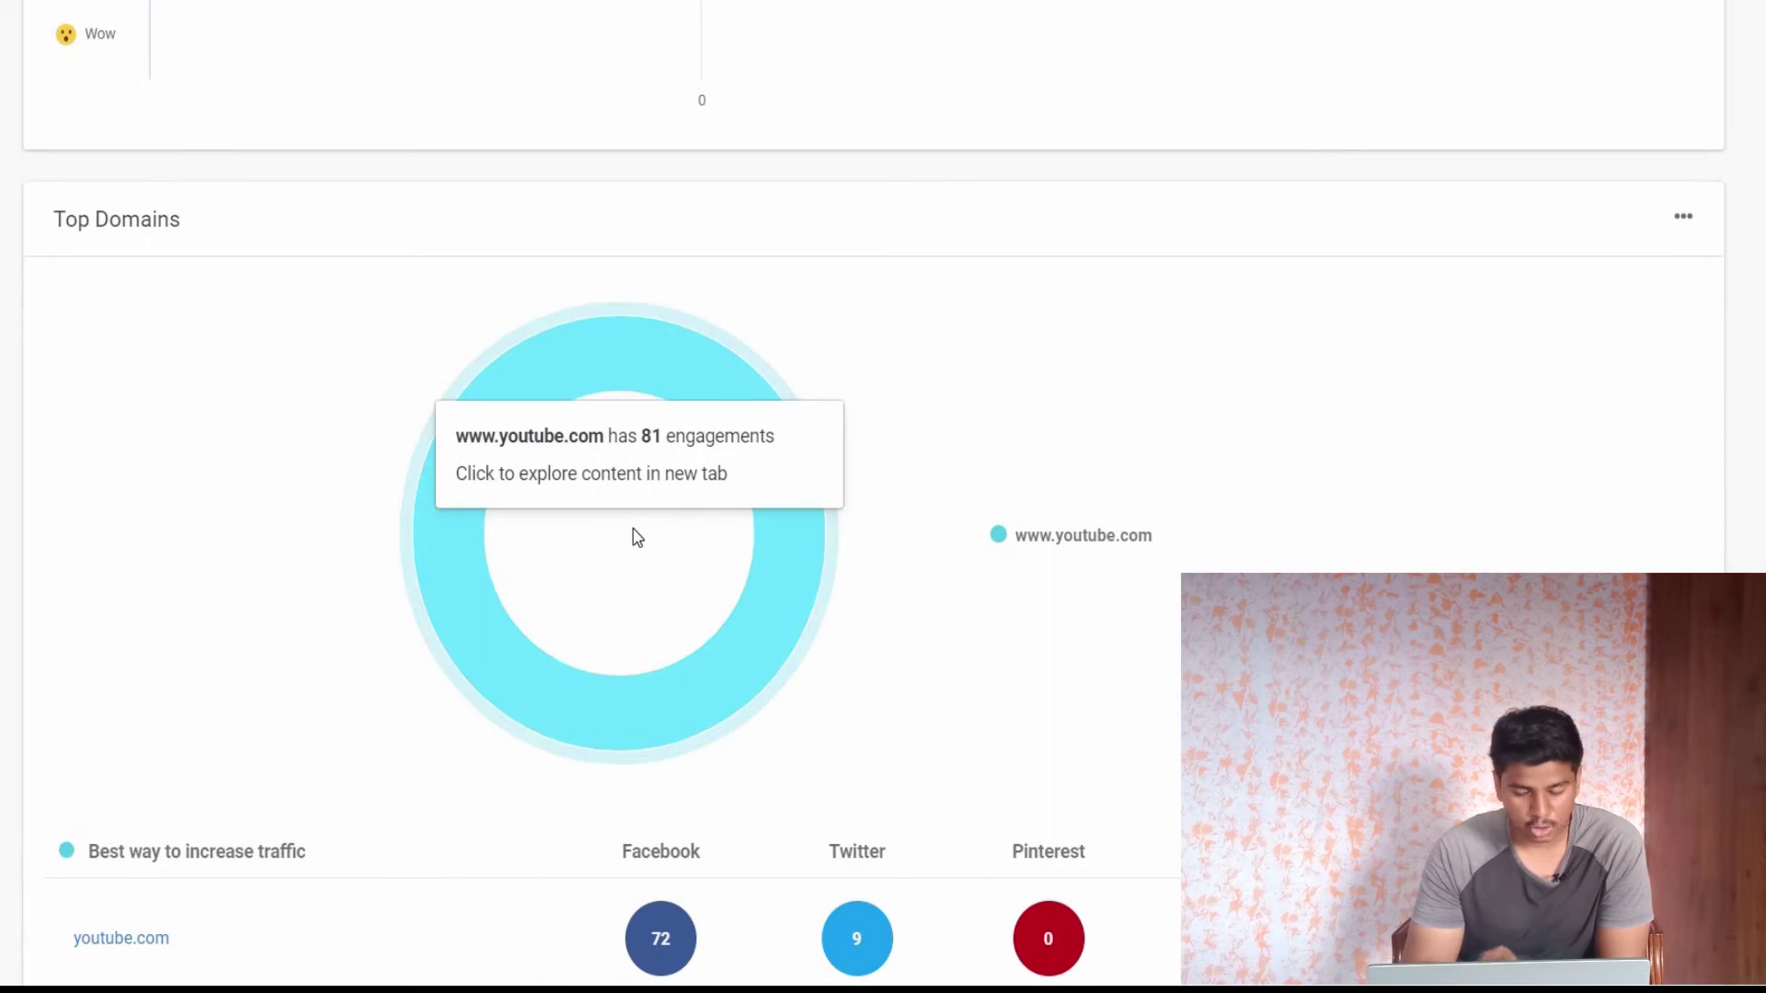
{"action": "scroll", "coordinate": [637, 538], "scroll_direction": "down", "scroll_amount": 2}
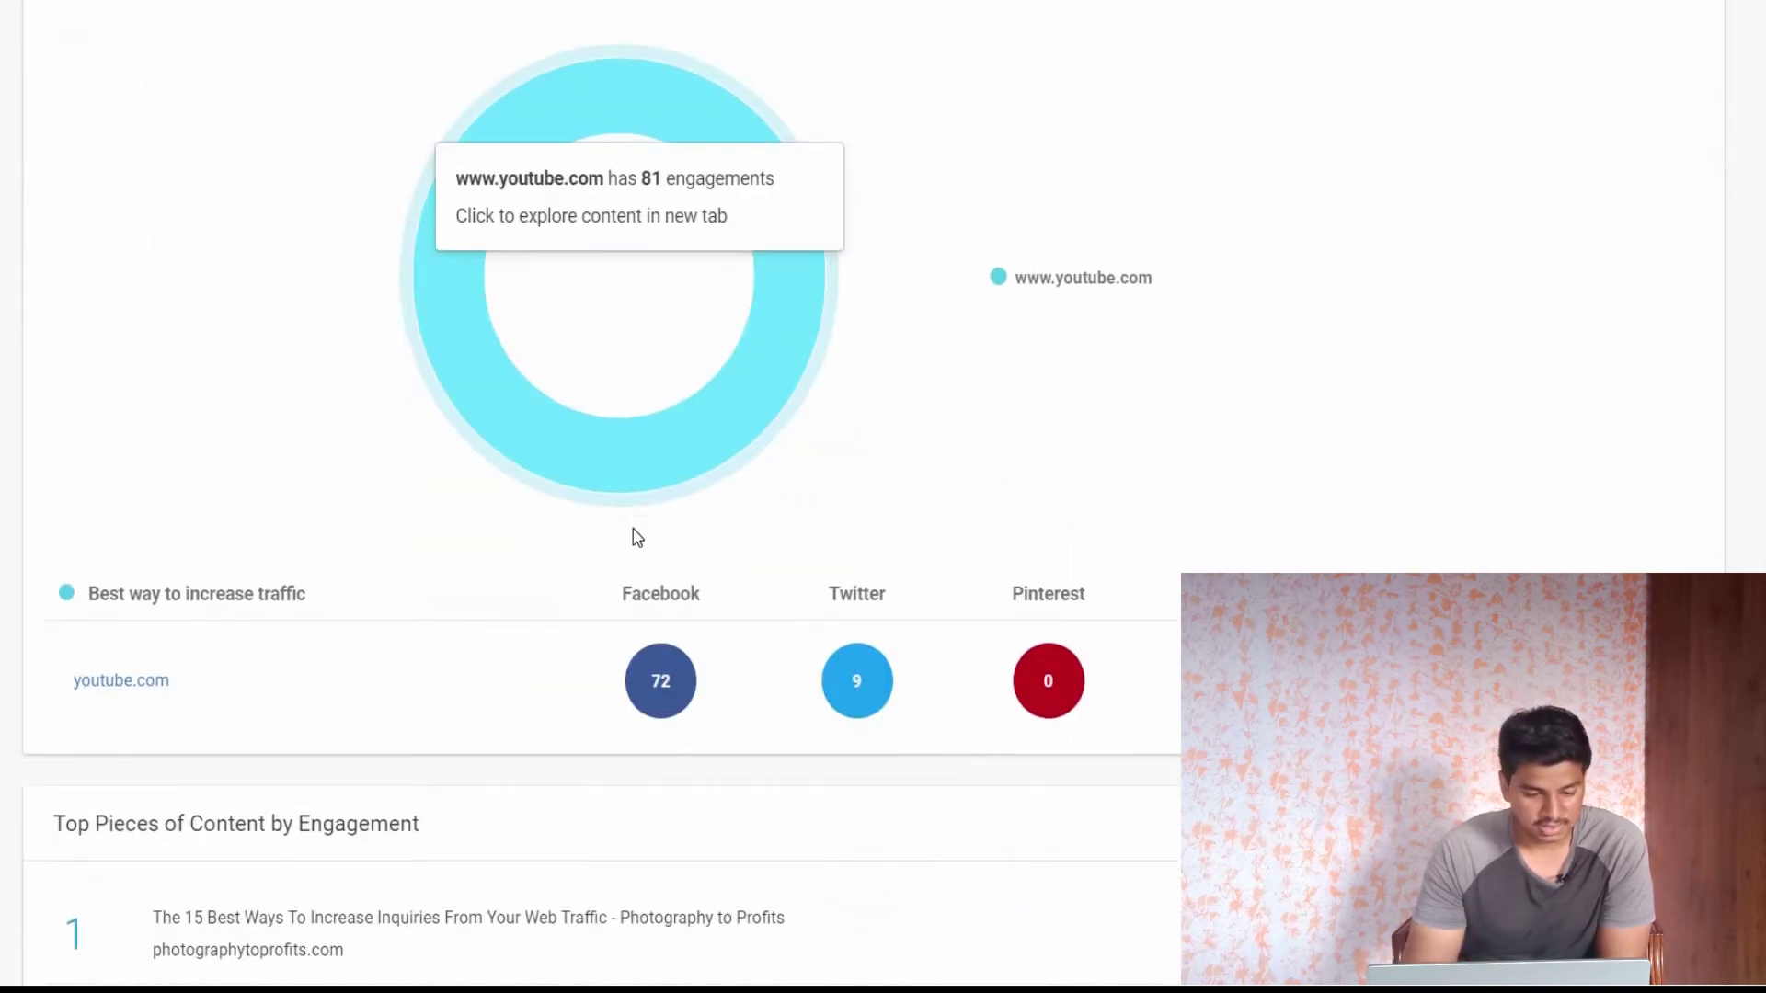
Step: Review the top pieces of content by engagement, focusing on the first-ranked article, and return to the start of the analysis
{"action": "scroll", "coordinate": [637, 539], "scroll_direction": "down", "scroll_amount": 5}
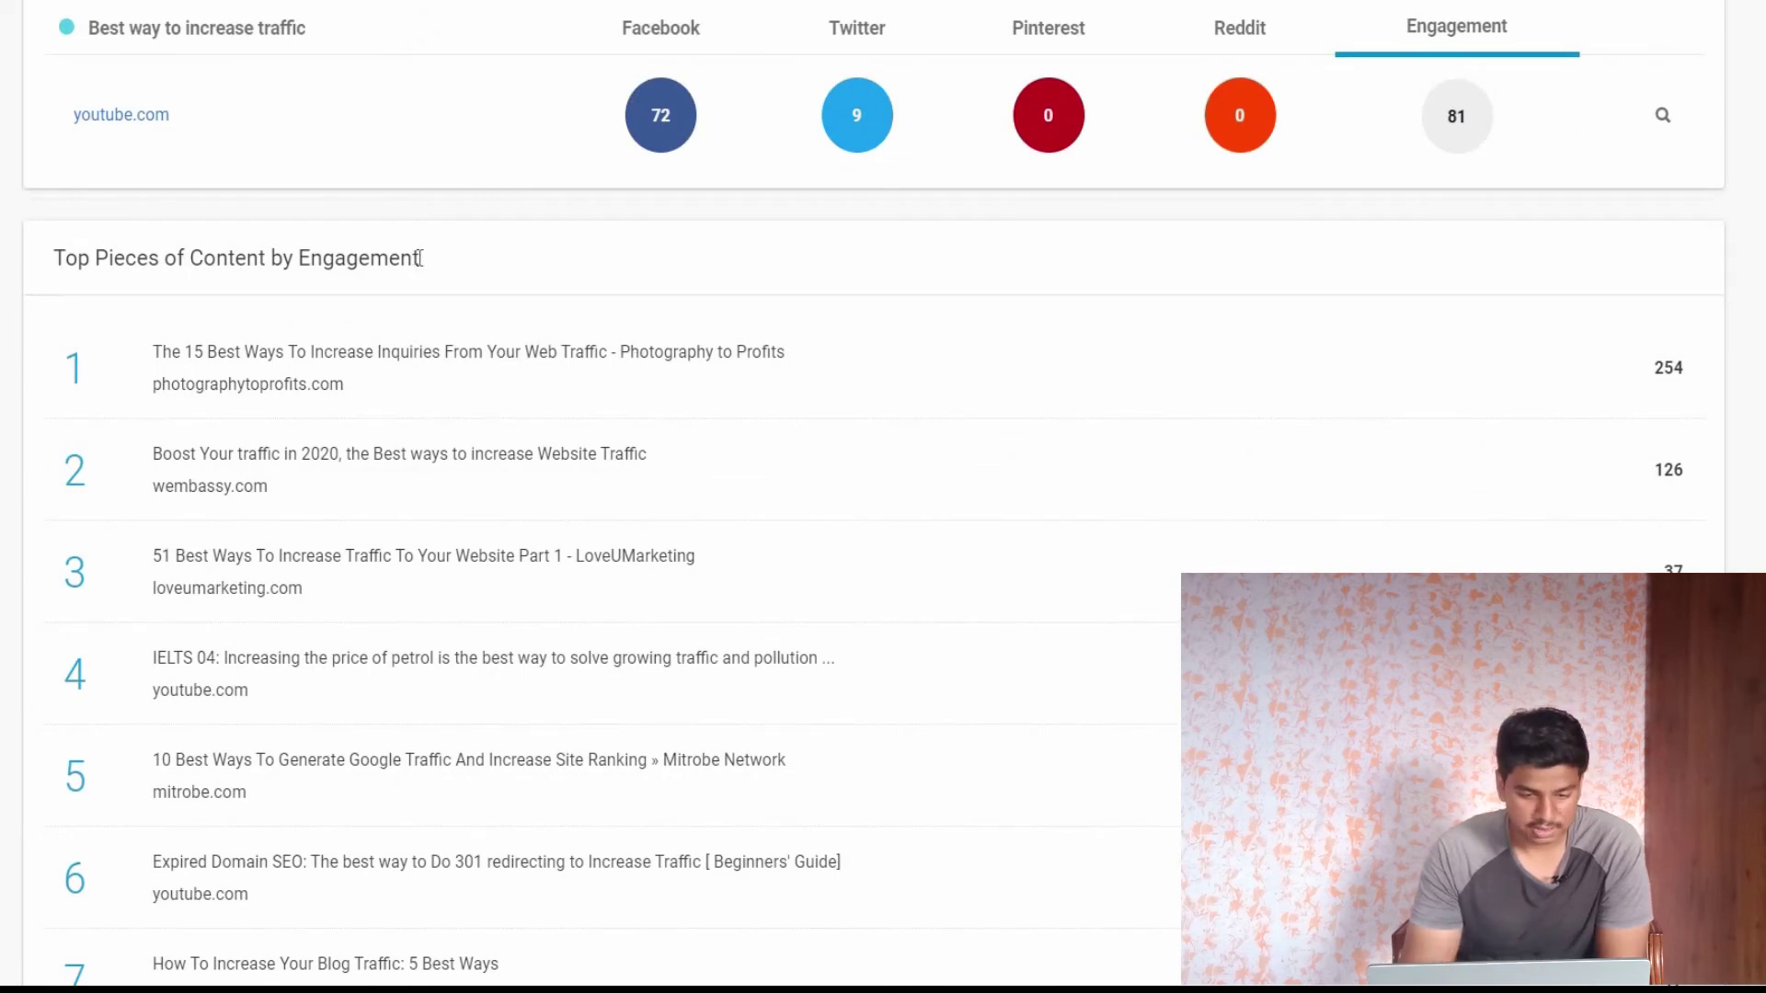
{"action": "double_click", "coordinate": [382, 353]}
{"action": "left_click", "coordinate": [382, 353]}
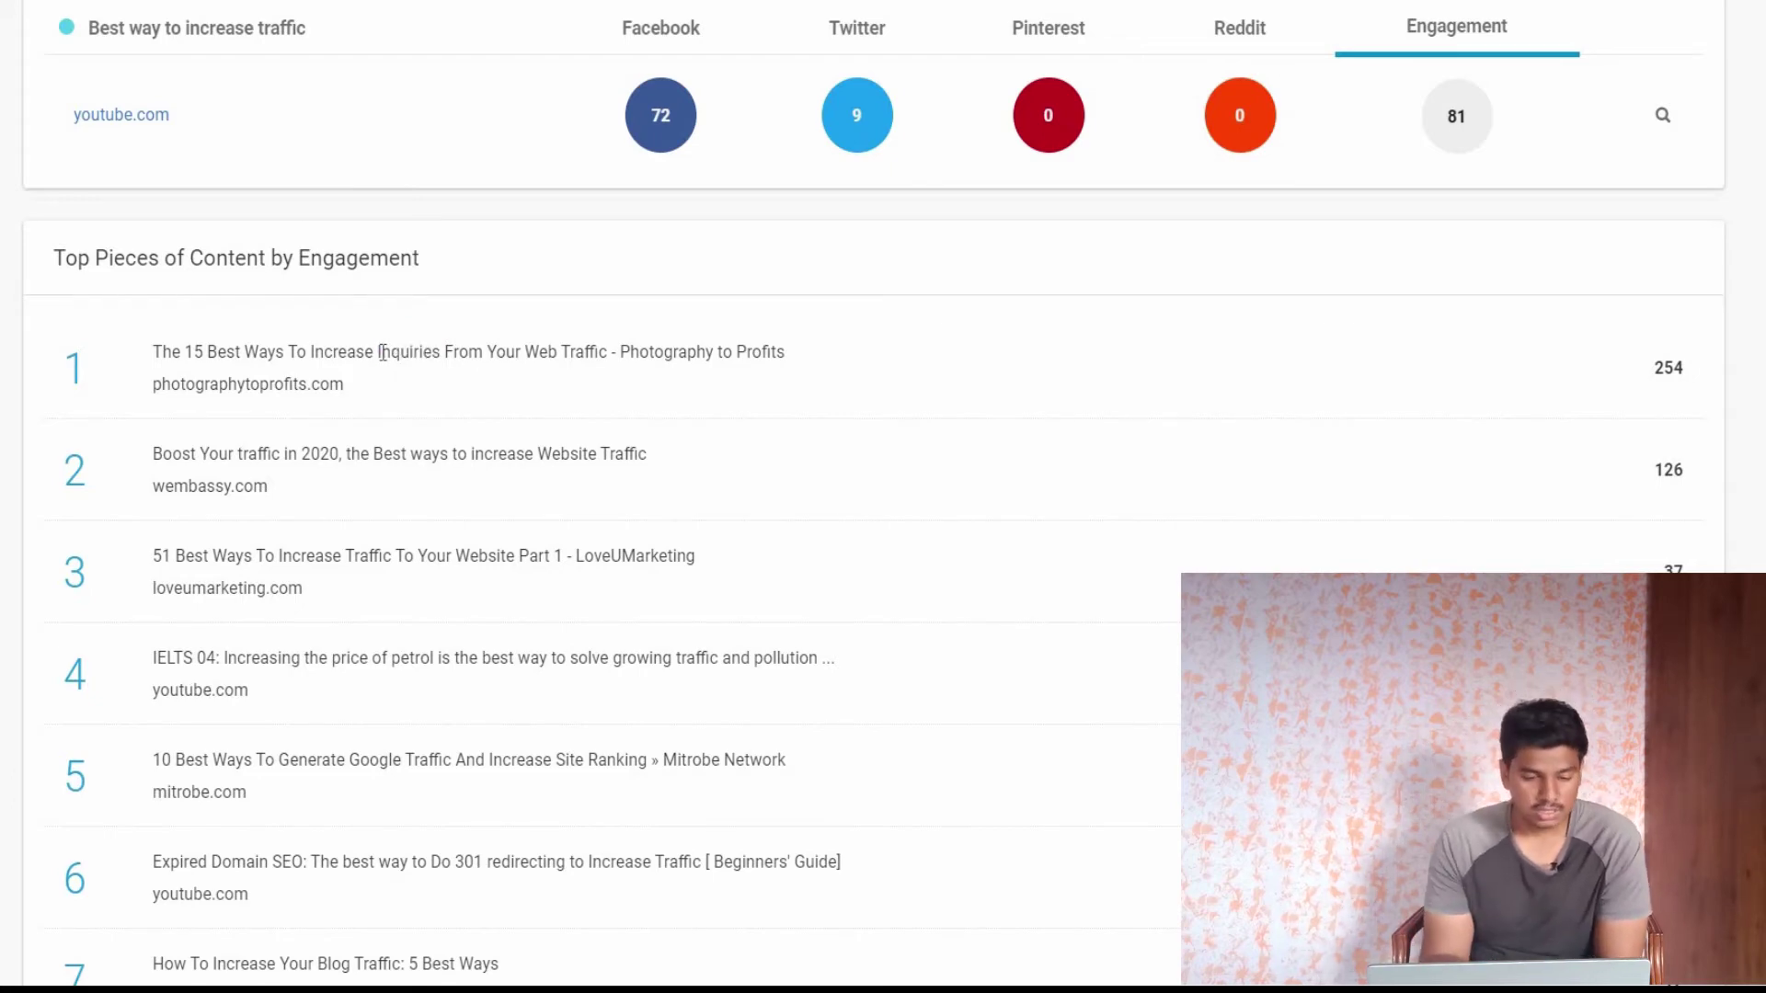
{"action": "scroll", "coordinate": [382, 355], "scroll_direction": "down", "scroll_amount": 8}
{"action": "scroll", "coordinate": [384, 358], "scroll_direction": "up", "scroll_amount": 10}
{"action": "scroll", "coordinate": [385, 359], "scroll_direction": "down", "scroll_amount": 3}
{"action": "scroll", "coordinate": [383, 359], "scroll_direction": "up", "scroll_amount": 15}
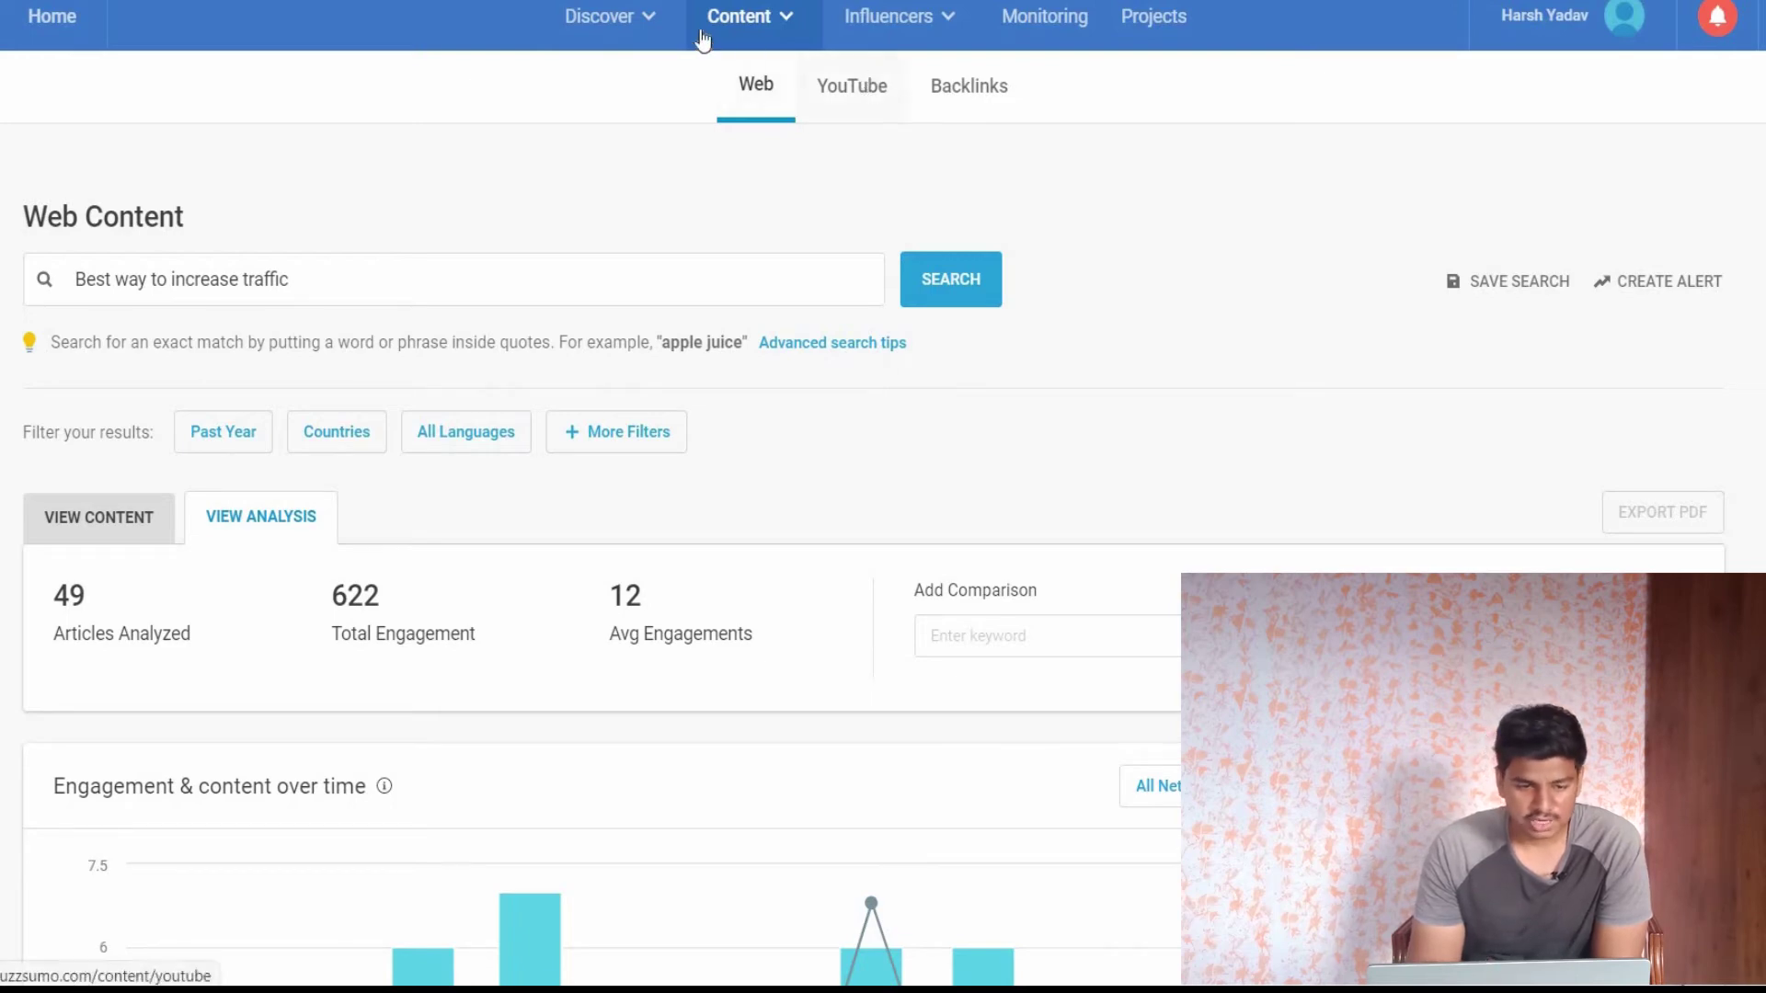
Step: Open the question discovery tool from the home page and search by keyword for "How to do SEo"
{"action": "left_click", "coordinate": [52, 17]}
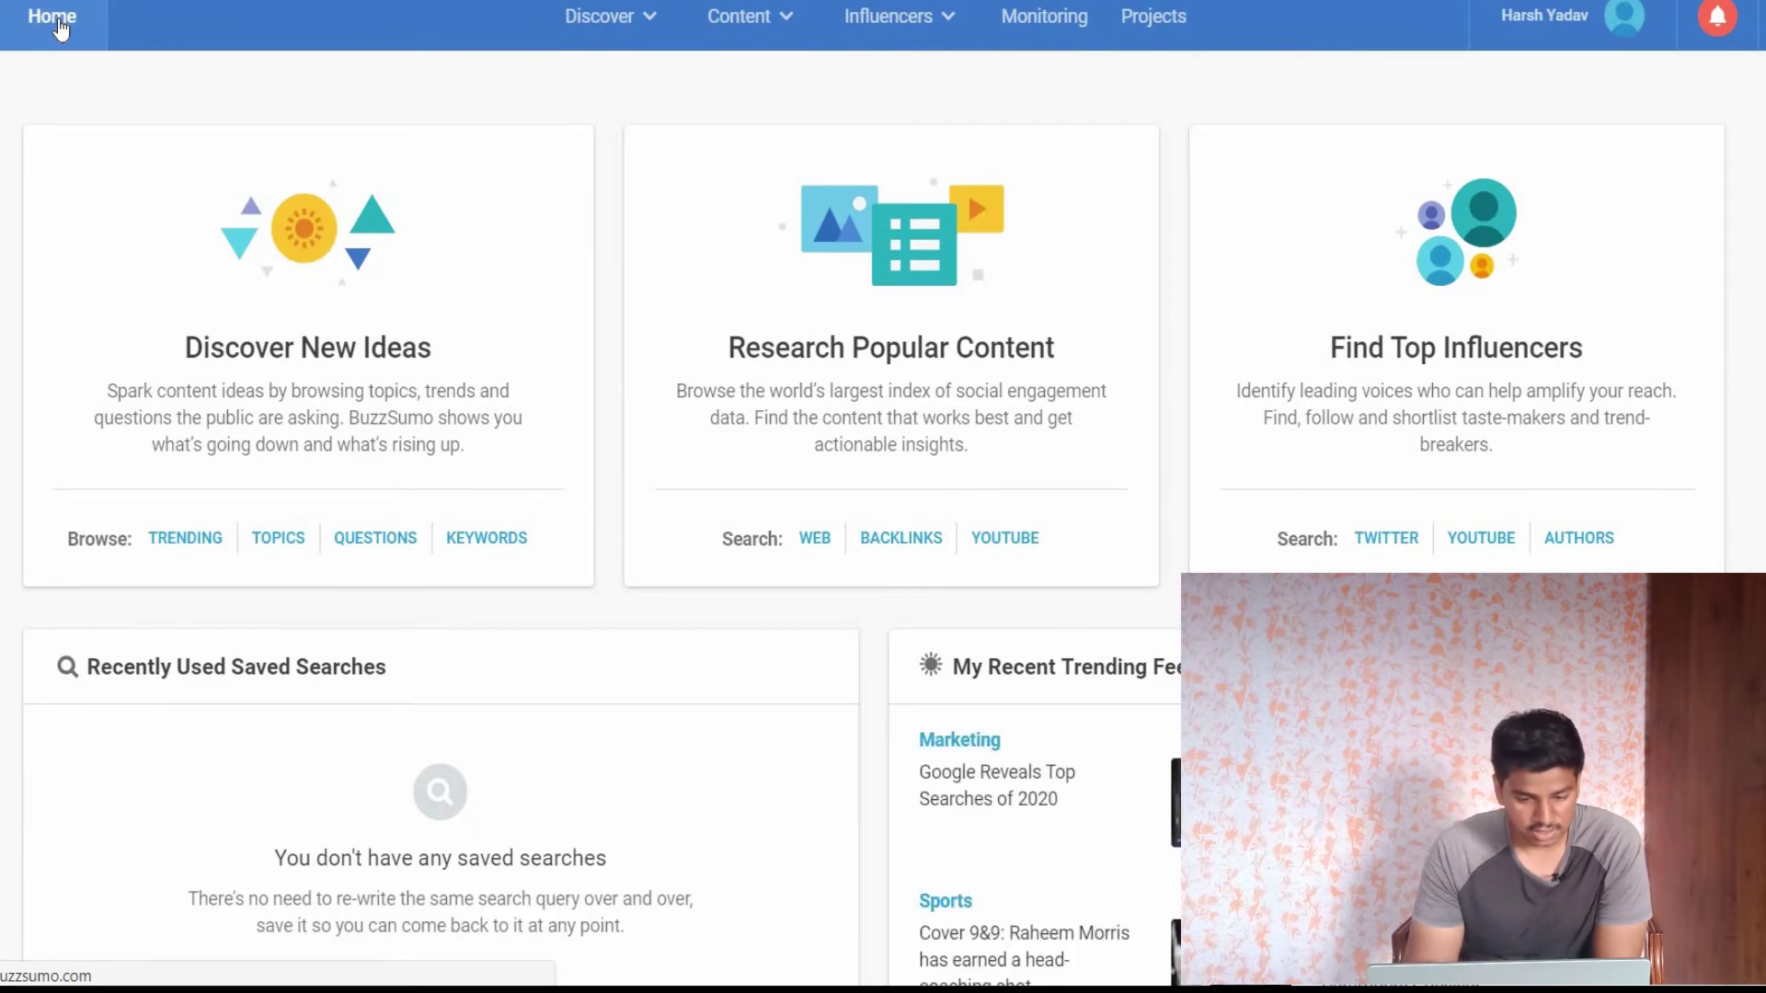
{"action": "left_click", "coordinate": [361, 552]}
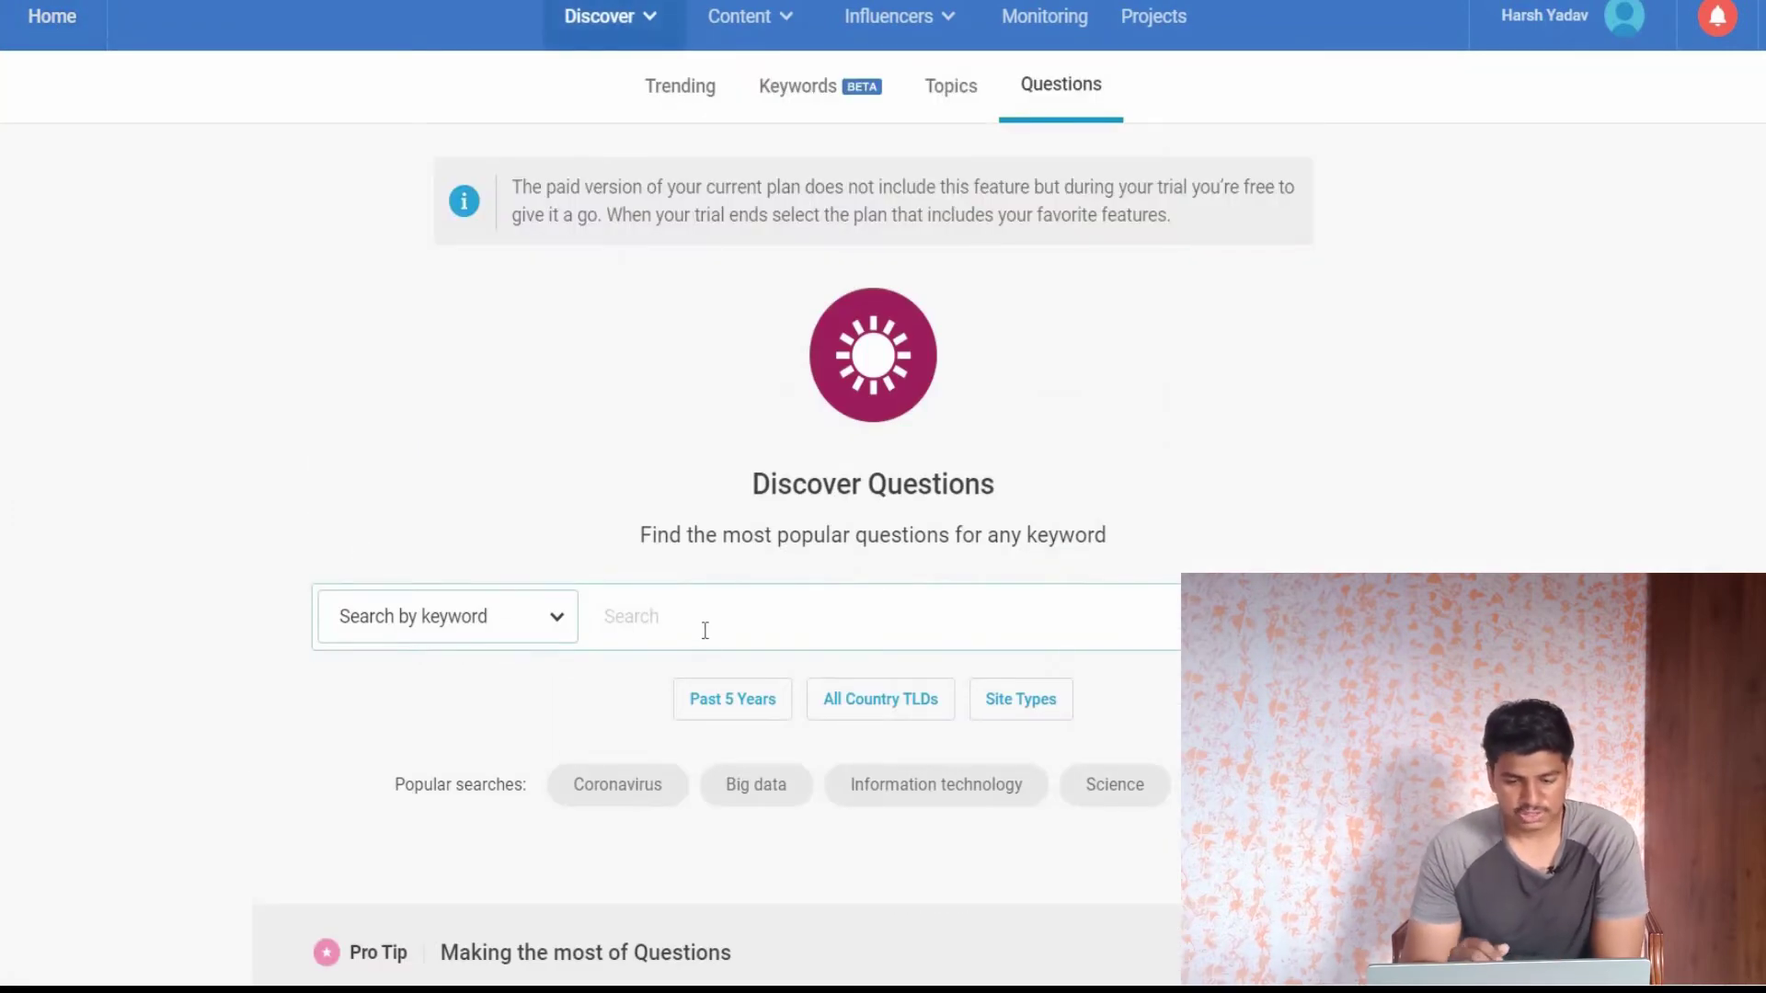
{"action": "left_click", "coordinate": [704, 630]}
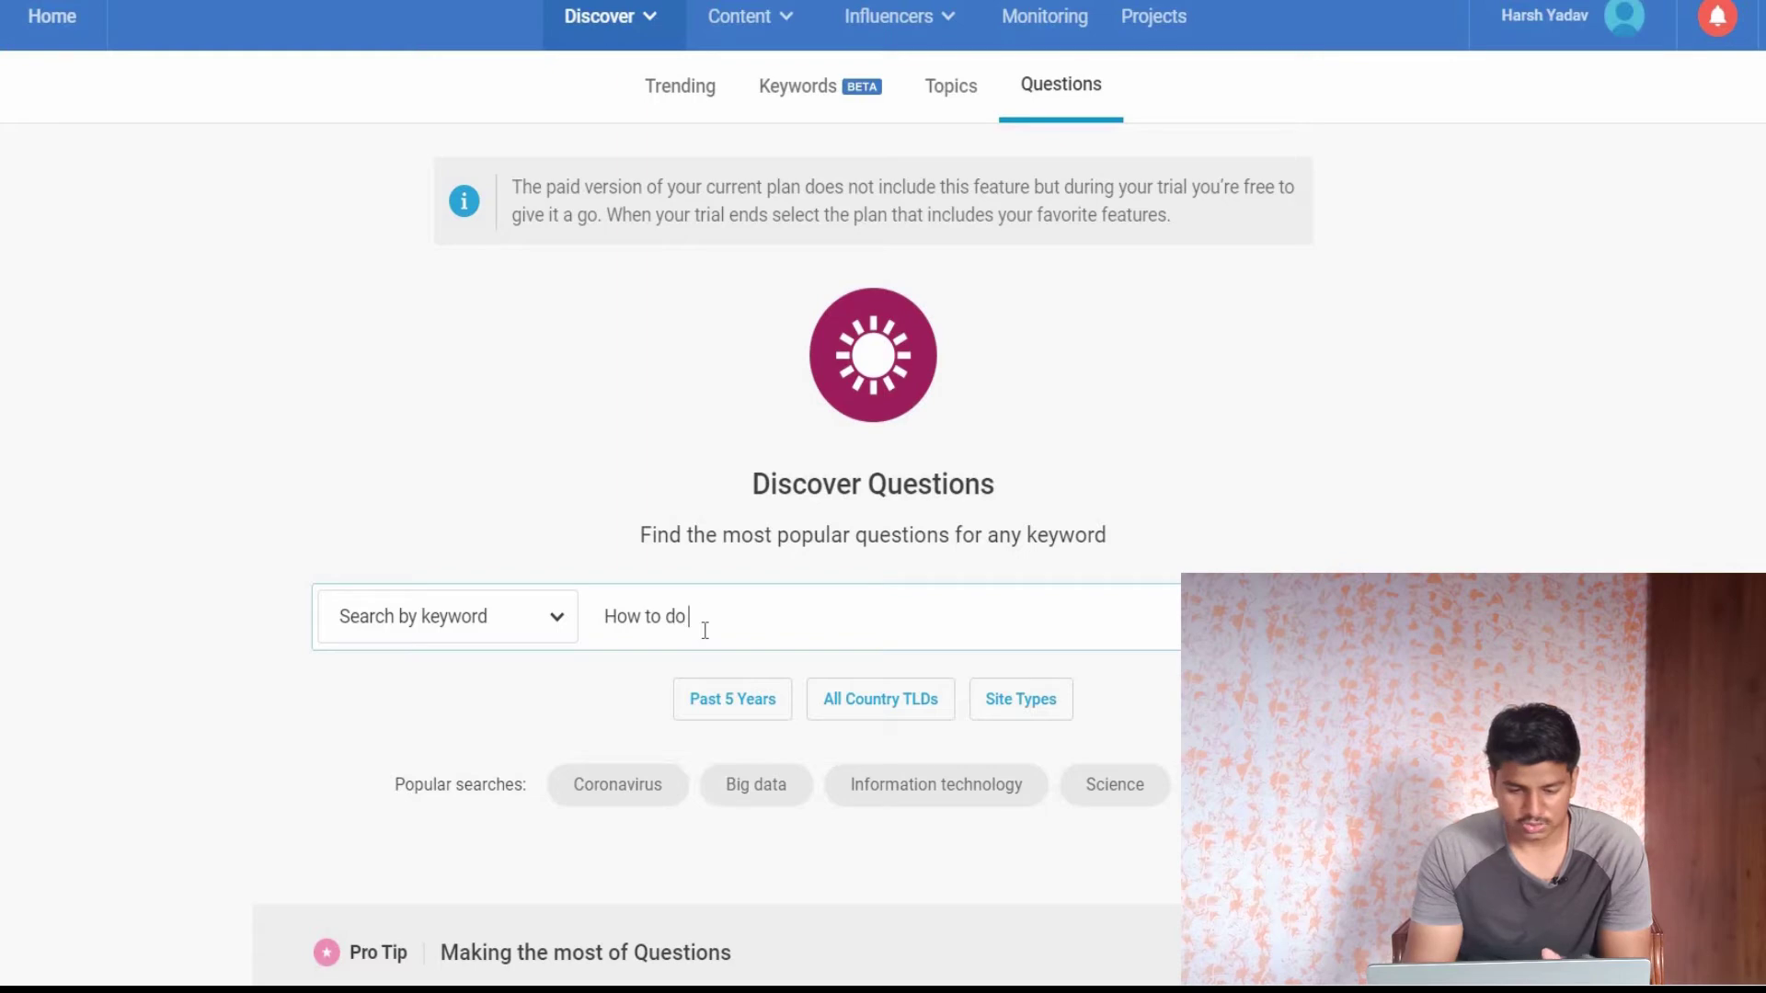
{"action": "key", "text": "Return"}
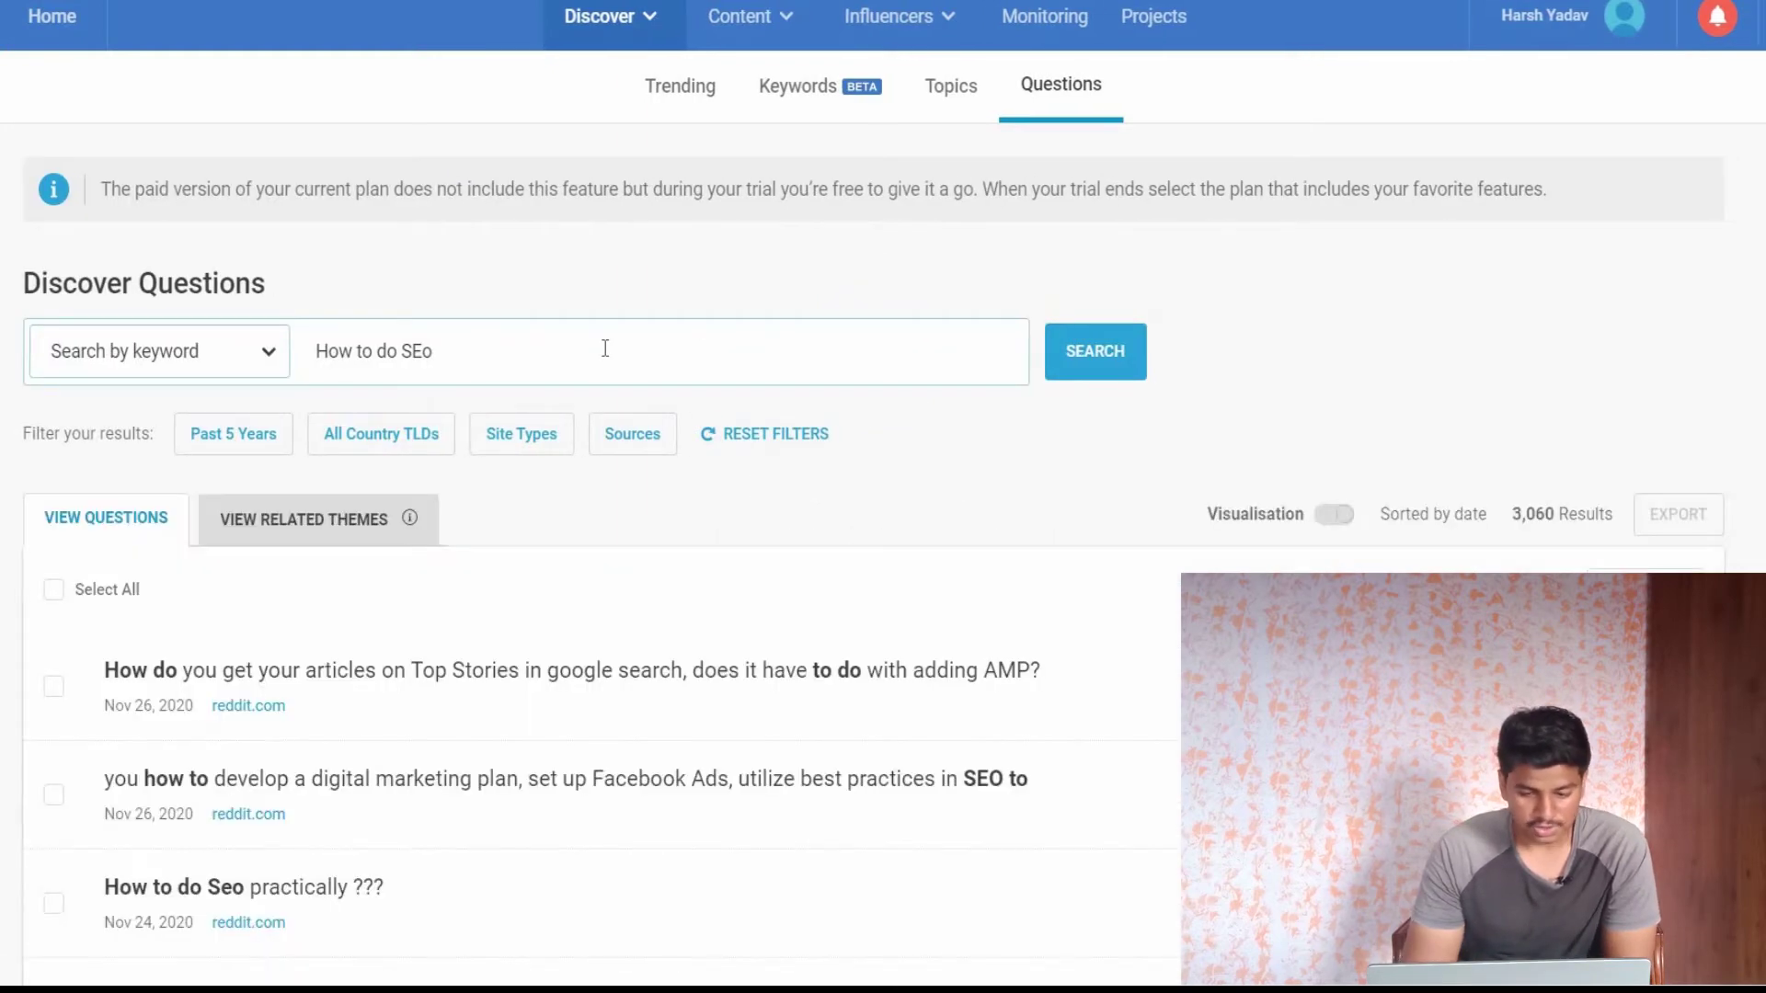
Step: Browse the questions found for "How to do SEo", checking their wording, dates and source sites
{"action": "scroll", "coordinate": [605, 348], "scroll_direction": "down", "scroll_amount": 2}
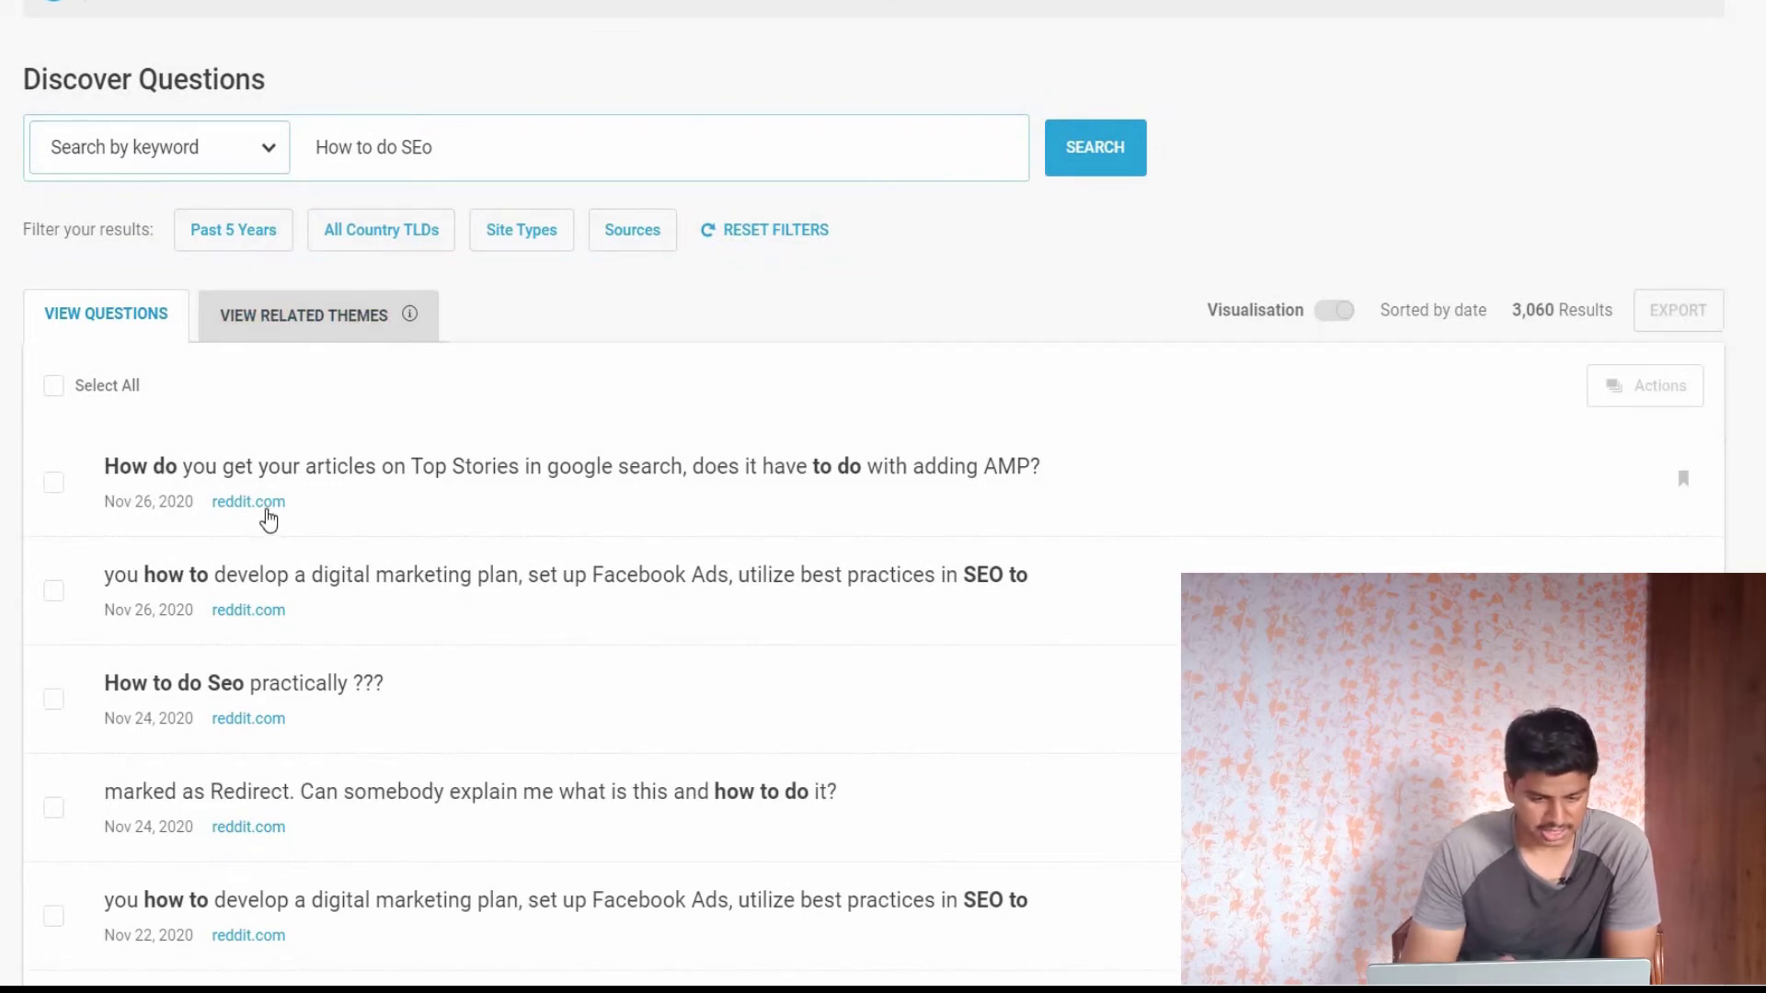
{"action": "scroll", "coordinate": [271, 607], "scroll_direction": "down", "scroll_amount": 9}
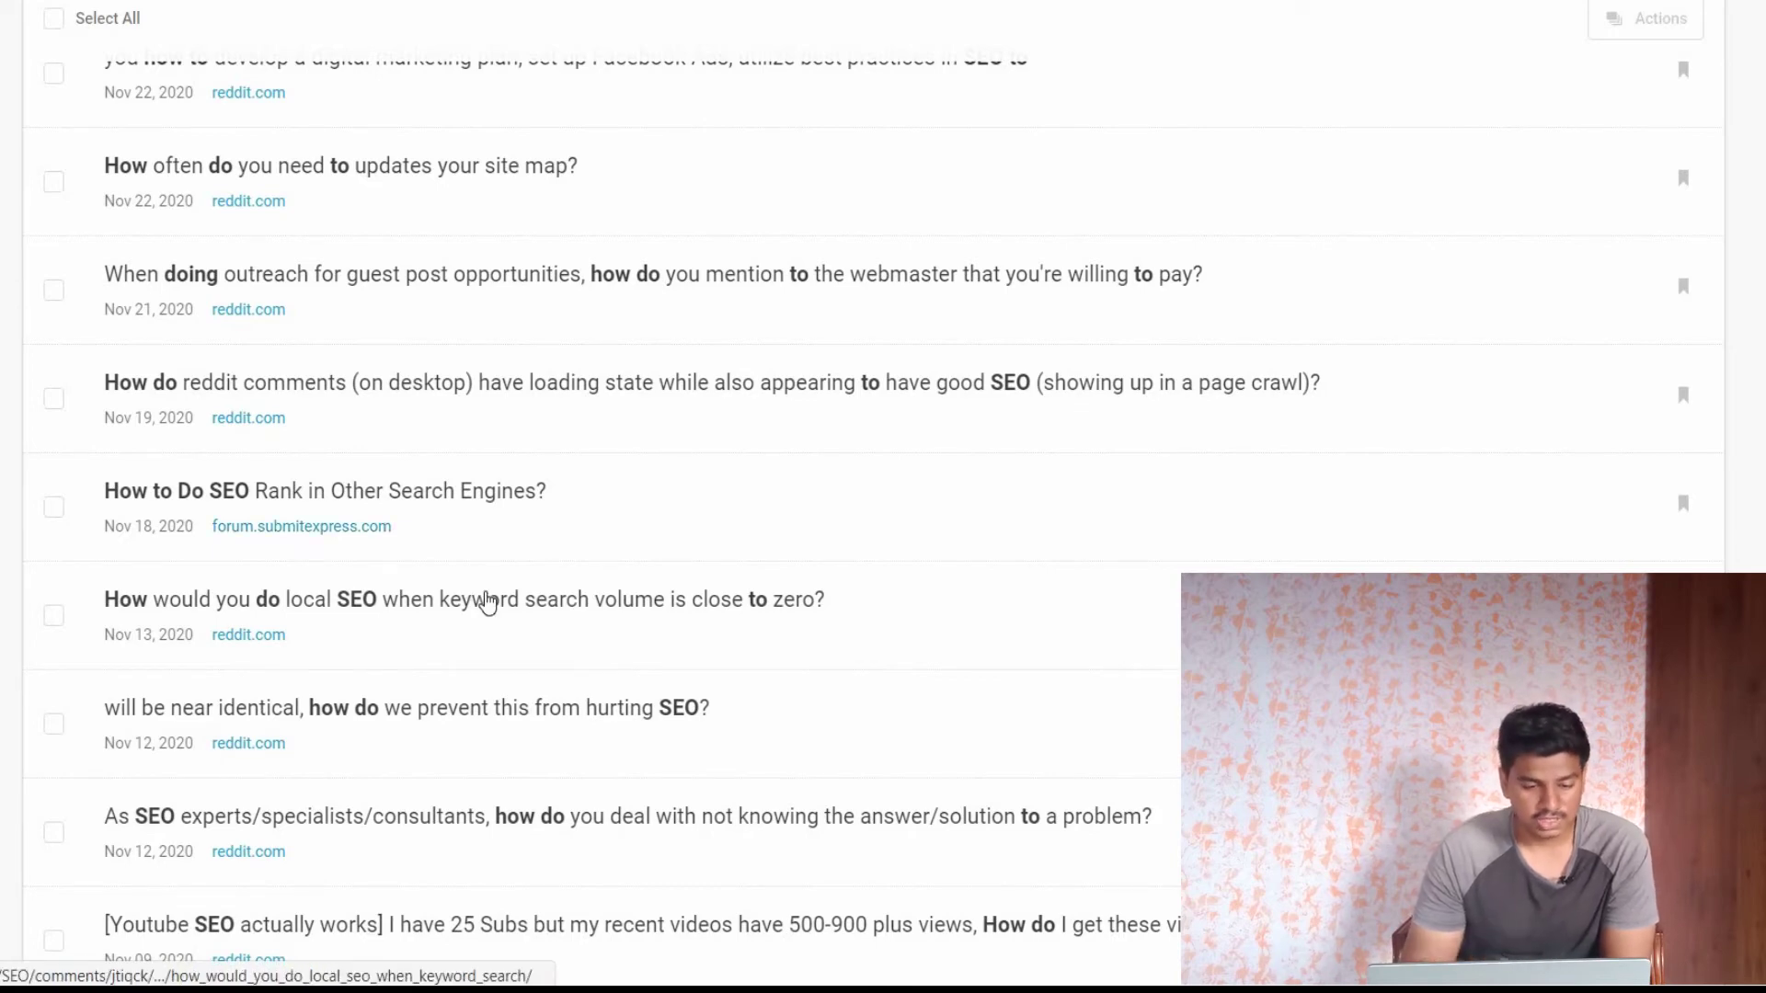
{"action": "scroll", "coordinate": [567, 353], "scroll_direction": "up", "scroll_amount": 3}
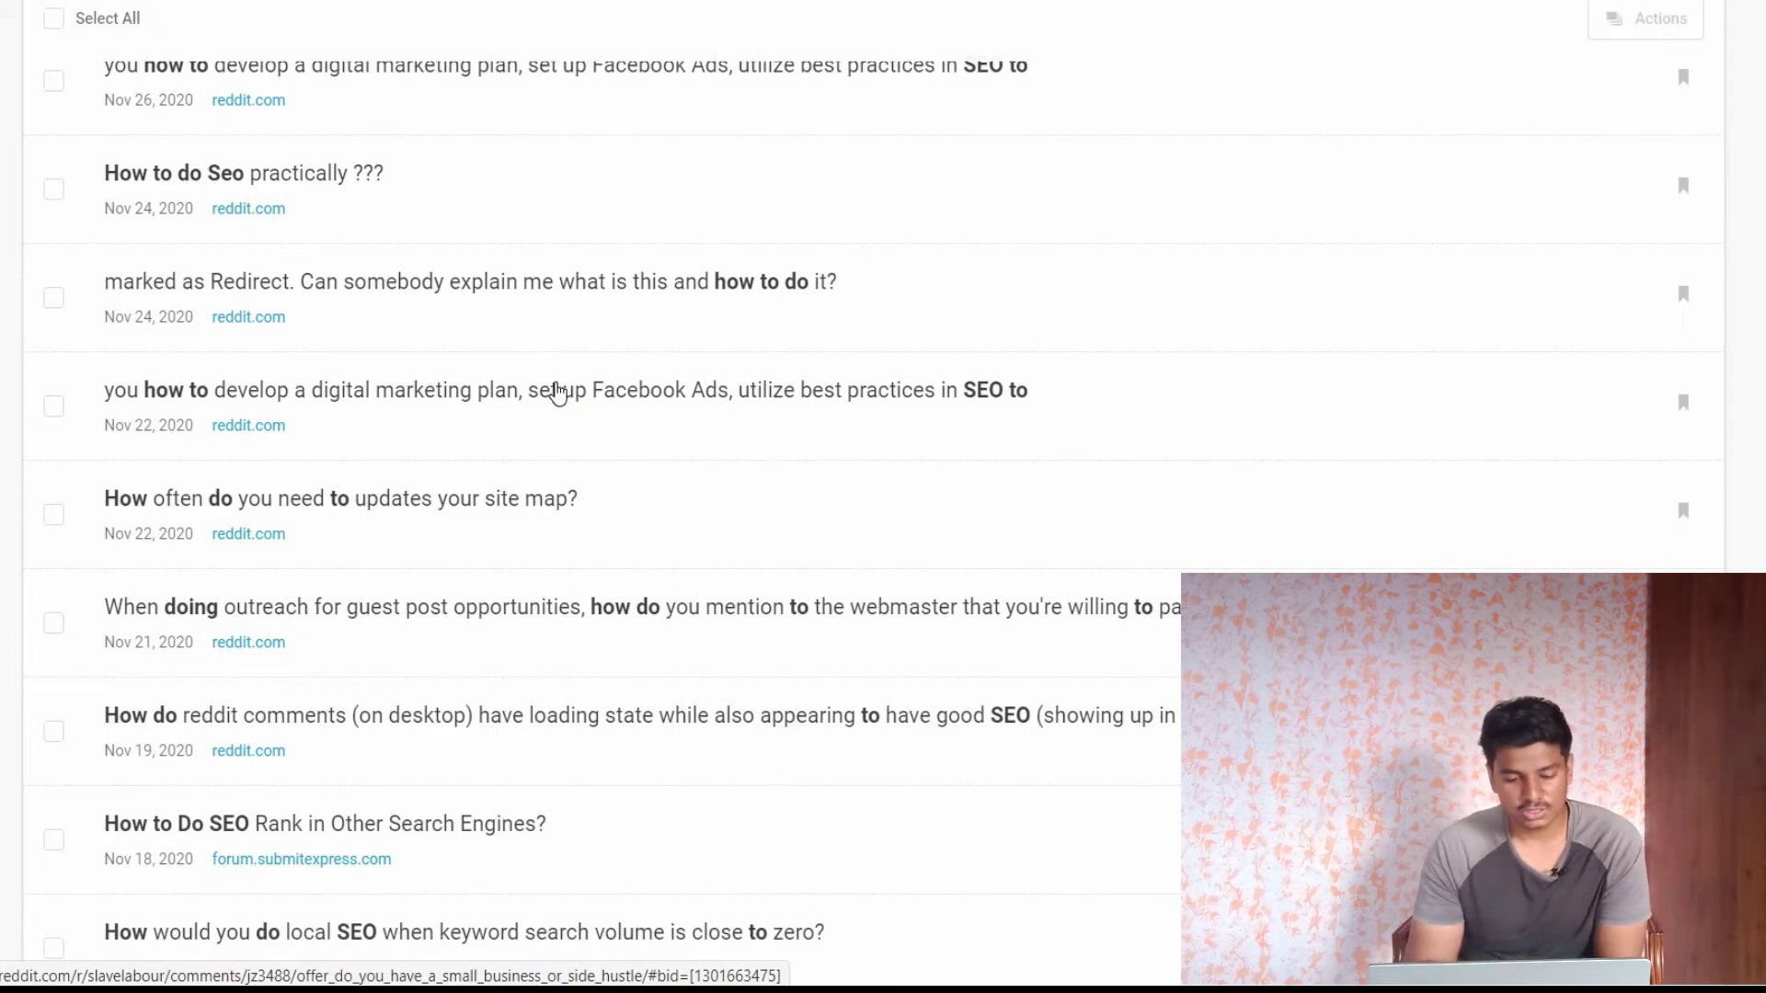
{"action": "scroll", "coordinate": [558, 391], "scroll_direction": "down", "scroll_amount": 12}
{"action": "scroll", "coordinate": [557, 391], "scroll_direction": "up", "scroll_amount": 7}
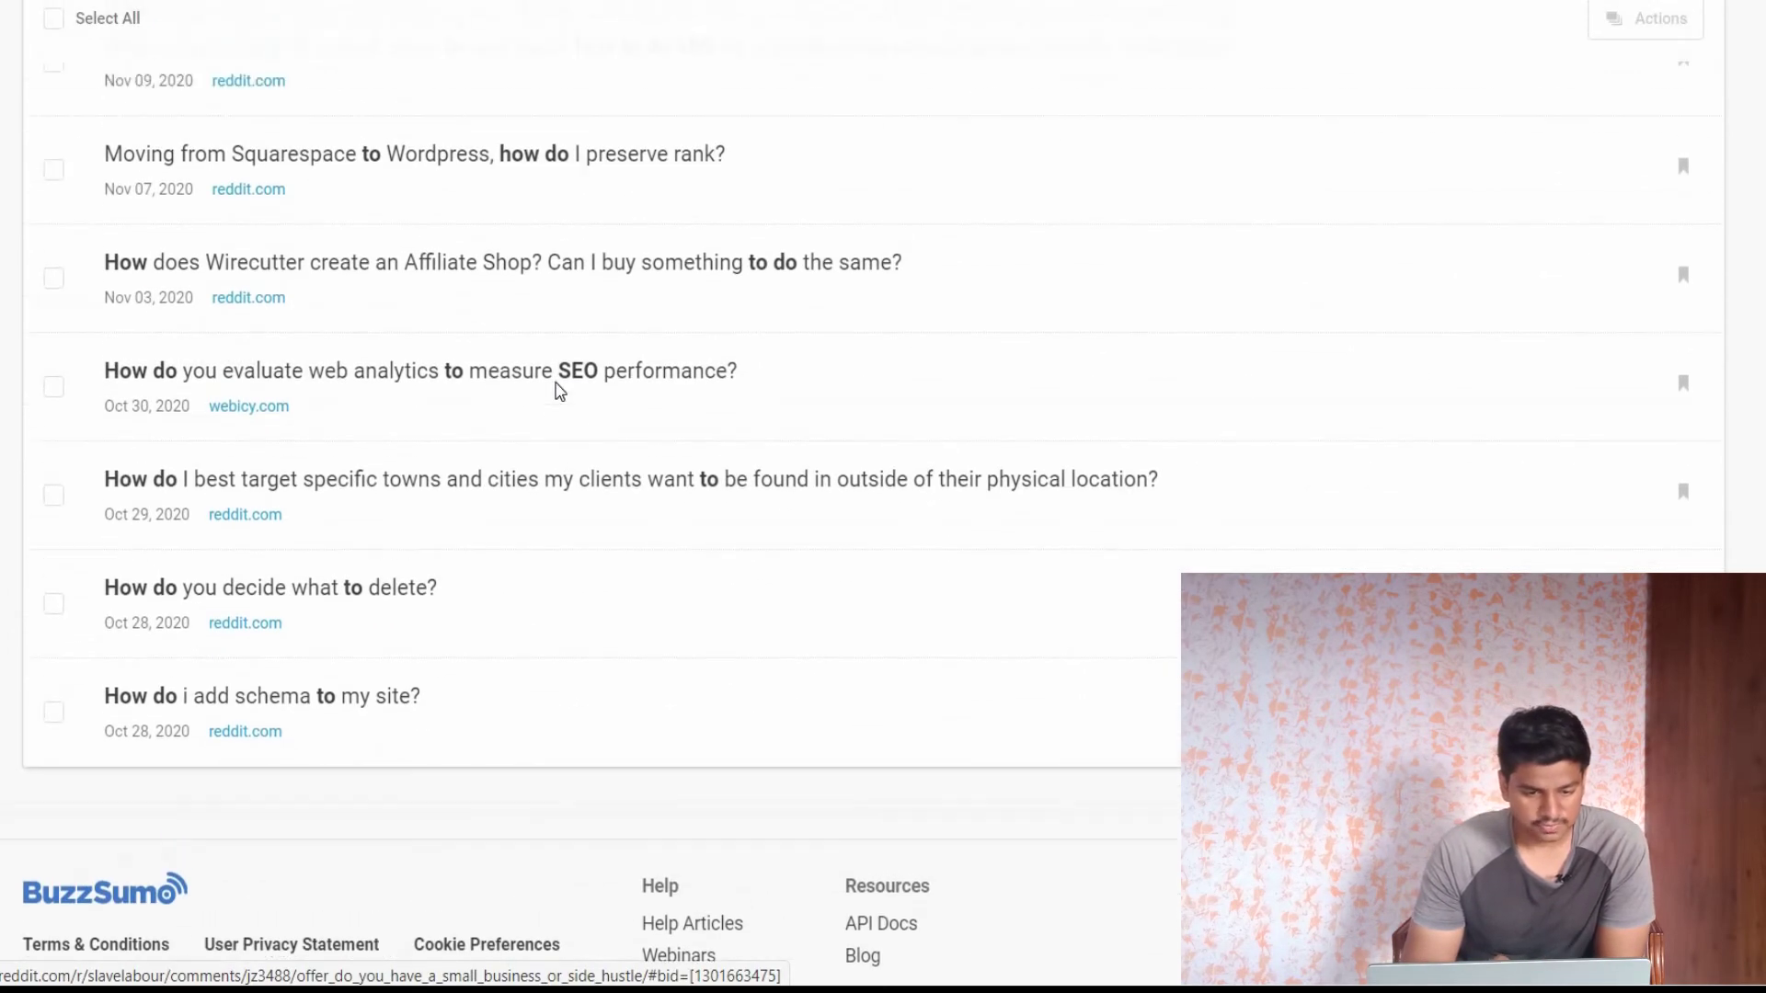
{"action": "scroll", "coordinate": [558, 391], "scroll_direction": "up", "scroll_amount": 10}
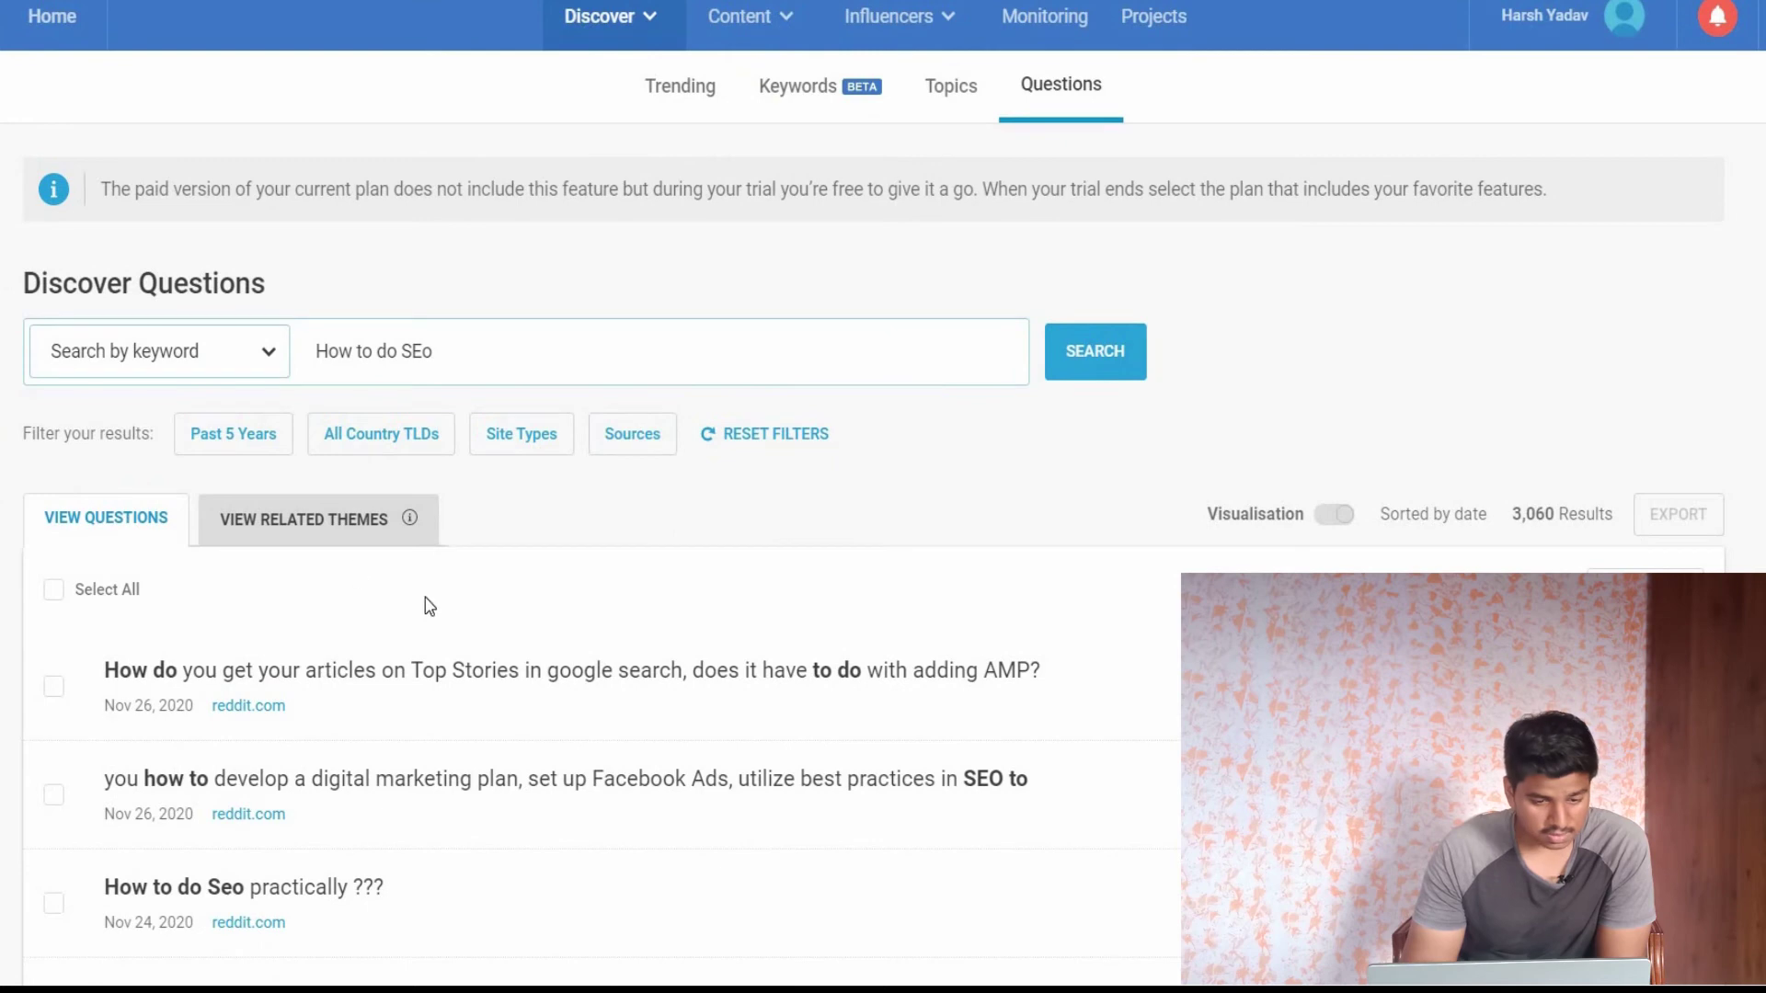
{"action": "scroll", "coordinate": [426, 604], "scroll_direction": "down", "scroll_amount": 2}
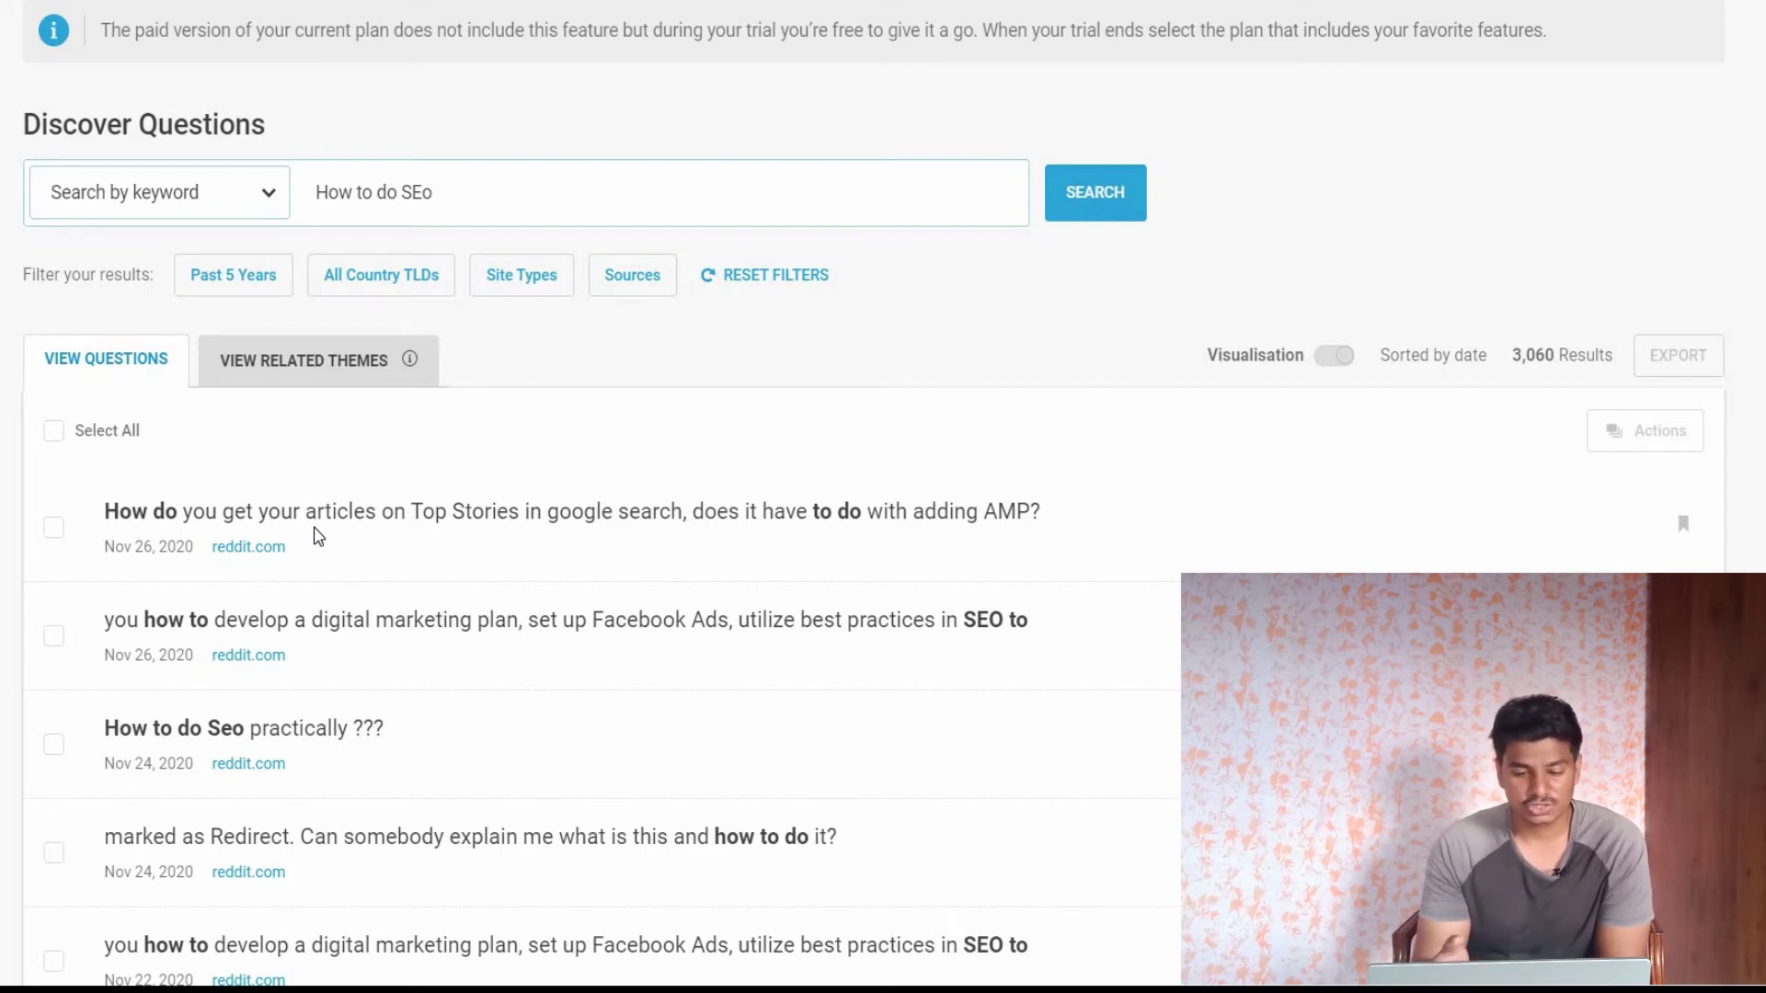
{"action": "scroll", "coordinate": [317, 535], "scroll_direction": "down", "scroll_amount": 3}
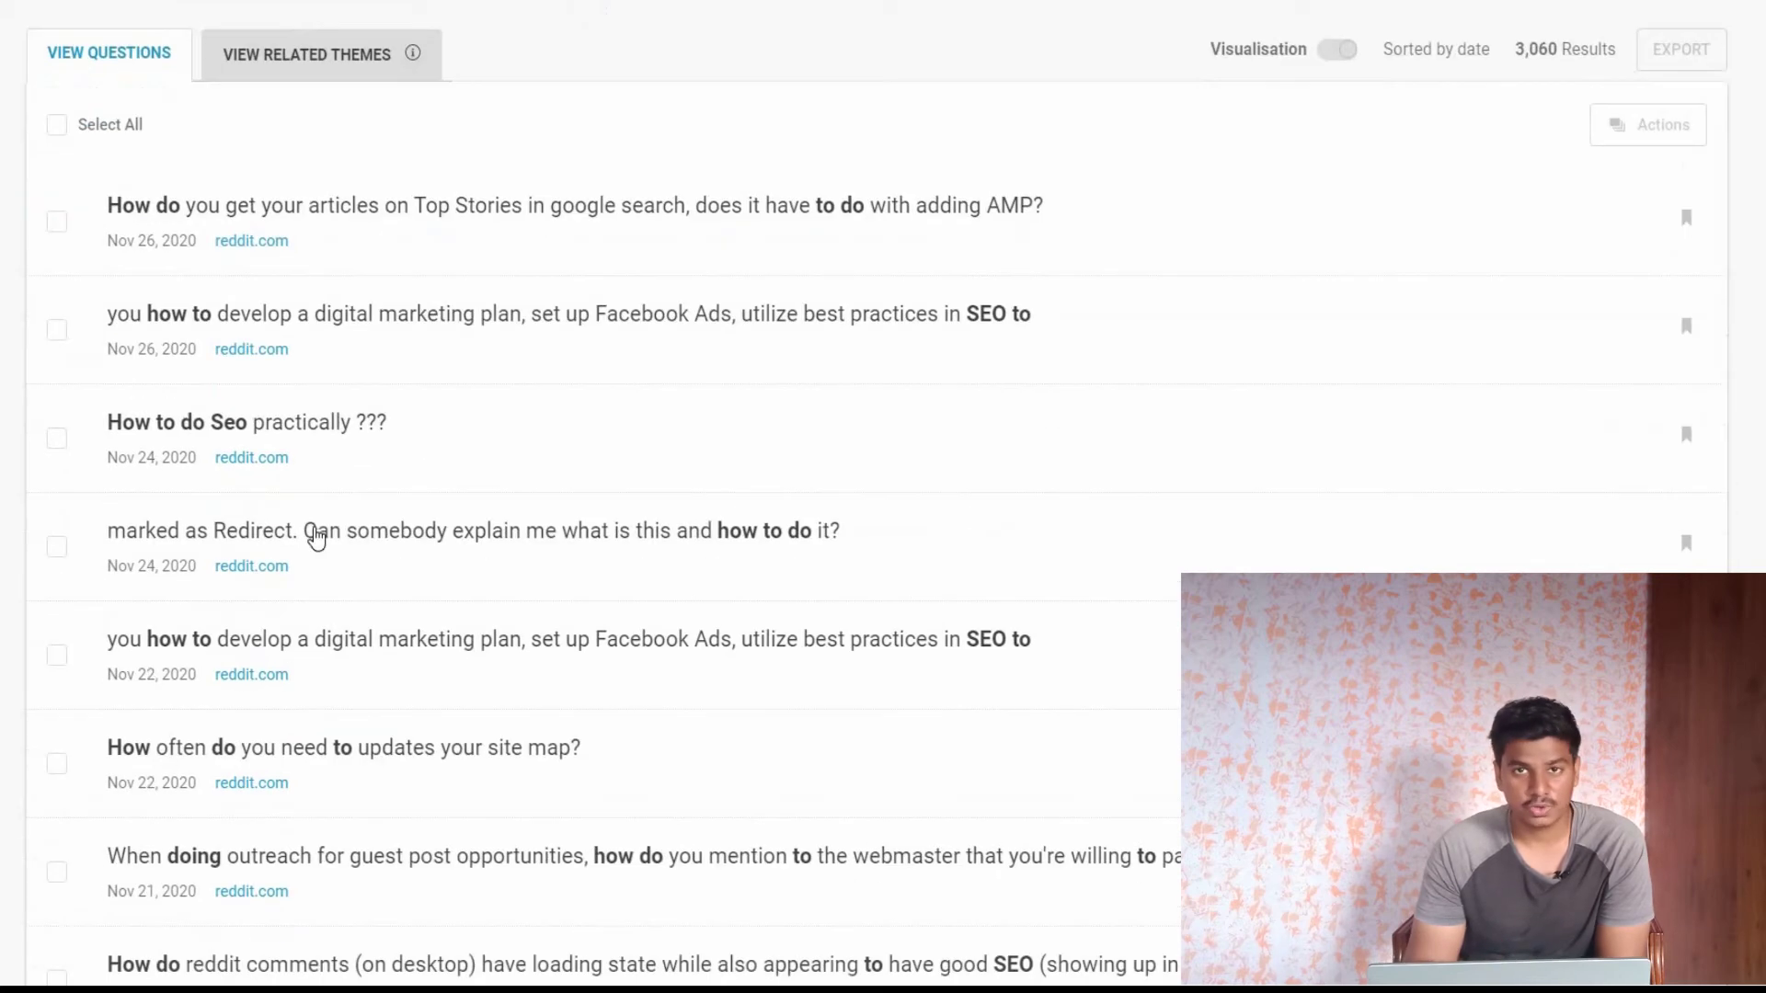
{"action": "scroll", "coordinate": [318, 535], "scroll_direction": "up", "scroll_amount": 5}
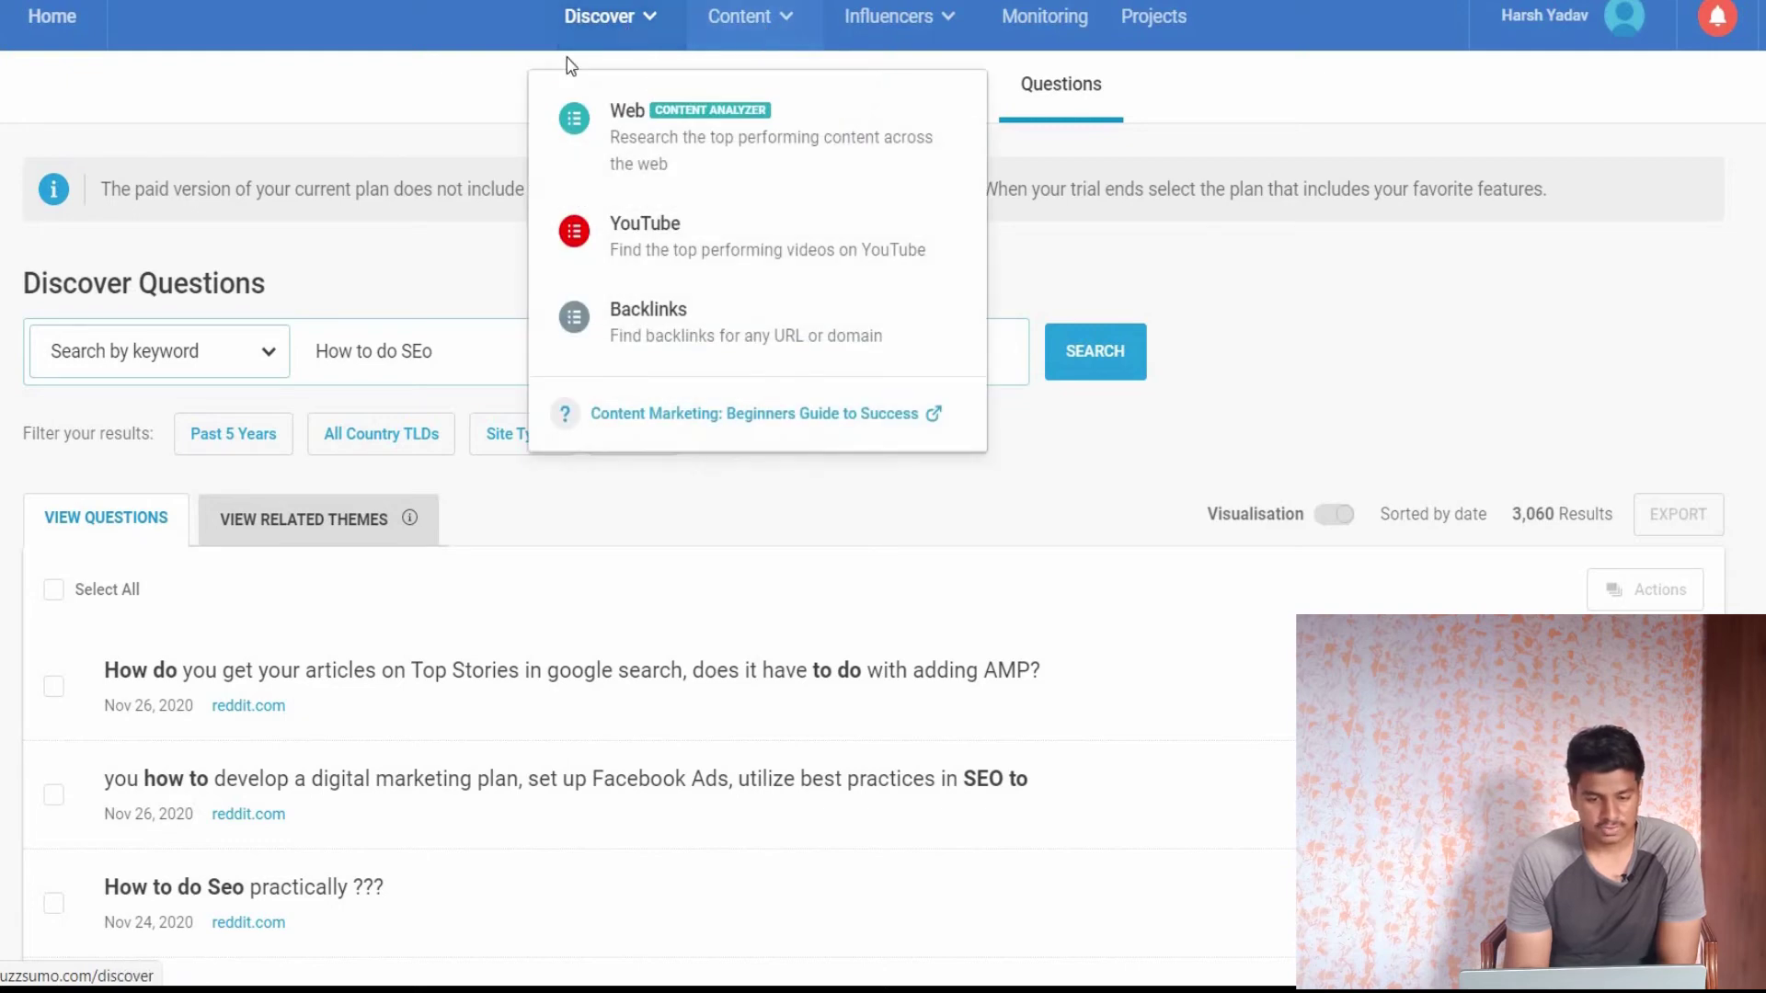
Step: Open the web content research tool from the home page and search for "Content Marketing"
{"action": "left_click", "coordinate": [53, 19]}
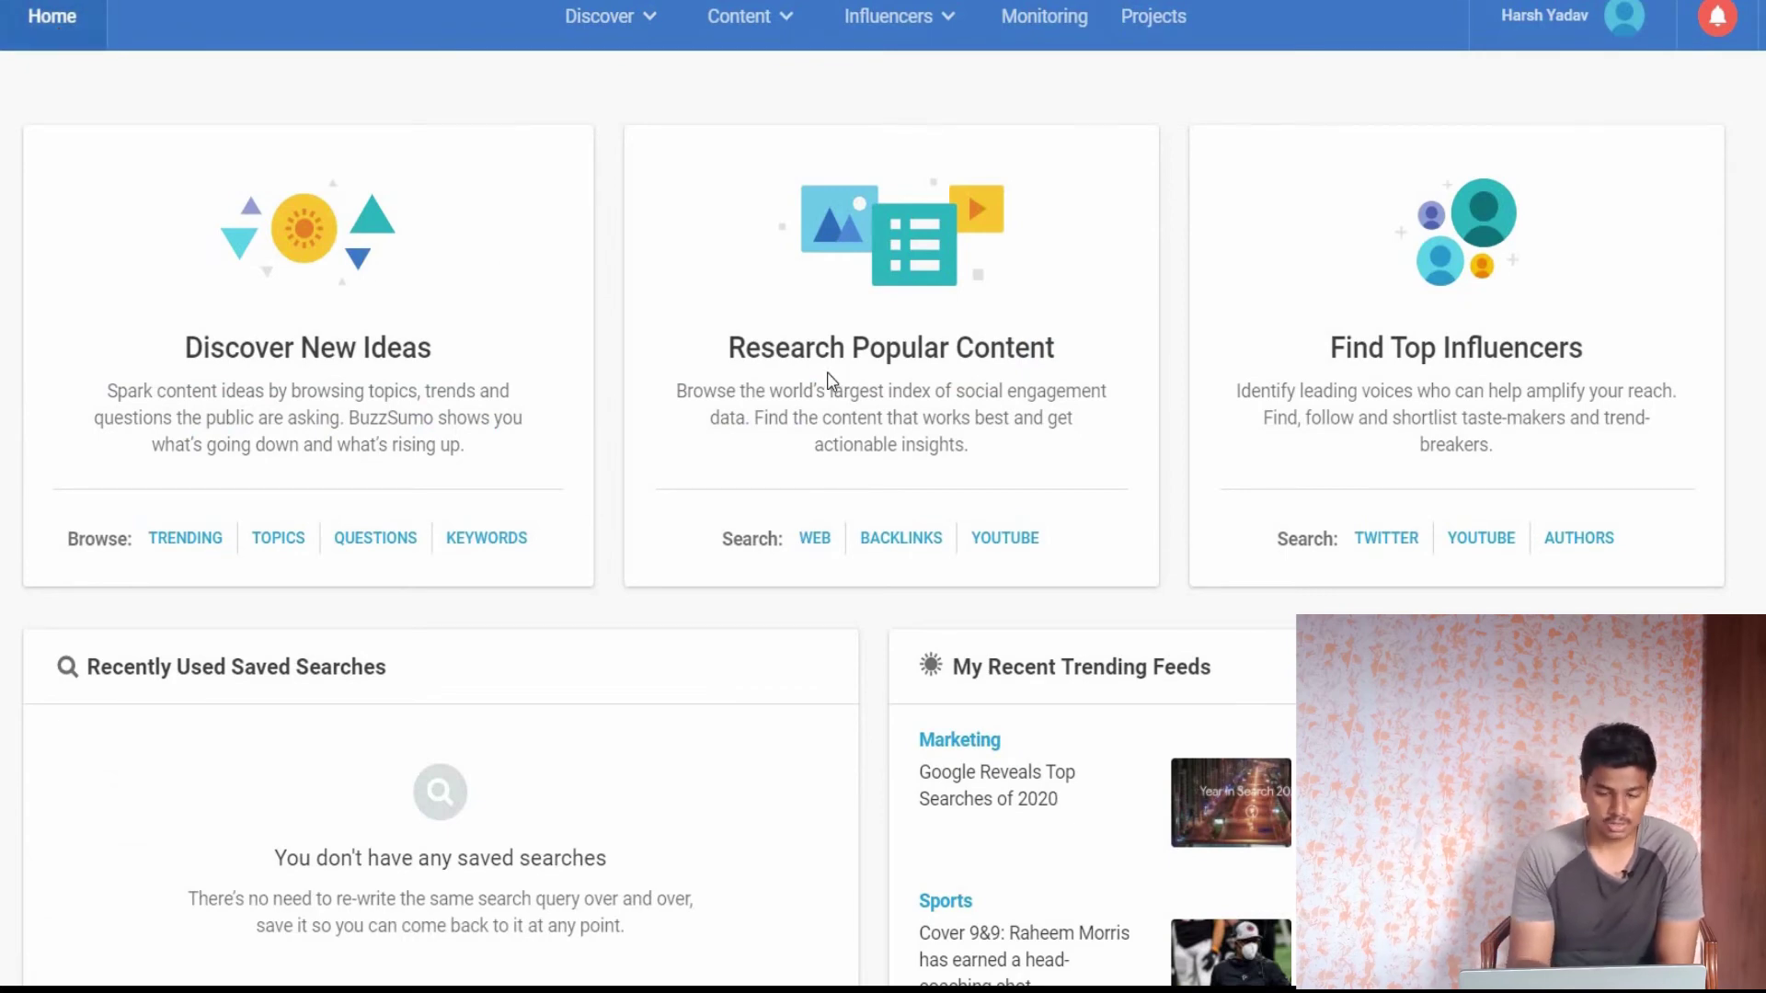
{"action": "left_click", "coordinate": [809, 539]}
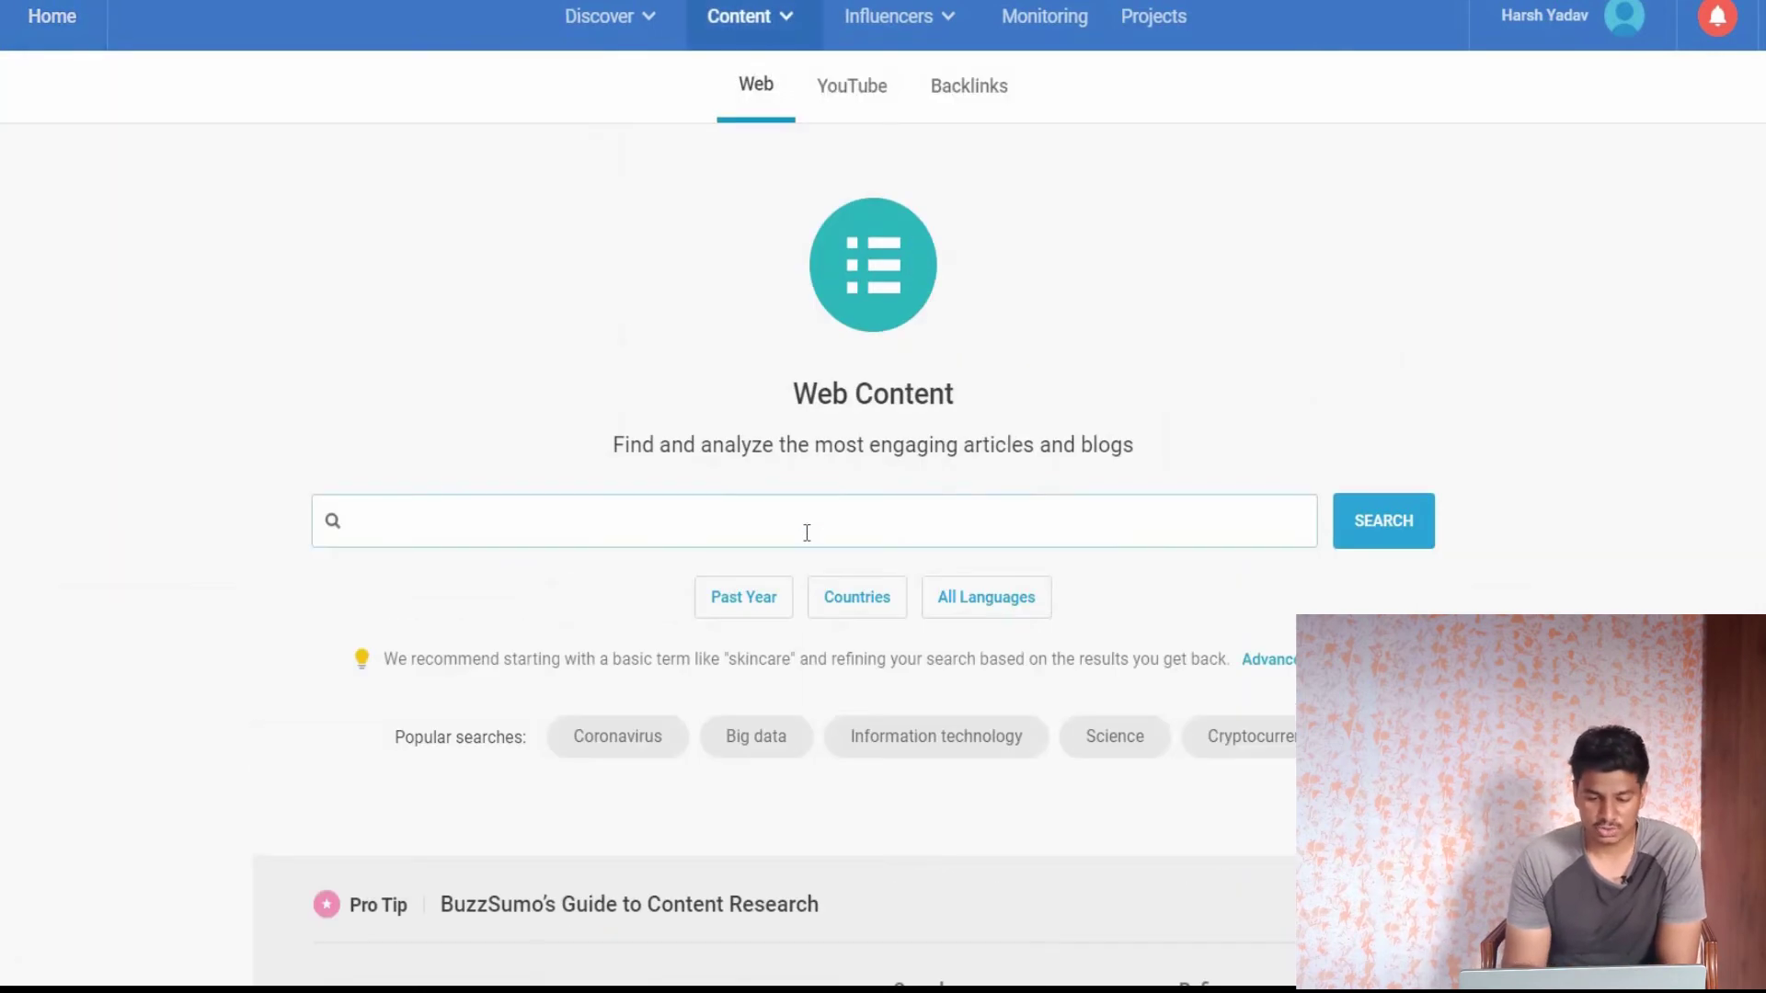
{"action": "scroll", "coordinate": [806, 533], "scroll_direction": "down", "scroll_amount": 4}
{"action": "scroll", "coordinate": [806, 538], "scroll_direction": "up", "scroll_amount": 5}
{"action": "left_click", "coordinate": [806, 542]}
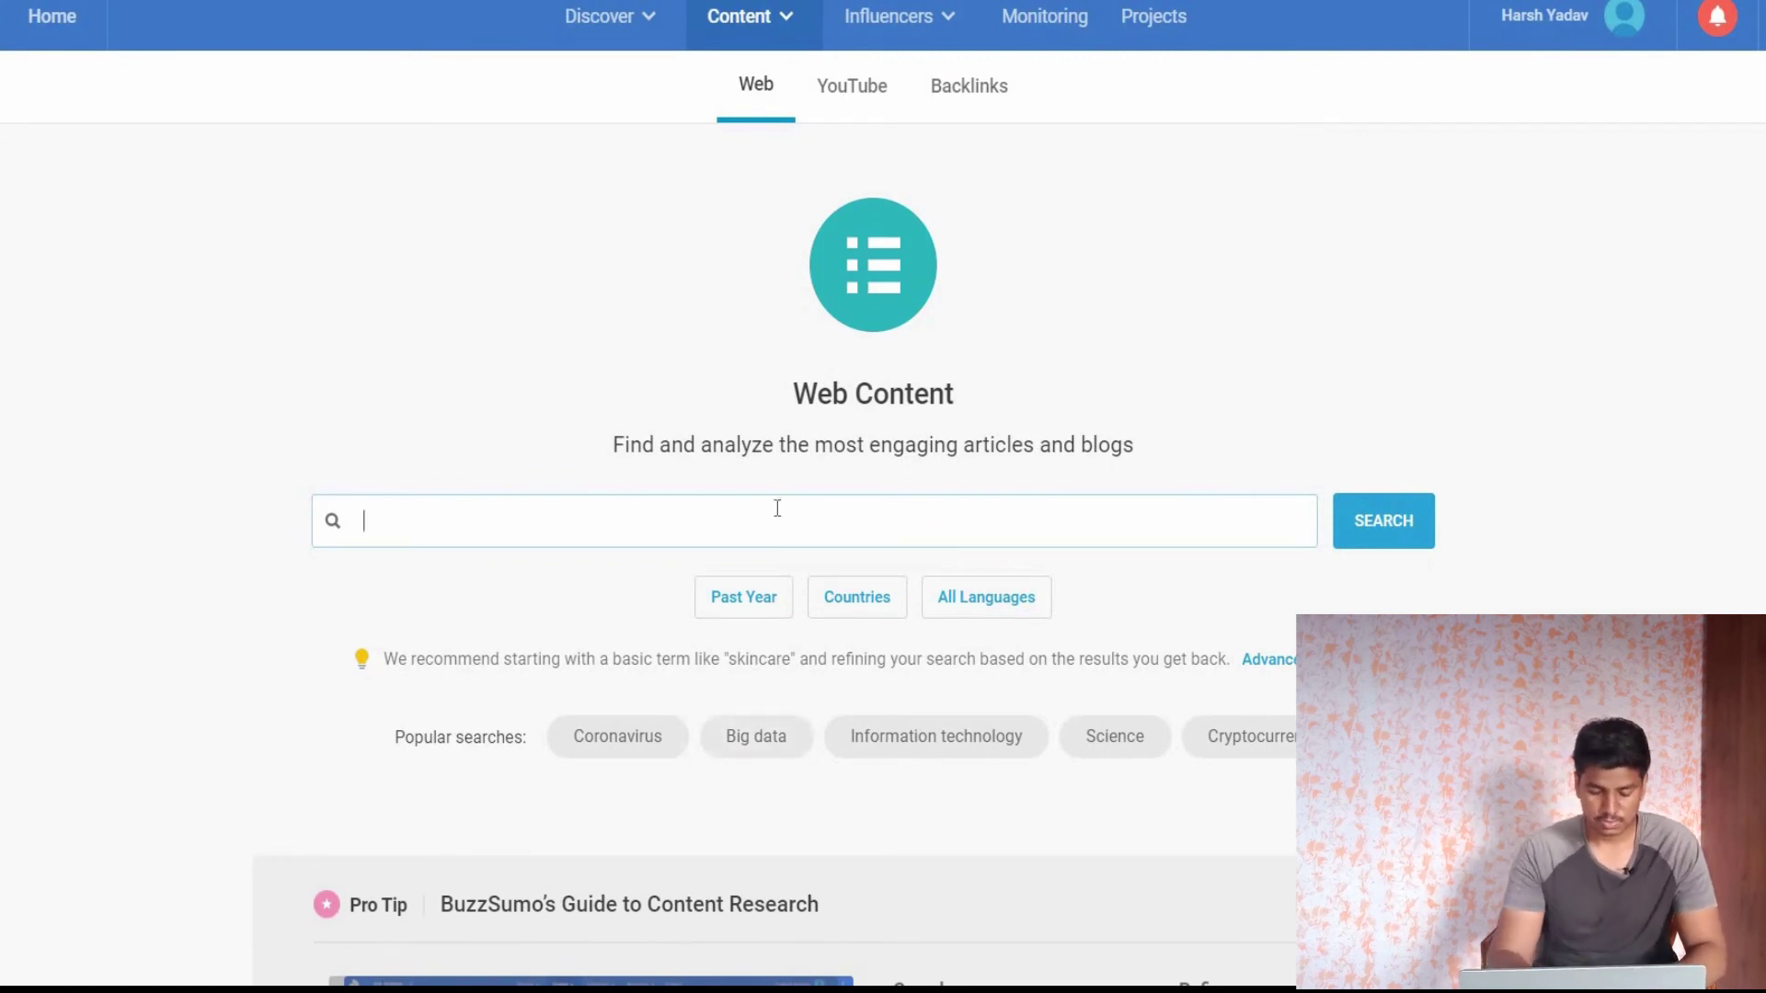
{"action": "type", "text": "Content"}
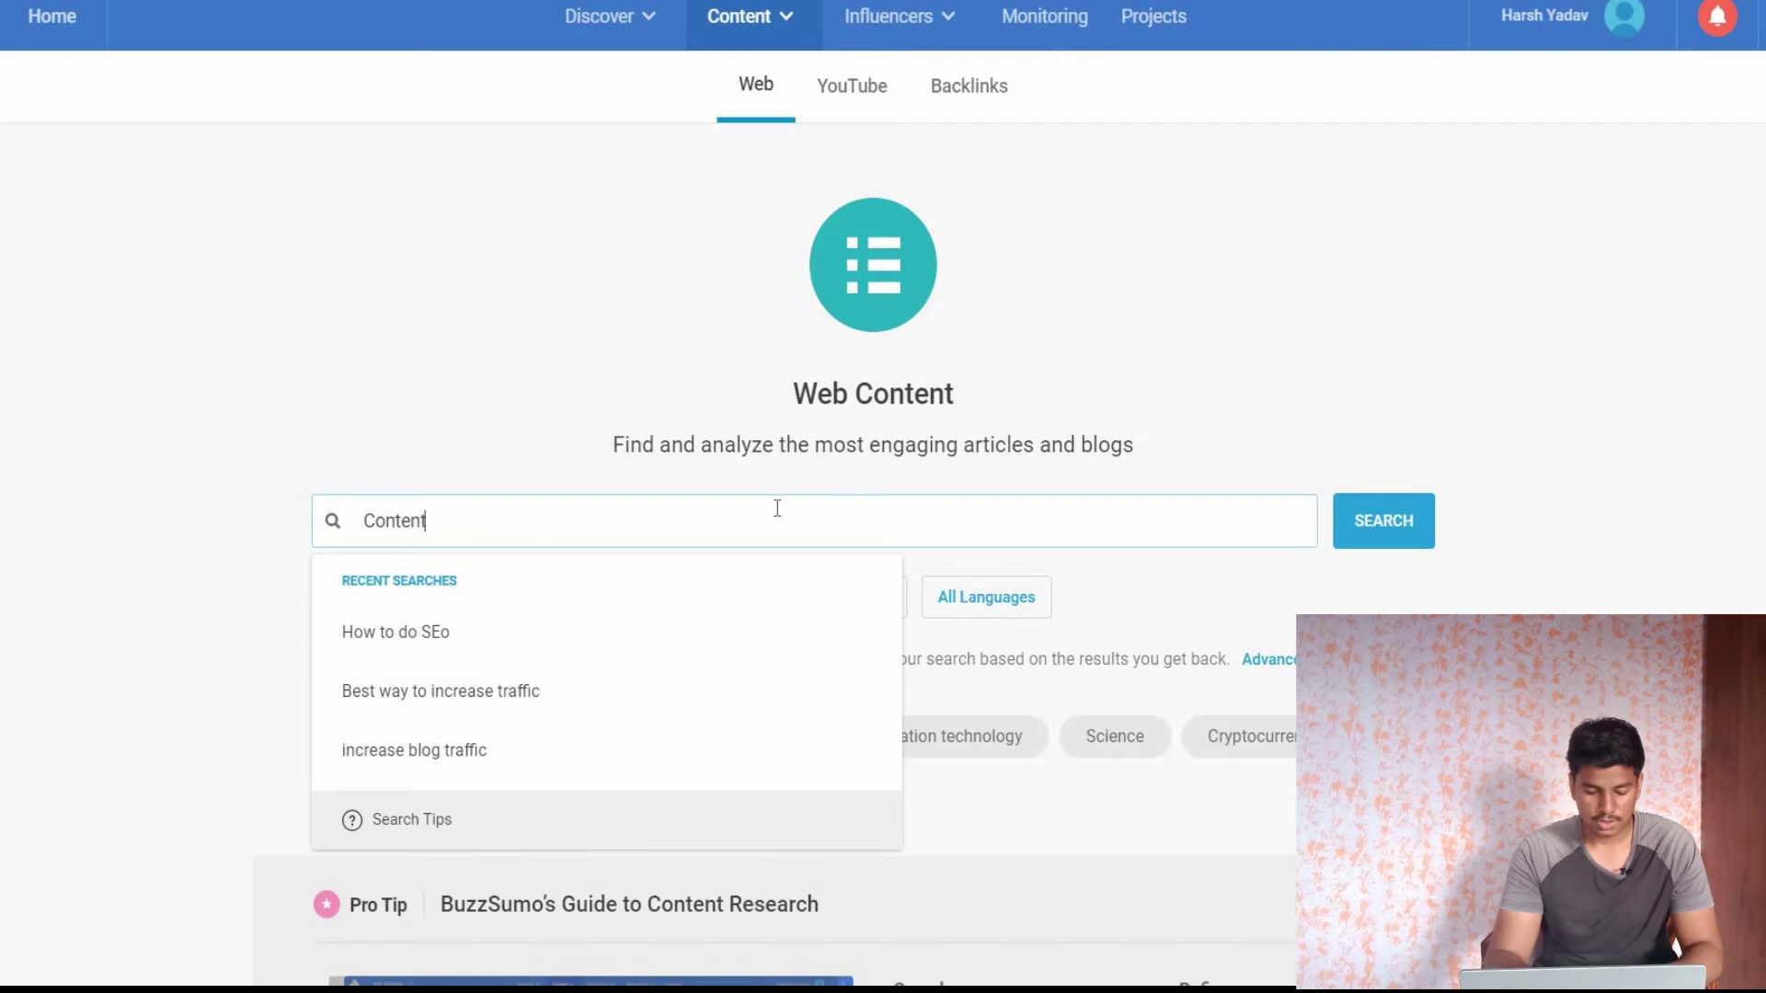
{"action": "type", "text": " Market"}
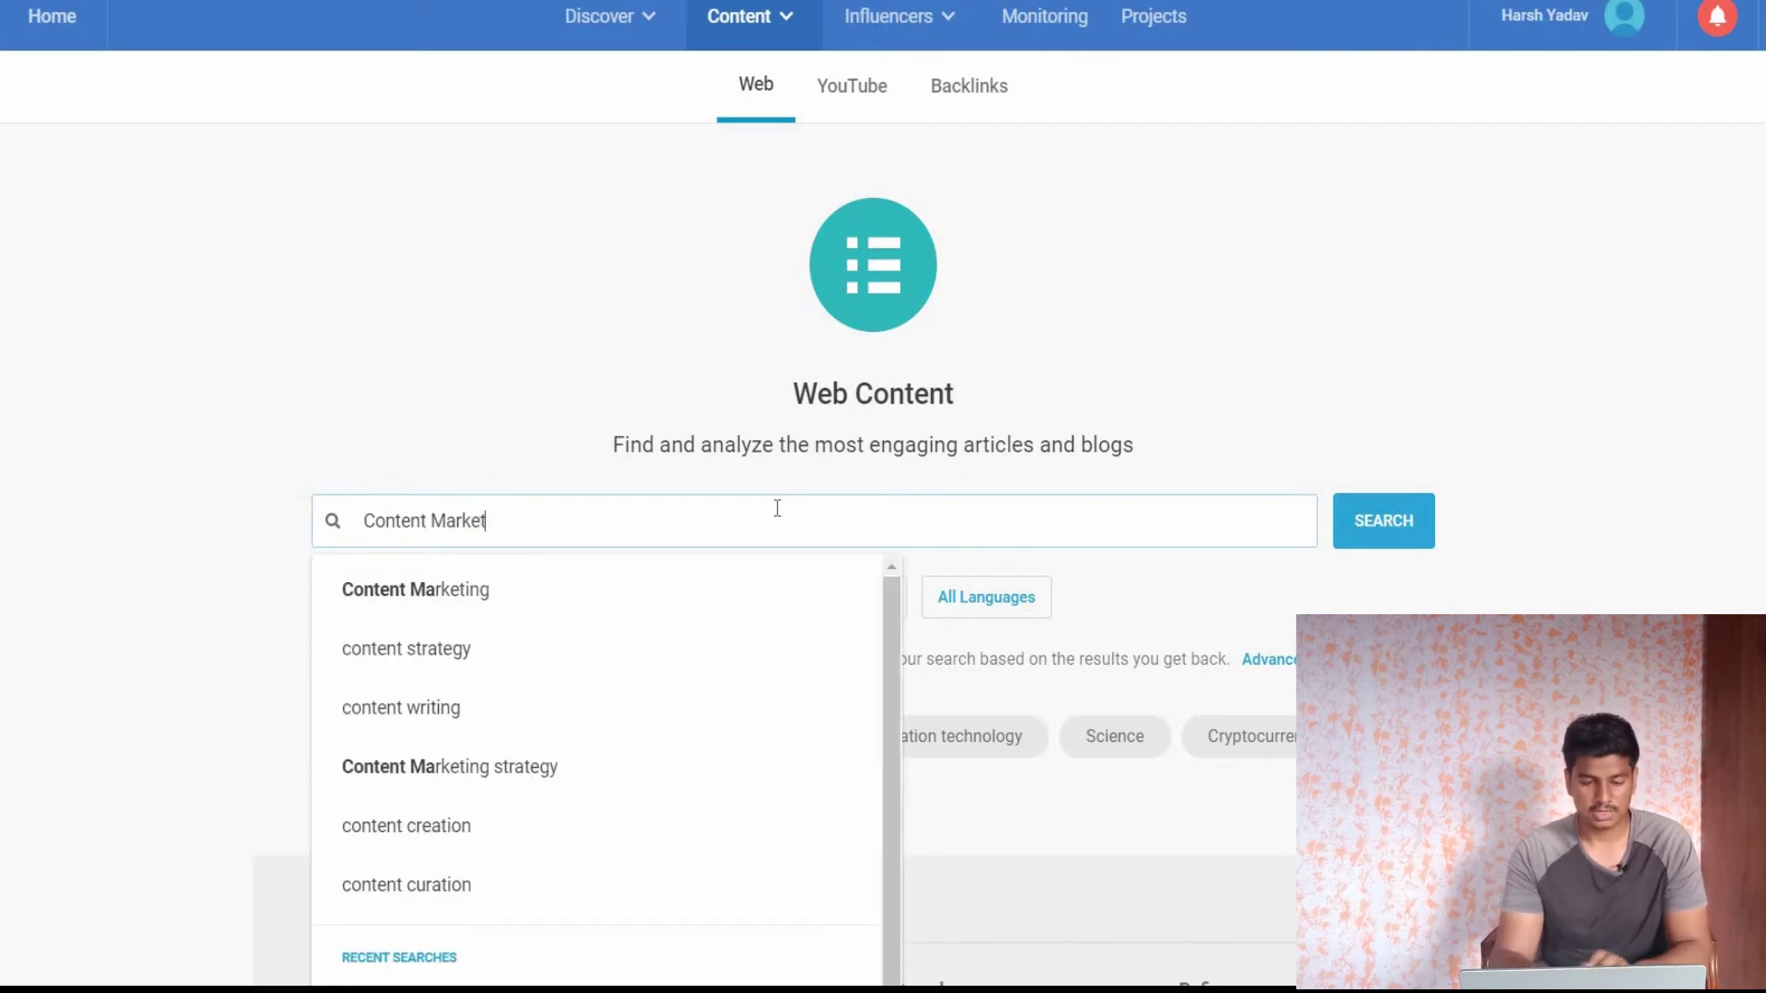
{"action": "type", "text": "ing"}
{"action": "key", "text": "Return"}
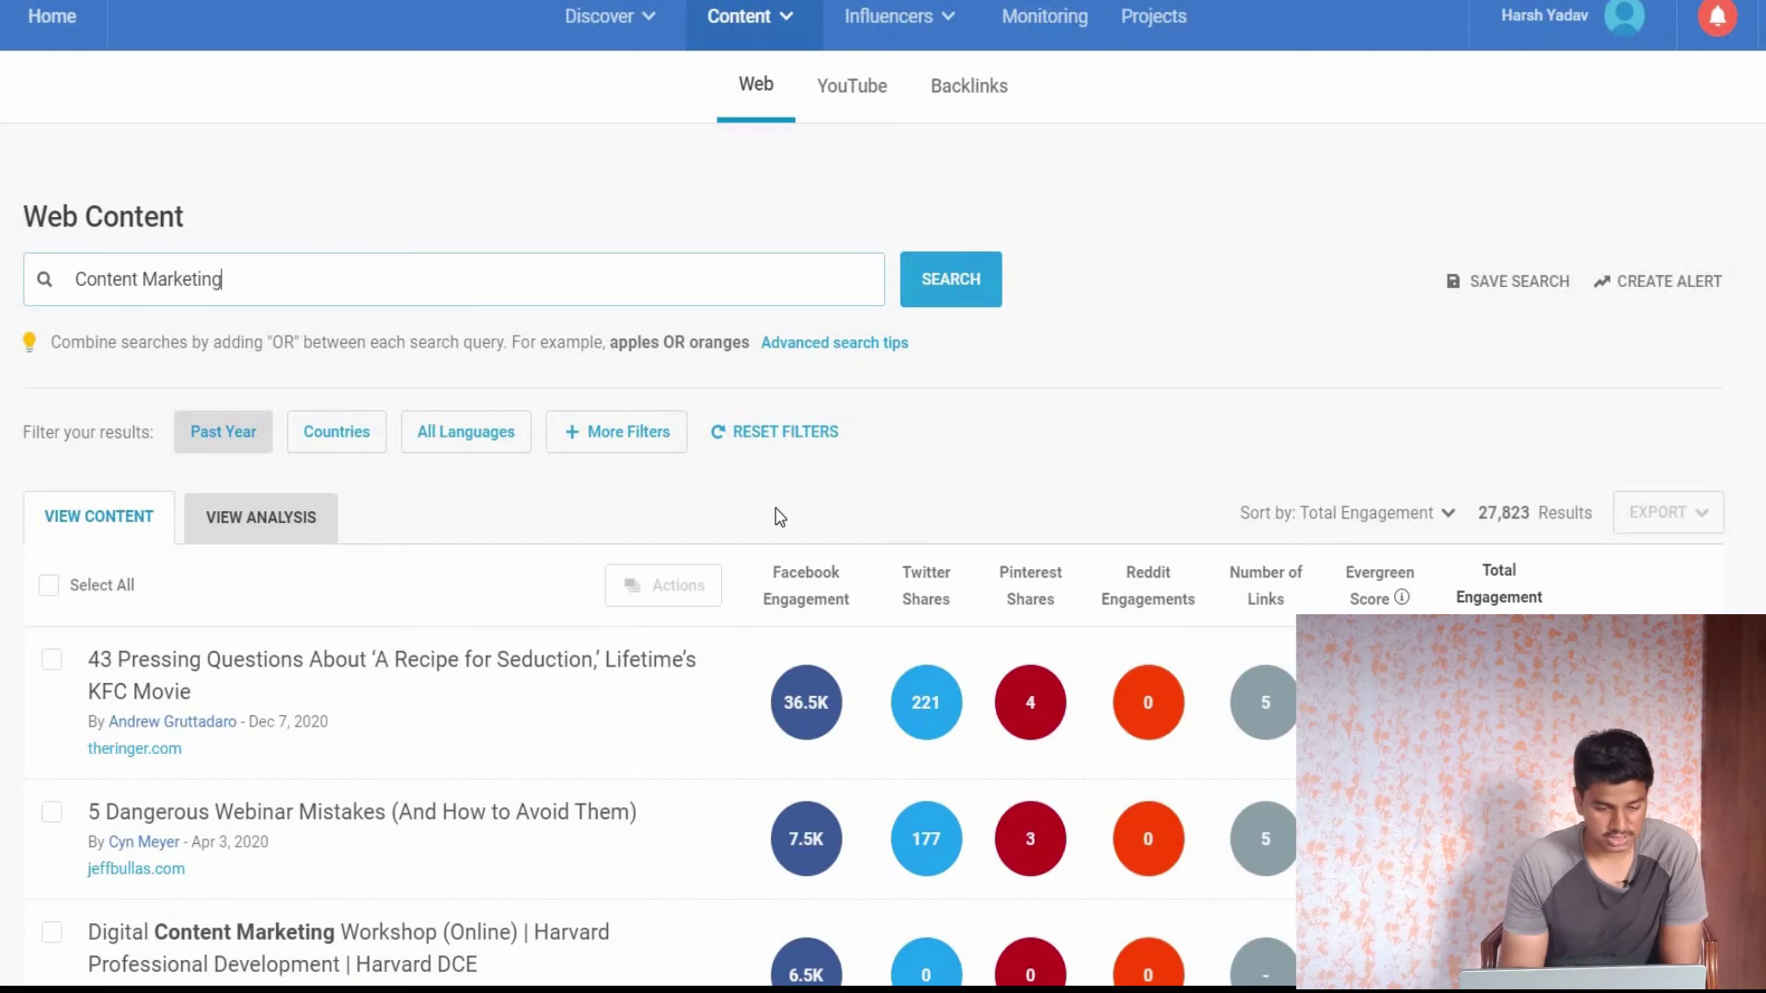
Step: Review the "Content Marketing" articles with their engagement figures and check the total number of results
{"action": "scroll", "coordinate": [184, 566], "scroll_direction": "down", "scroll_amount": 1}
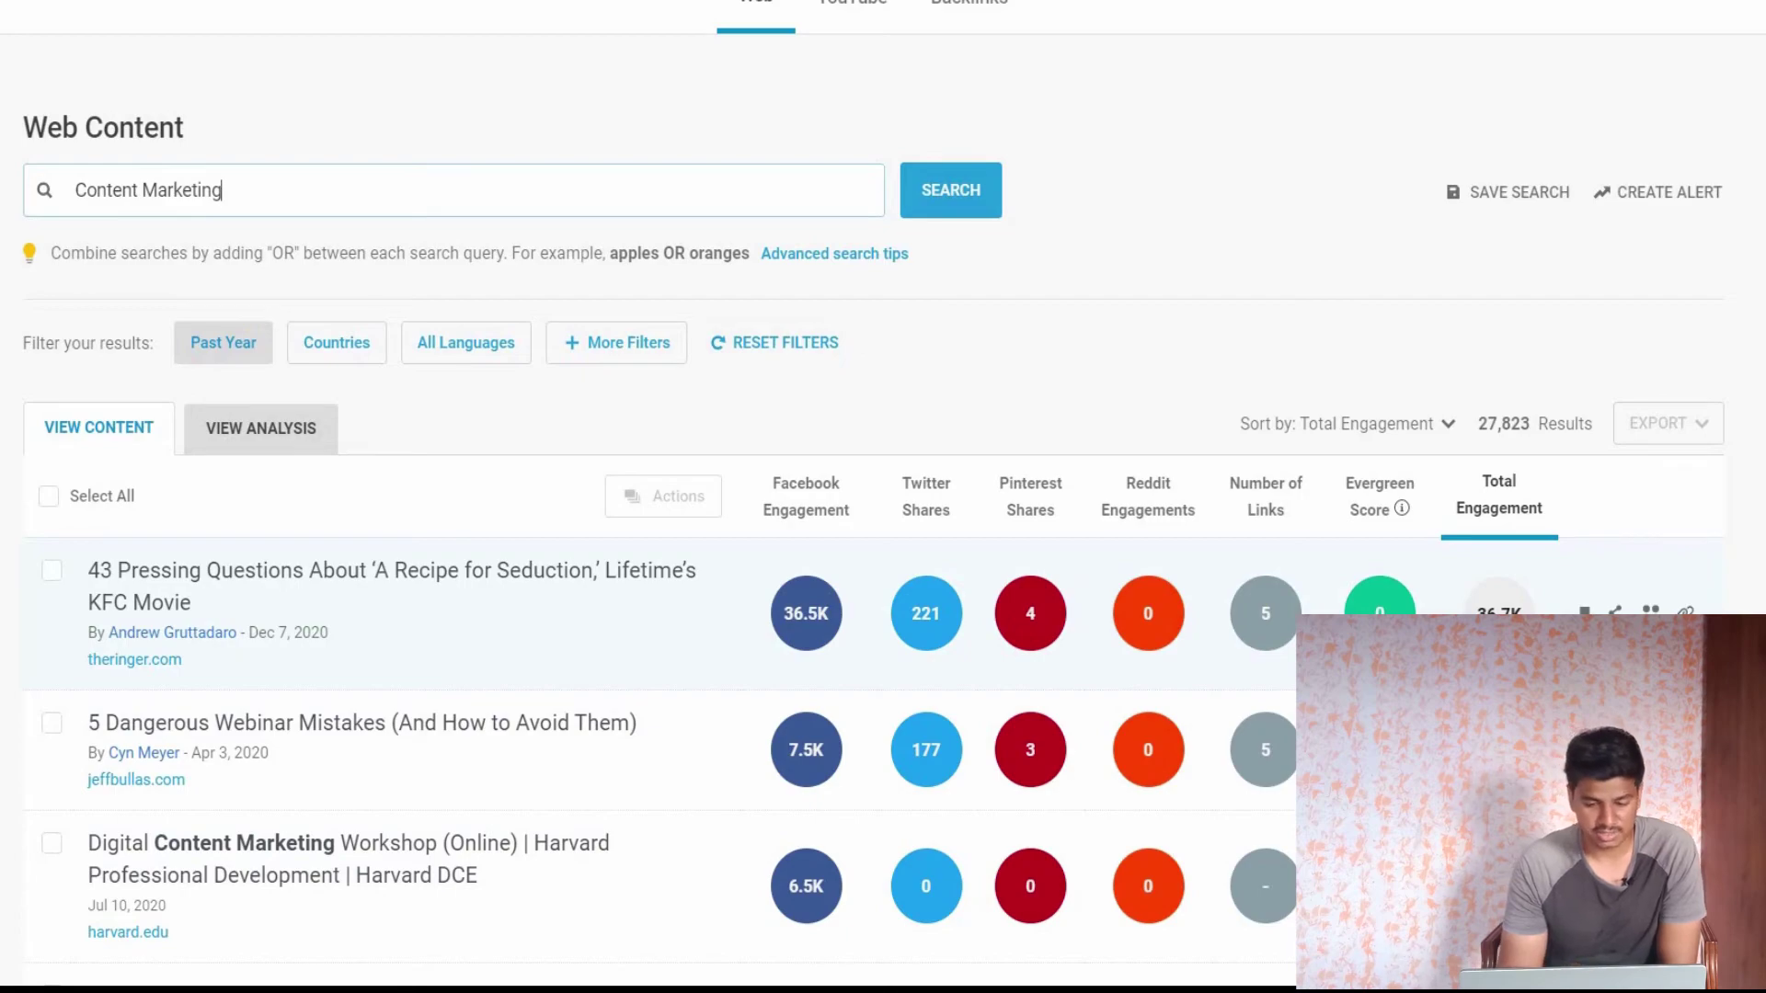
{"action": "scroll", "coordinate": [873, 496], "scroll_direction": "down", "scroll_amount": 20}
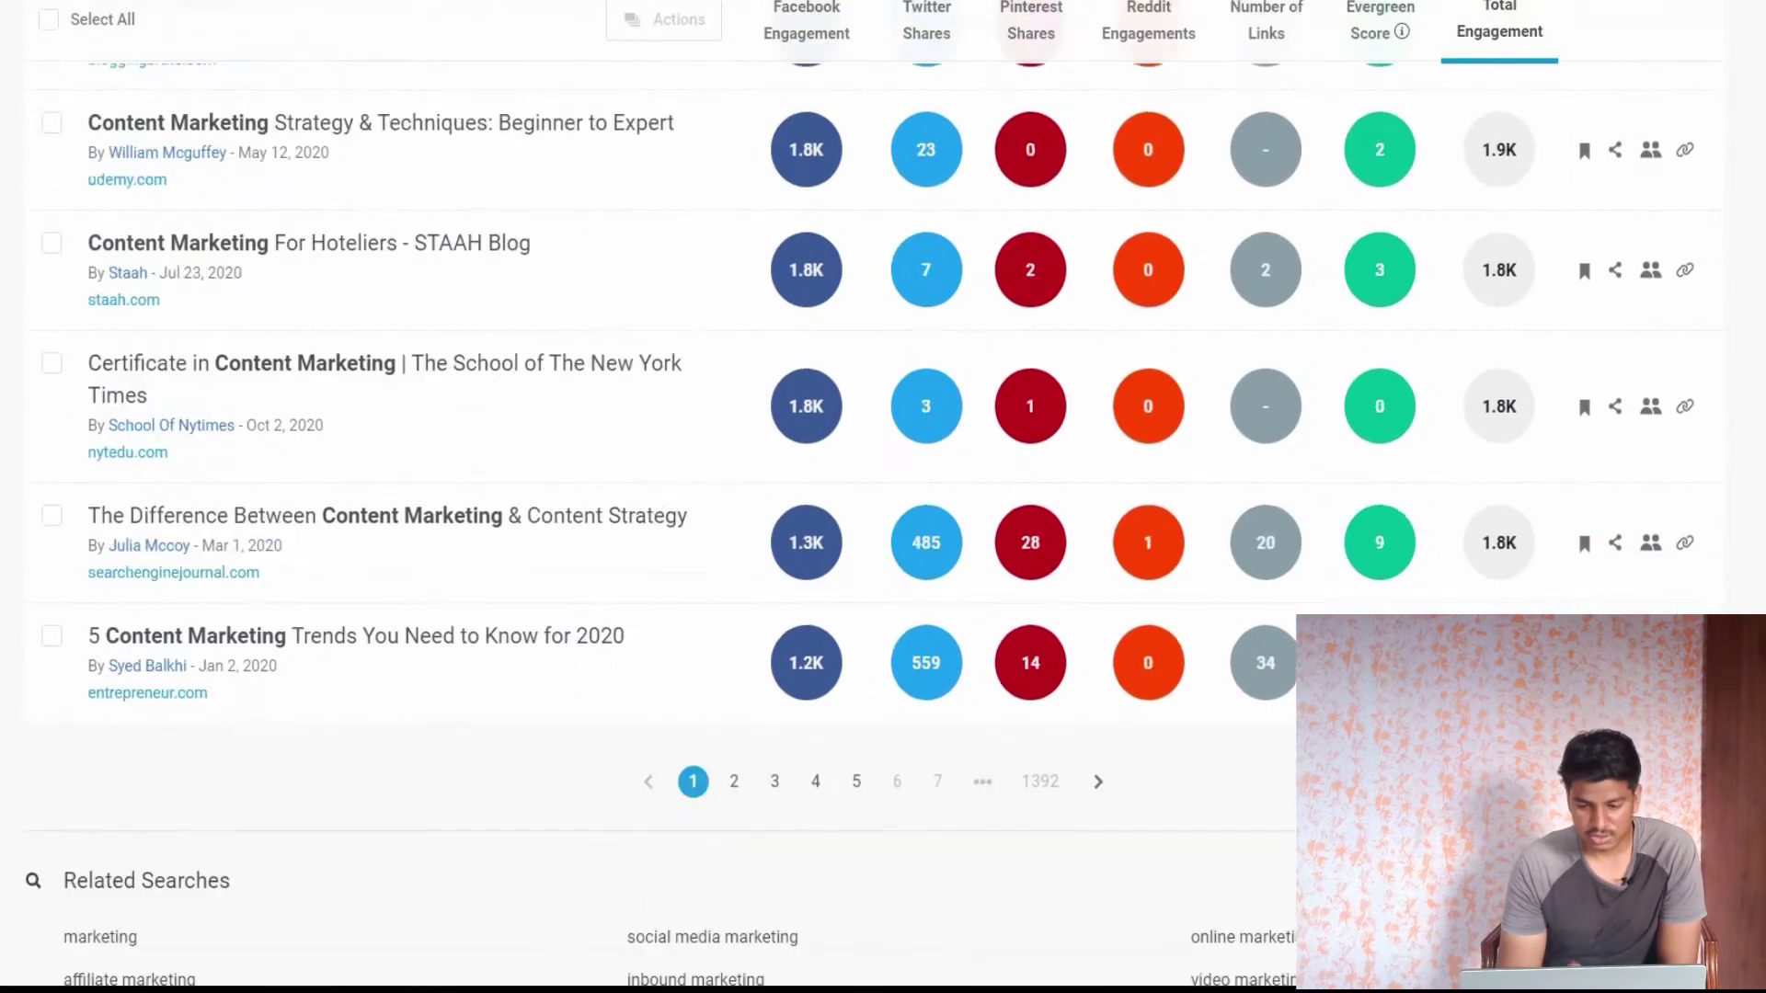
{"action": "key", "text": "Home"}
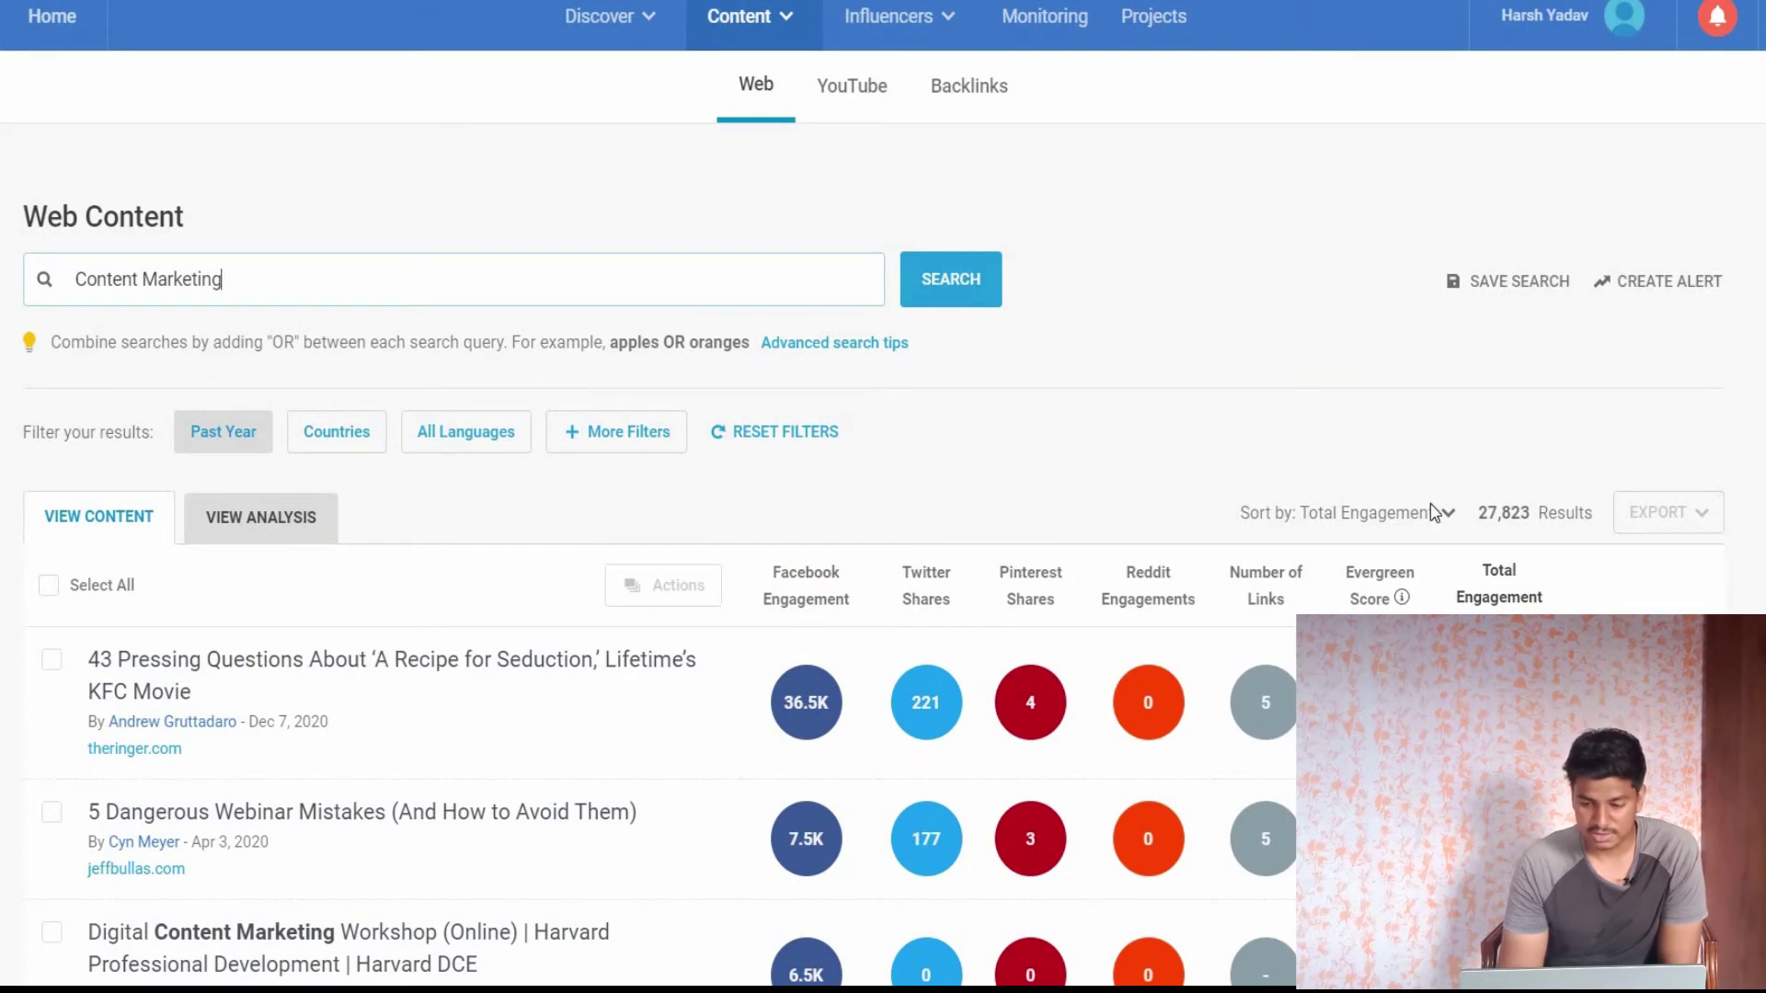
{"action": "double_click", "coordinate": [1511, 514]}
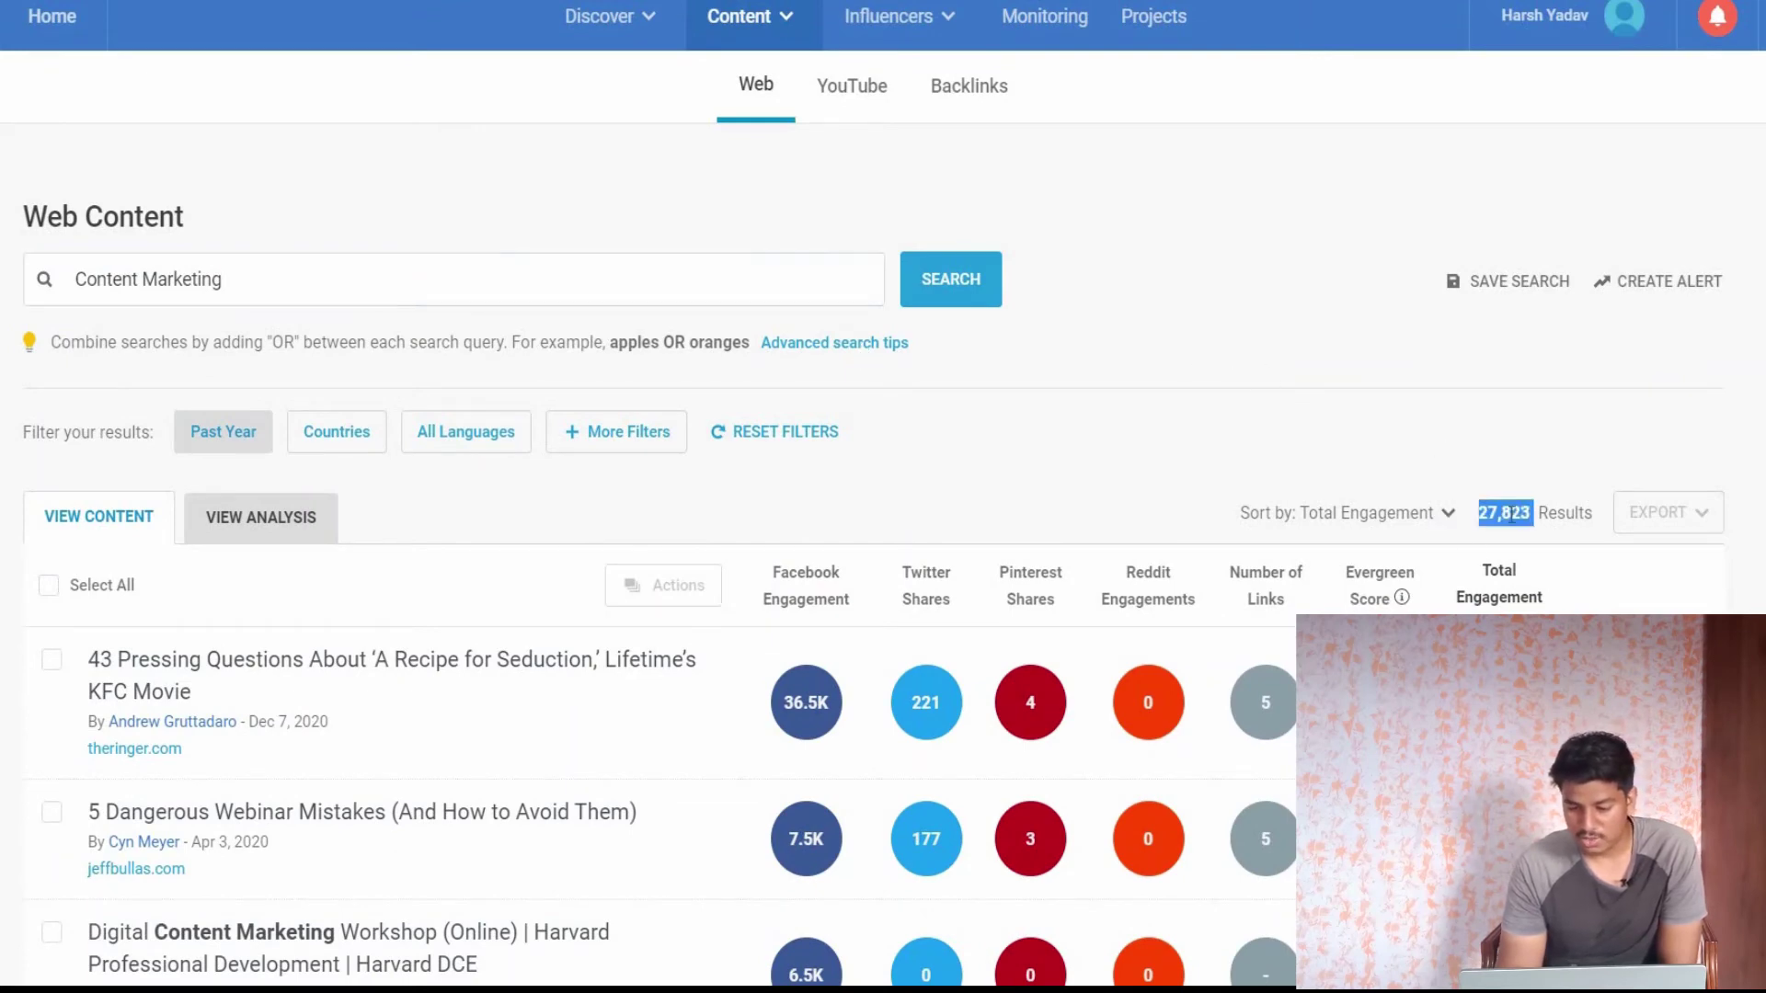
{"action": "left_click", "coordinate": [1511, 514]}
{"action": "double_click", "coordinate": [1511, 514]}
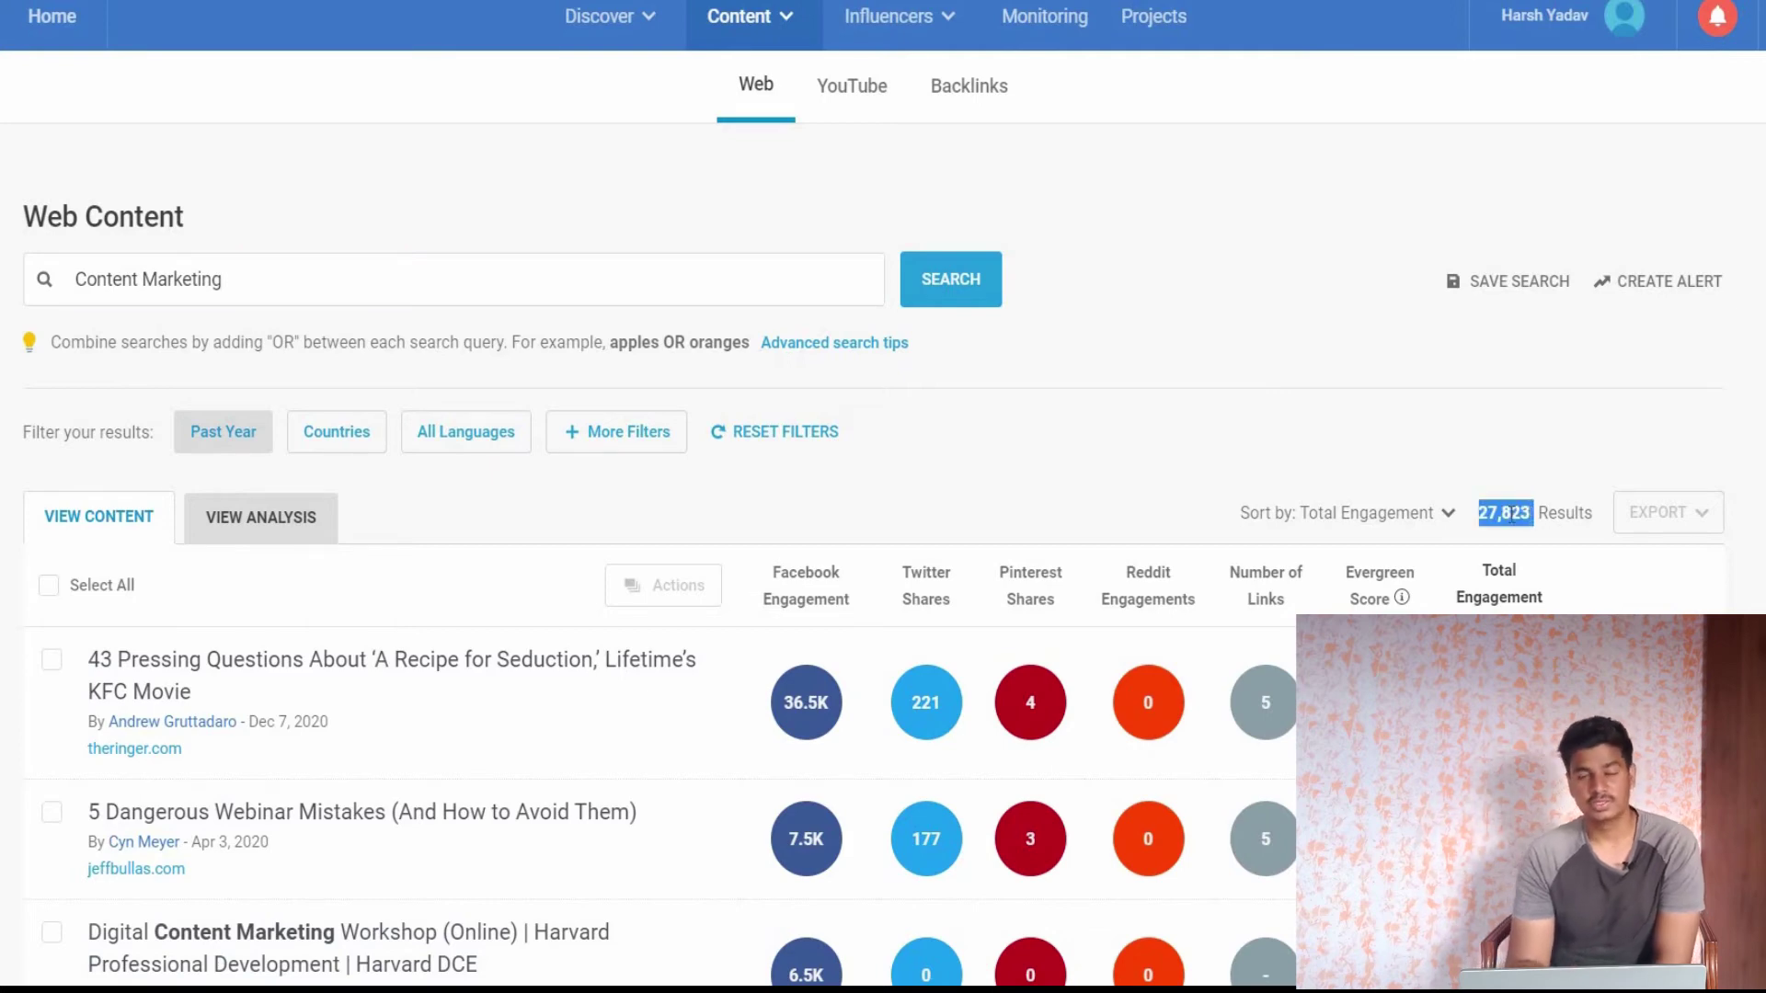
{"action": "left_click", "coordinate": [1511, 514]}
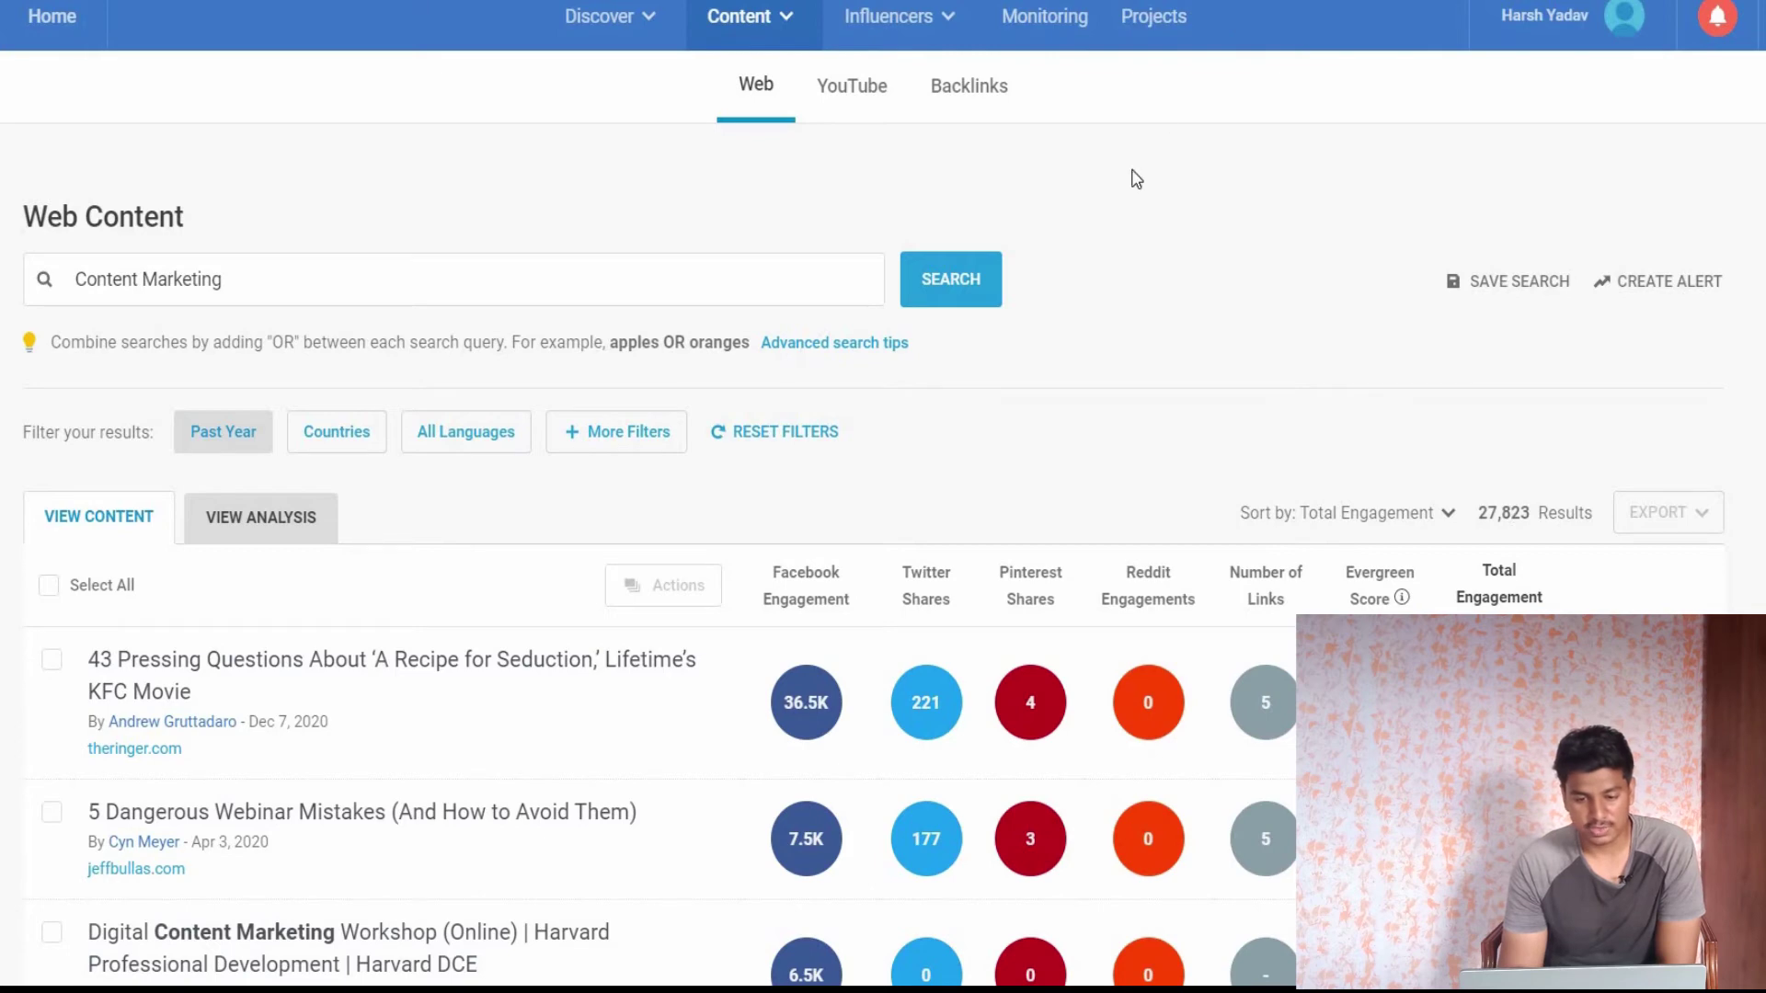
Step: Switch to YouTube content research and run a keyword search for "Content Marketing"
{"action": "left_click", "coordinate": [852, 111]}
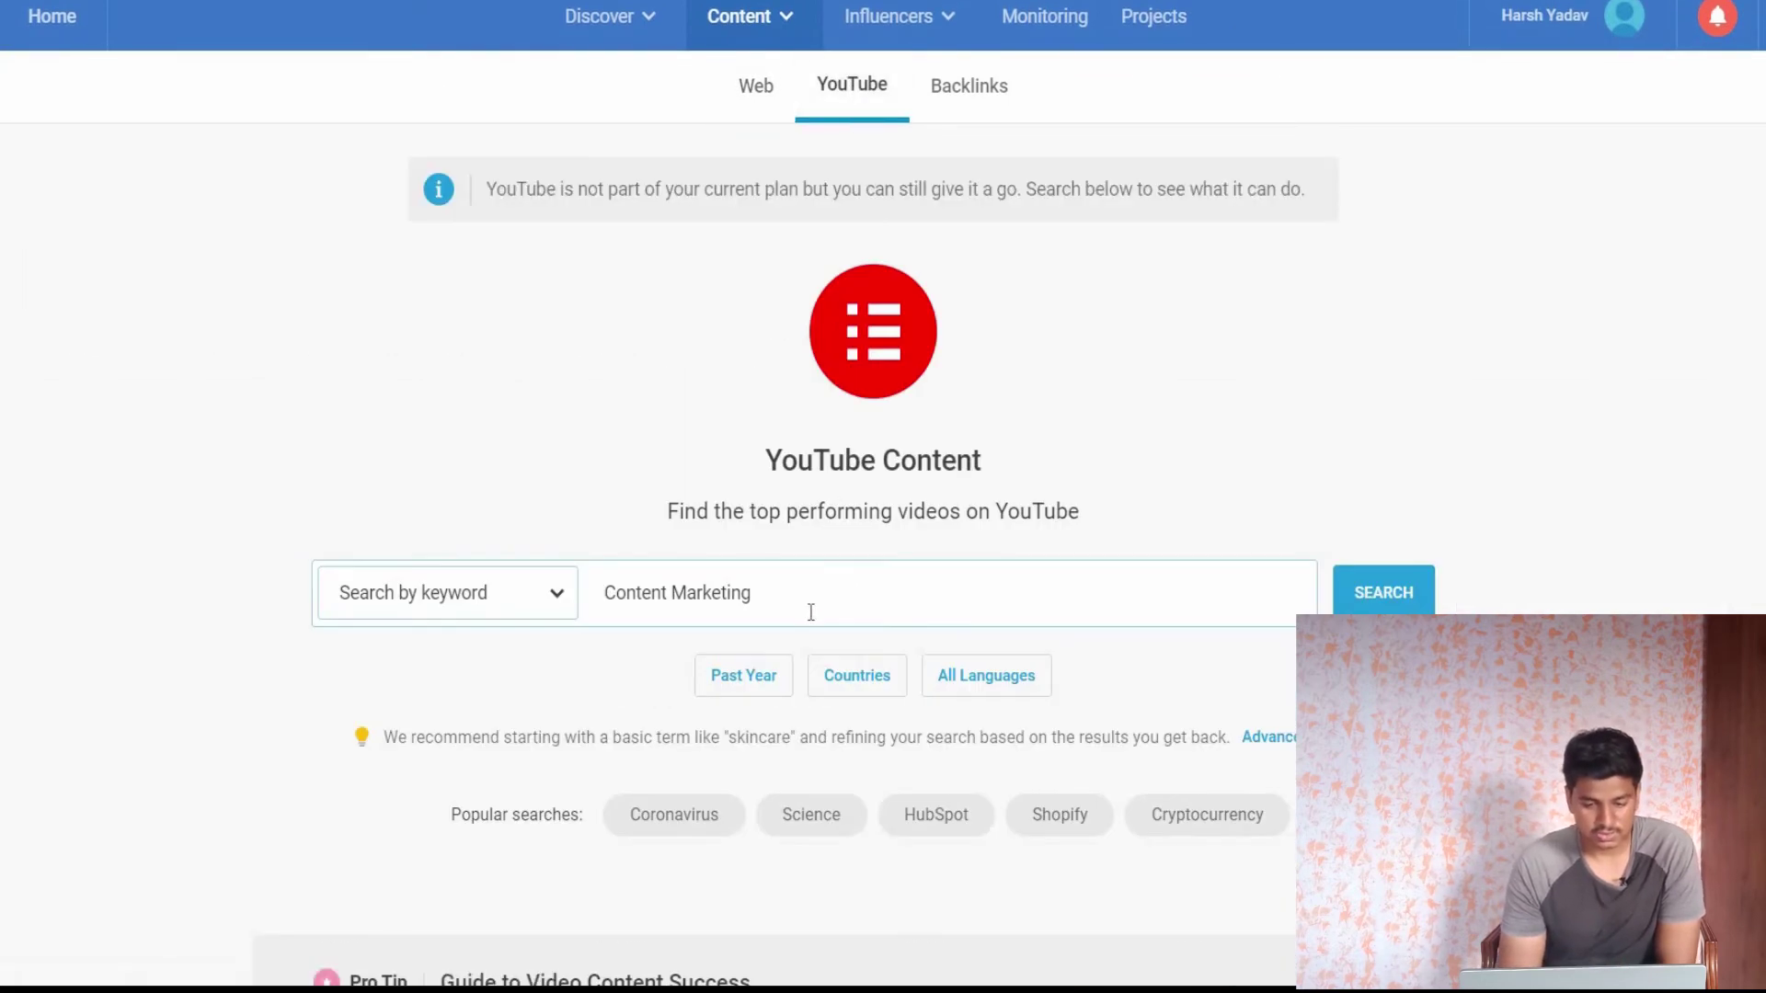
{"action": "scroll", "coordinate": [813, 622], "scroll_direction": "down", "scroll_amount": 2}
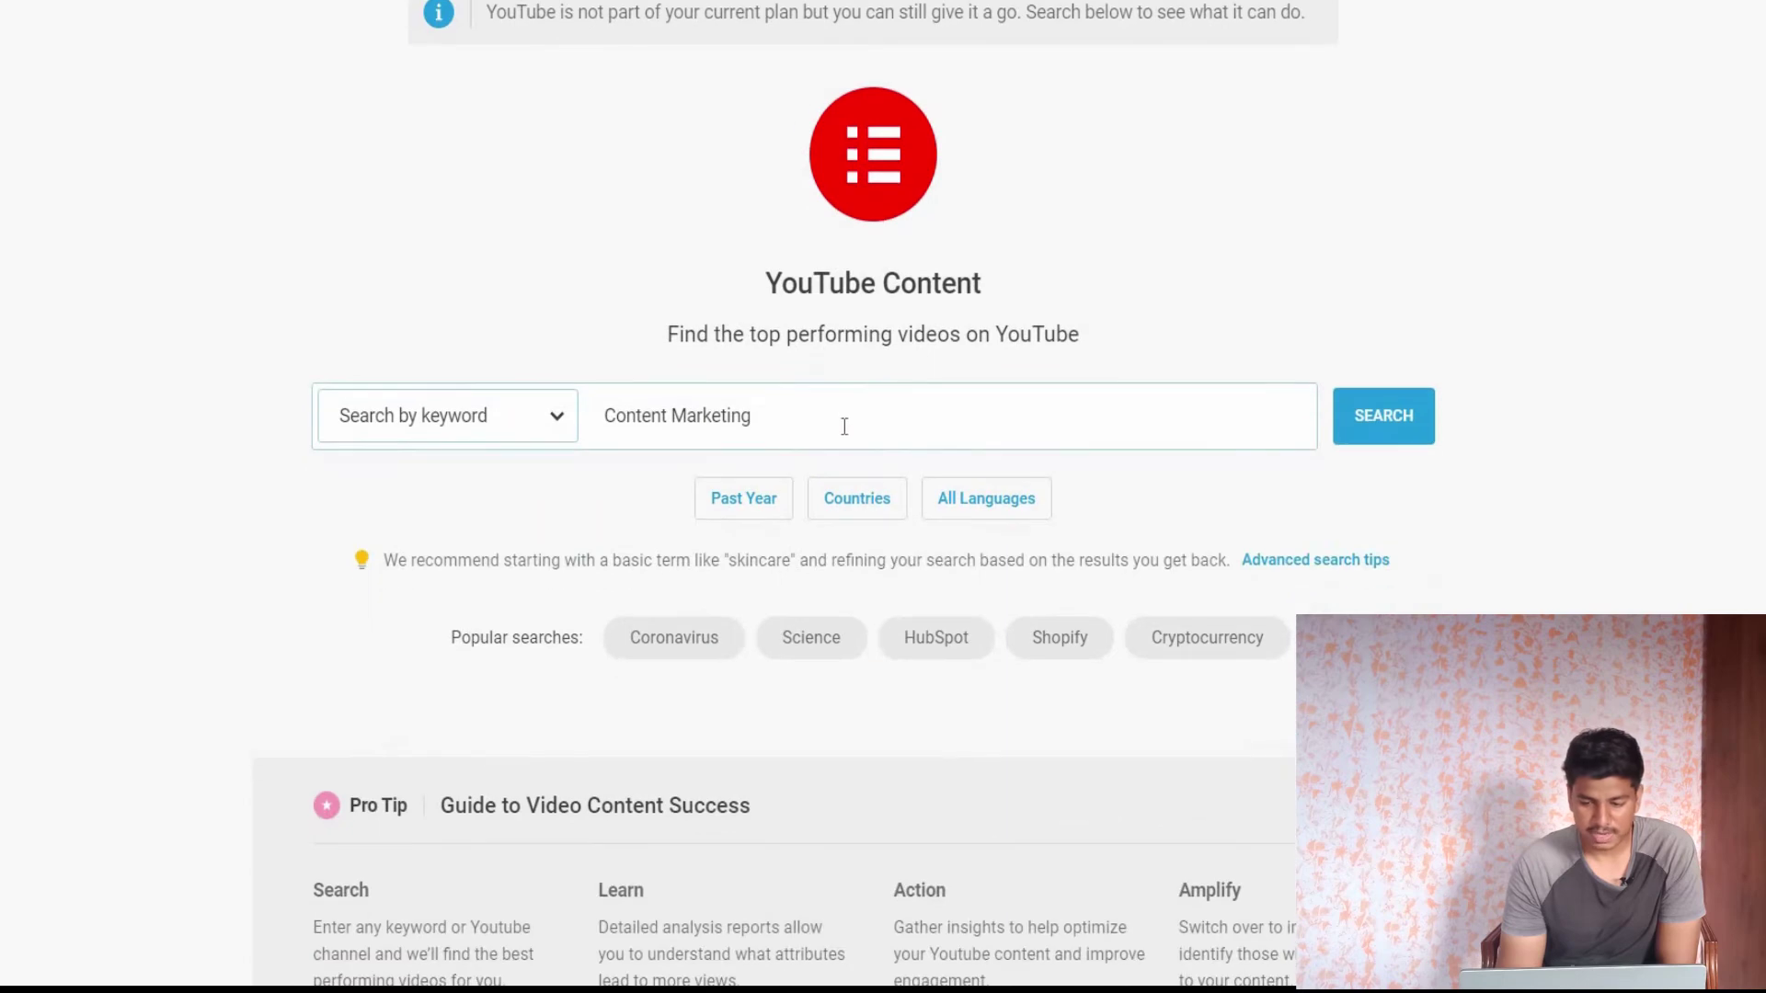
{"action": "left_click", "coordinate": [1417, 410]}
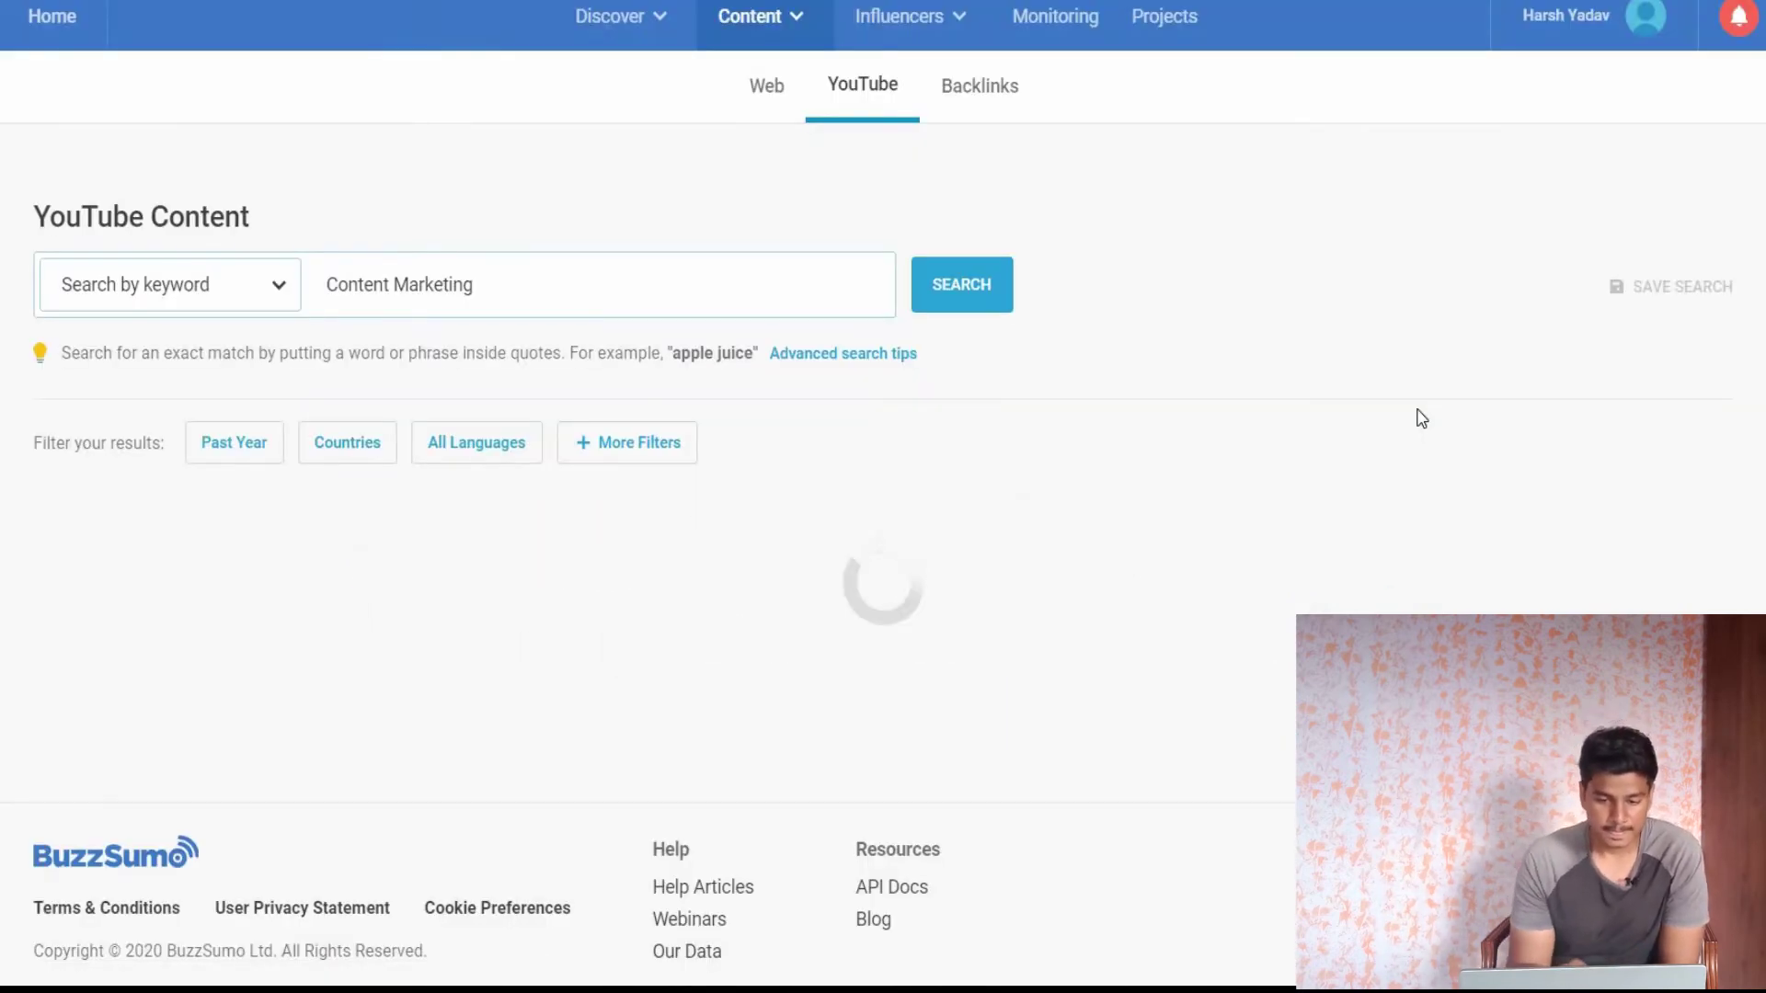
Step: Browse the YouTube videos found for "Content Marketing", checking their categories, lengths, likes, comments and views
{"action": "scroll", "coordinate": [1421, 419], "scroll_direction": "down", "scroll_amount": 1}
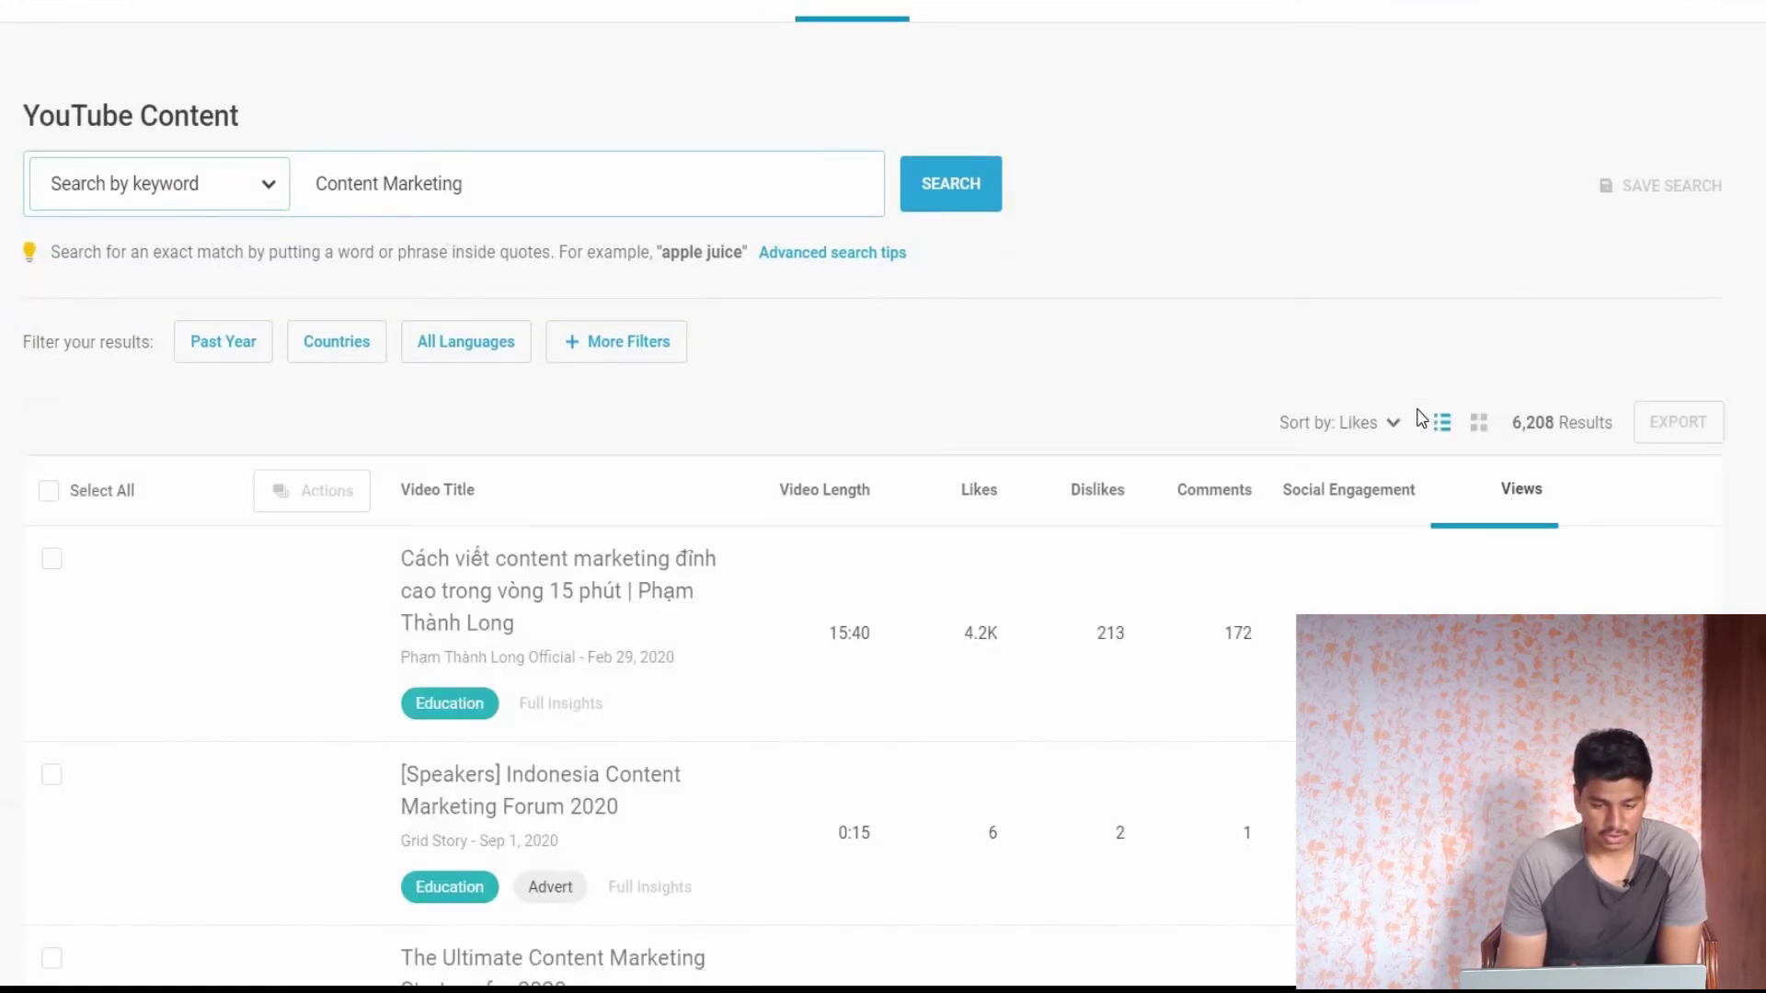
{"action": "scroll", "coordinate": [1421, 419], "scroll_direction": "down", "scroll_amount": 4}
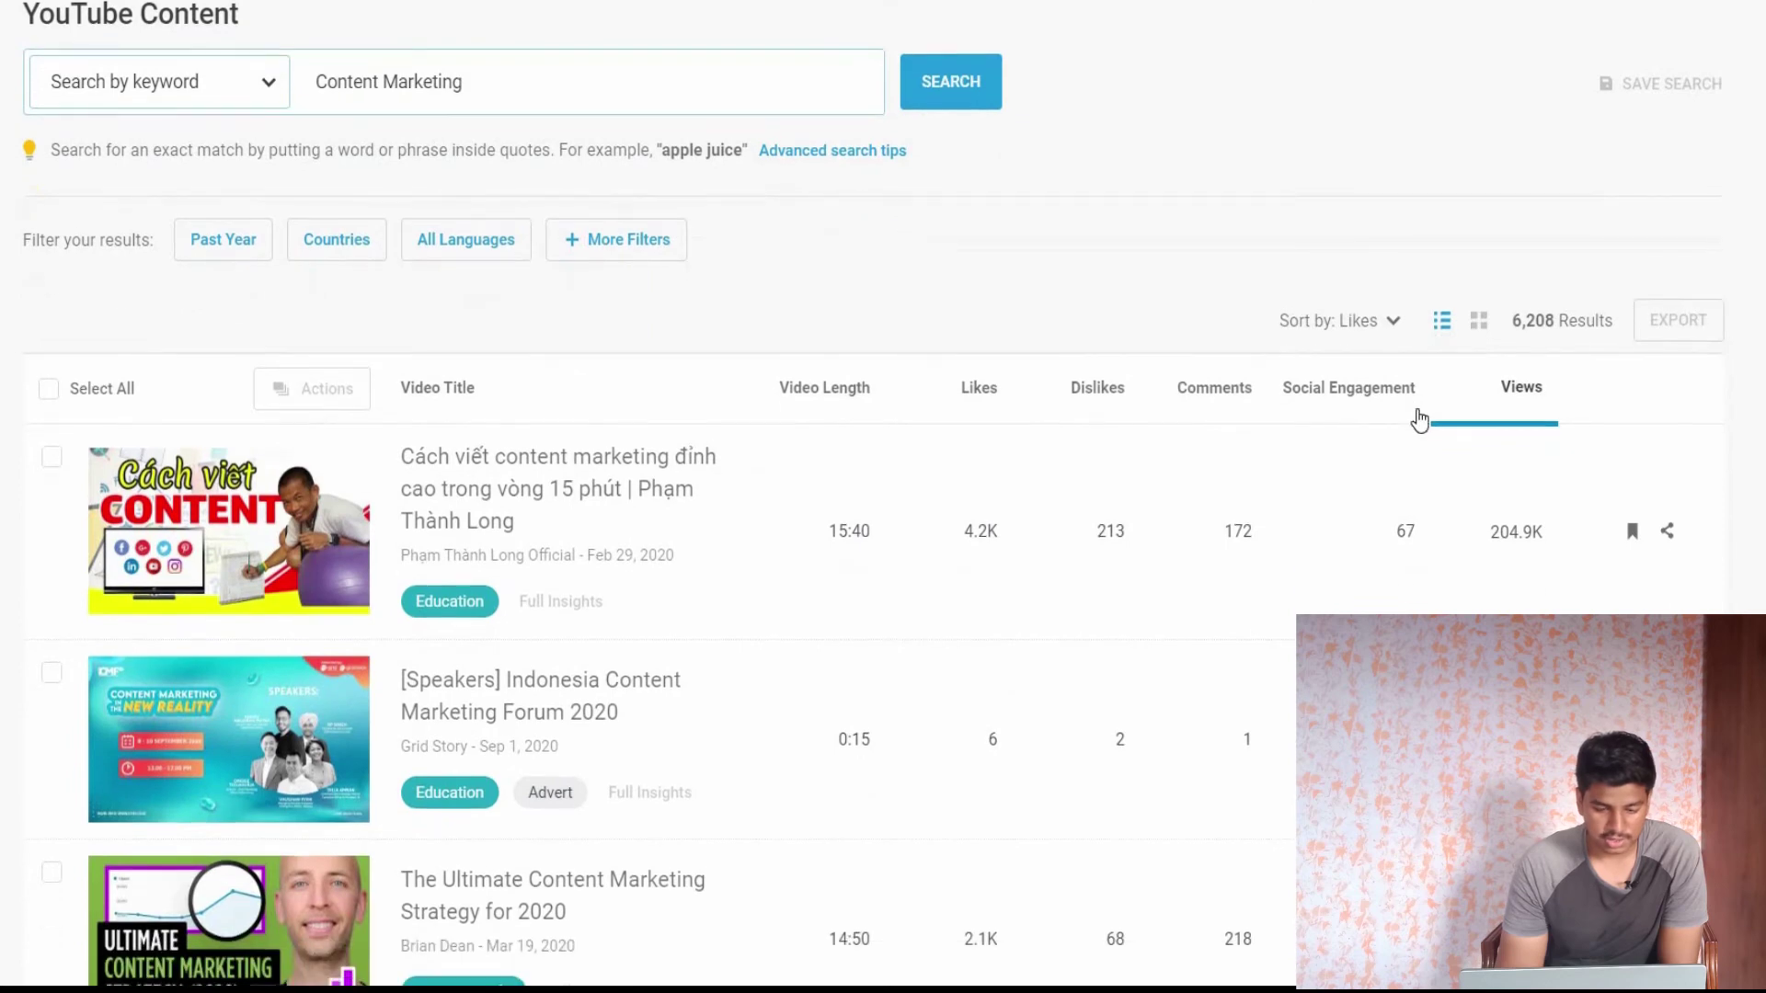
{"action": "scroll", "coordinate": [891, 748], "scroll_direction": "down", "scroll_amount": 3}
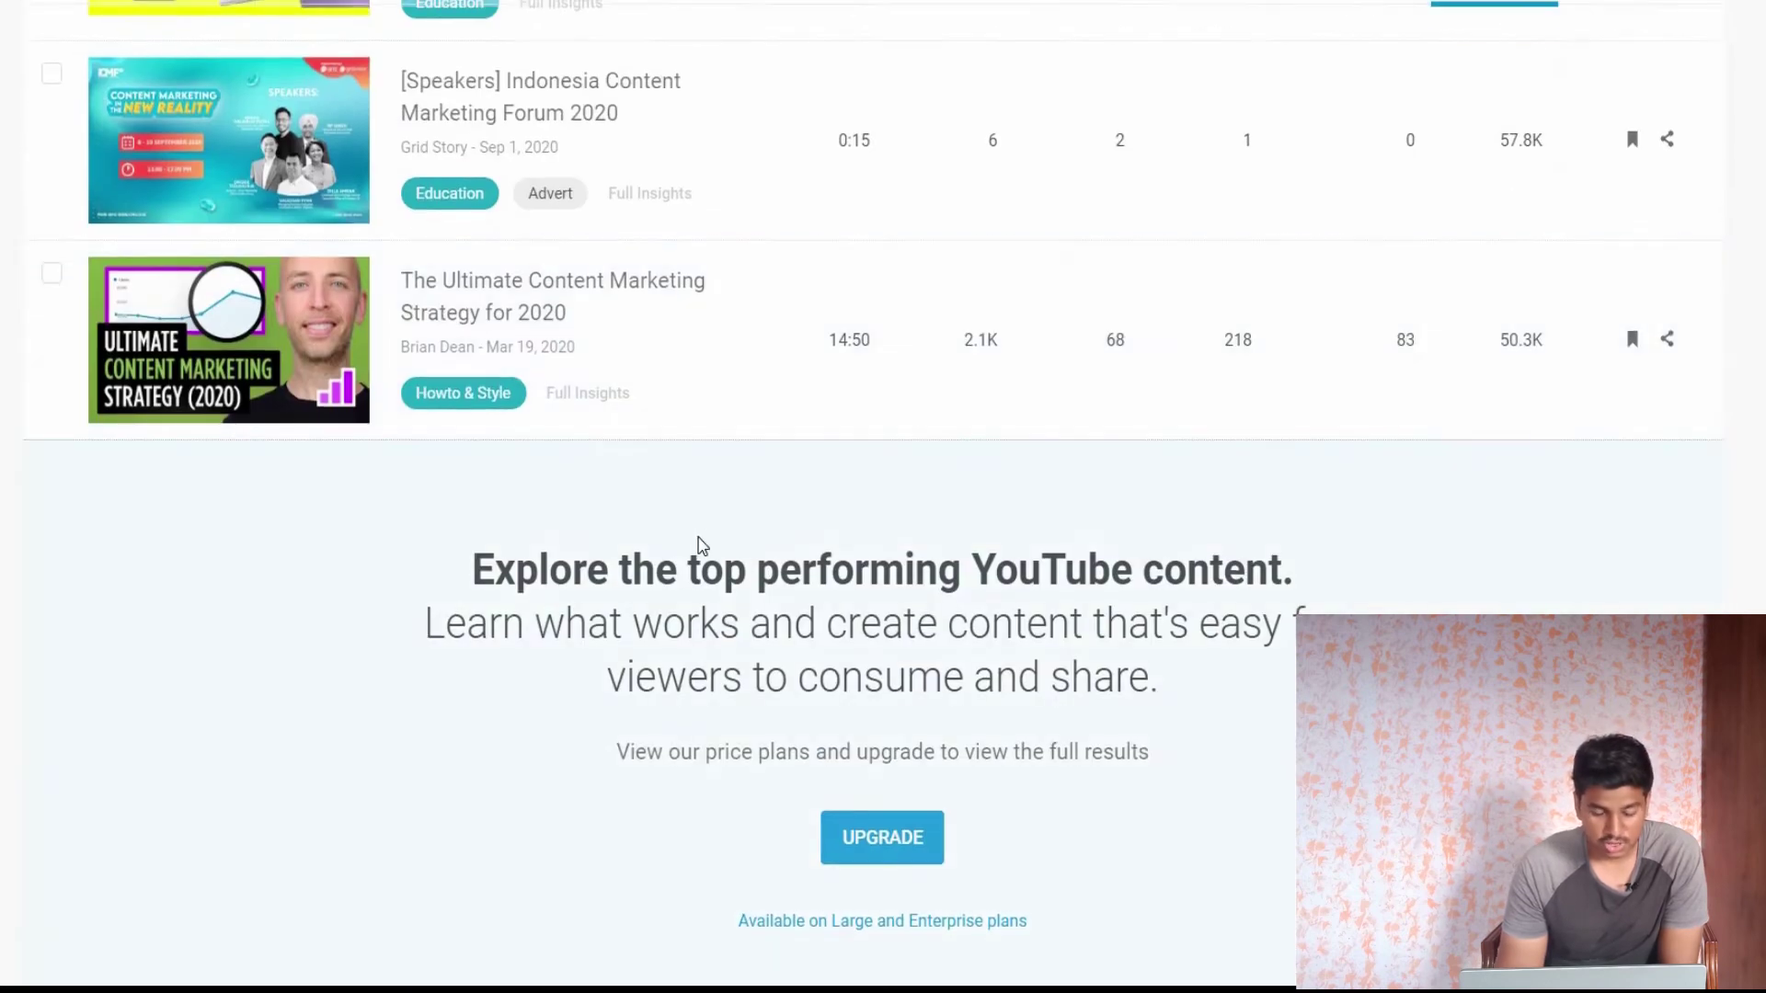
{"action": "triple_click", "coordinate": [698, 558]}
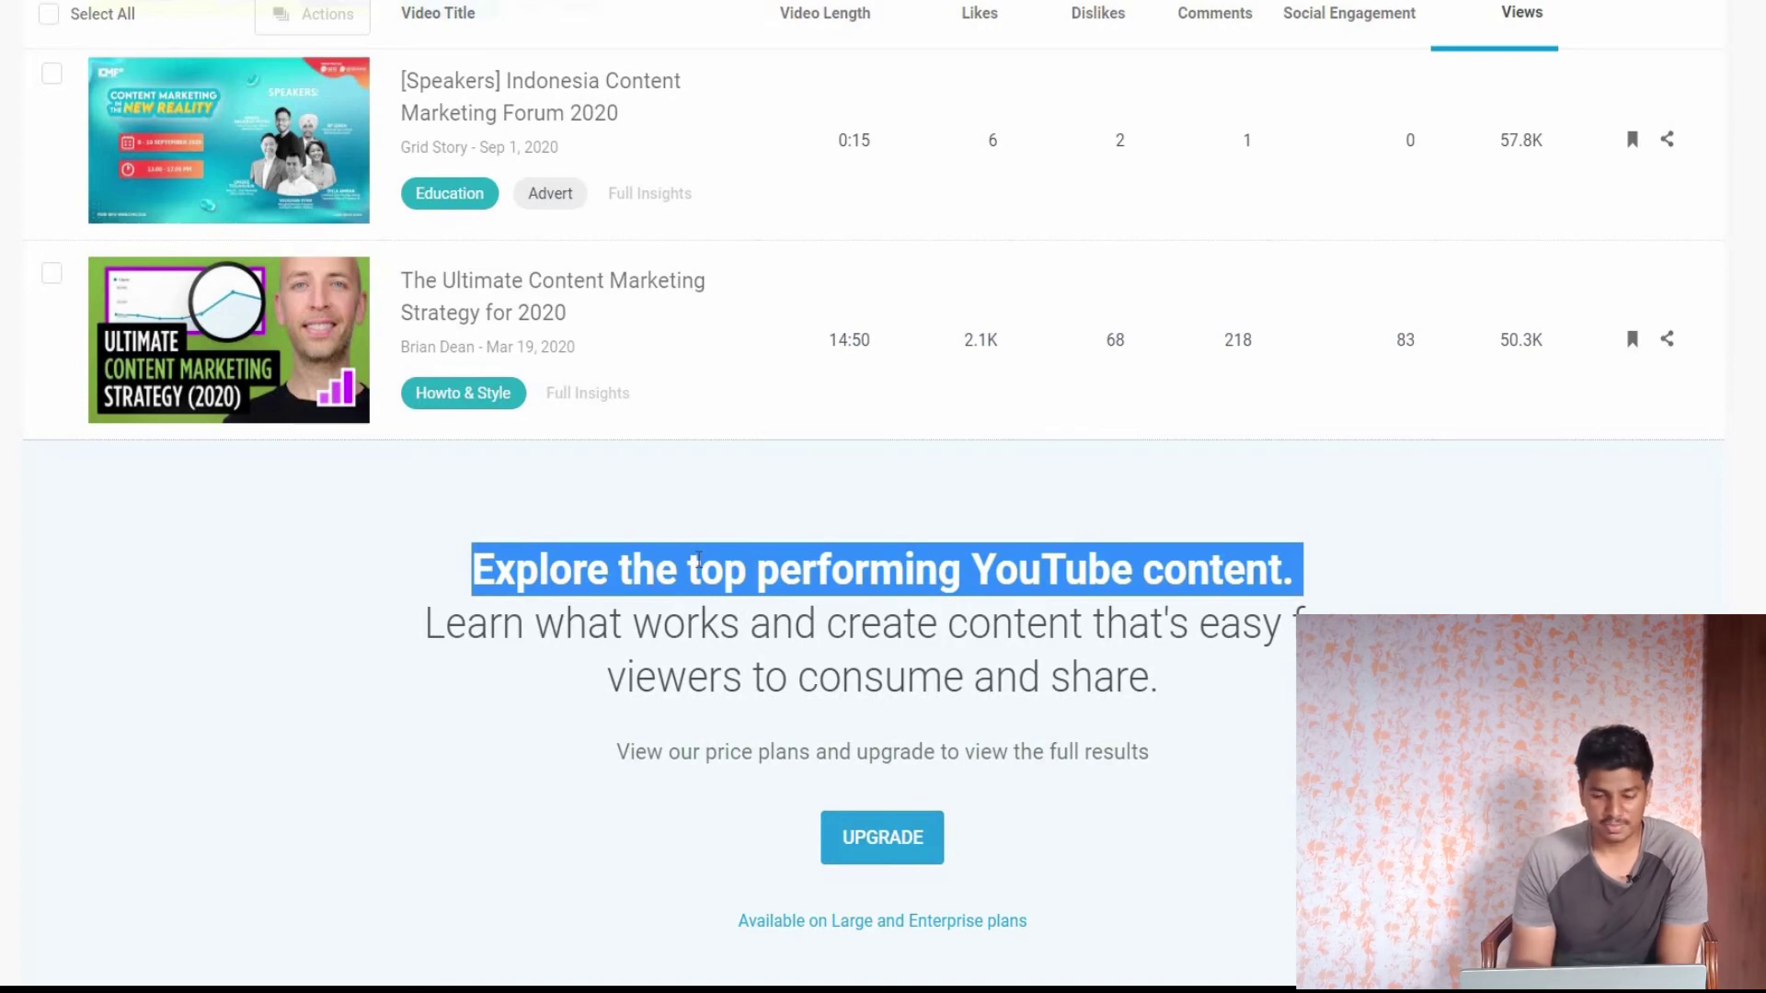
{"action": "left_click", "coordinate": [698, 565]}
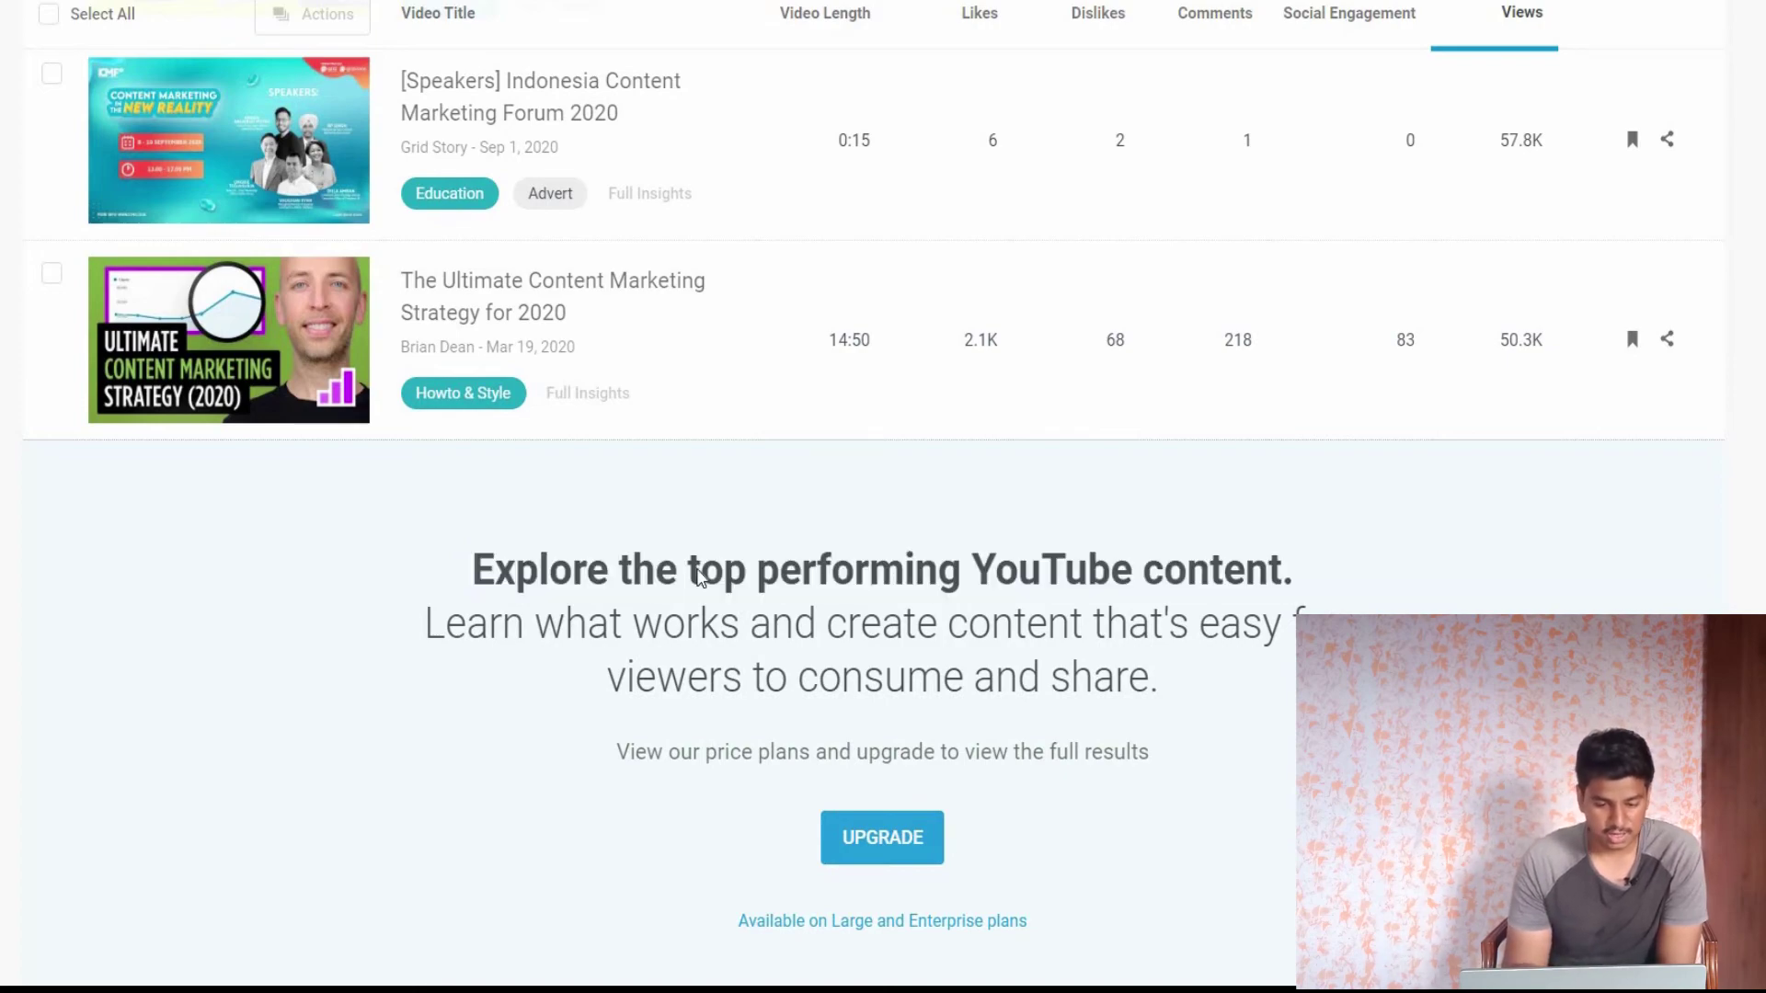
{"action": "scroll", "coordinate": [698, 579], "scroll_direction": "up", "scroll_amount": 4}
{"action": "scroll", "coordinate": [564, 625], "scroll_direction": "down", "scroll_amount": 1}
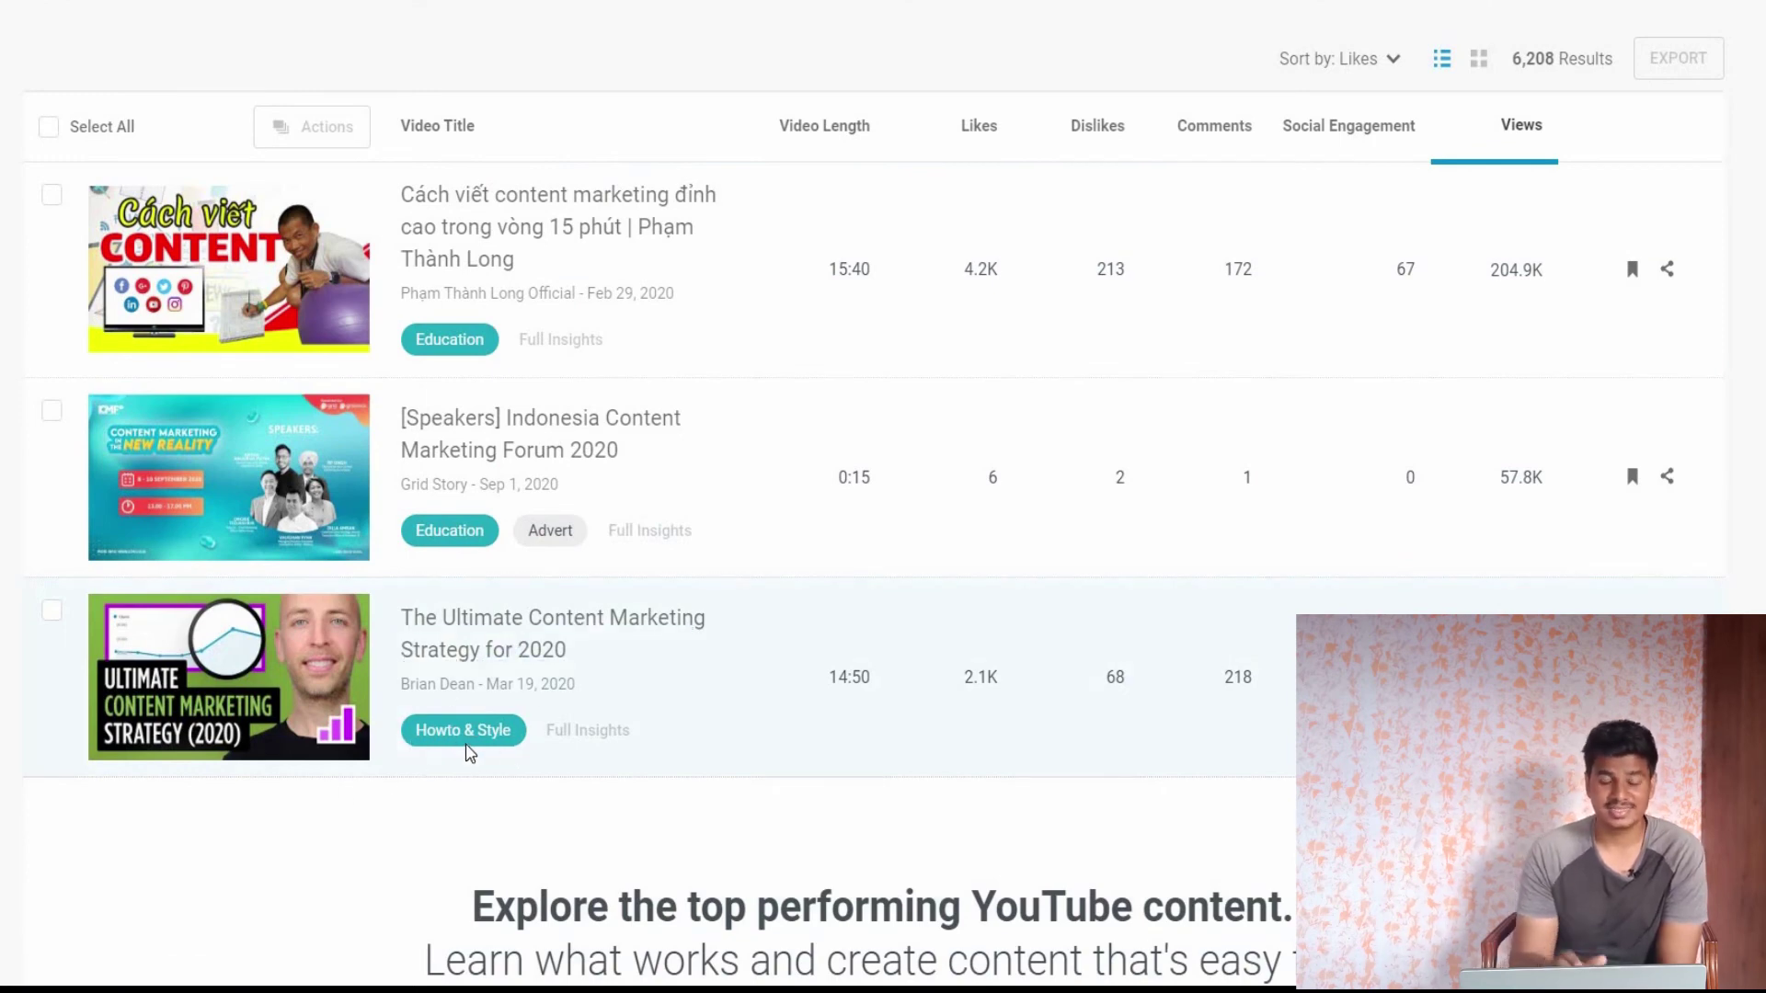
{"action": "scroll", "coordinate": [528, 592], "scroll_direction": "up", "scroll_amount": 1}
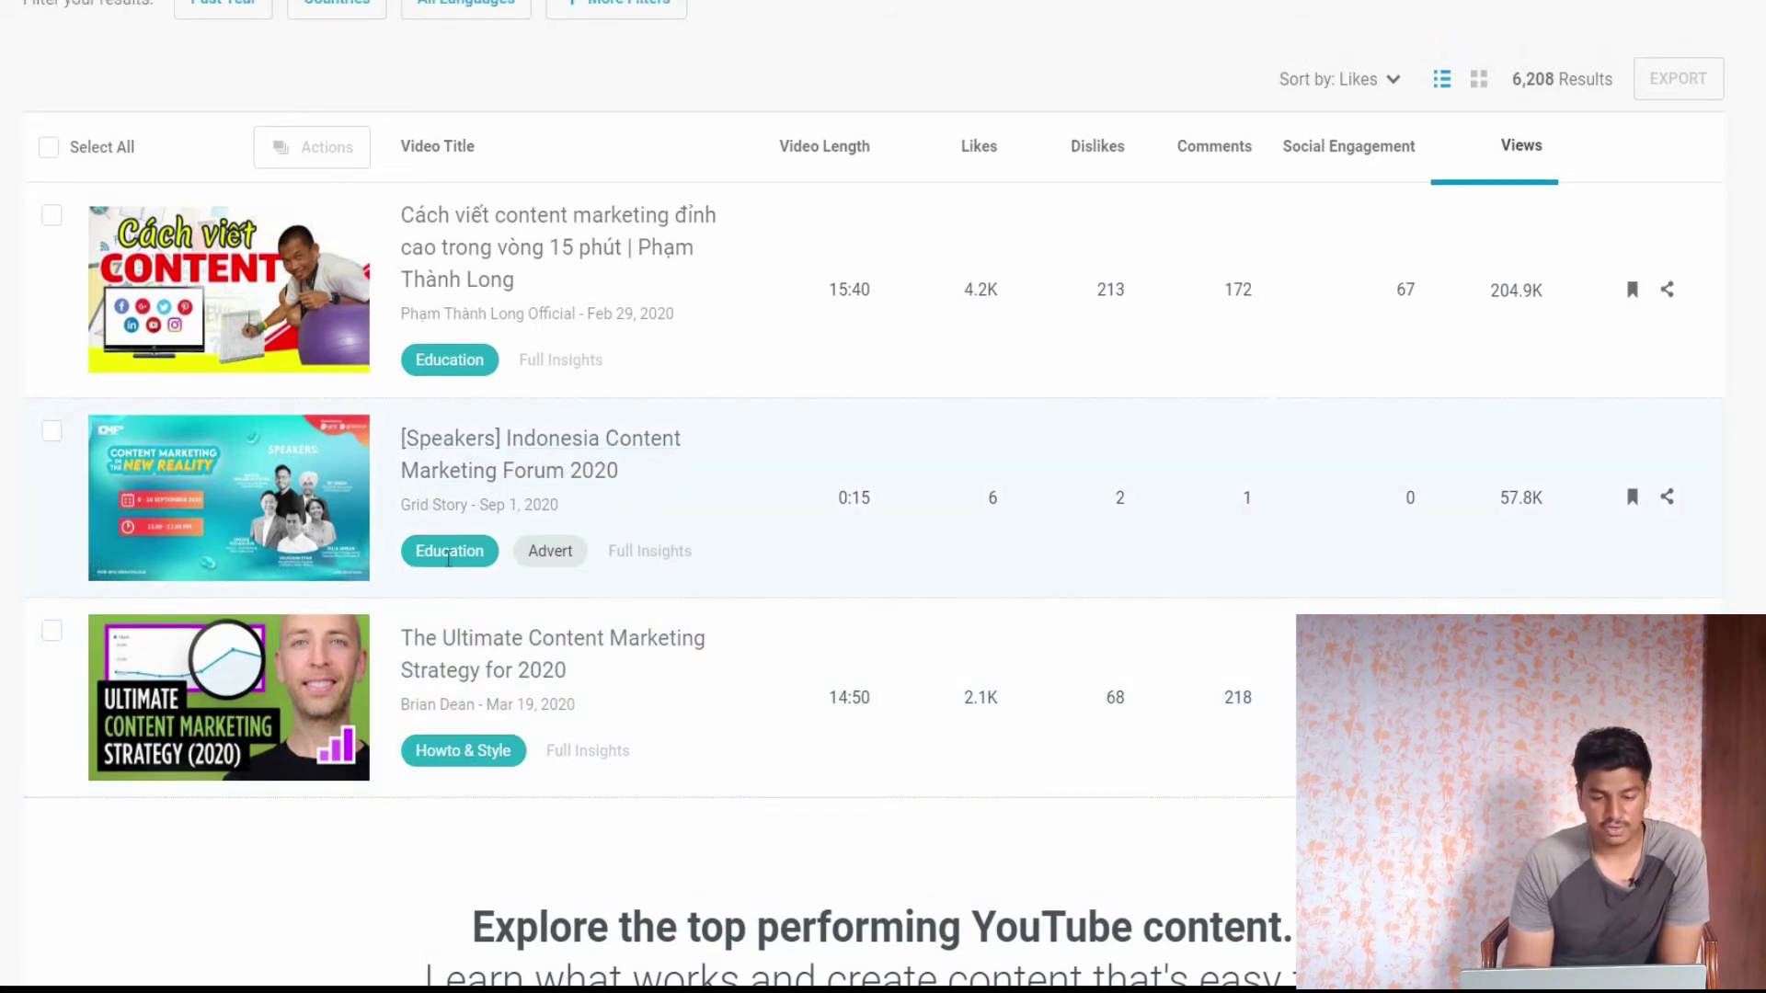
{"action": "scroll", "coordinate": [771, 522], "scroll_direction": "up", "scroll_amount": 5}
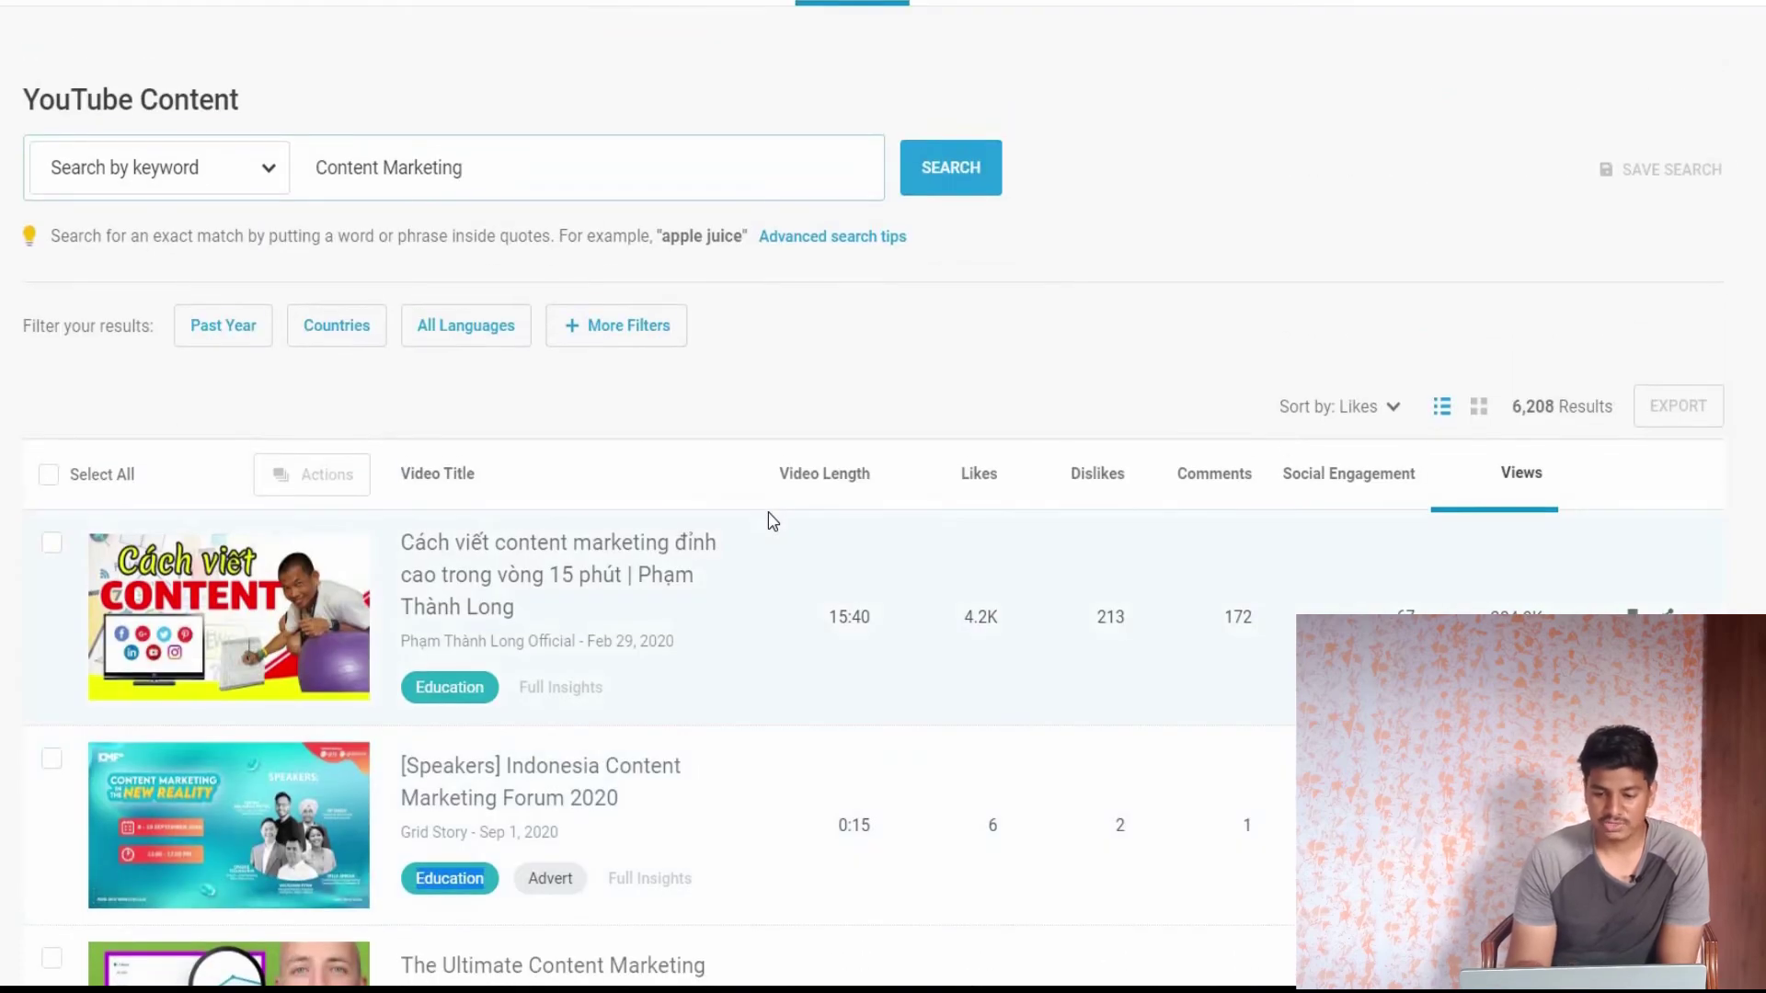
{"action": "scroll", "coordinate": [770, 512], "scroll_direction": "down", "scroll_amount": 15}
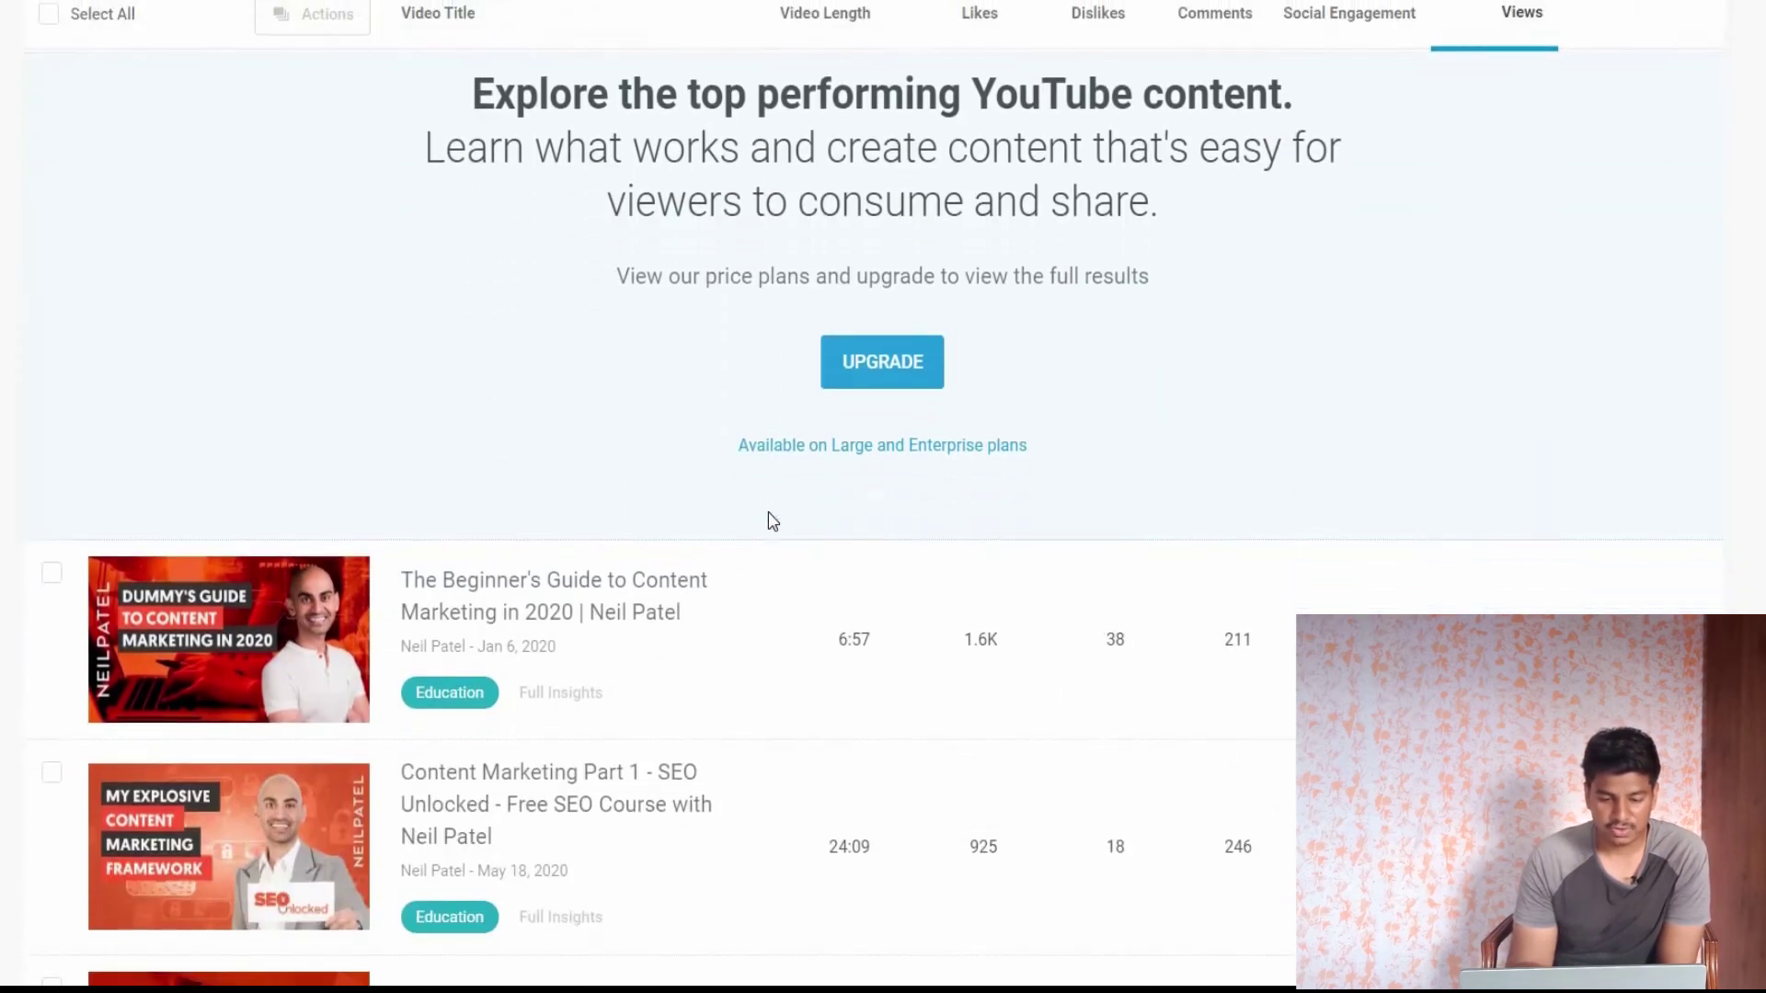
{"action": "scroll", "coordinate": [770, 522], "scroll_direction": "down", "scroll_amount": 20}
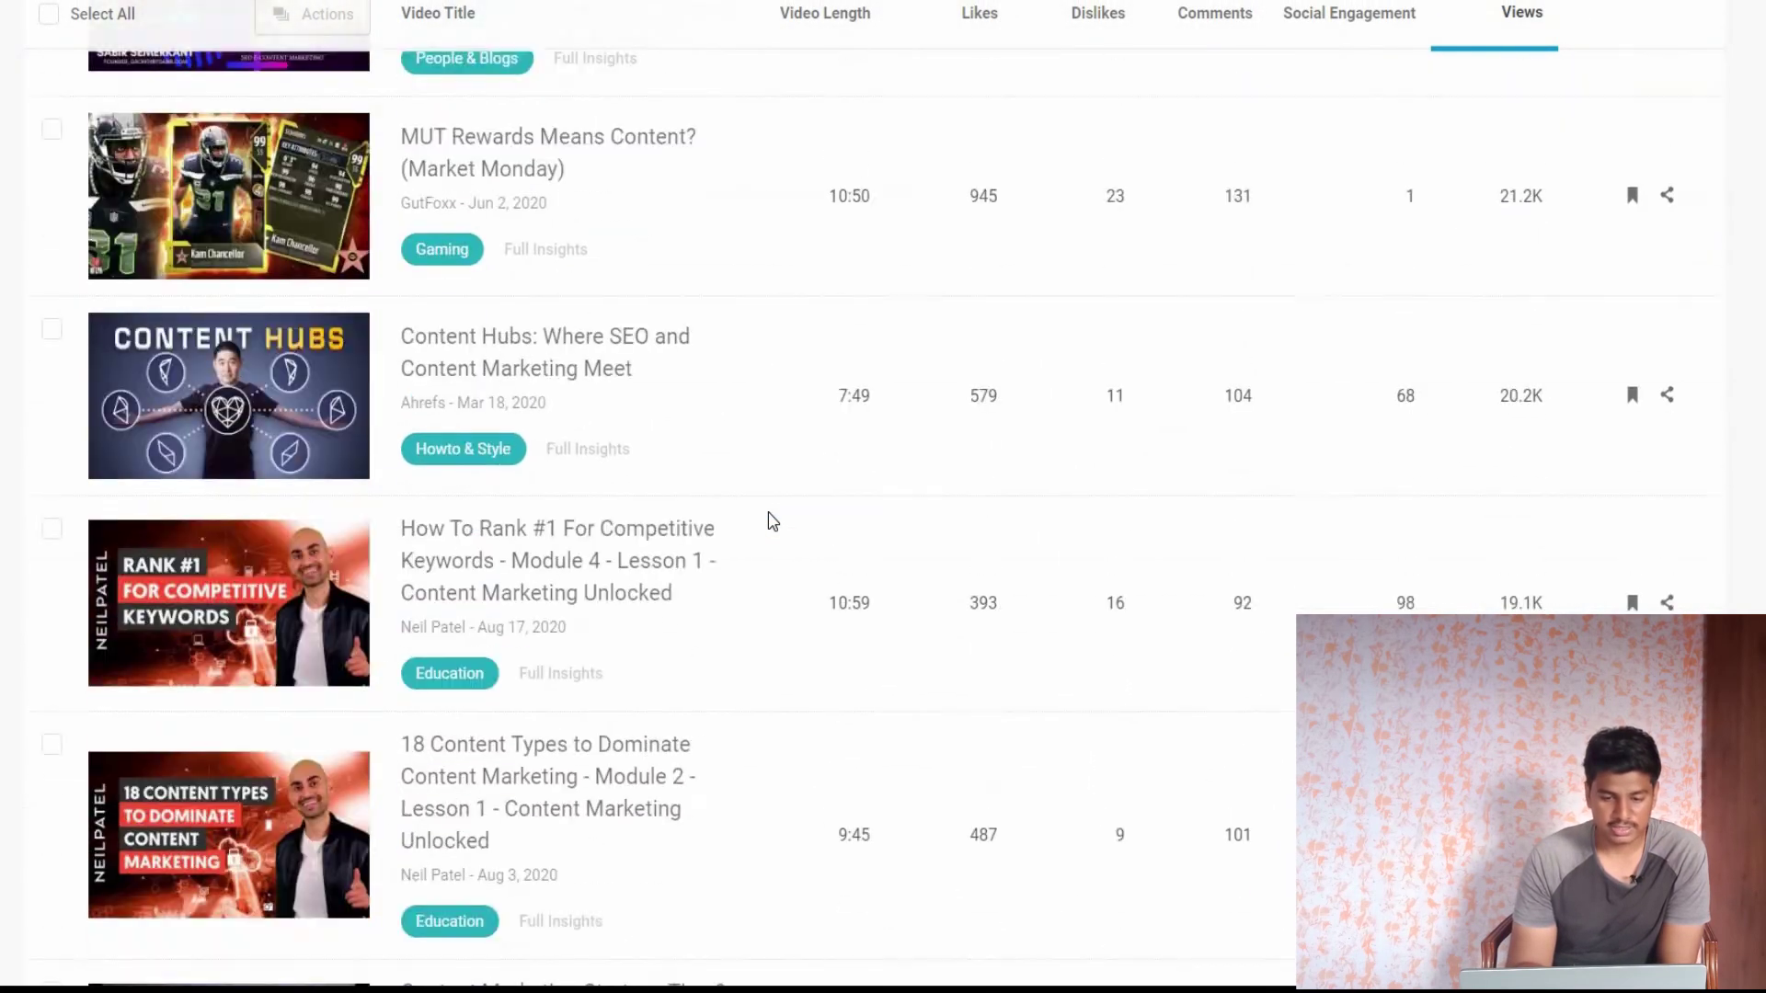
{"action": "scroll", "coordinate": [770, 521], "scroll_direction": "up", "scroll_amount": 20}
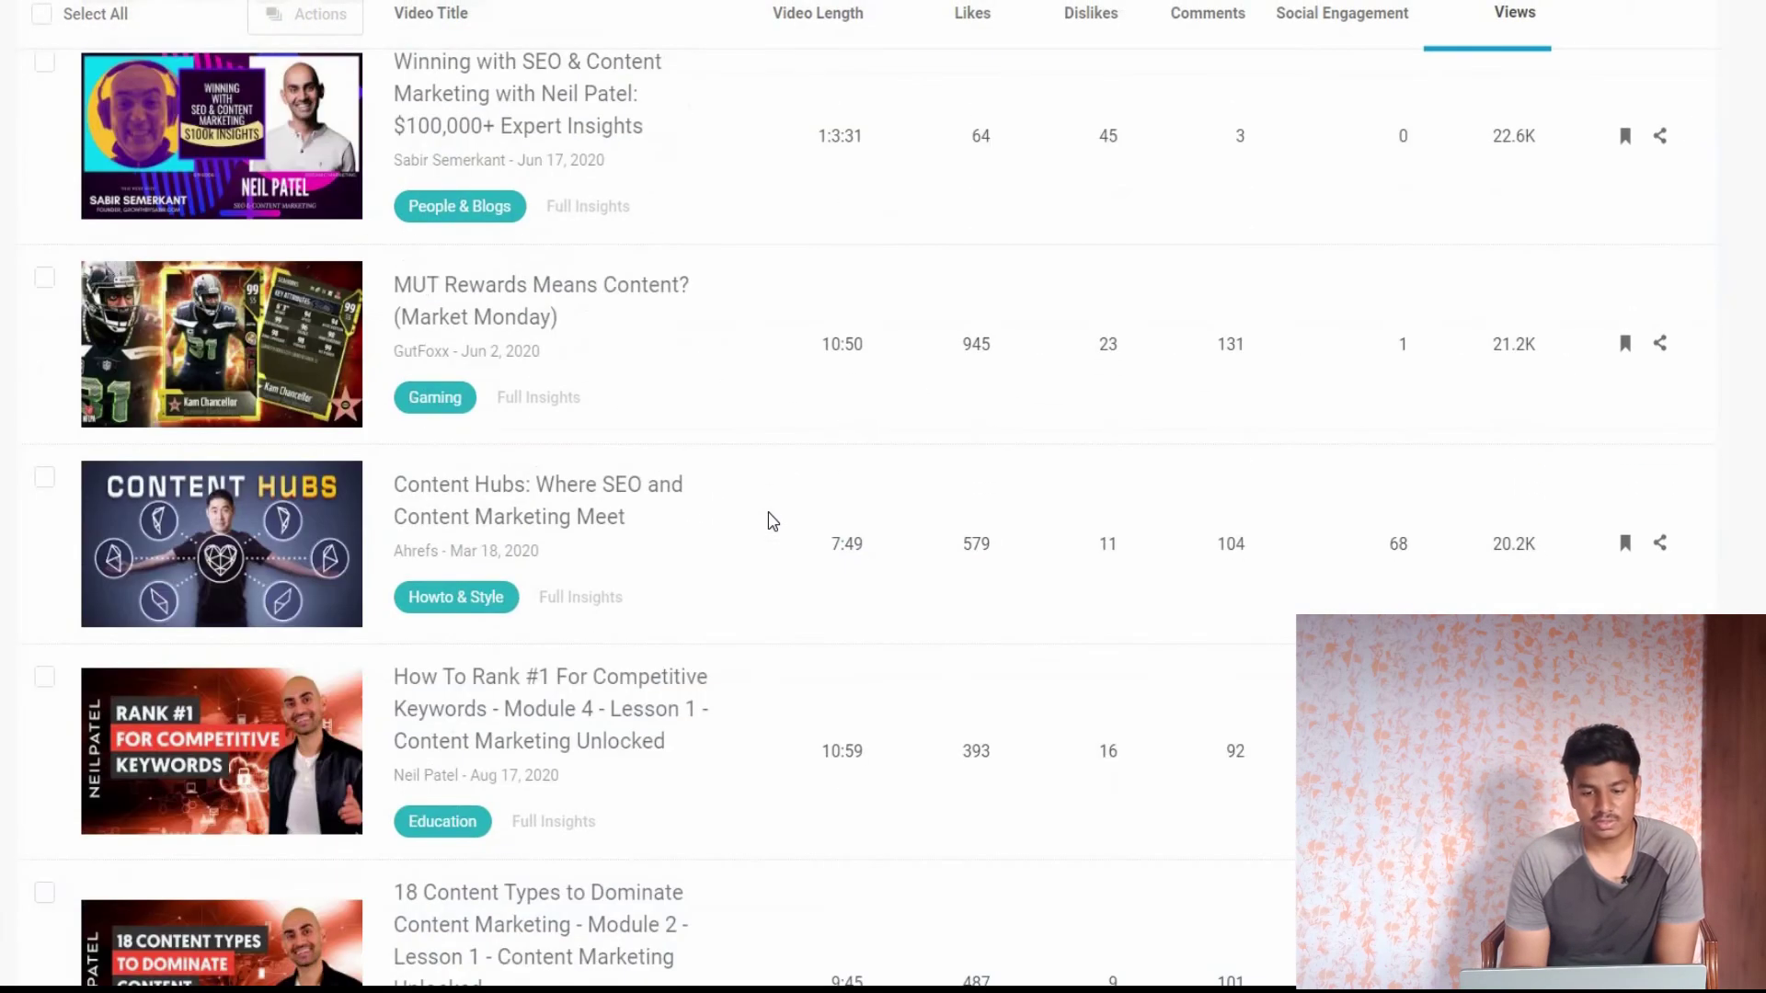
{"action": "scroll", "coordinate": [771, 522], "scroll_direction": "up", "scroll_amount": 5}
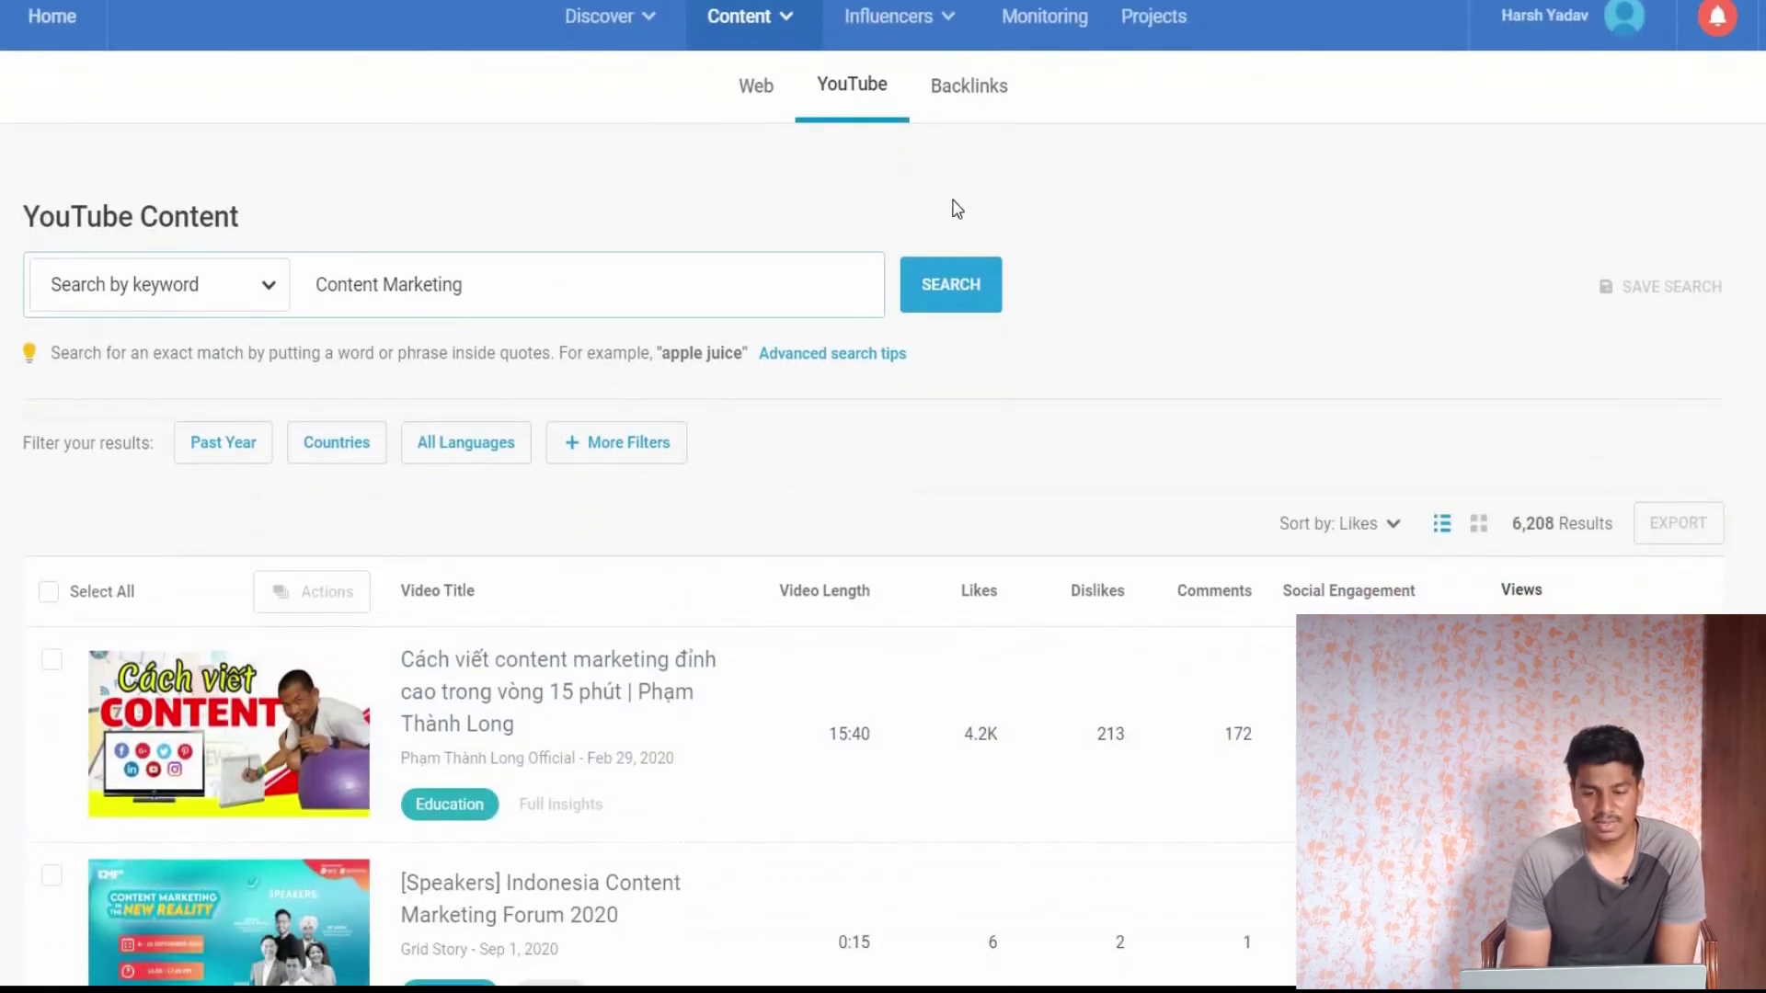
Step: Switch to the backlinks research tool and search for pages linking to "youtube.com"
{"action": "left_click", "coordinate": [984, 114]}
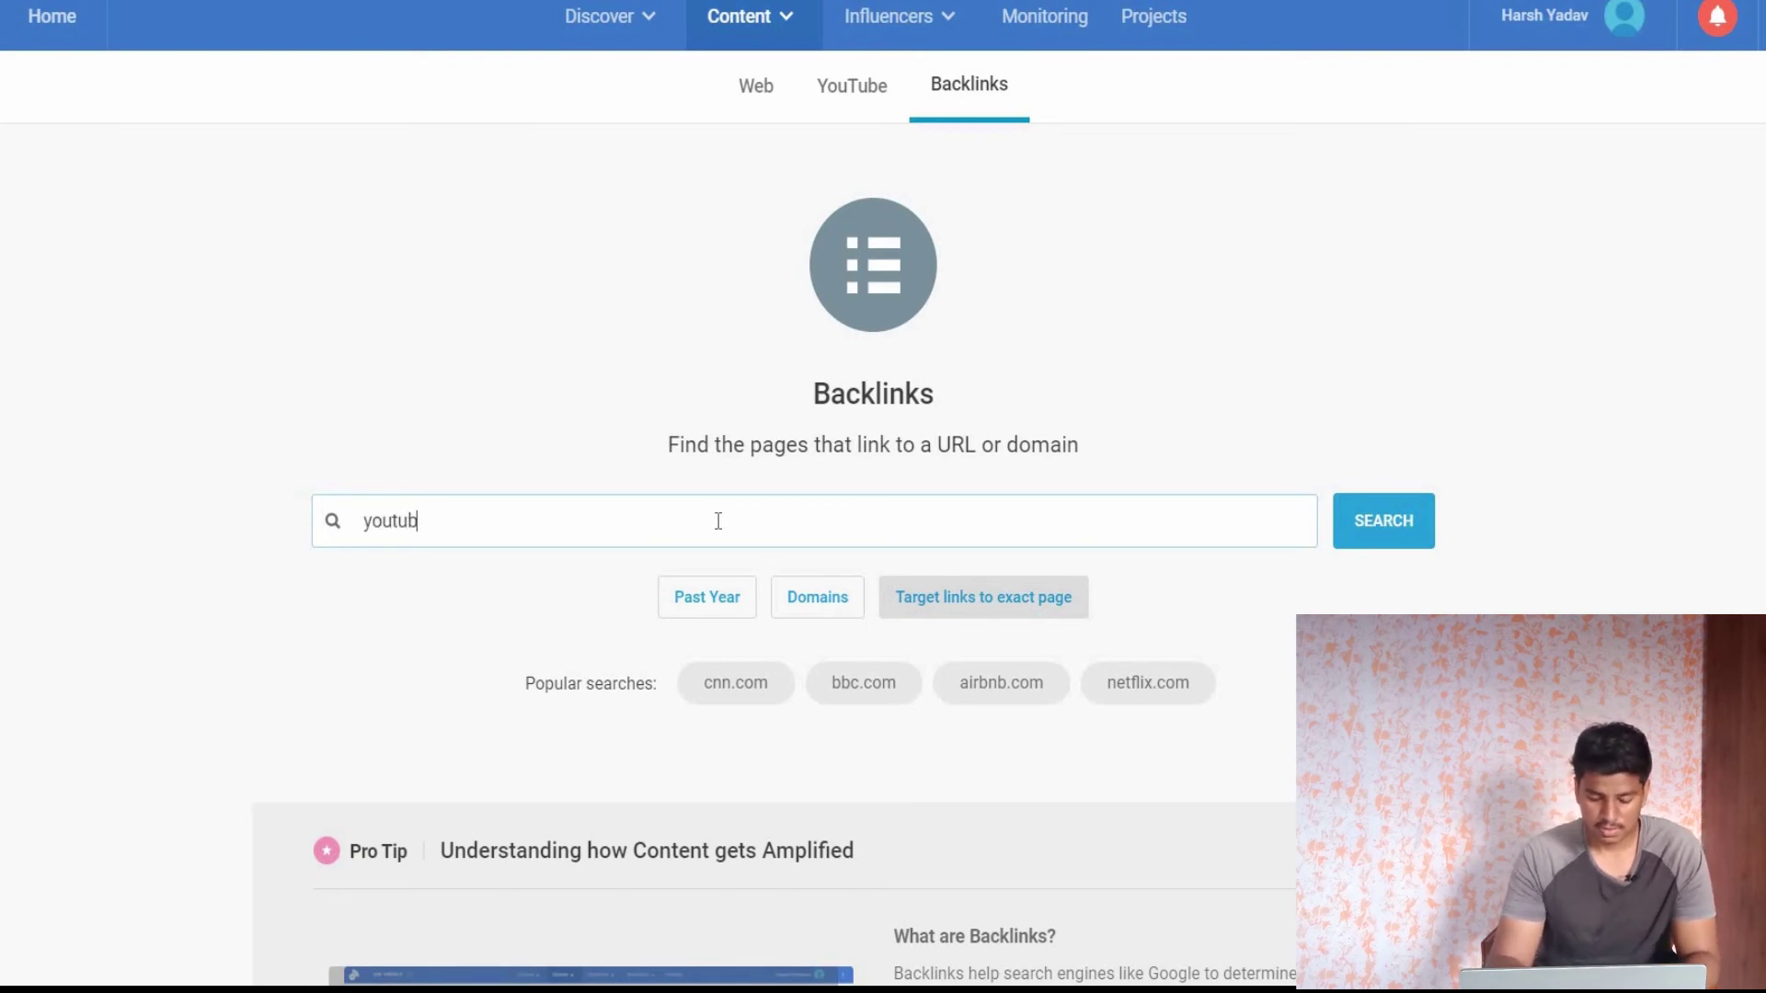
{"action": "type", "text": ".com"}
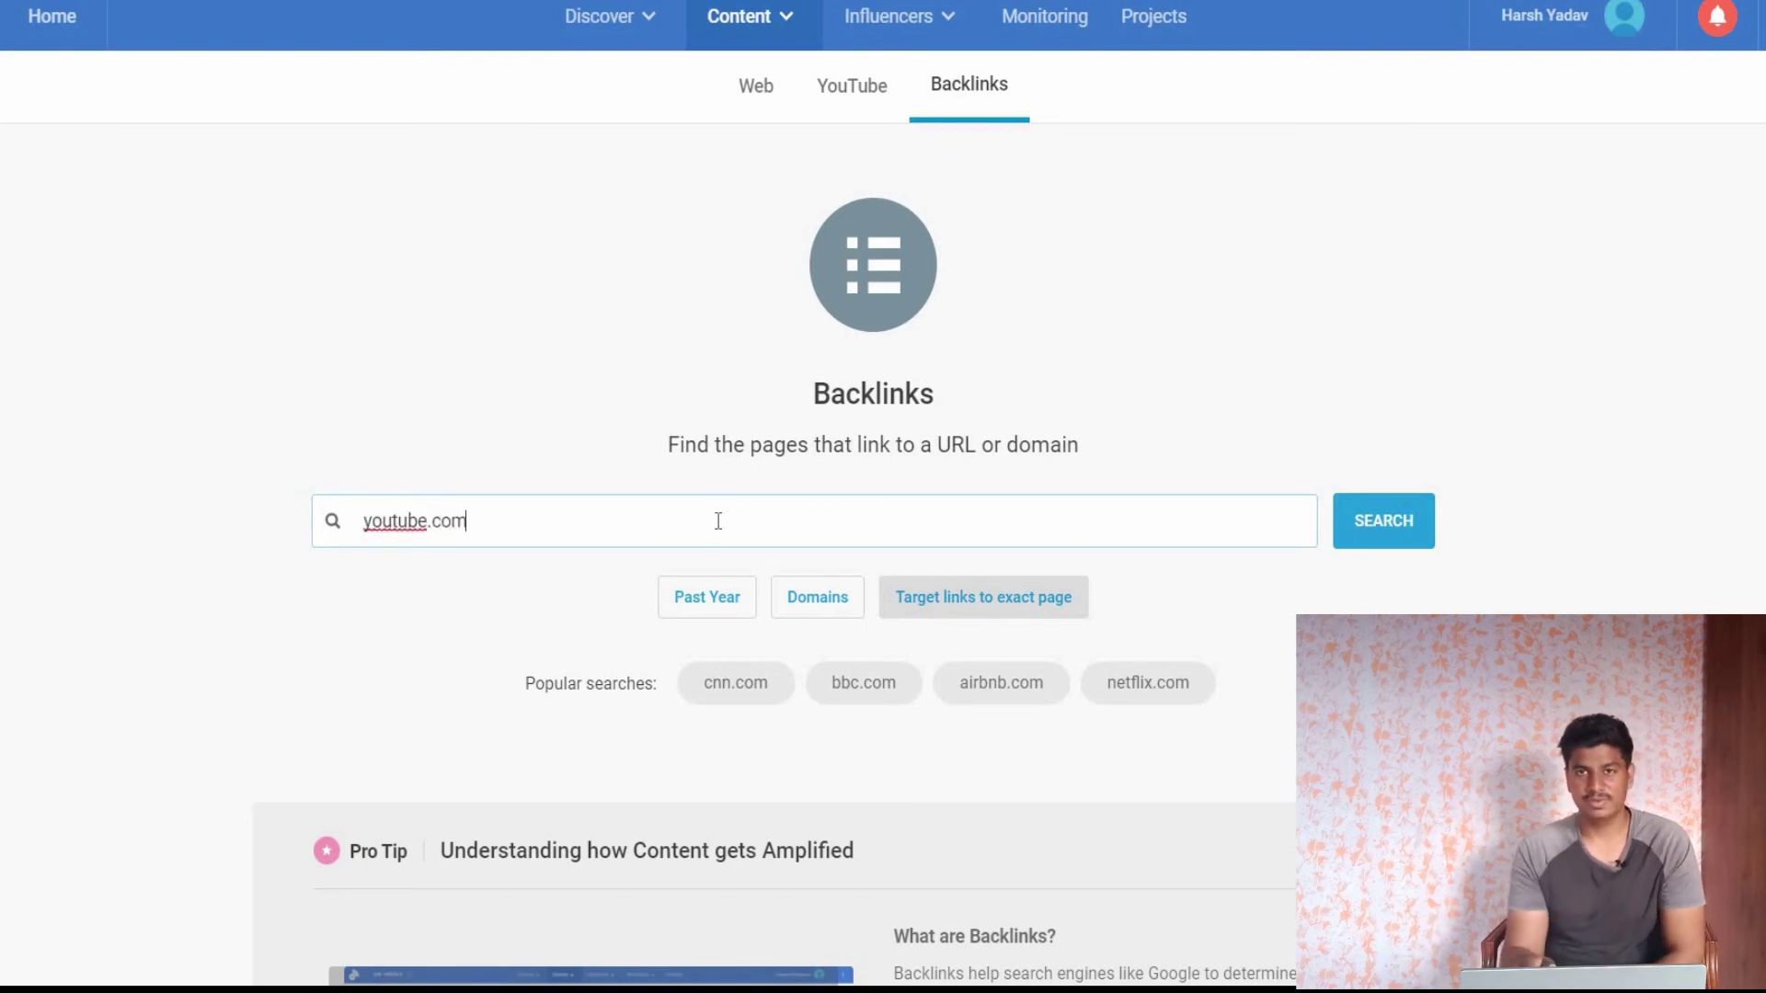
{"action": "key", "text": "Return"}
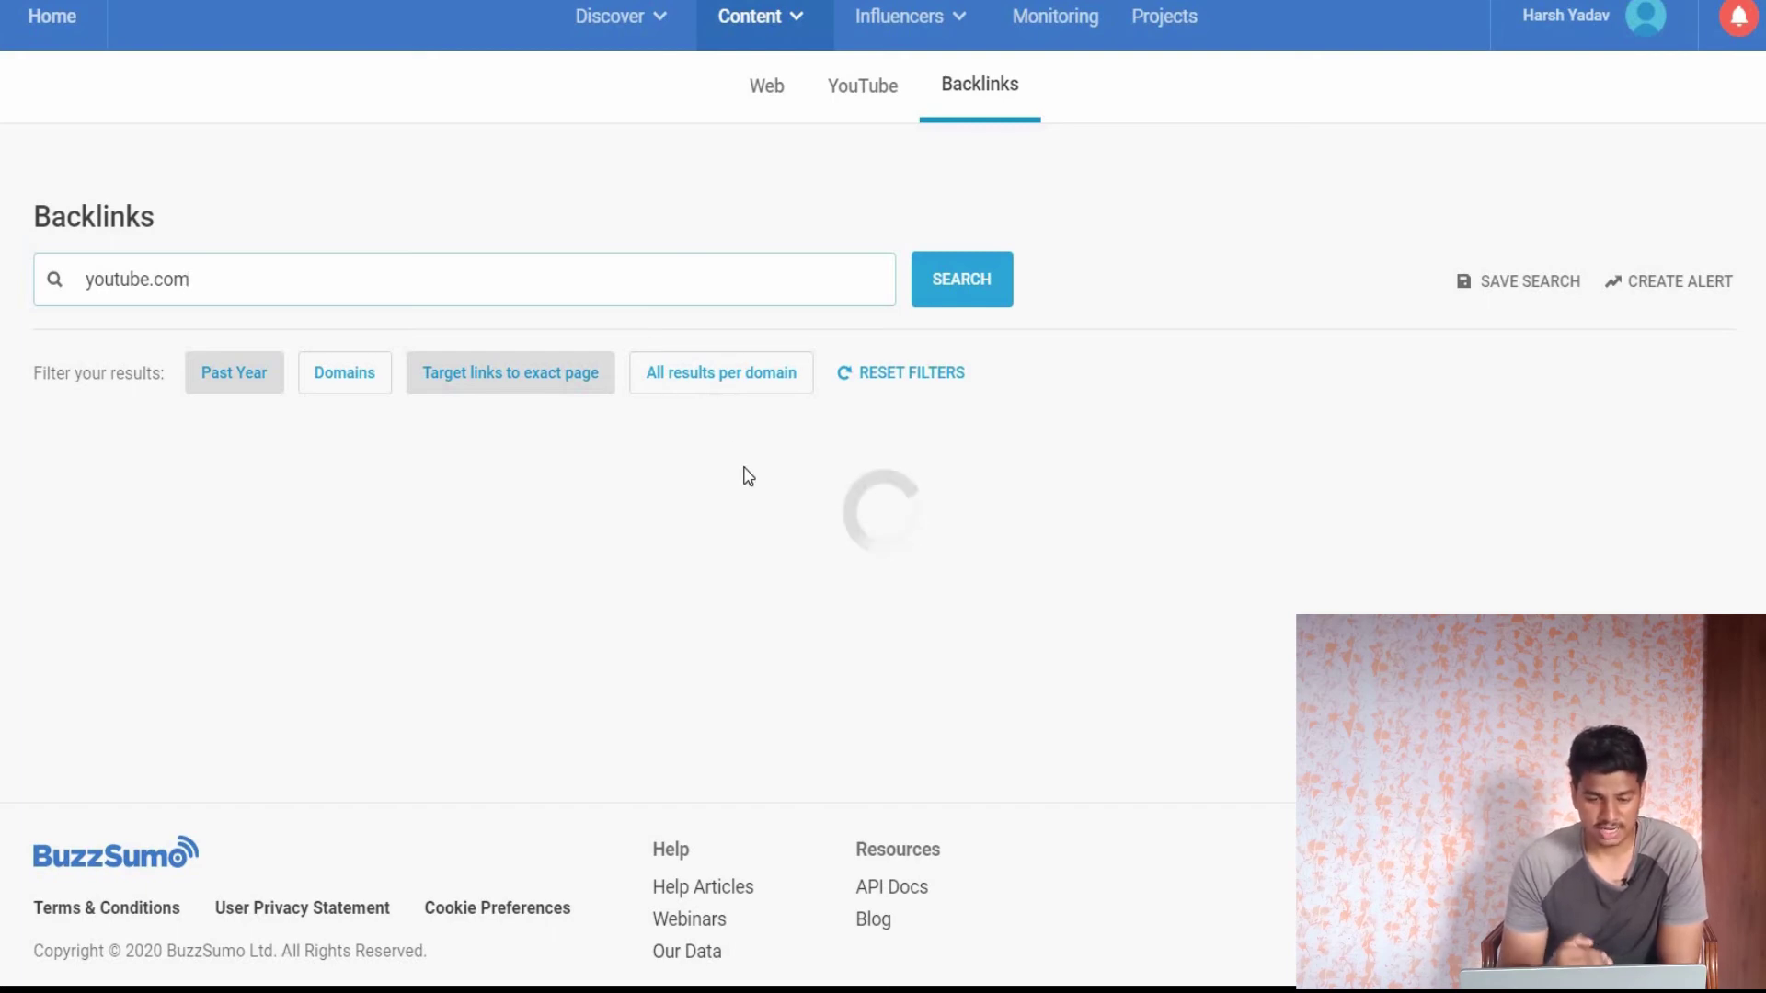
Step: Review the pages linking to youtube.com, comparing their sources, dates and engagement figures
{"action": "scroll", "coordinate": [748, 475], "scroll_direction": "down", "scroll_amount": 1}
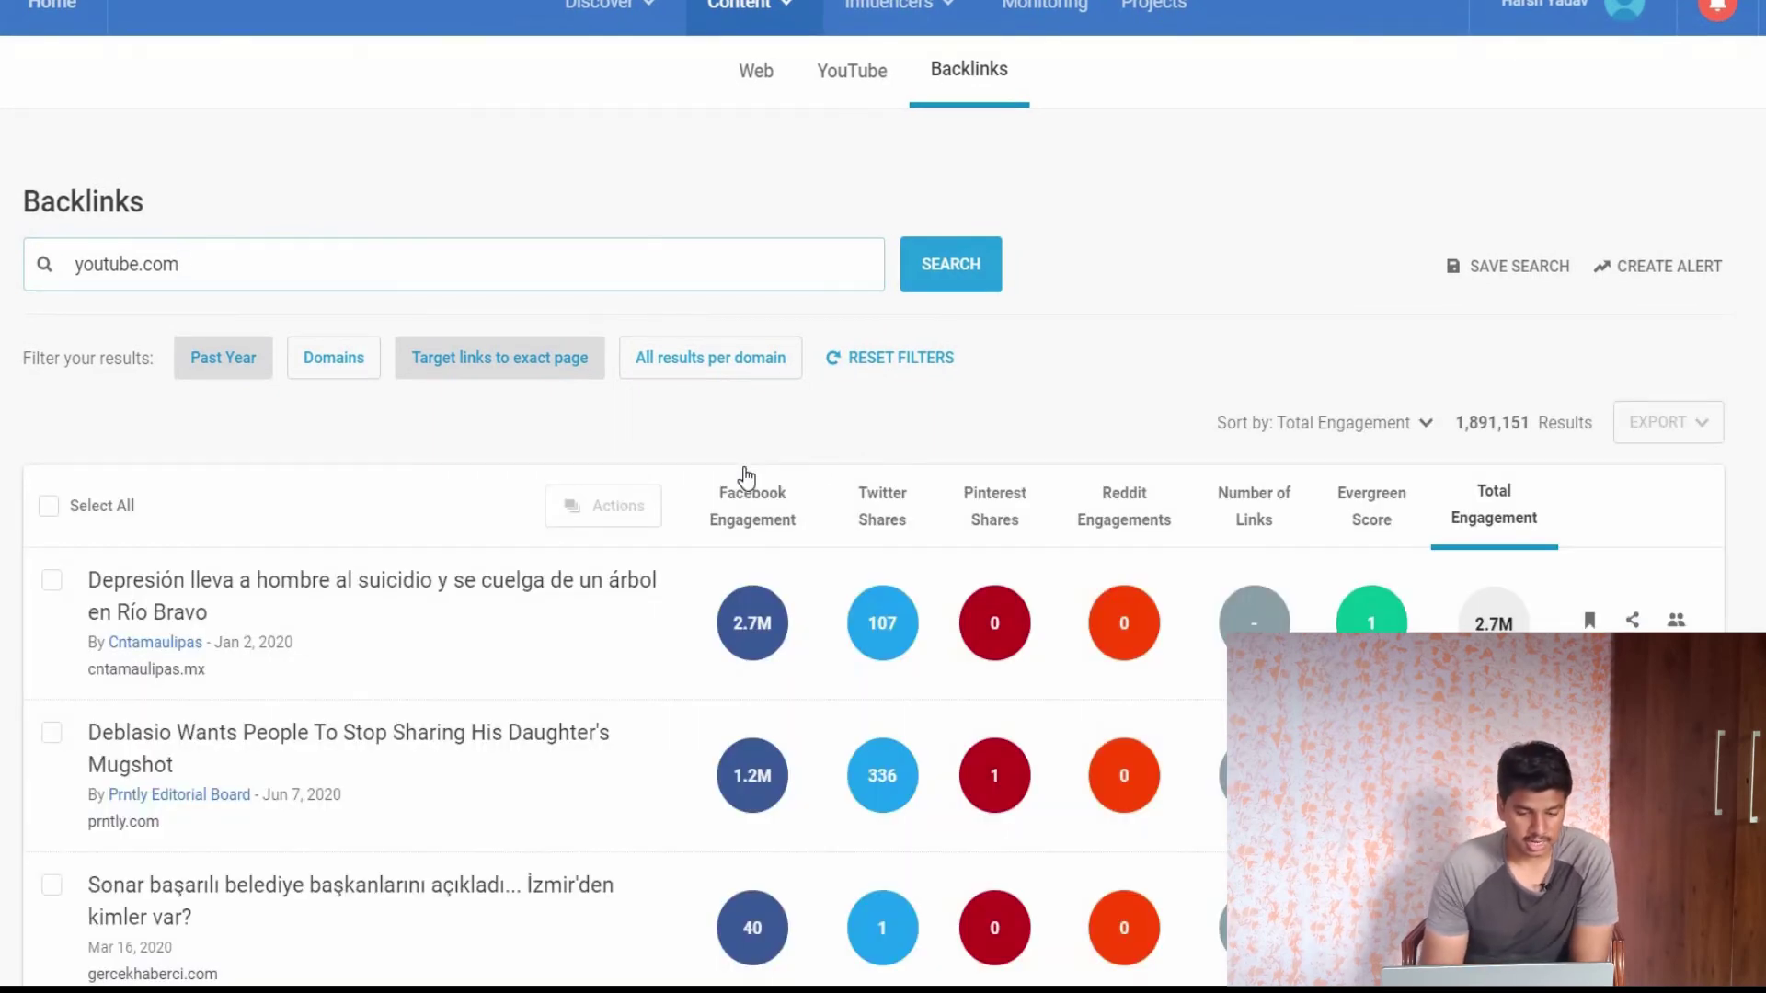
{"action": "scroll", "coordinate": [747, 475], "scroll_direction": "down", "scroll_amount": 3}
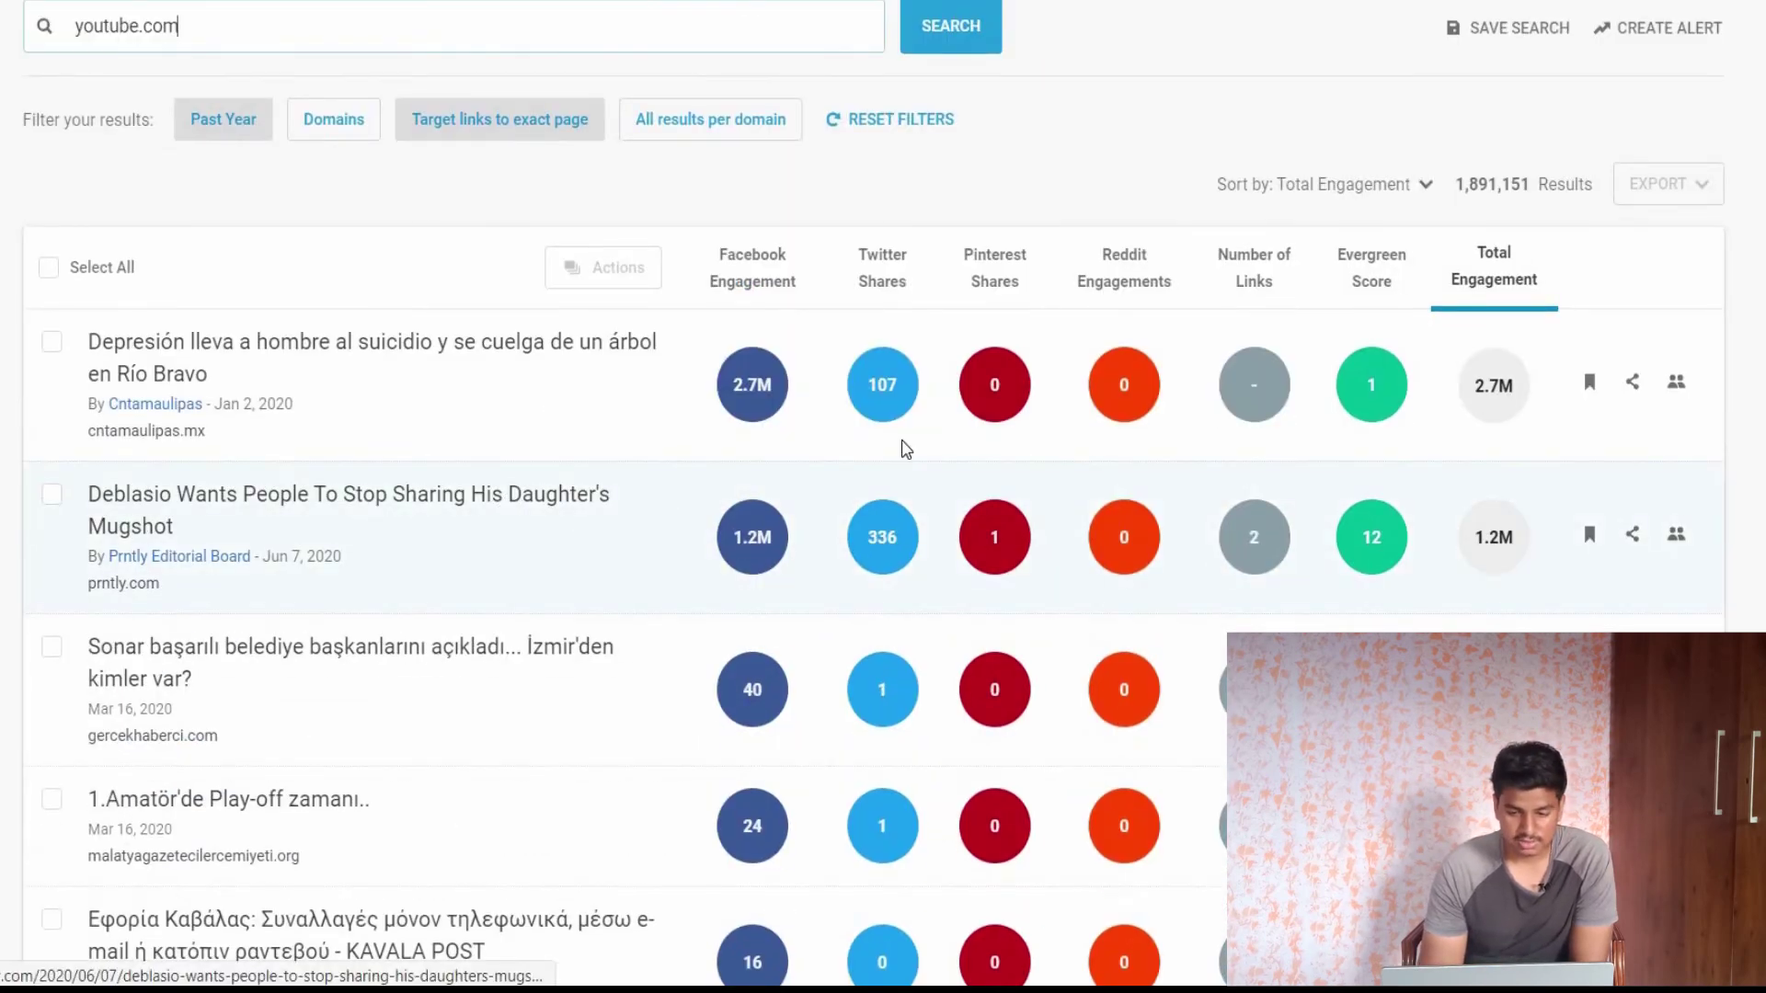
{"action": "mouse_move", "coordinate": [750, 397]}
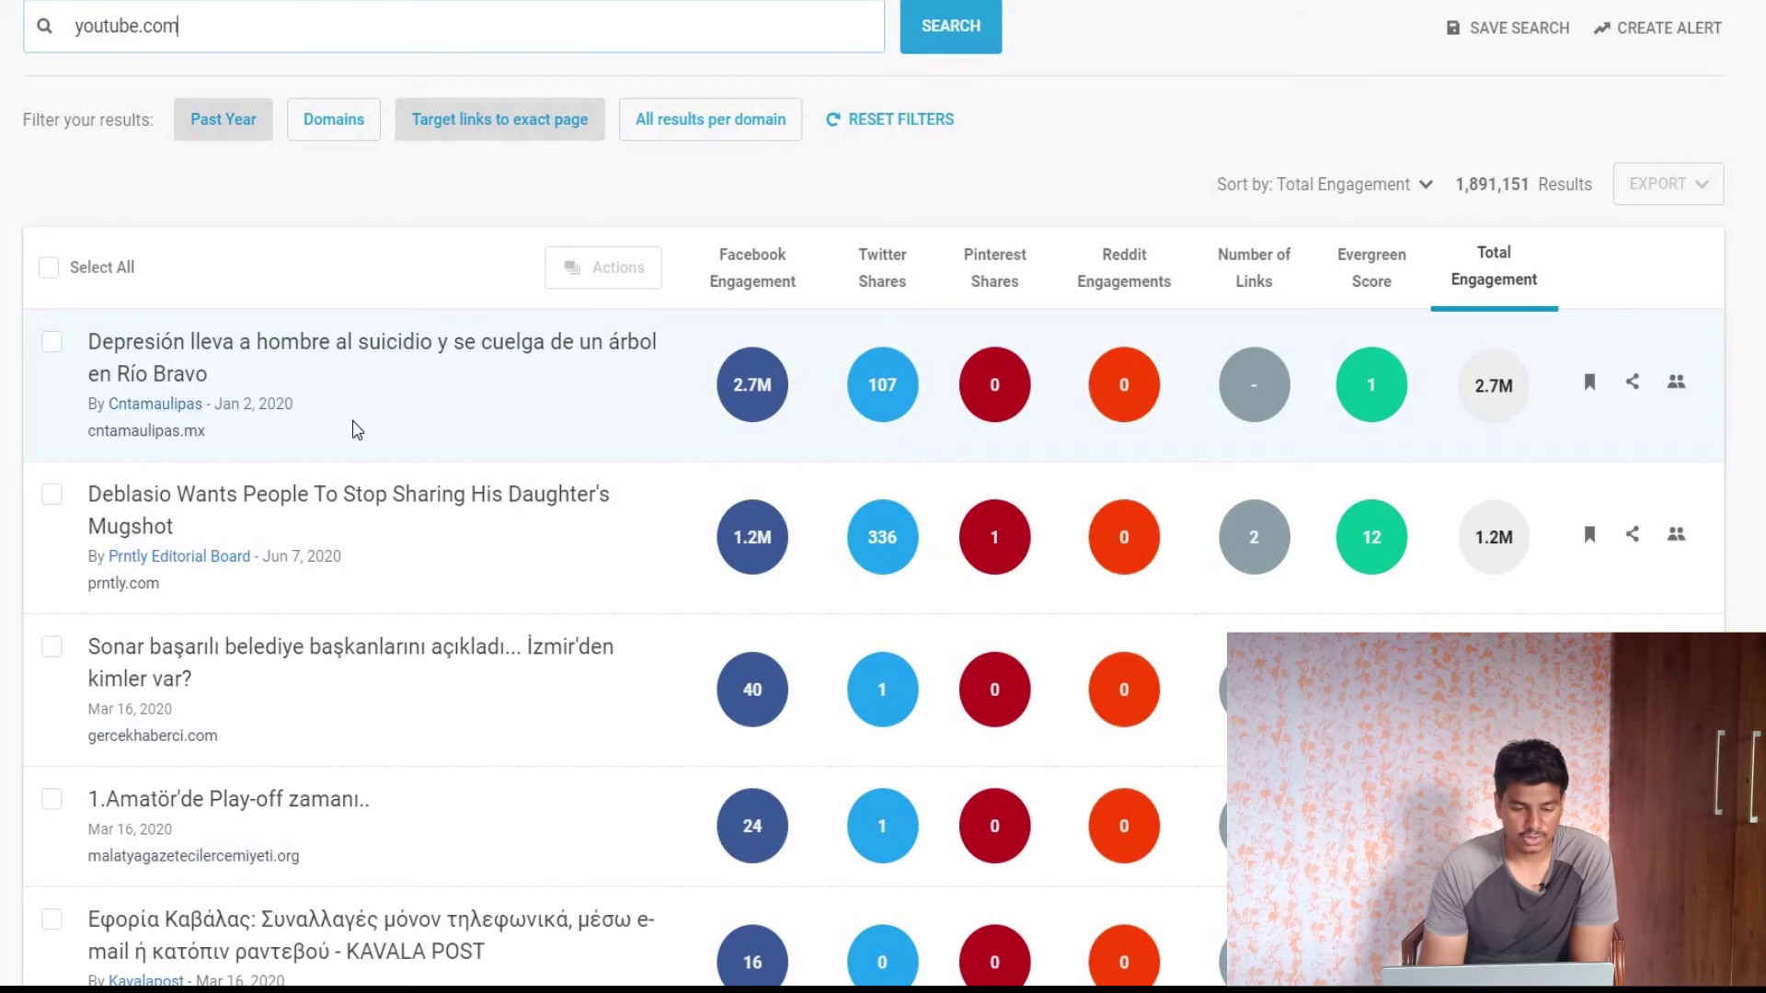
{"action": "scroll", "coordinate": [357, 430], "scroll_direction": "down", "scroll_amount": 10}
{"action": "scroll", "coordinate": [352, 421], "scroll_direction": "up", "scroll_amount": 8}
{"action": "scroll", "coordinate": [351, 421], "scroll_direction": "up", "scroll_amount": 8}
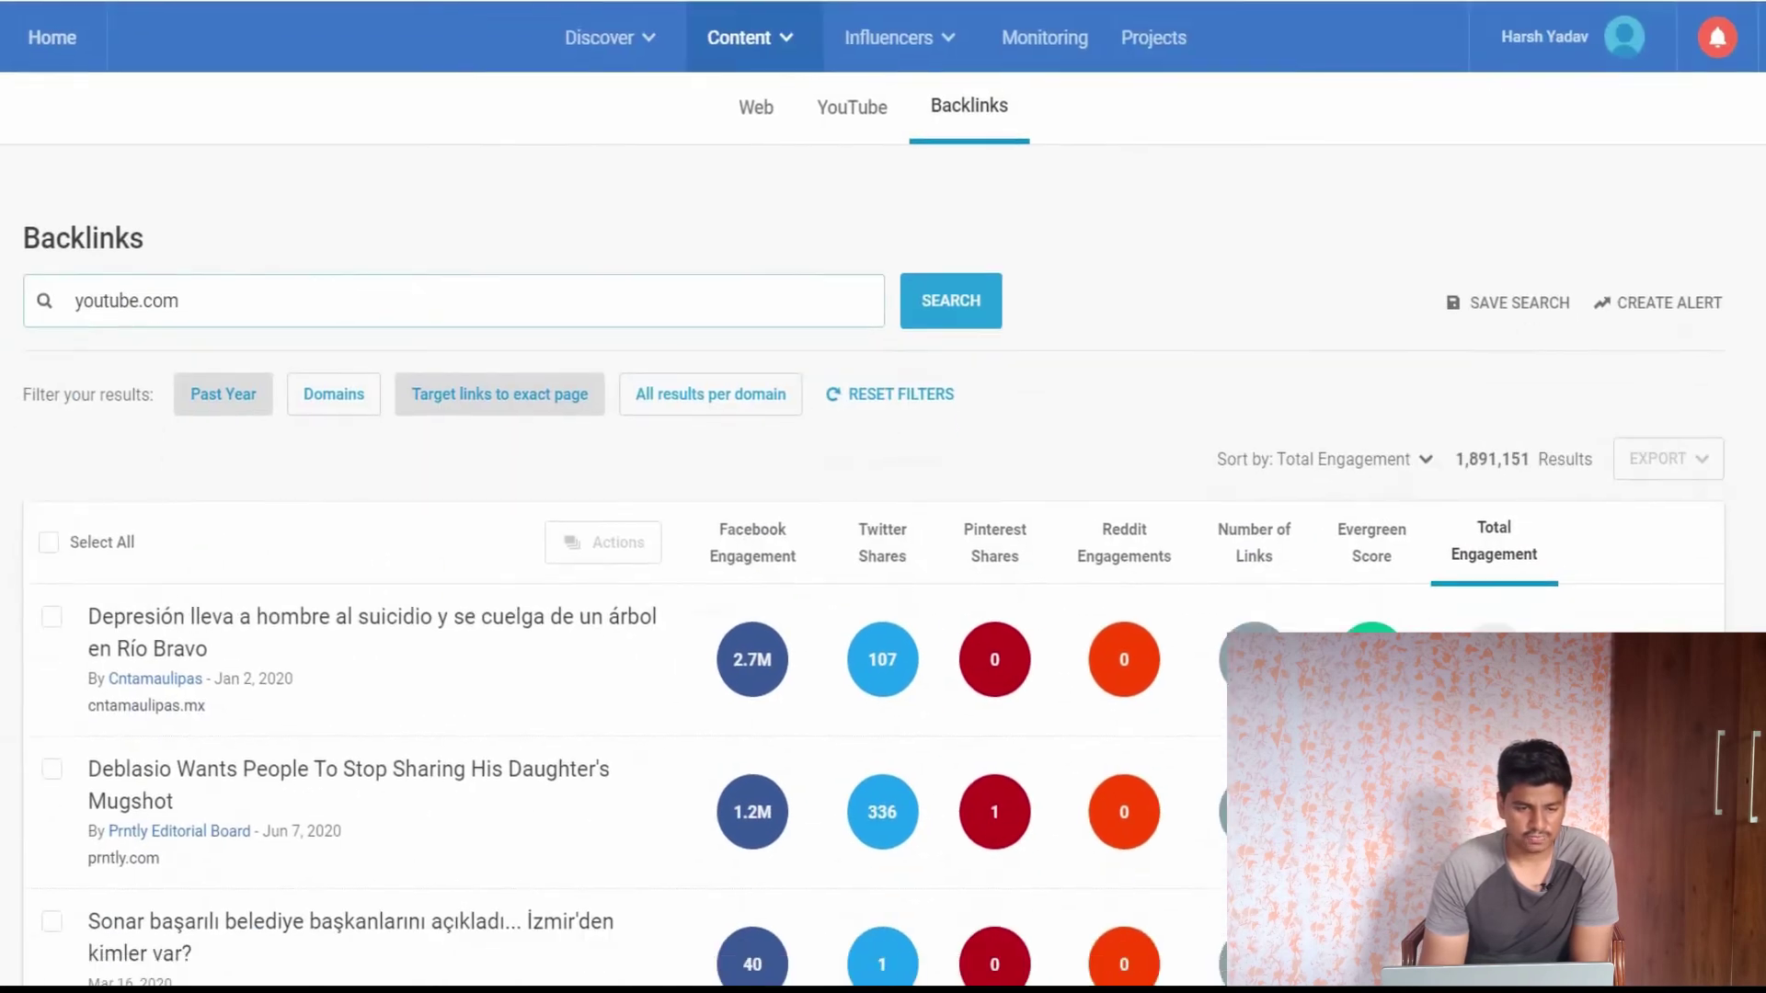
Step: Open the Twitter influencer search from the home page and find influencers whose profile includes "Content Marketing"
{"action": "left_click", "coordinate": [60, 31]}
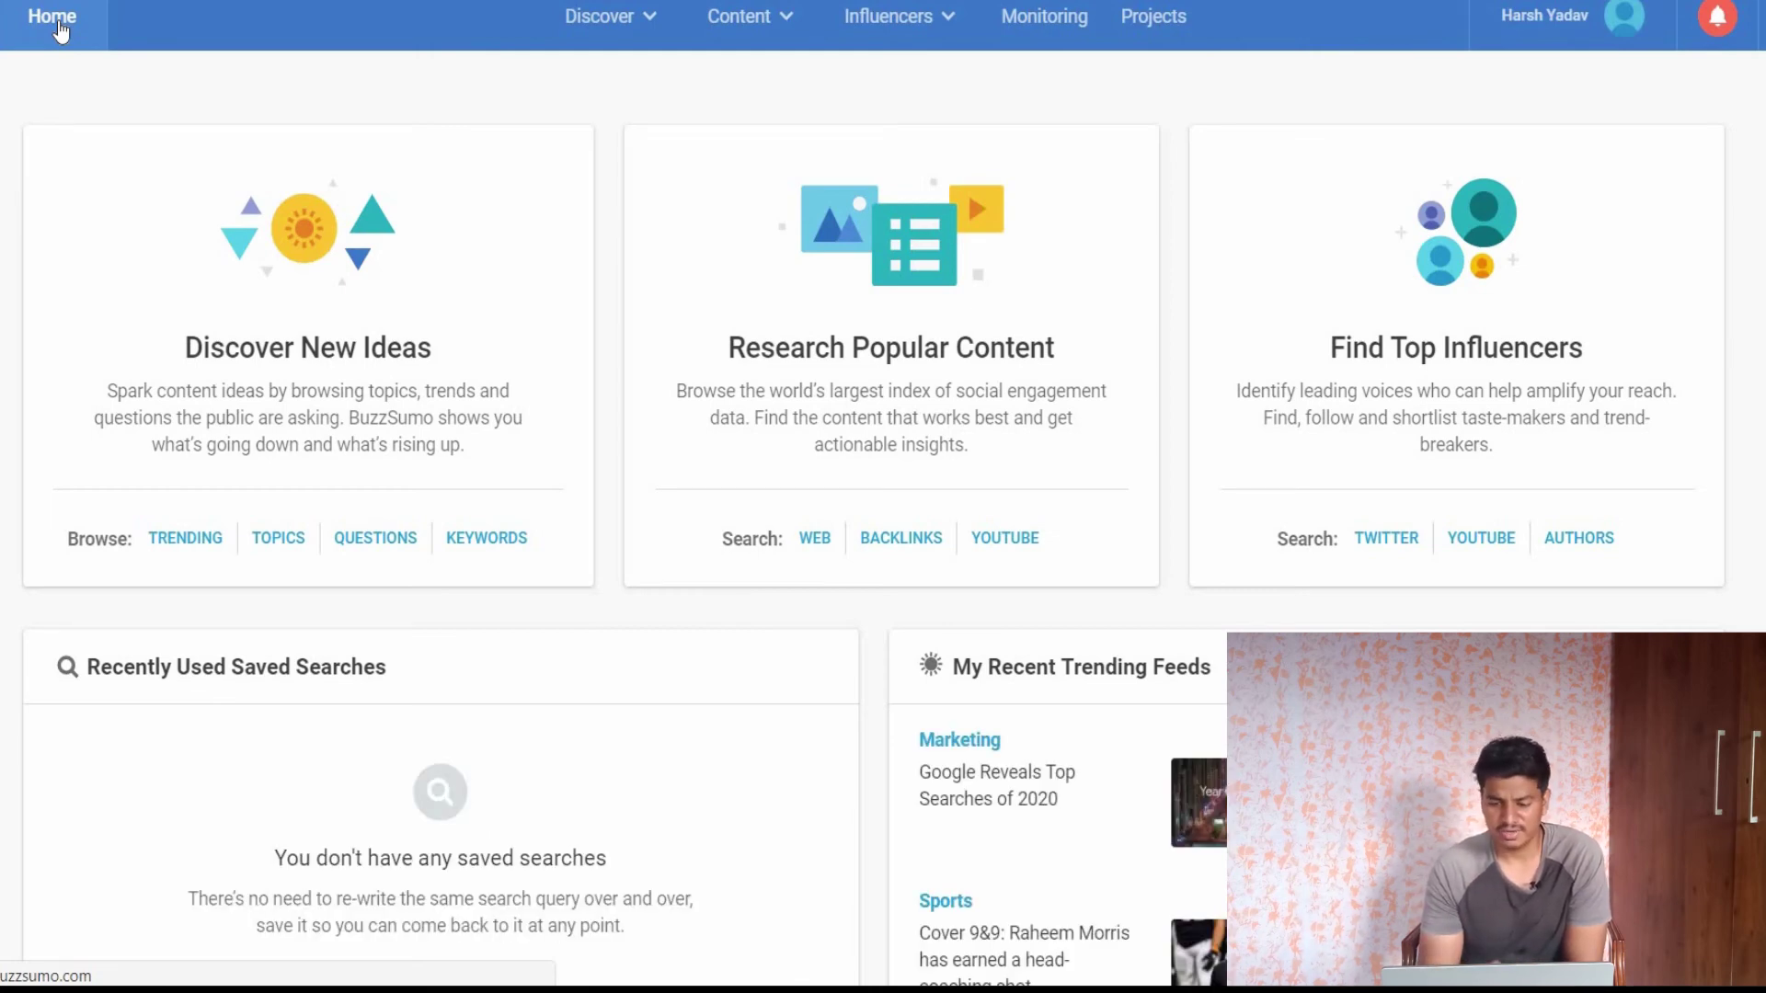
{"action": "left_click", "coordinate": [1386, 538]}
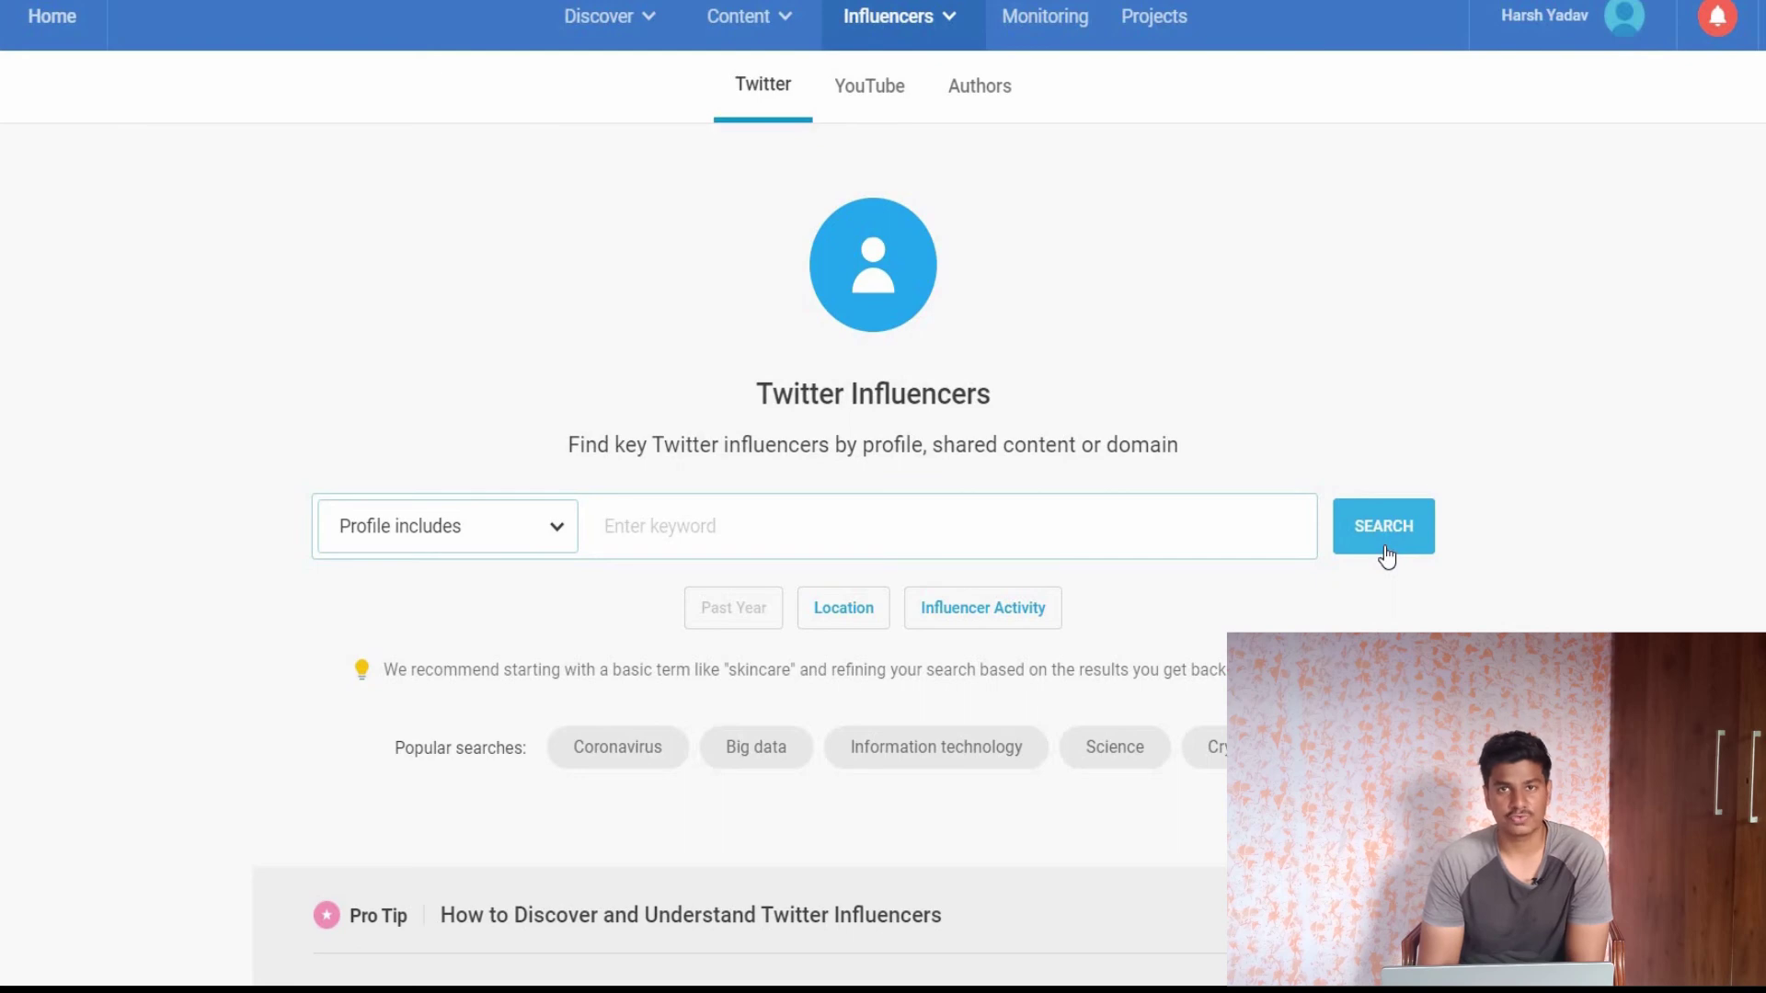
{"action": "left_click", "coordinate": [1013, 513]}
{"action": "type", "text": "C"}
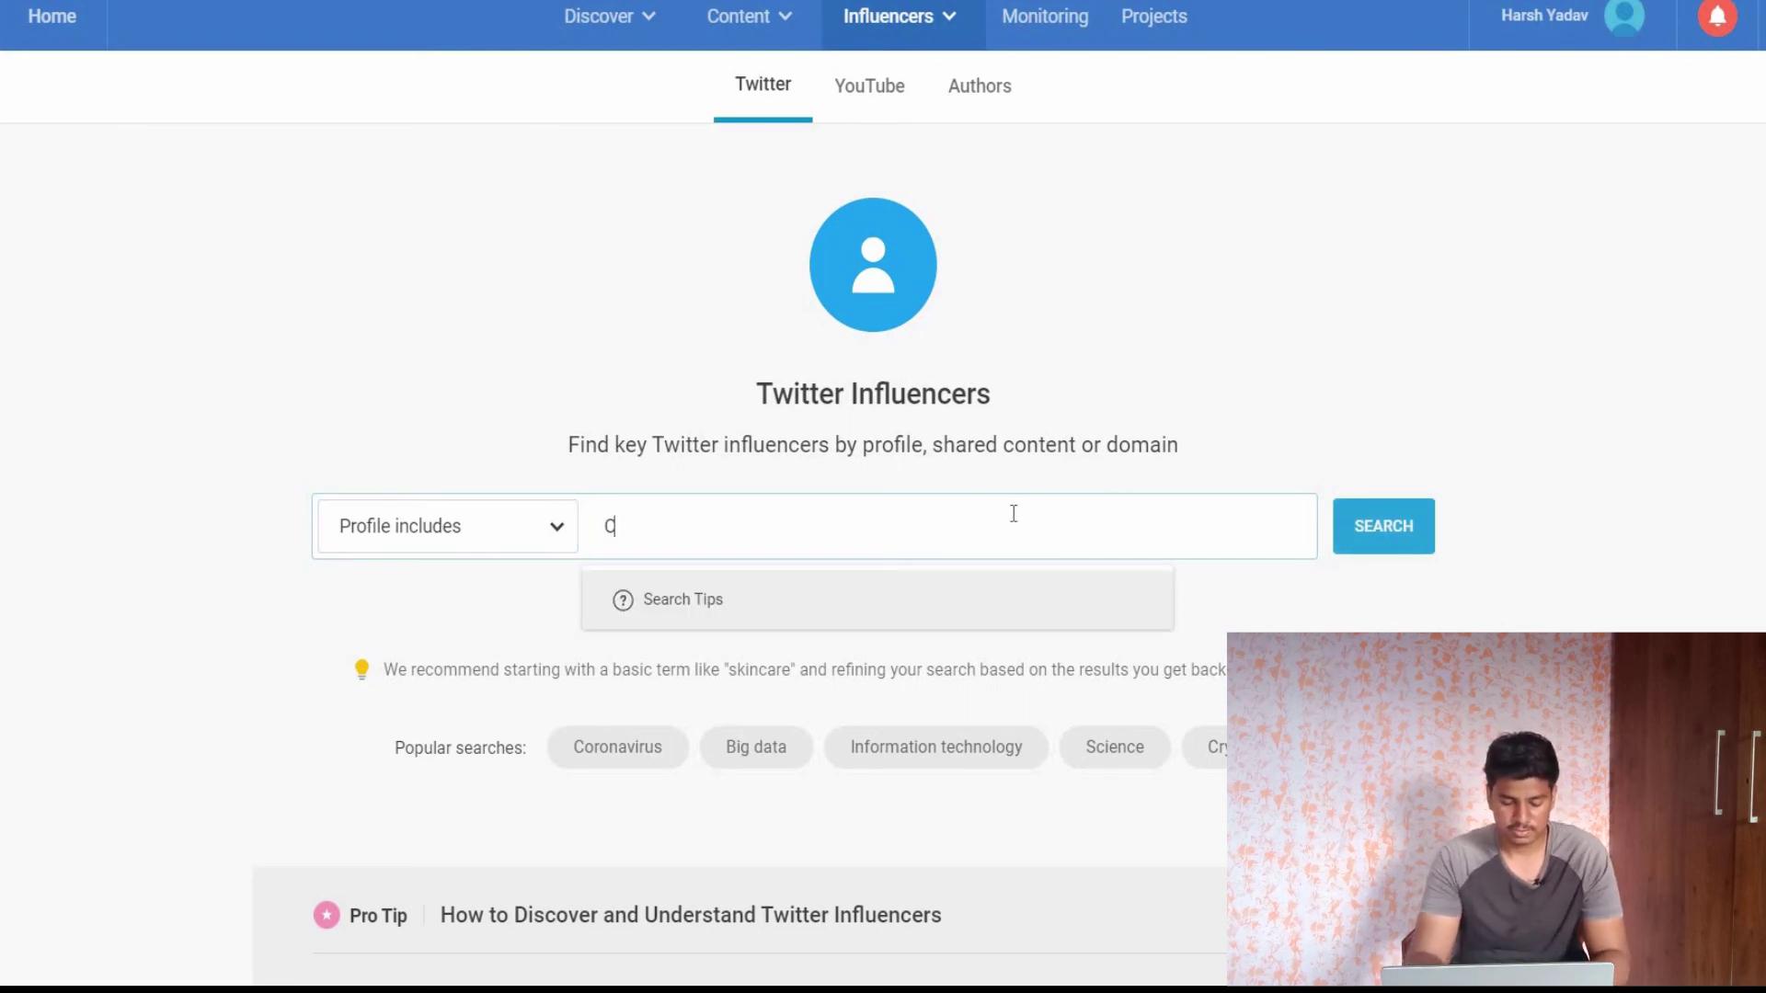
{"action": "type", "text": "ontent"}
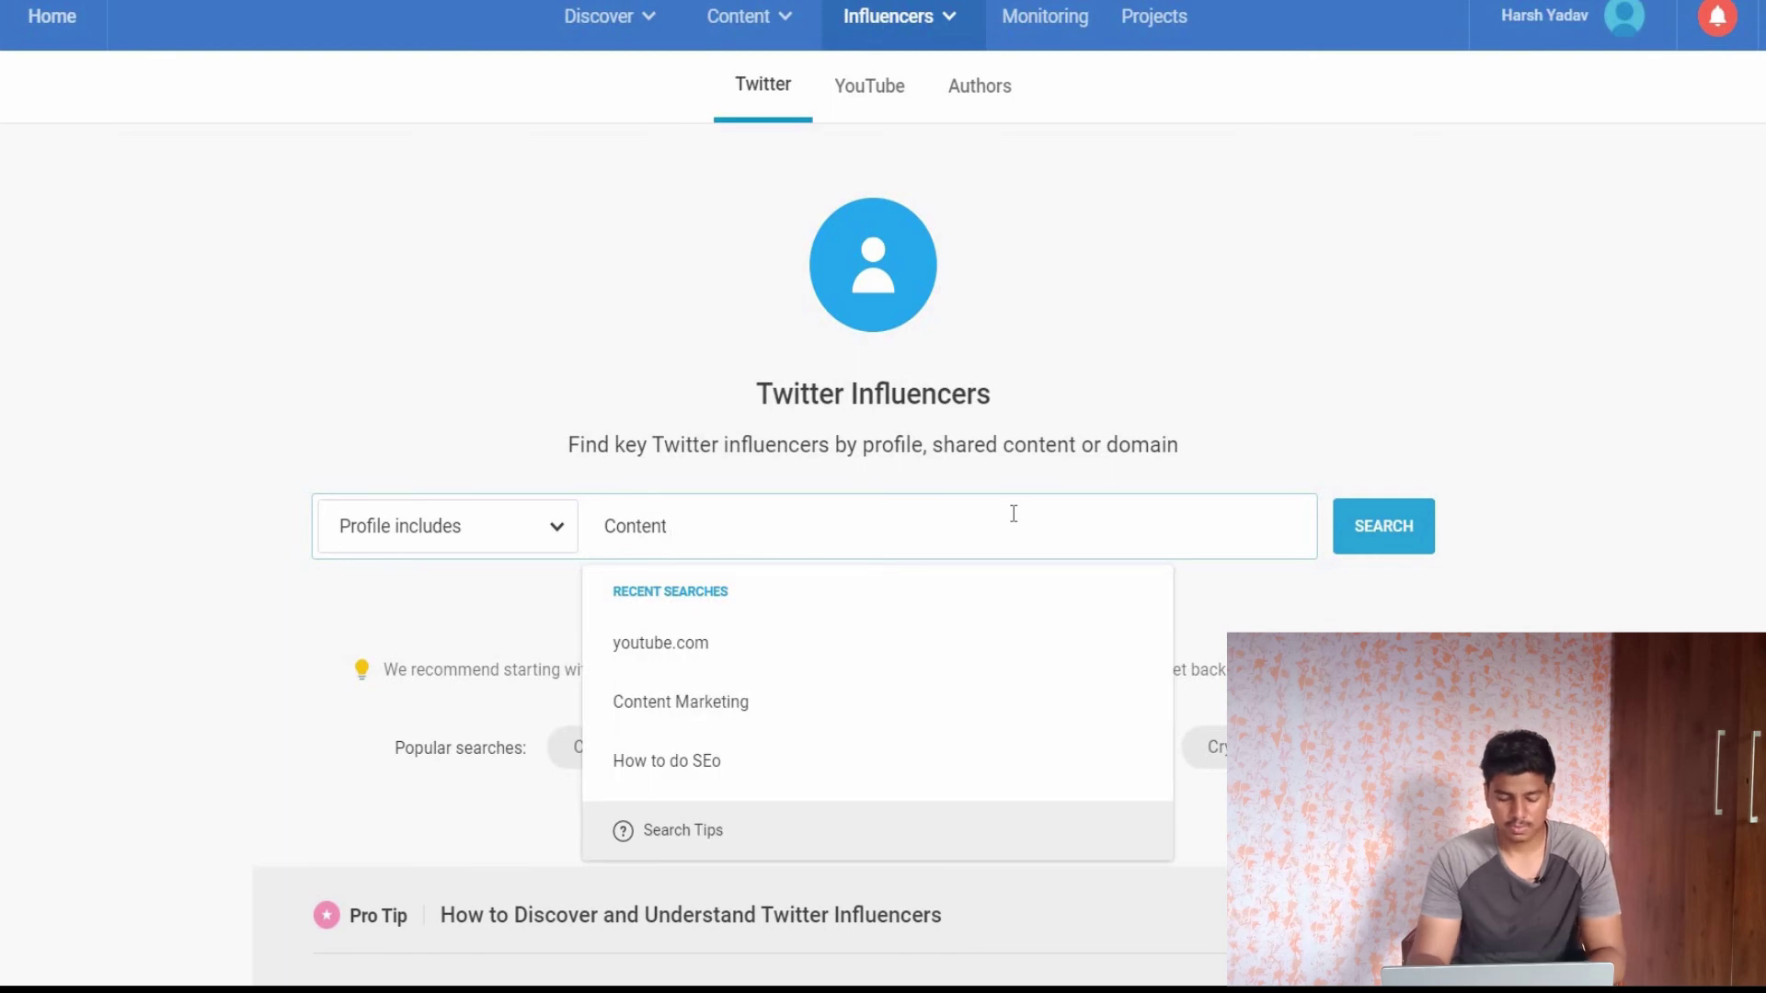
{"action": "type", "text": " Marketing"}
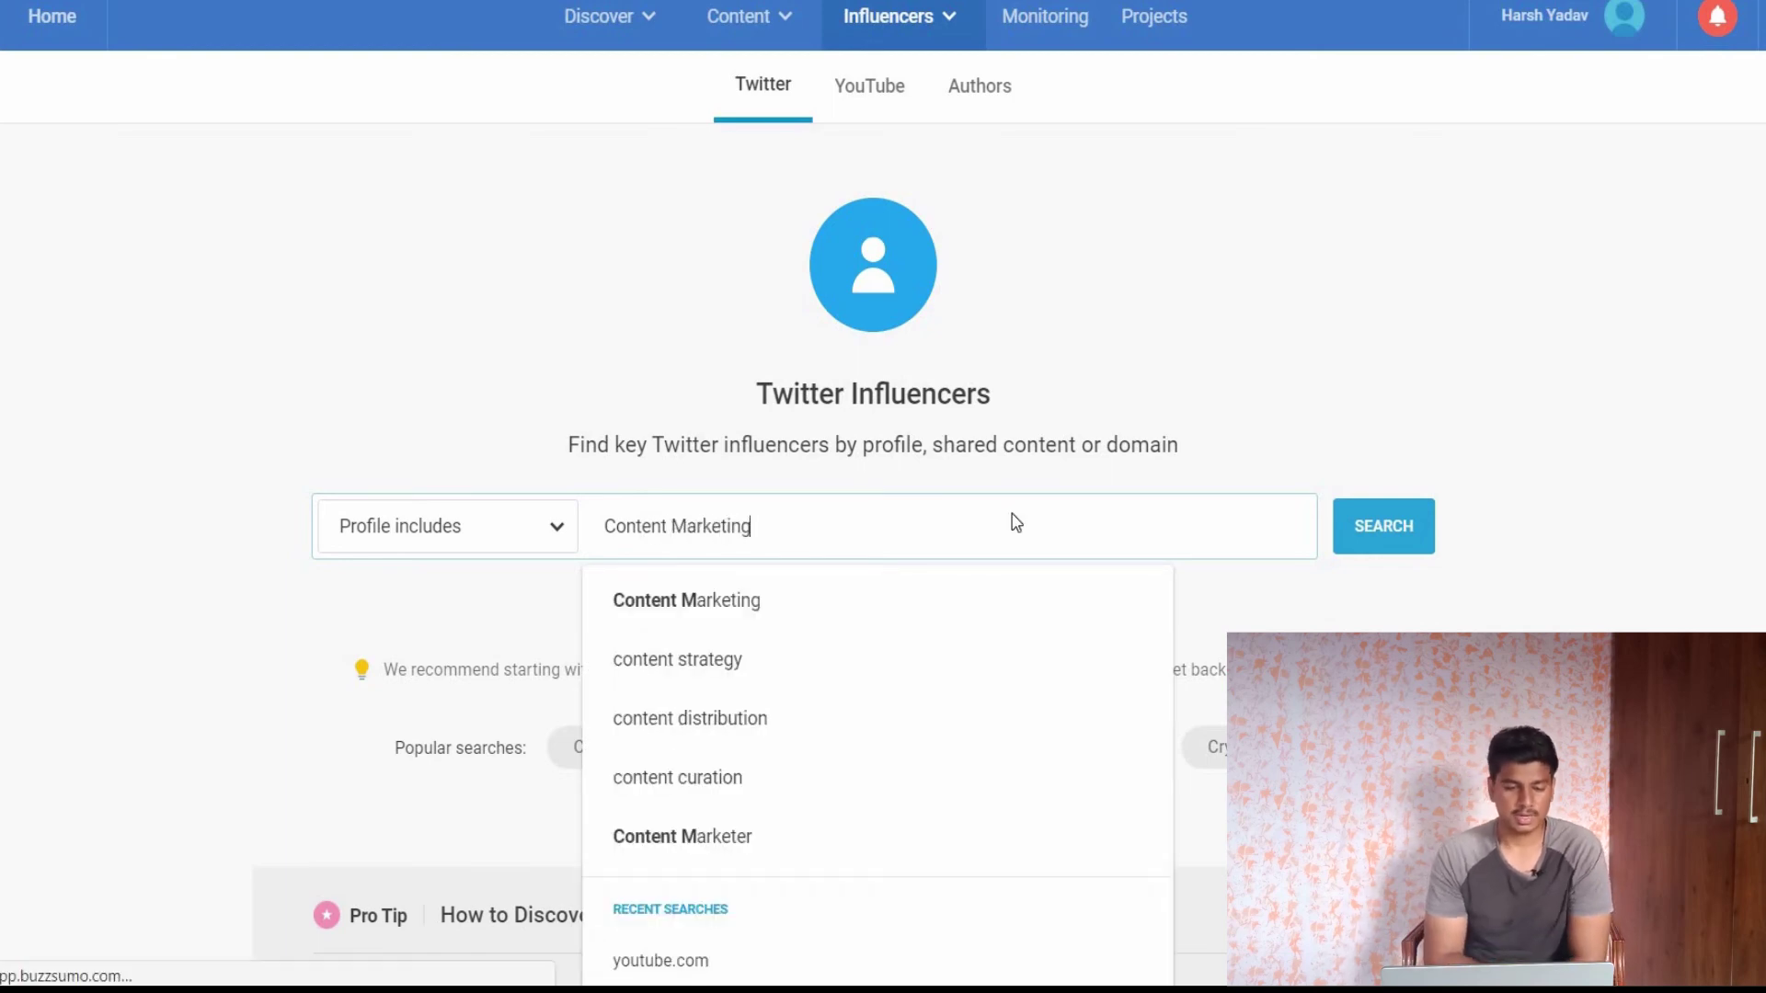
{"action": "key", "text": "Return"}
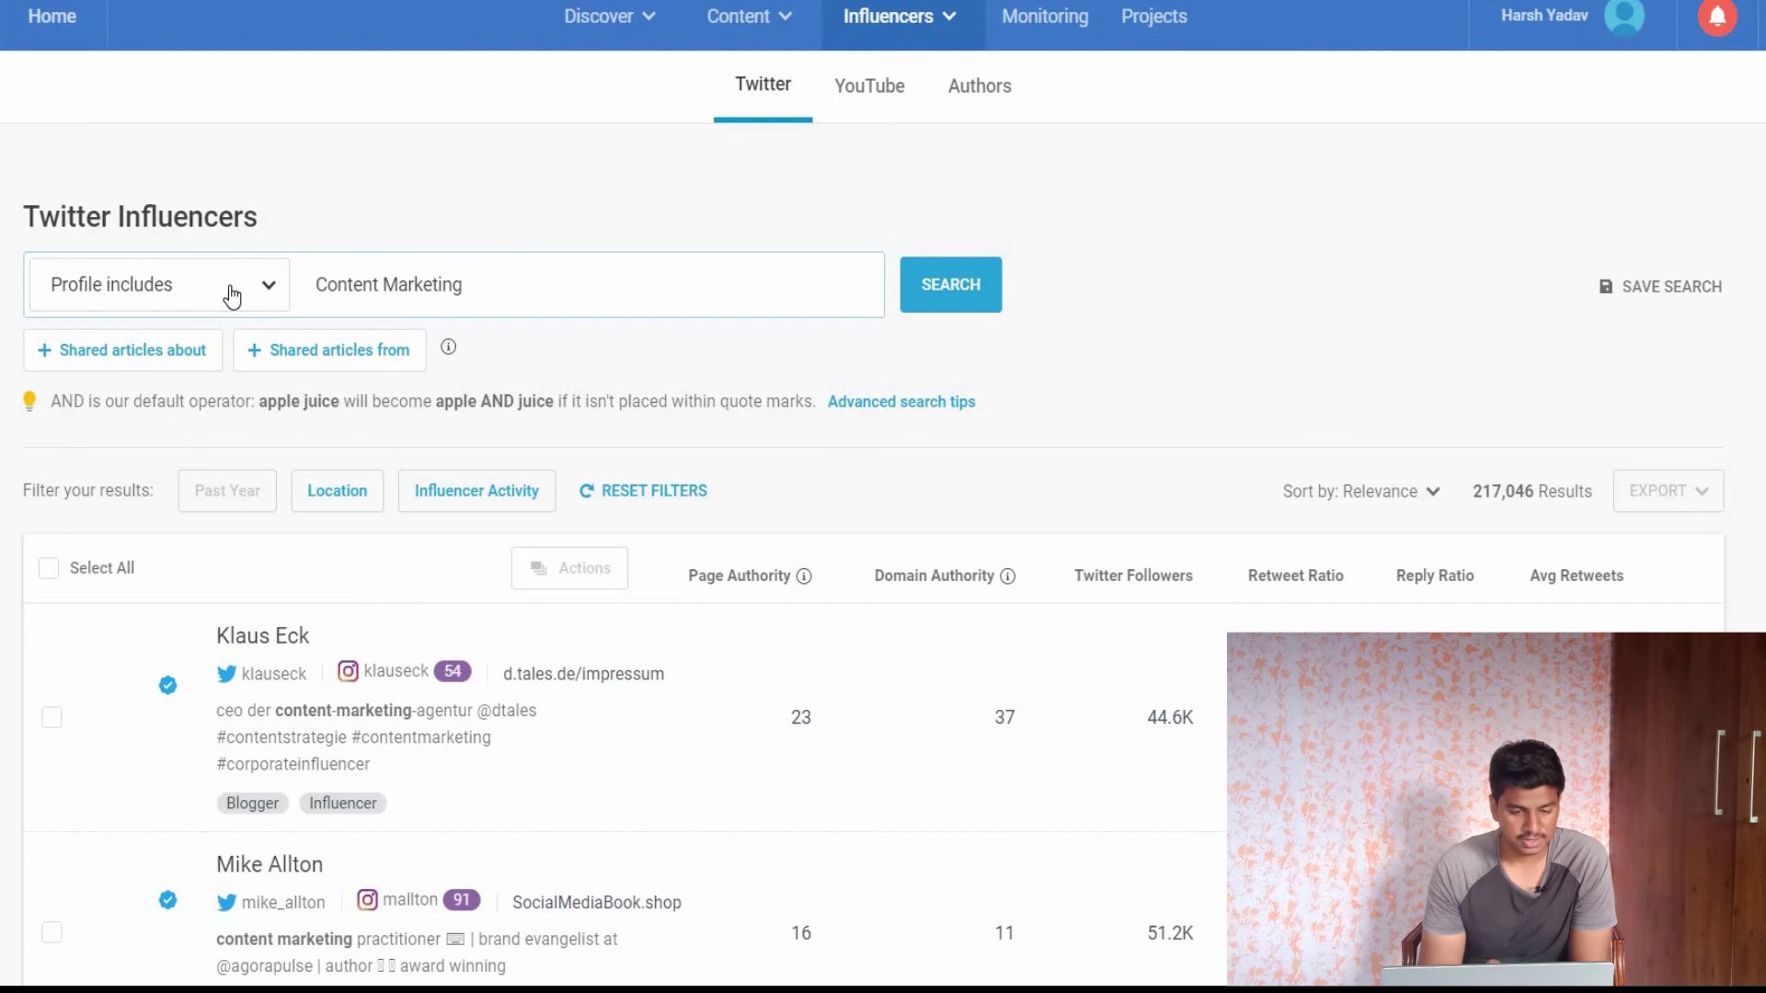
Step: Check which search modes and recent searches are offered for the Twitter influencer search, leaving "Profile includes" selected
{"action": "left_click", "coordinate": [231, 295]}
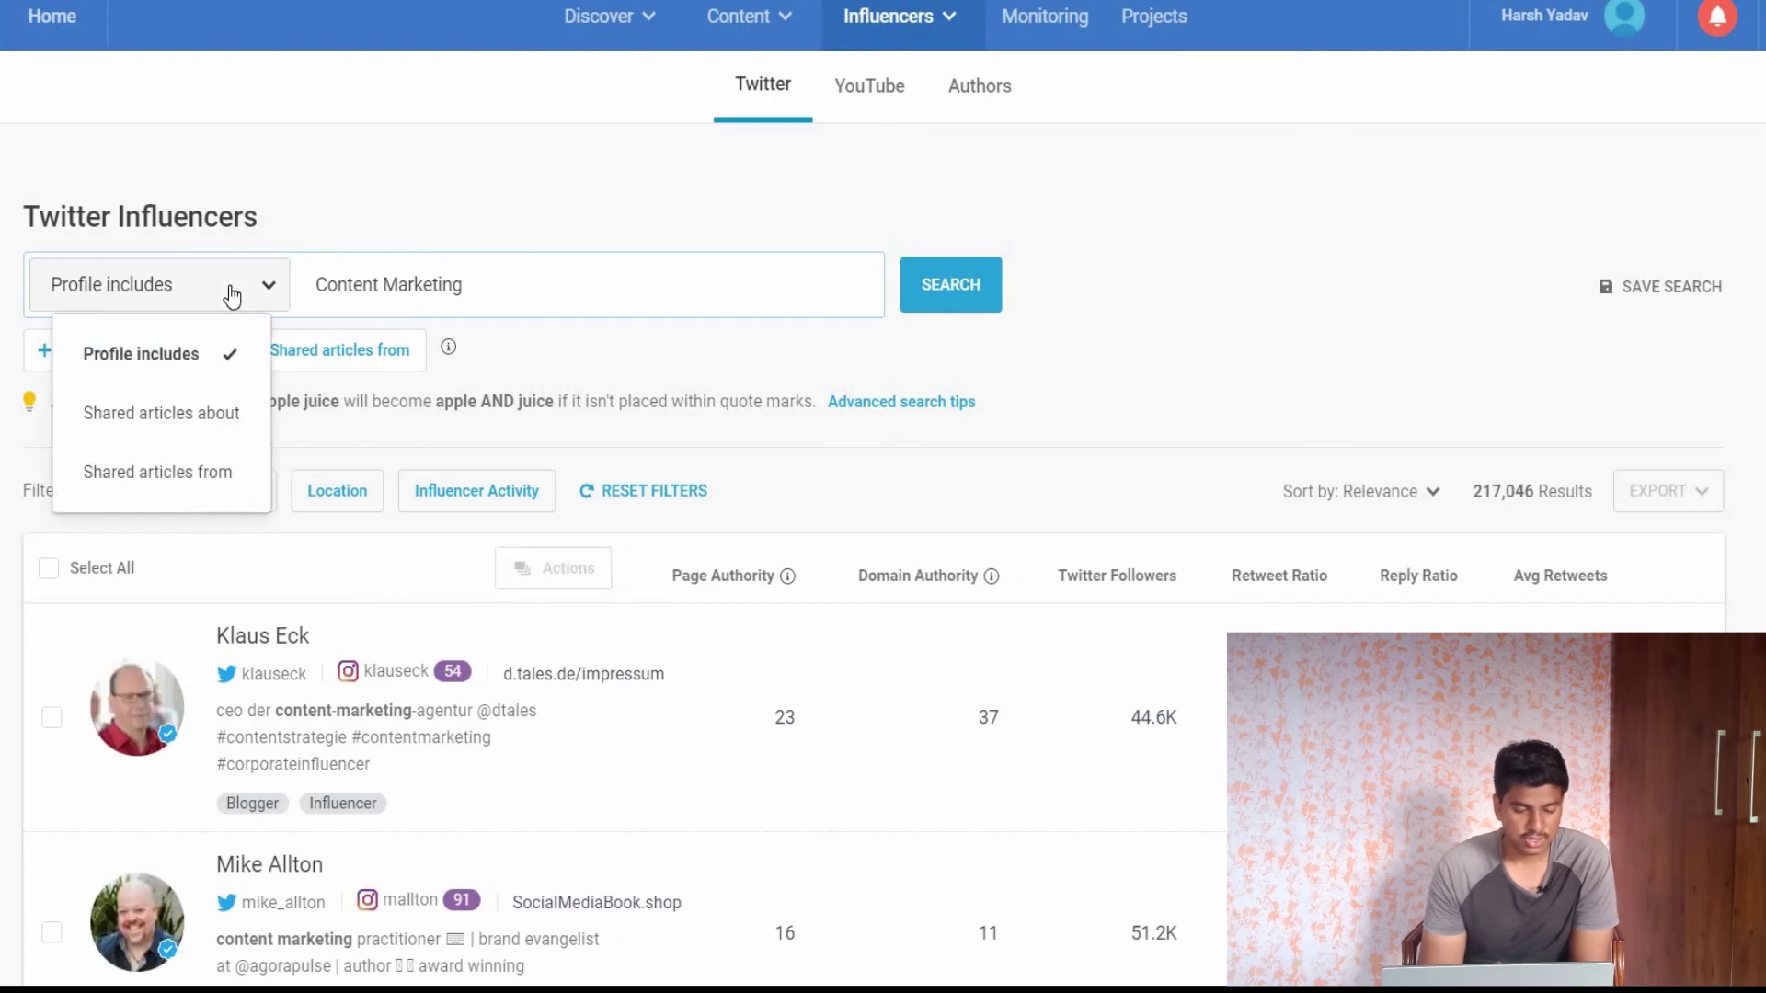
{"action": "left_click", "coordinate": [232, 295]}
{"action": "left_click", "coordinate": [232, 295]}
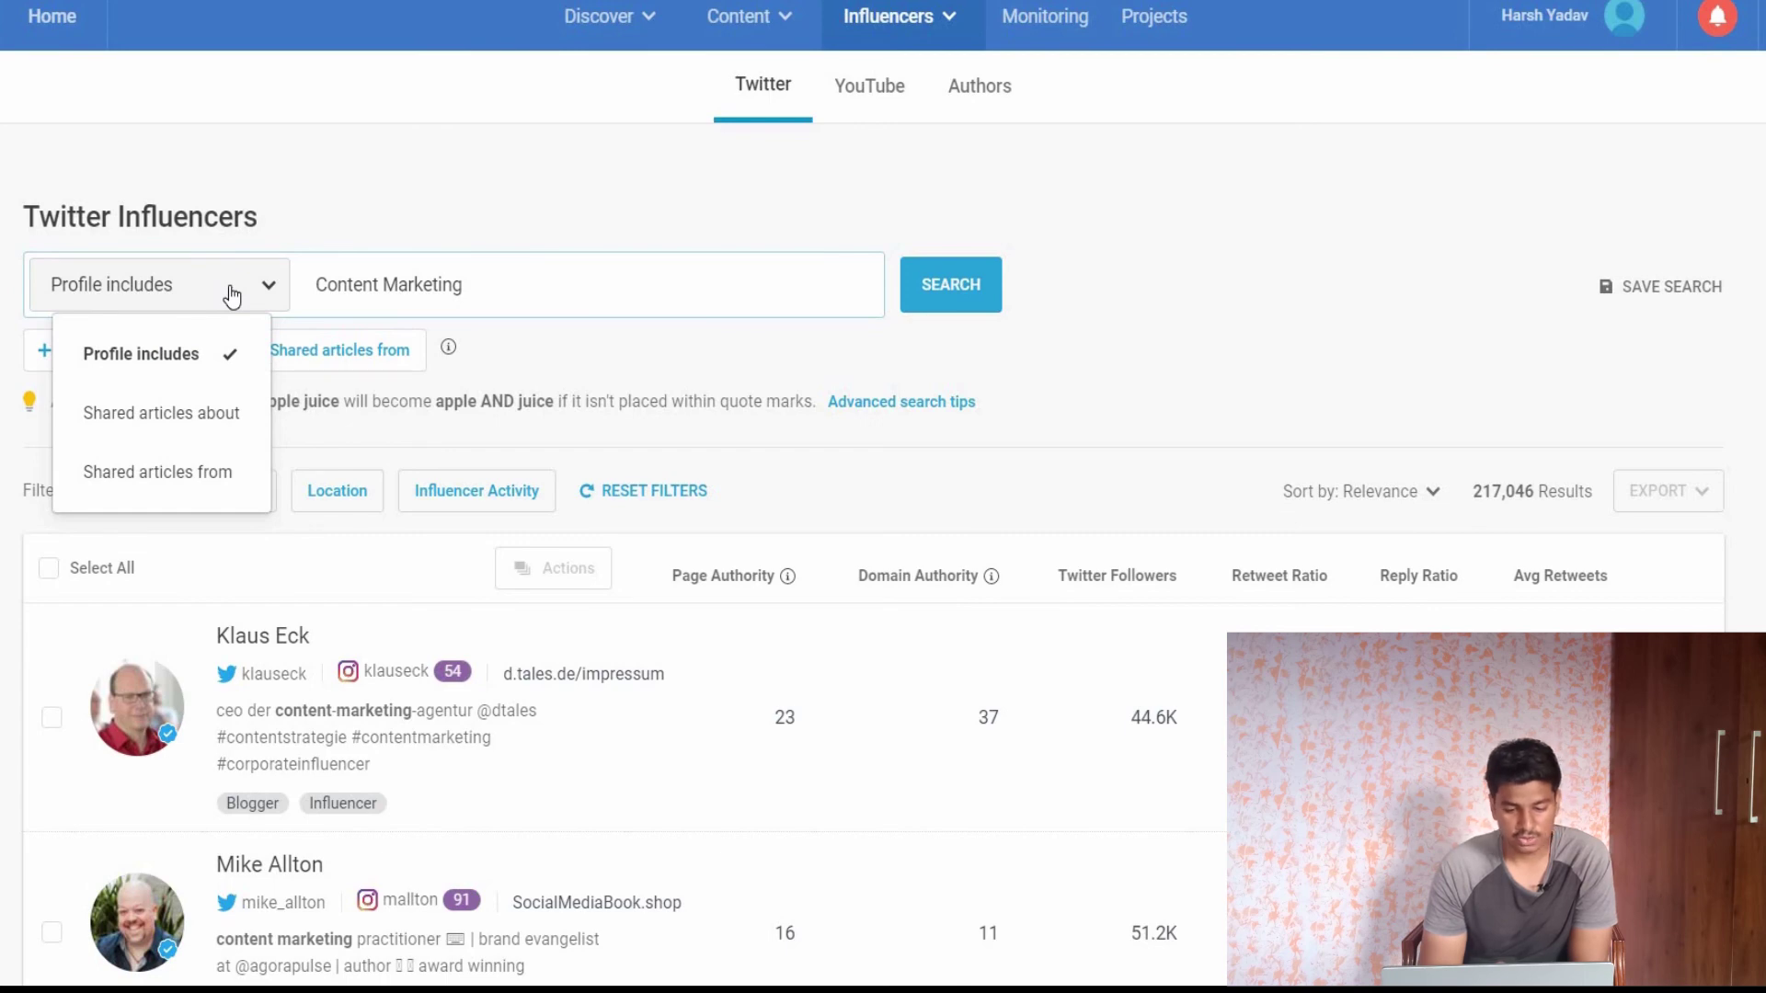
{"action": "left_click", "coordinate": [550, 264]}
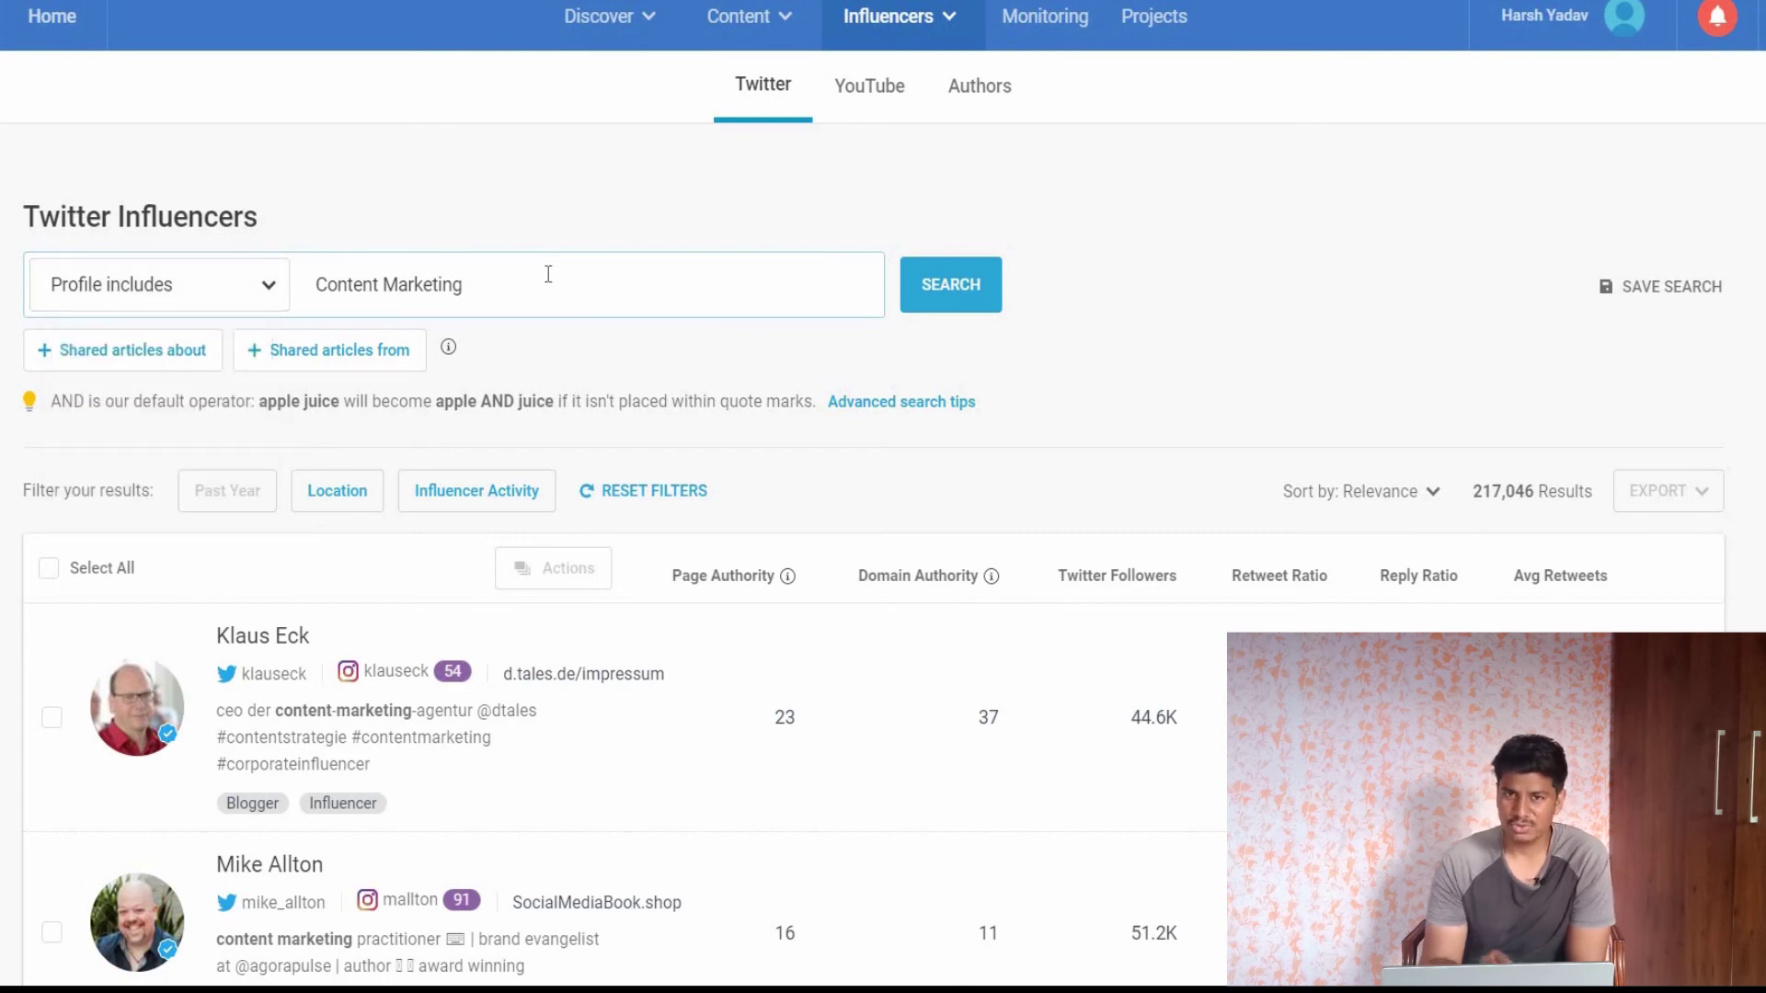
{"action": "left_click", "coordinate": [548, 274]}
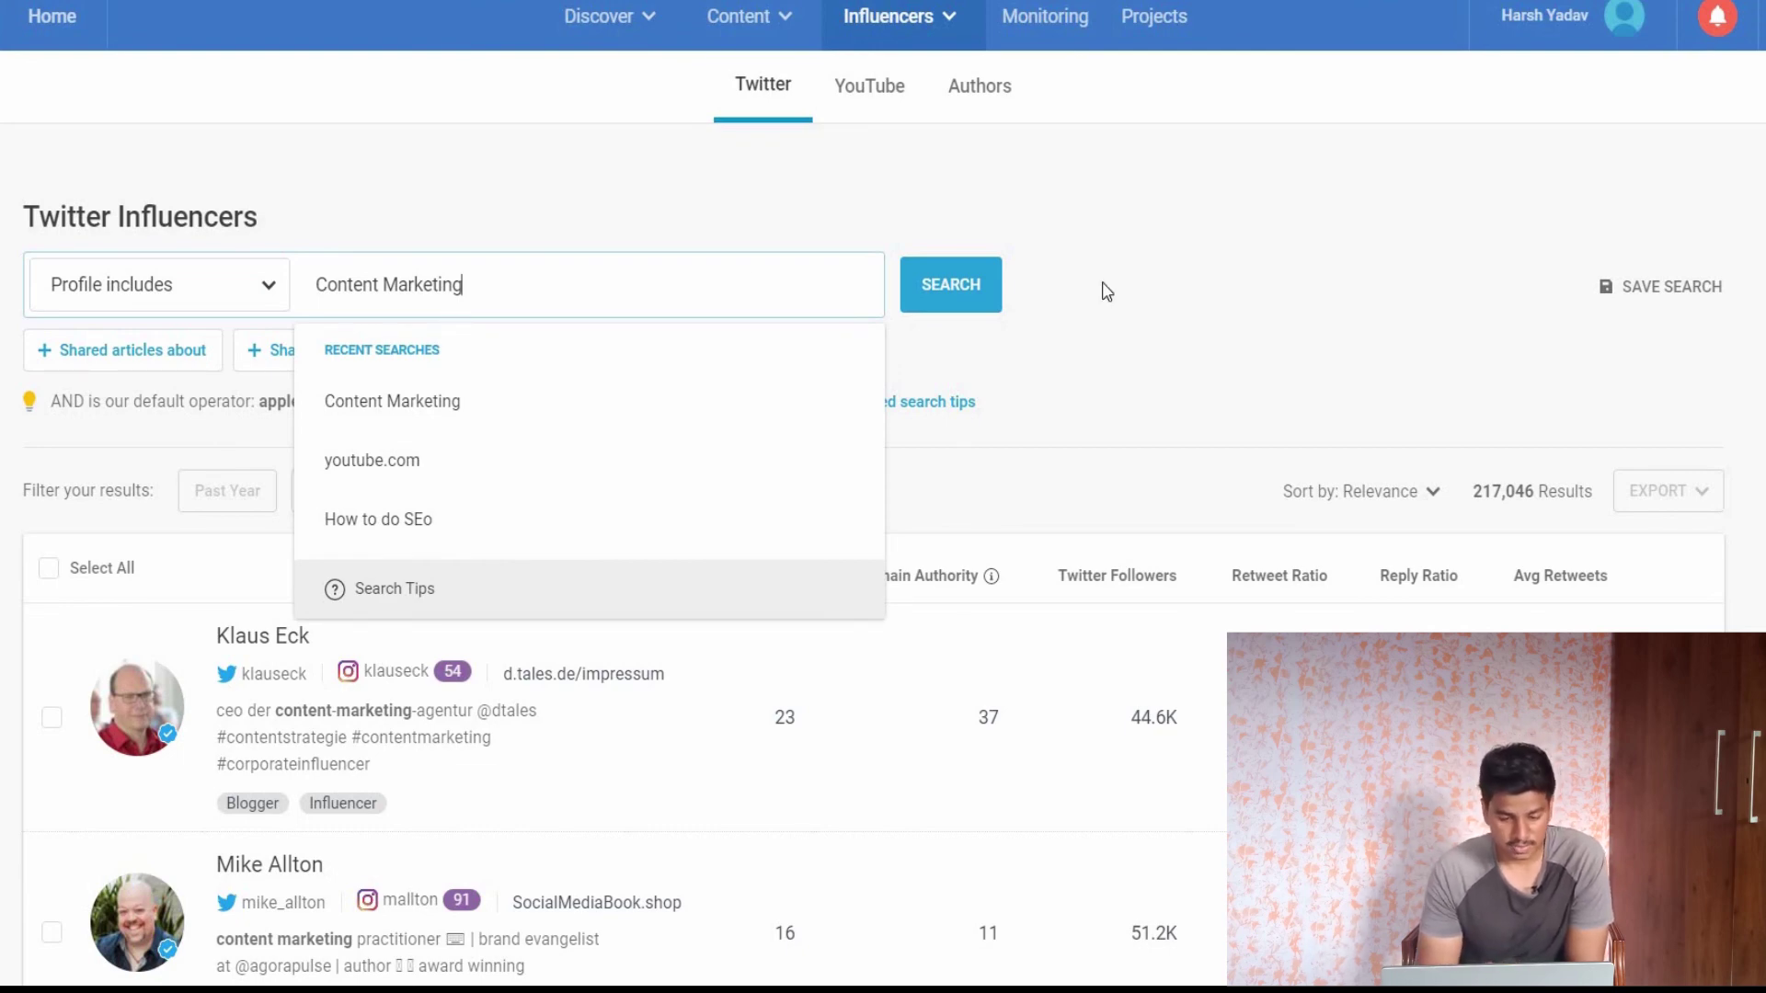
{"action": "left_click", "coordinate": [246, 793]}
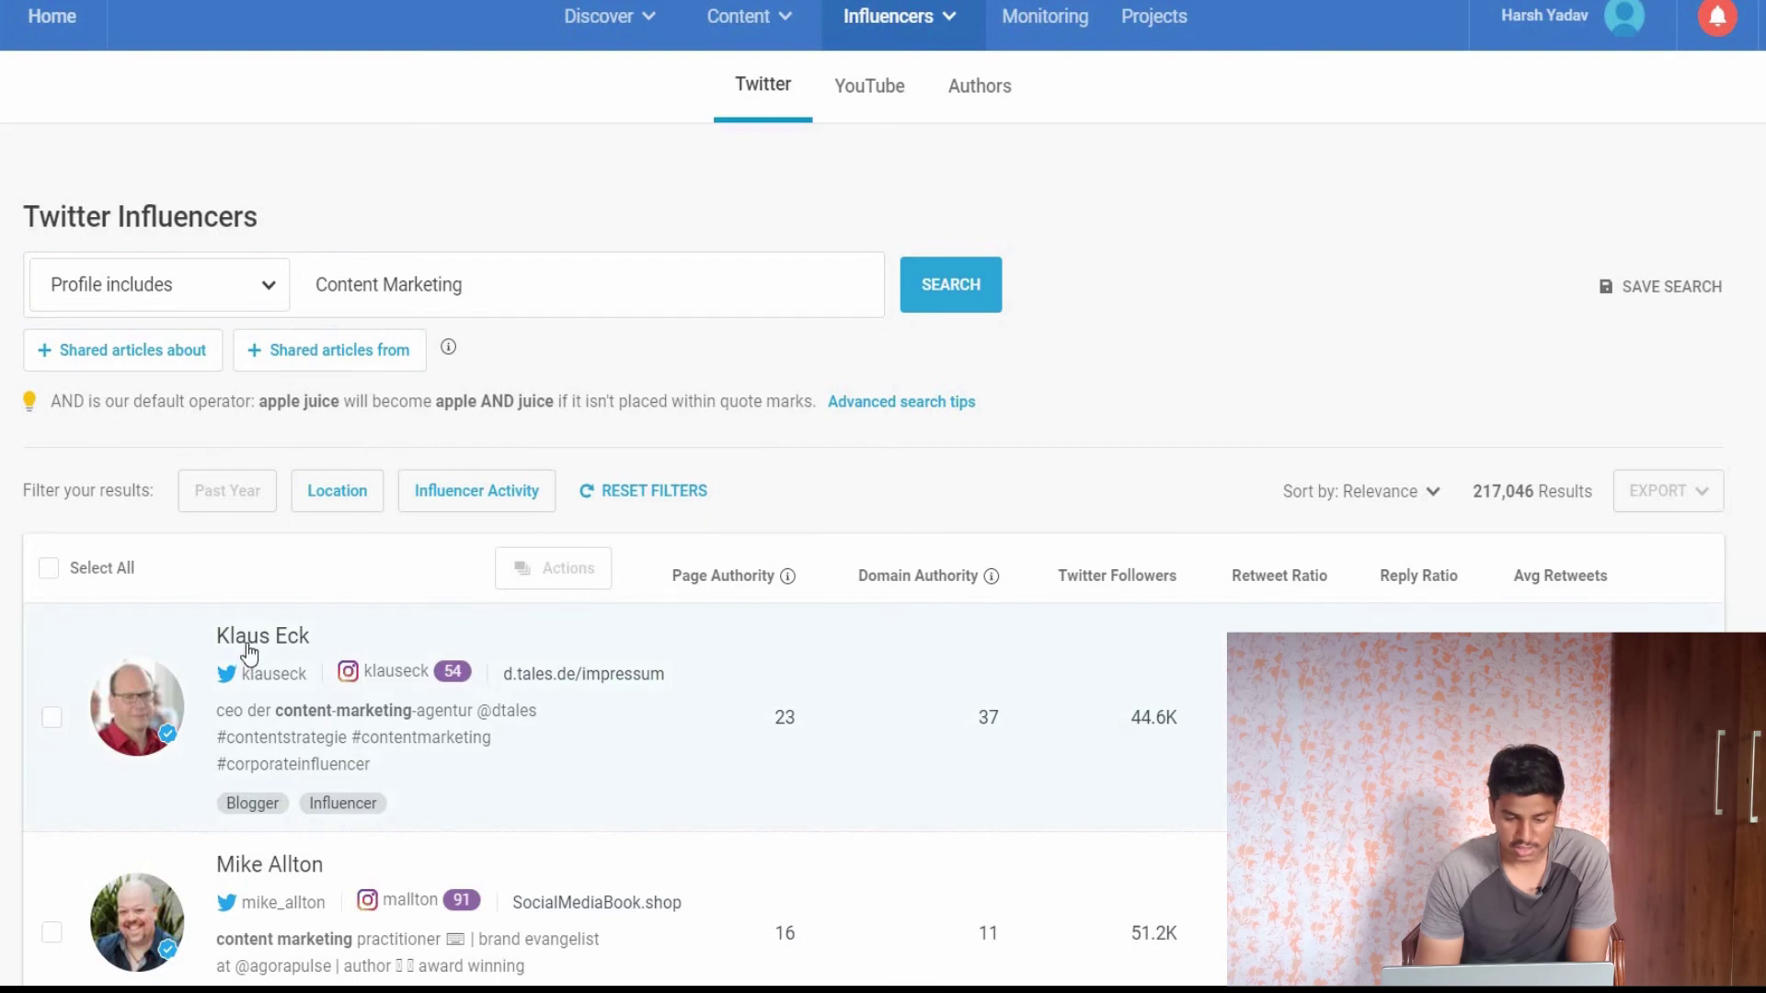
Step: Review the Twitter influencers found for "Content Marketing", comparing their profiles, authority scores, followers and engagement ratios
{"action": "scroll", "coordinate": [246, 653], "scroll_direction": "down", "scroll_amount": 1}
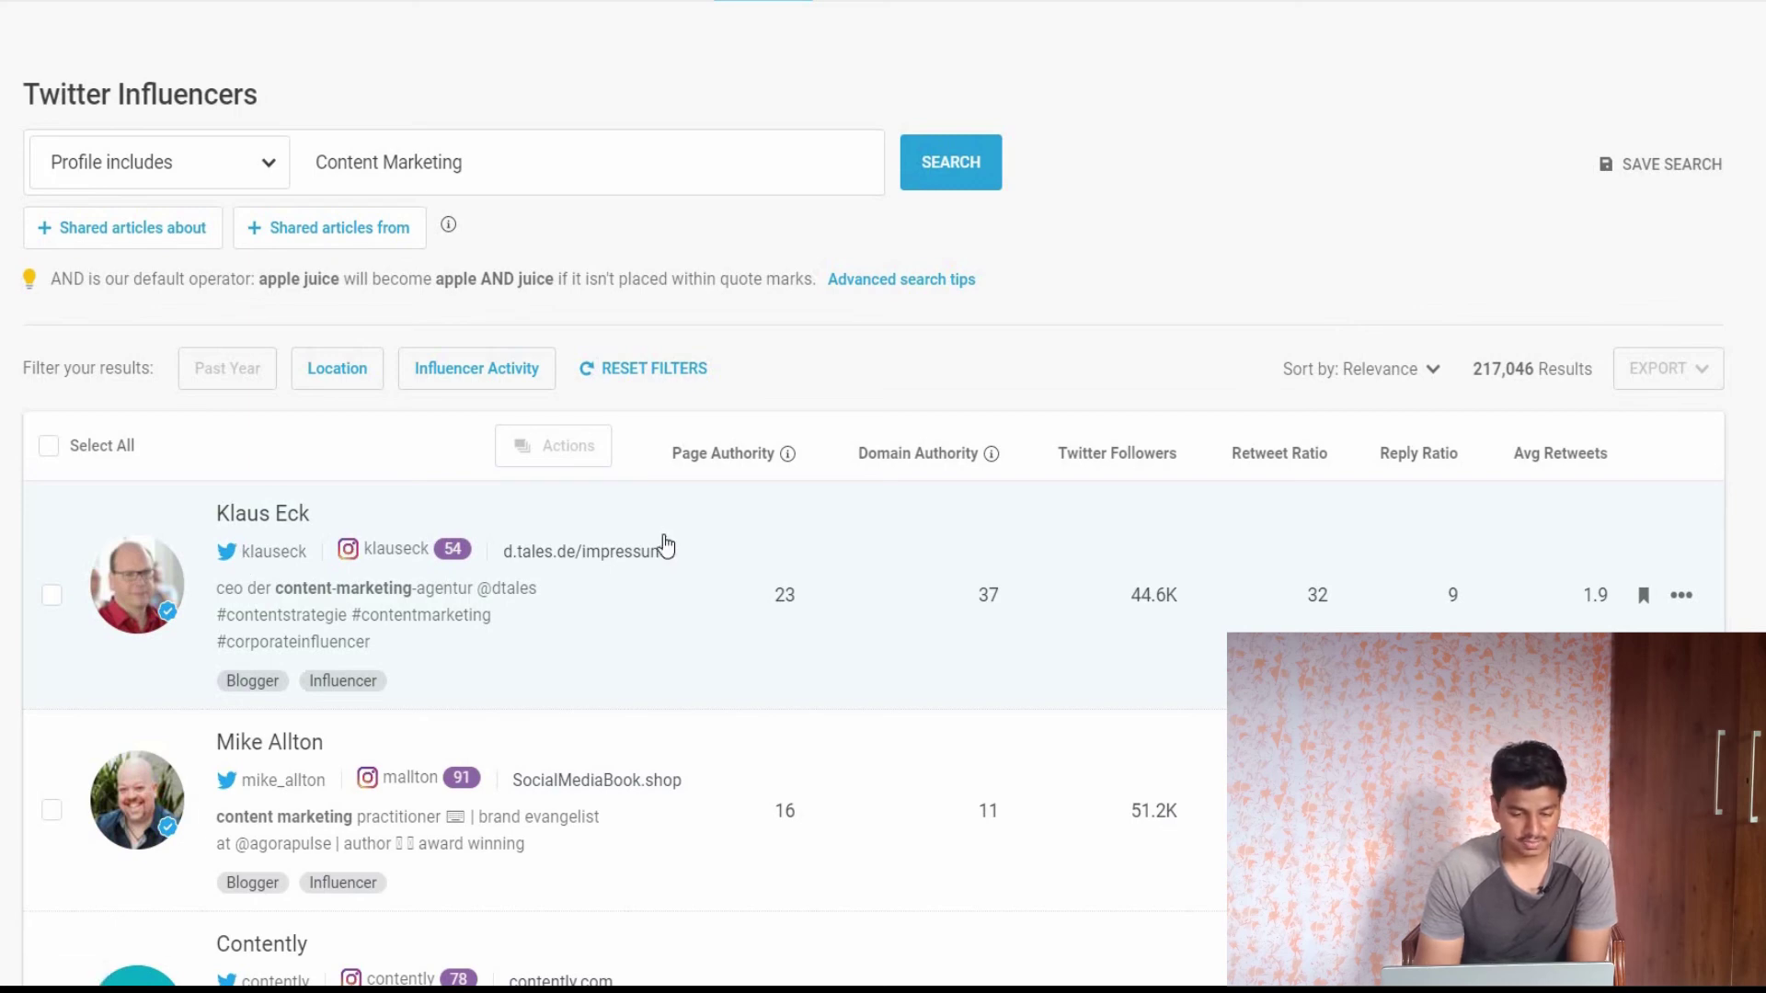
{"action": "scroll", "coordinate": [667, 542], "scroll_direction": "down", "scroll_amount": 3}
{"action": "scroll", "coordinate": [446, 530], "scroll_direction": "down", "scroll_amount": 12}
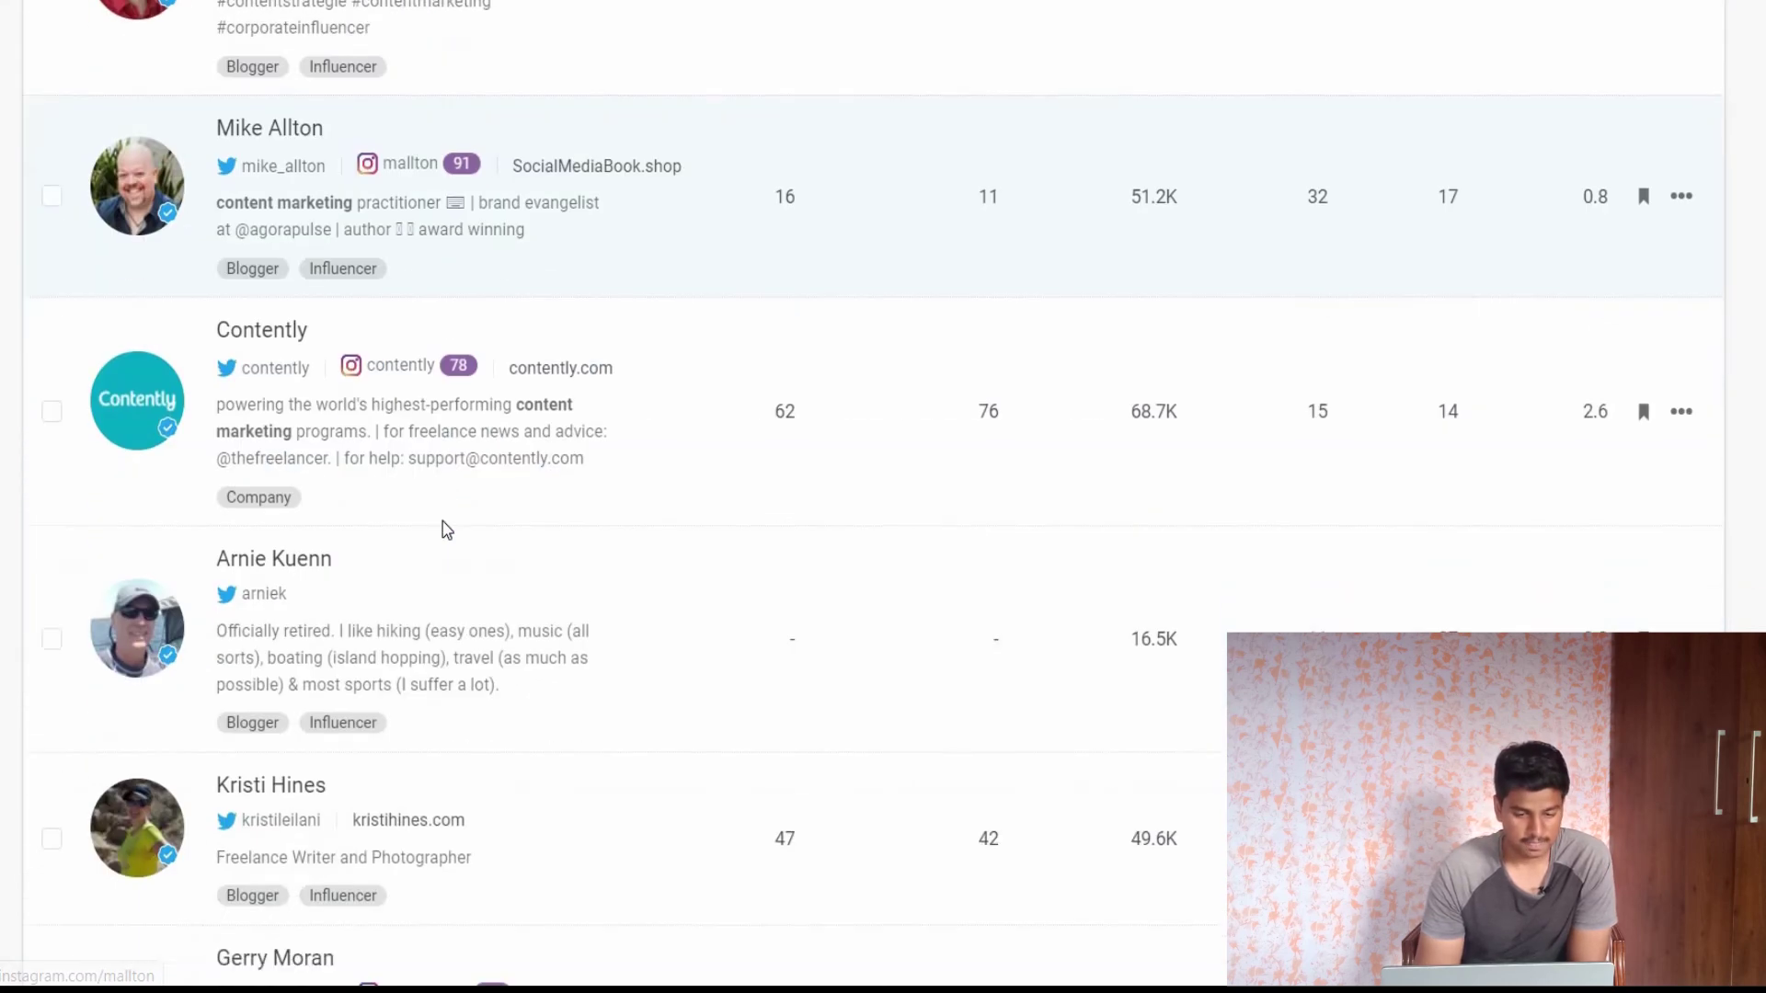
{"action": "scroll", "coordinate": [441, 520], "scroll_direction": "down", "scroll_amount": 10}
{"action": "scroll", "coordinate": [441, 524], "scroll_direction": "up", "scroll_amount": 20}
{"action": "scroll", "coordinate": [264, 696], "scroll_direction": "down", "scroll_amount": 1}
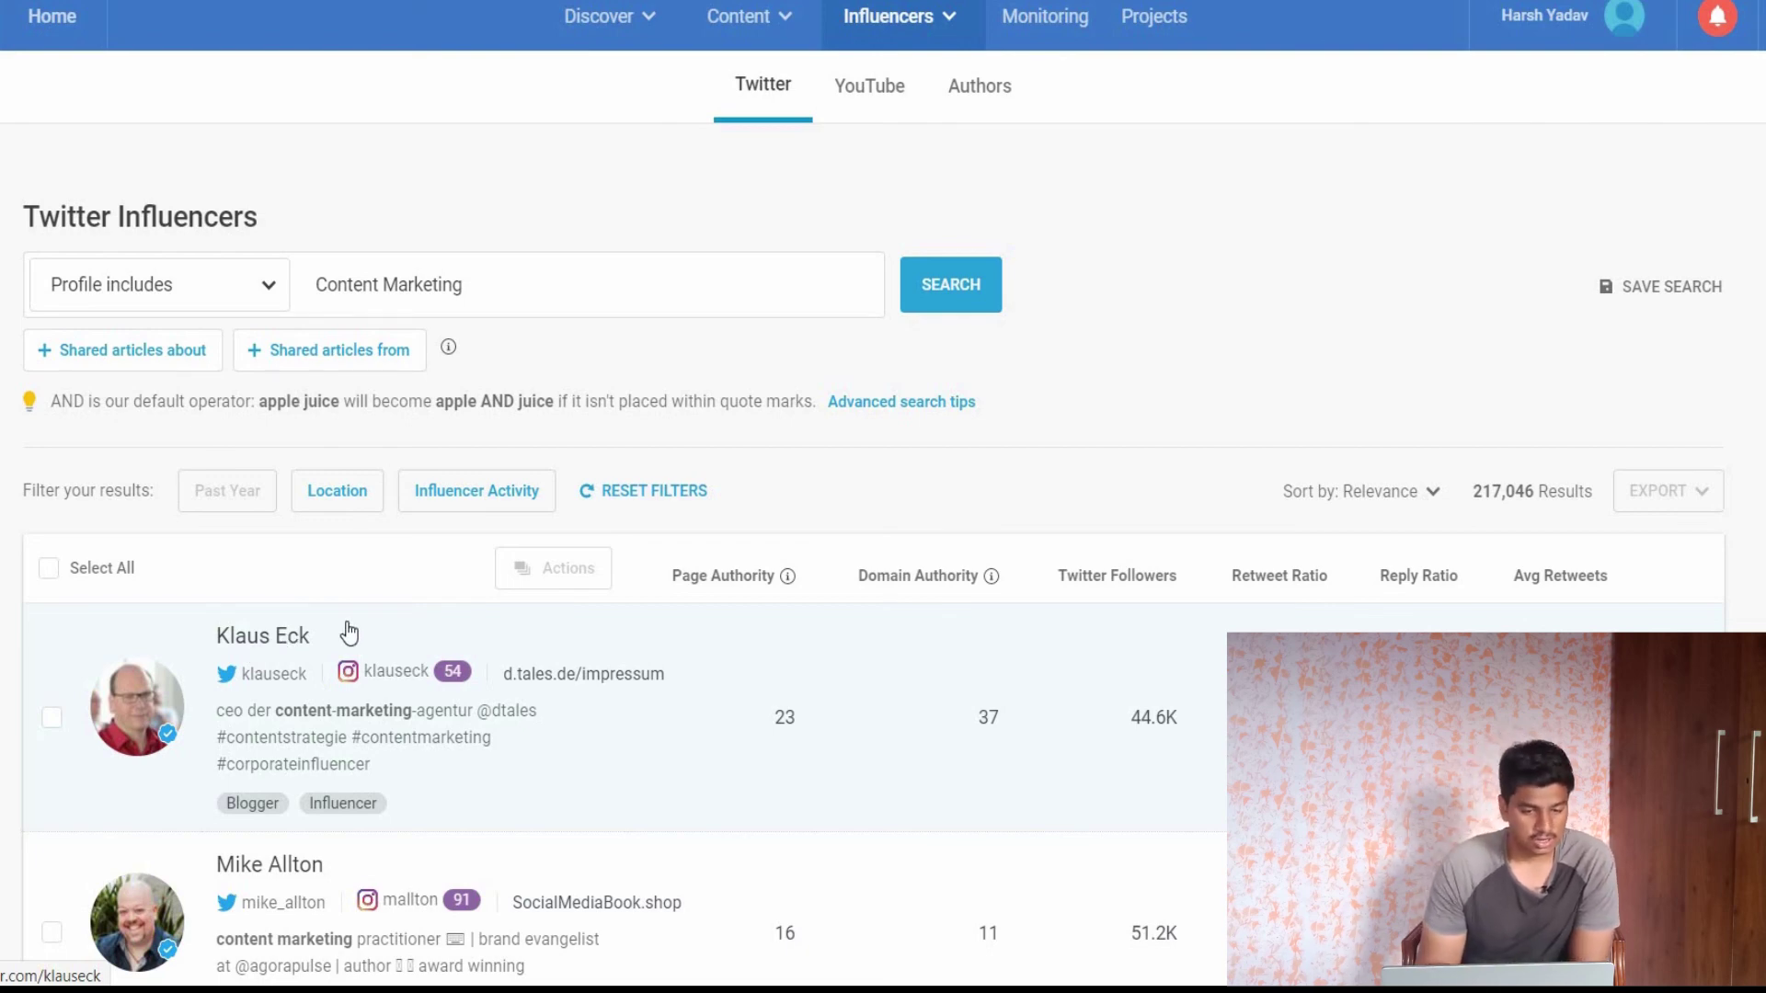
Step: Start a new brand alert in Monitoring, dismissing the video tutorial, and name the alert "Hey It me"
{"action": "left_click", "coordinate": [74, 44]}
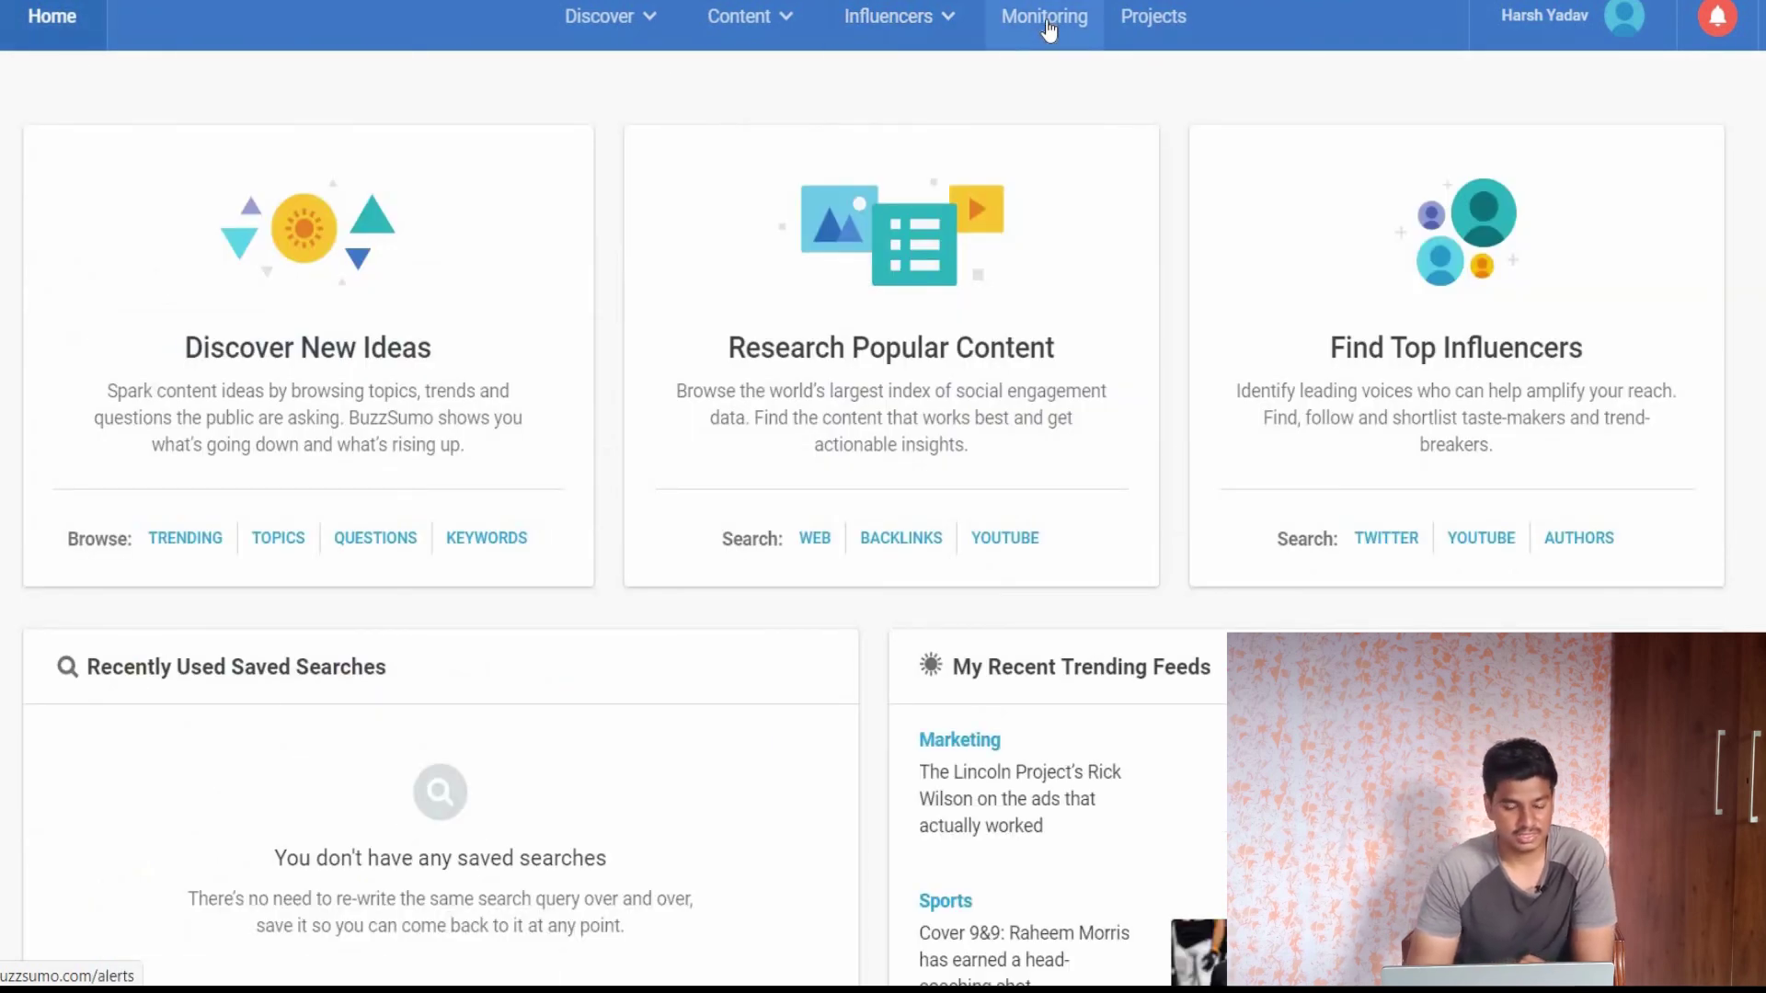
{"action": "left_click", "coordinate": [1046, 20]}
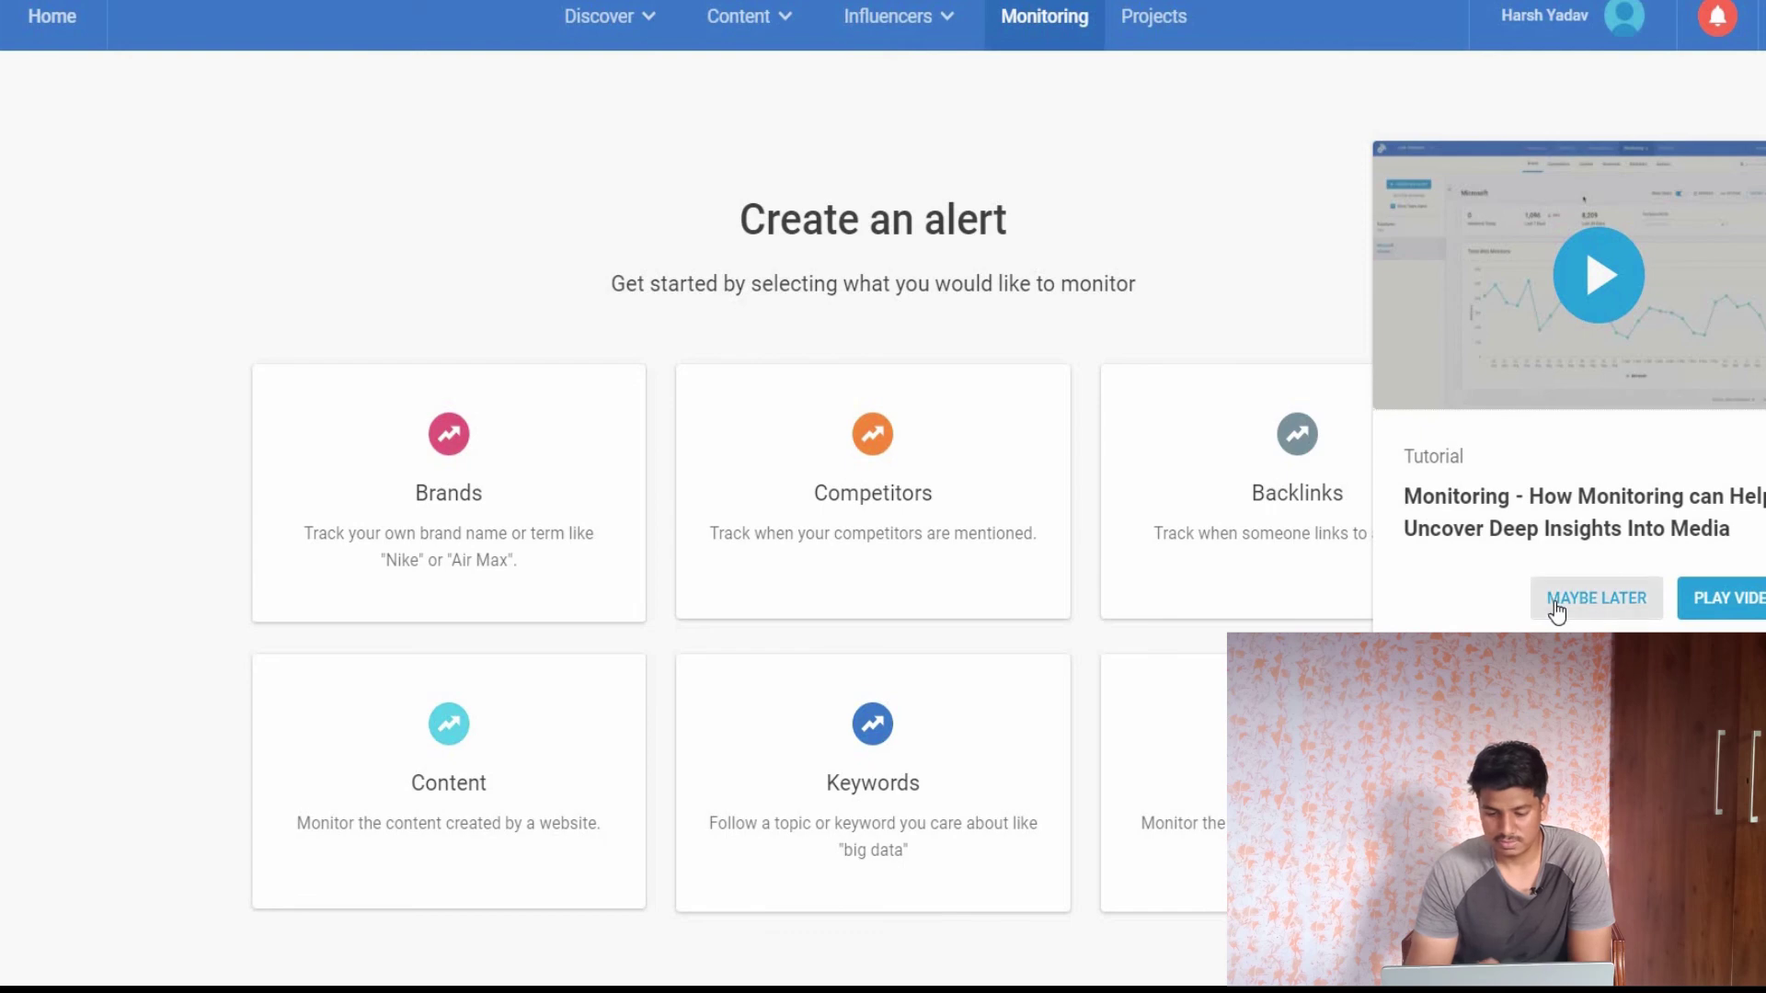
{"action": "left_click", "coordinate": [1557, 611]}
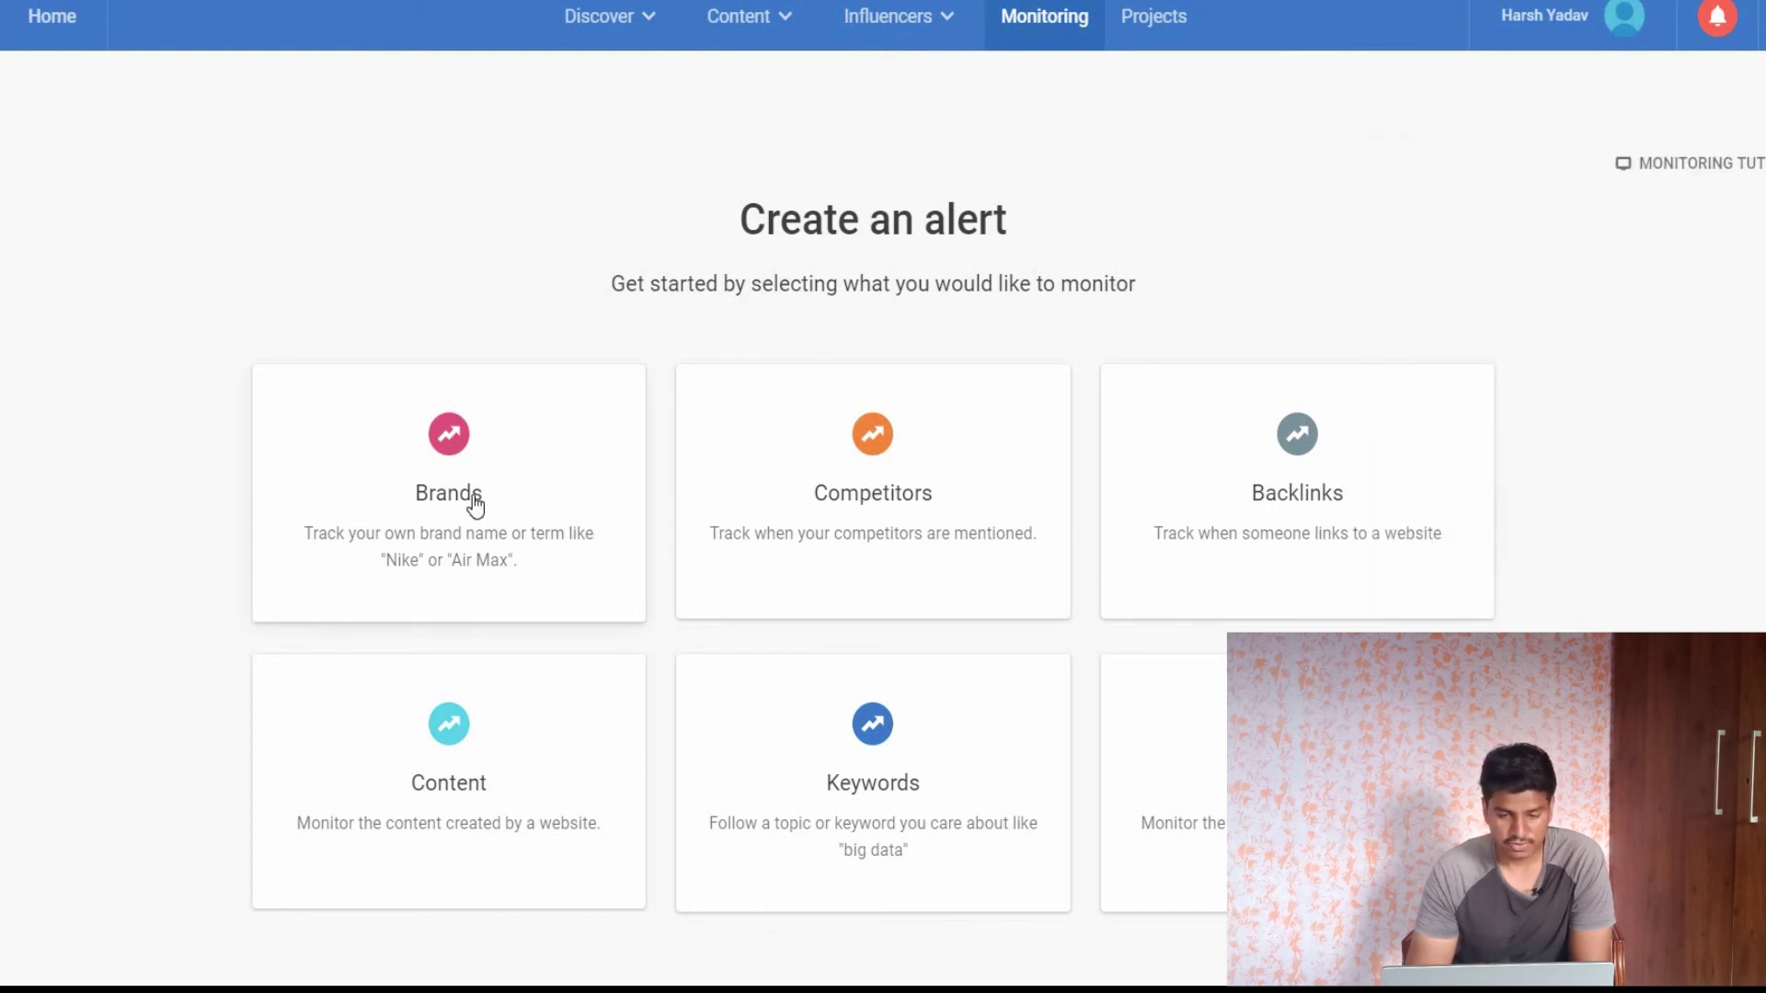
{"action": "scroll", "coordinate": [475, 505], "scroll_direction": "down", "scroll_amount": 1}
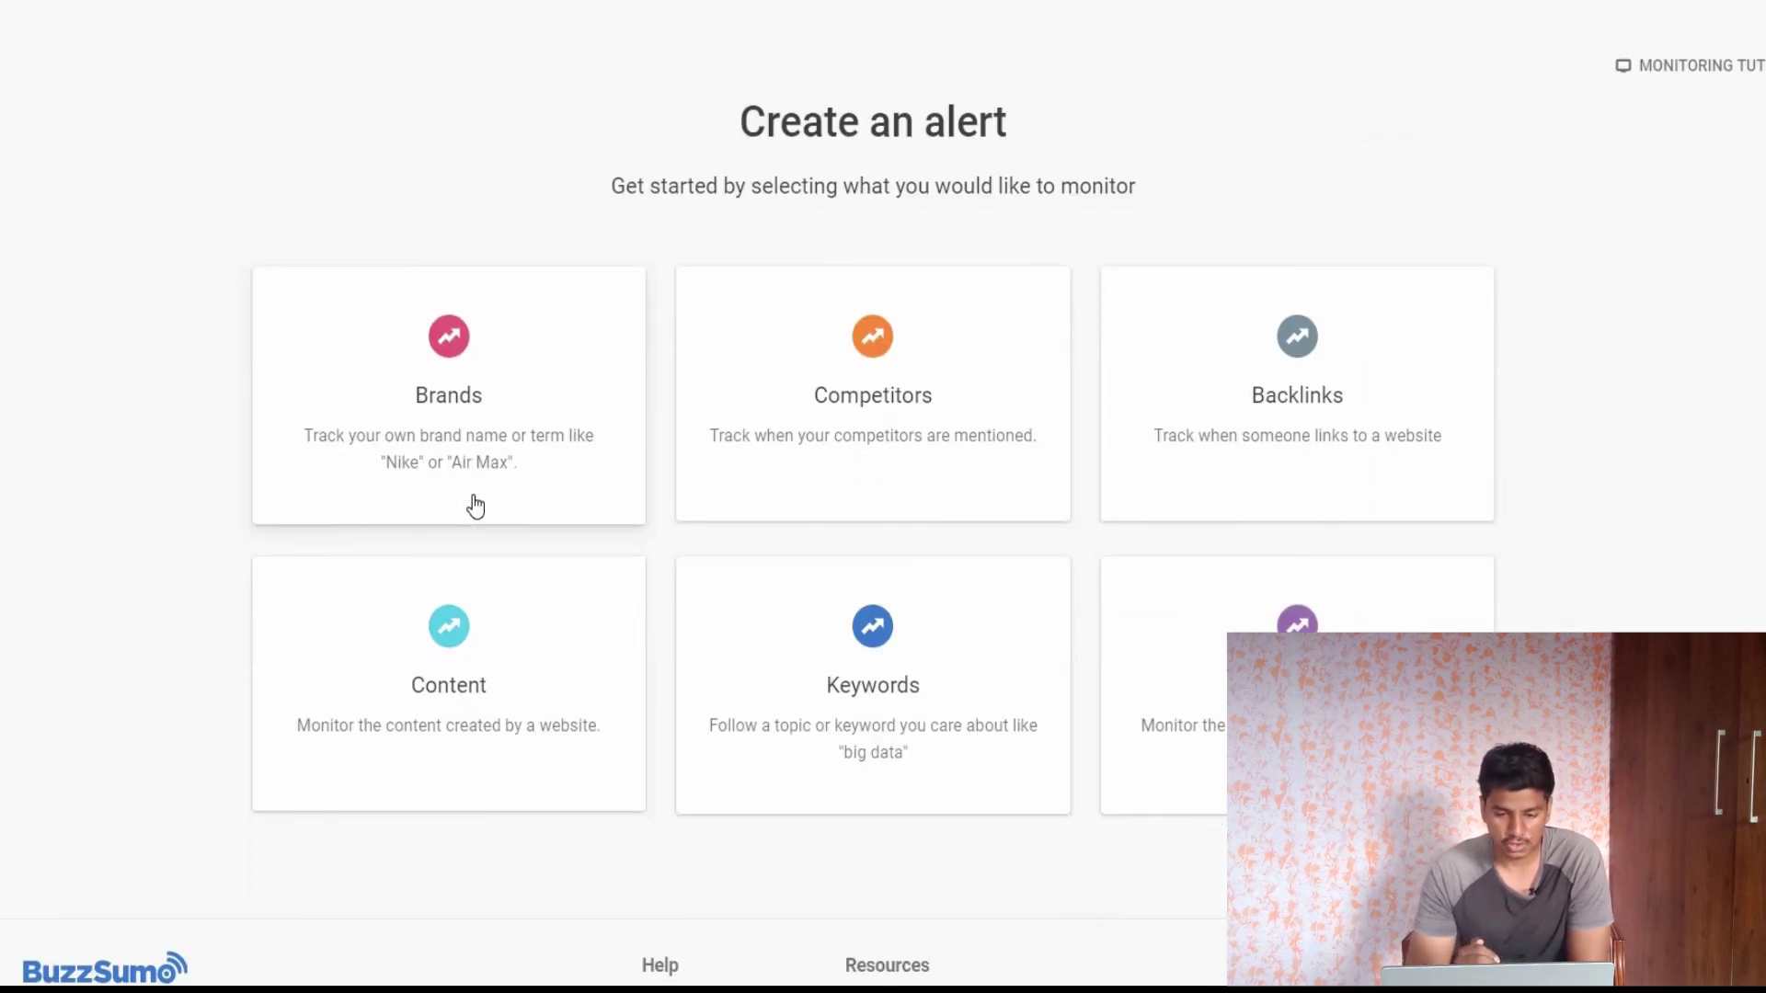
{"action": "left_click", "coordinate": [426, 451]}
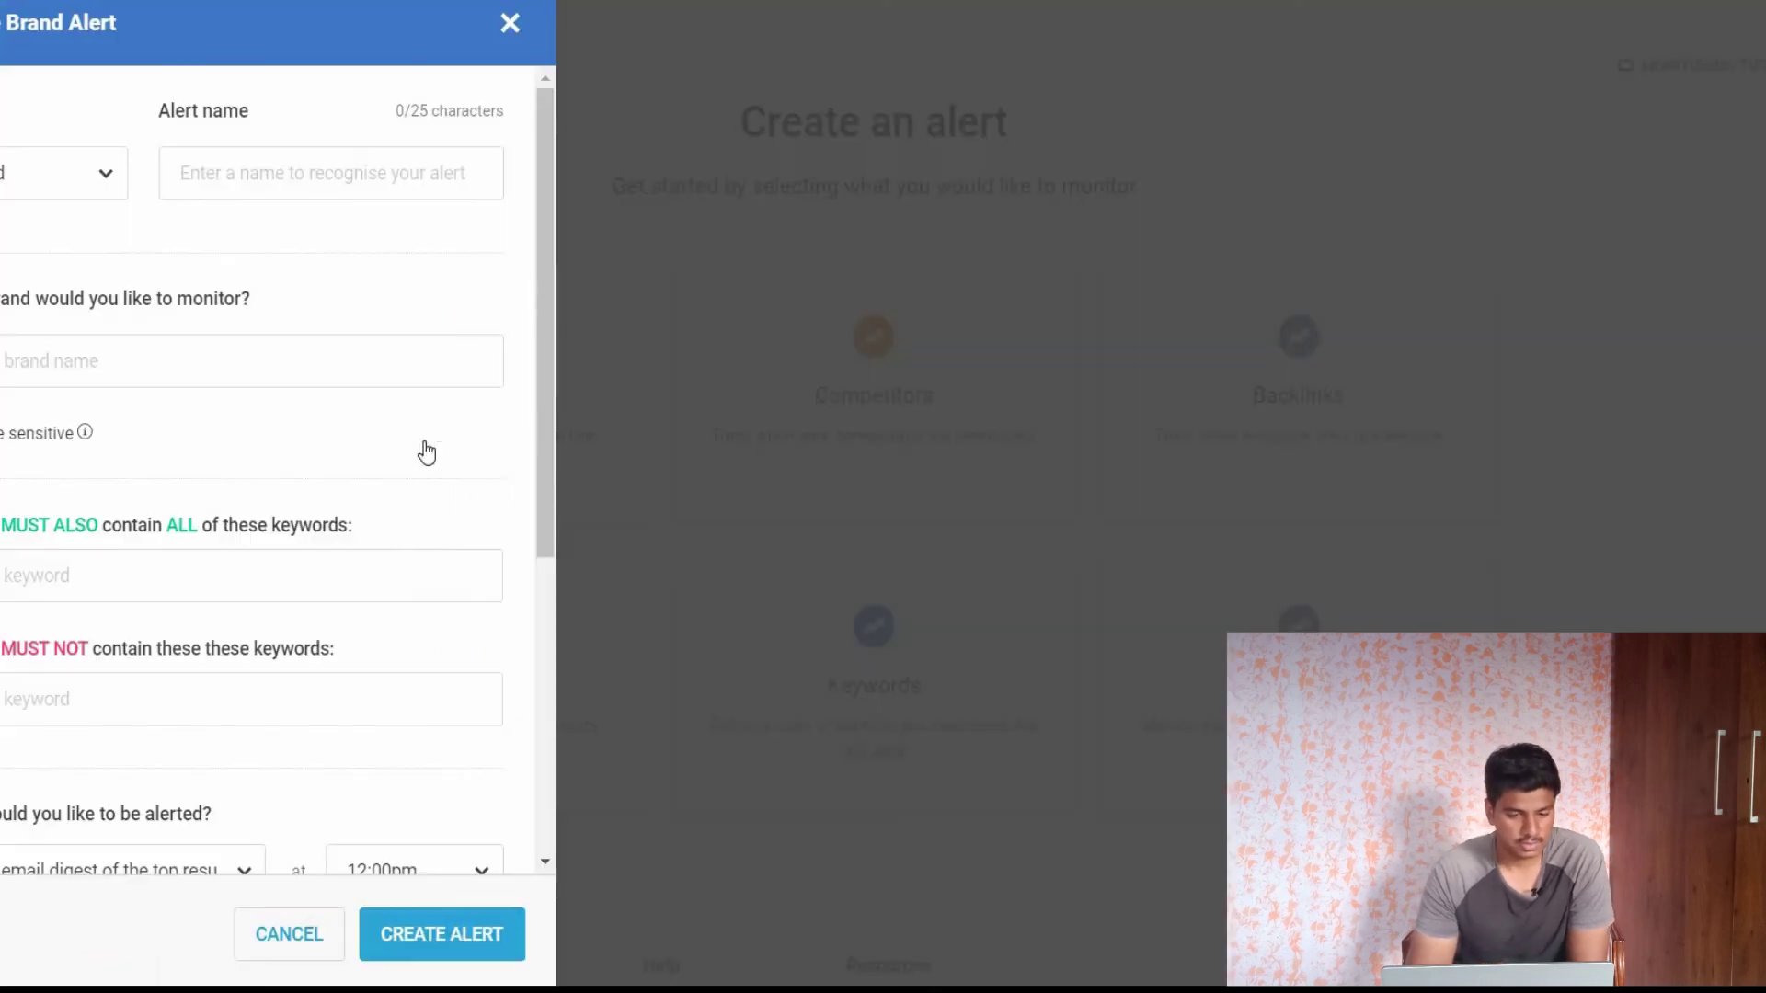
{"action": "left_click", "coordinate": [265, 175]}
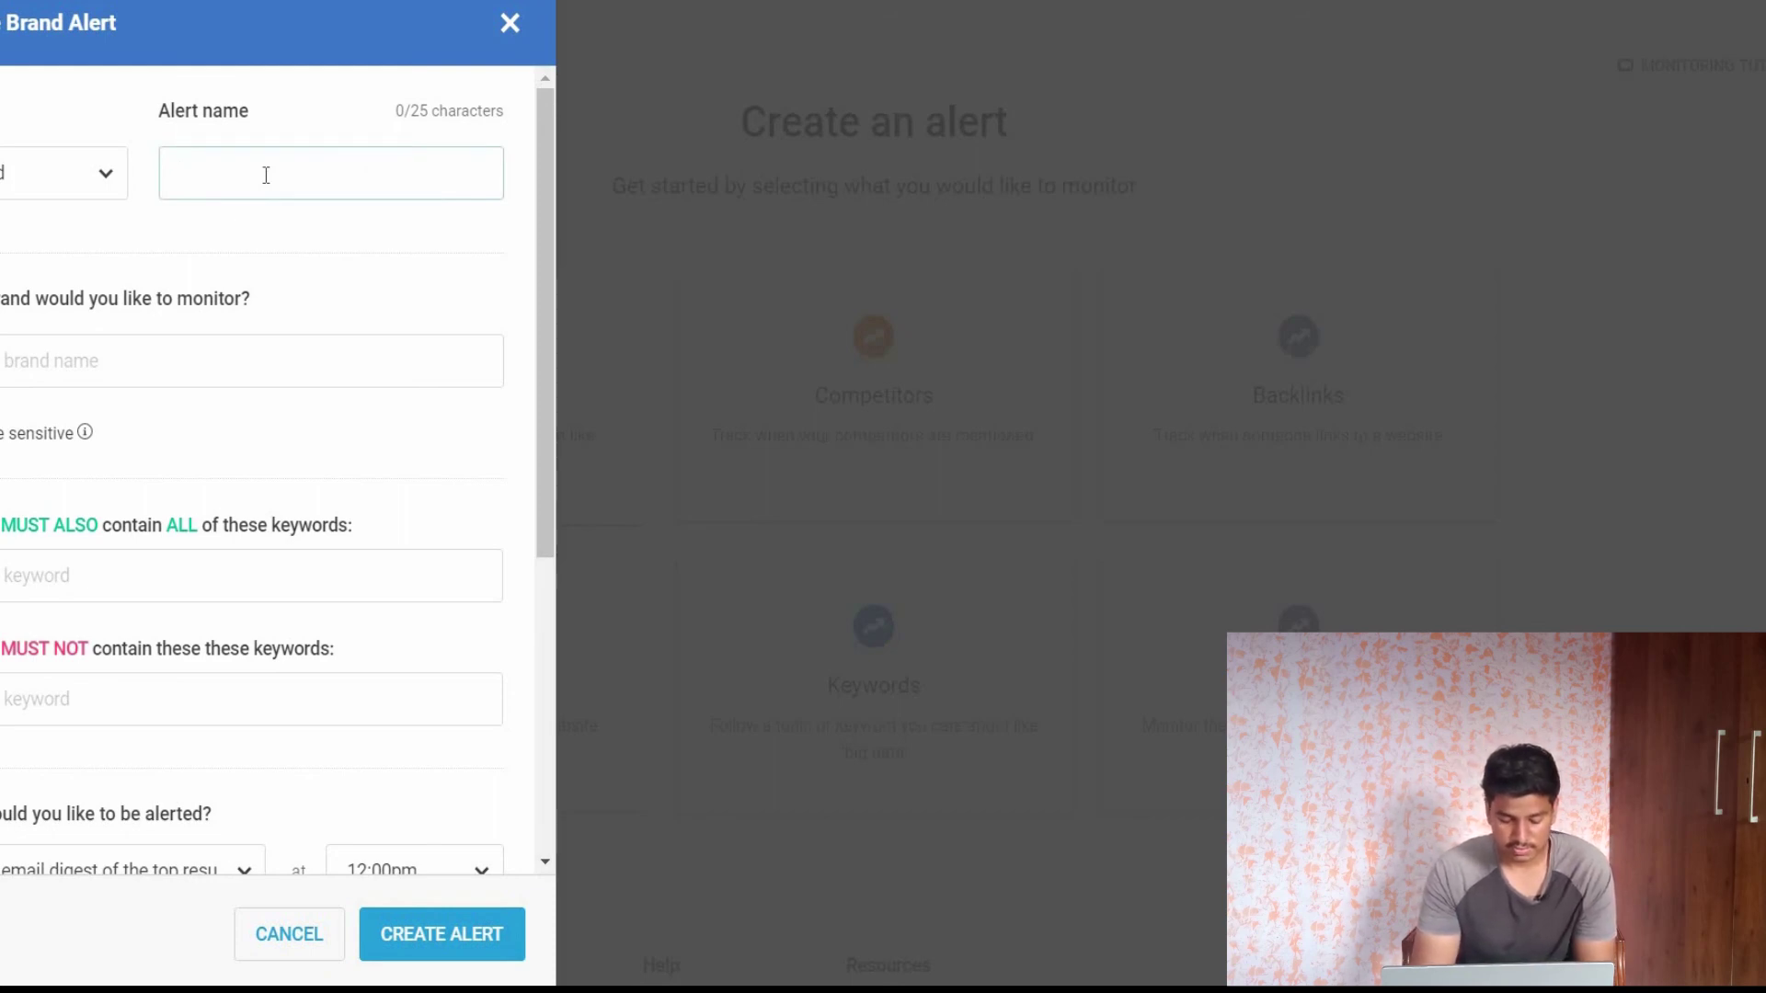
{"action": "type", "text": "Hey It me"}
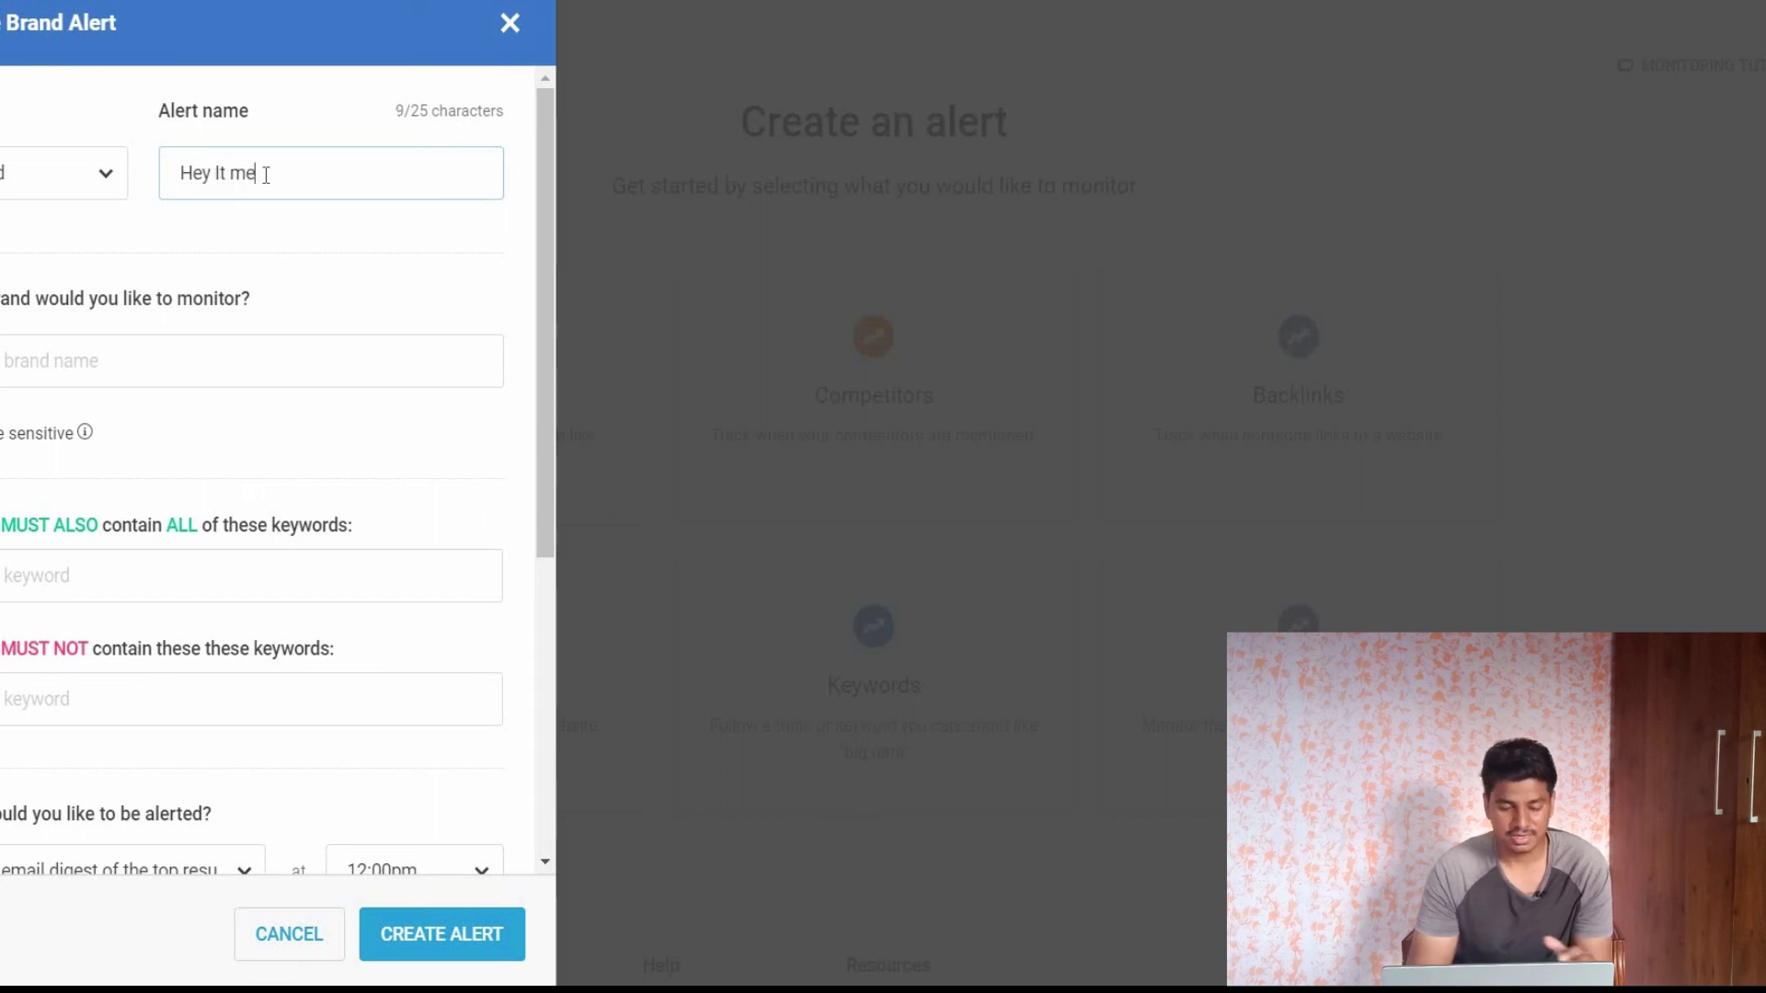
Step: Enter the brand to monitor and add one keyword that mentions must also contain, leaving the excluded keywords empty
{"action": "left_click", "coordinate": [208, 362]}
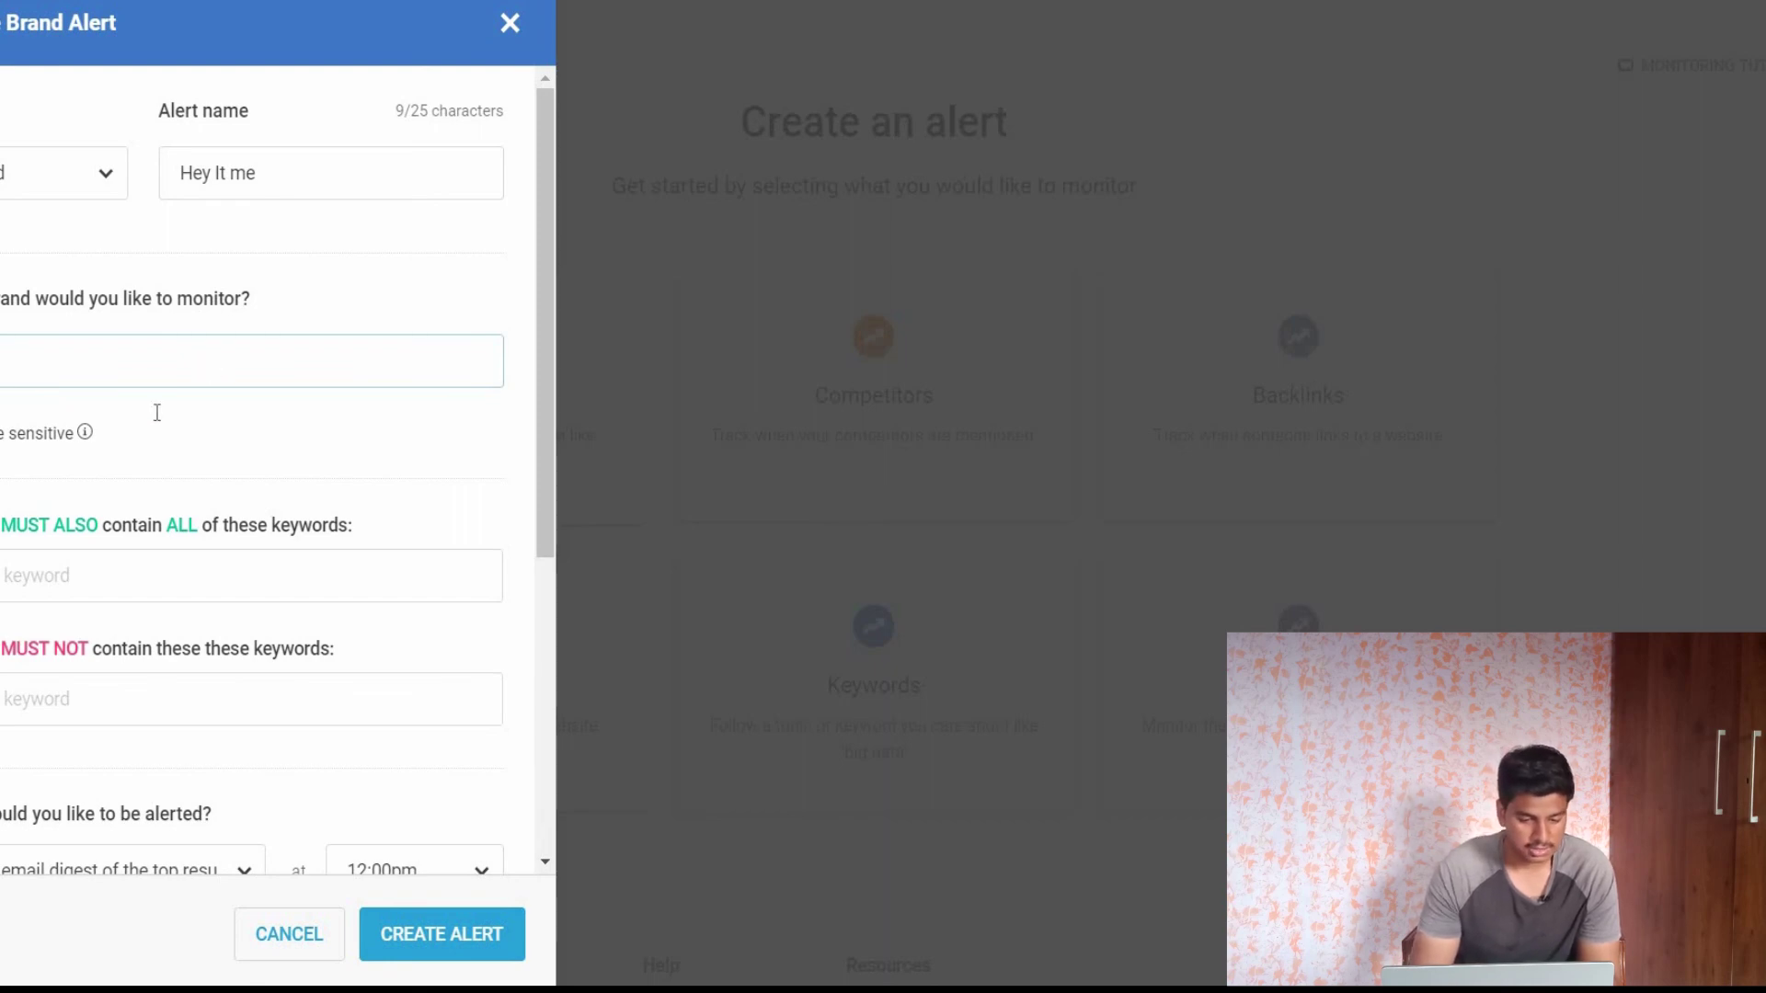
{"action": "scroll", "coordinate": [157, 413], "scroll_direction": "down", "scroll_amount": 1}
{"action": "left_click", "coordinate": [122, 471]}
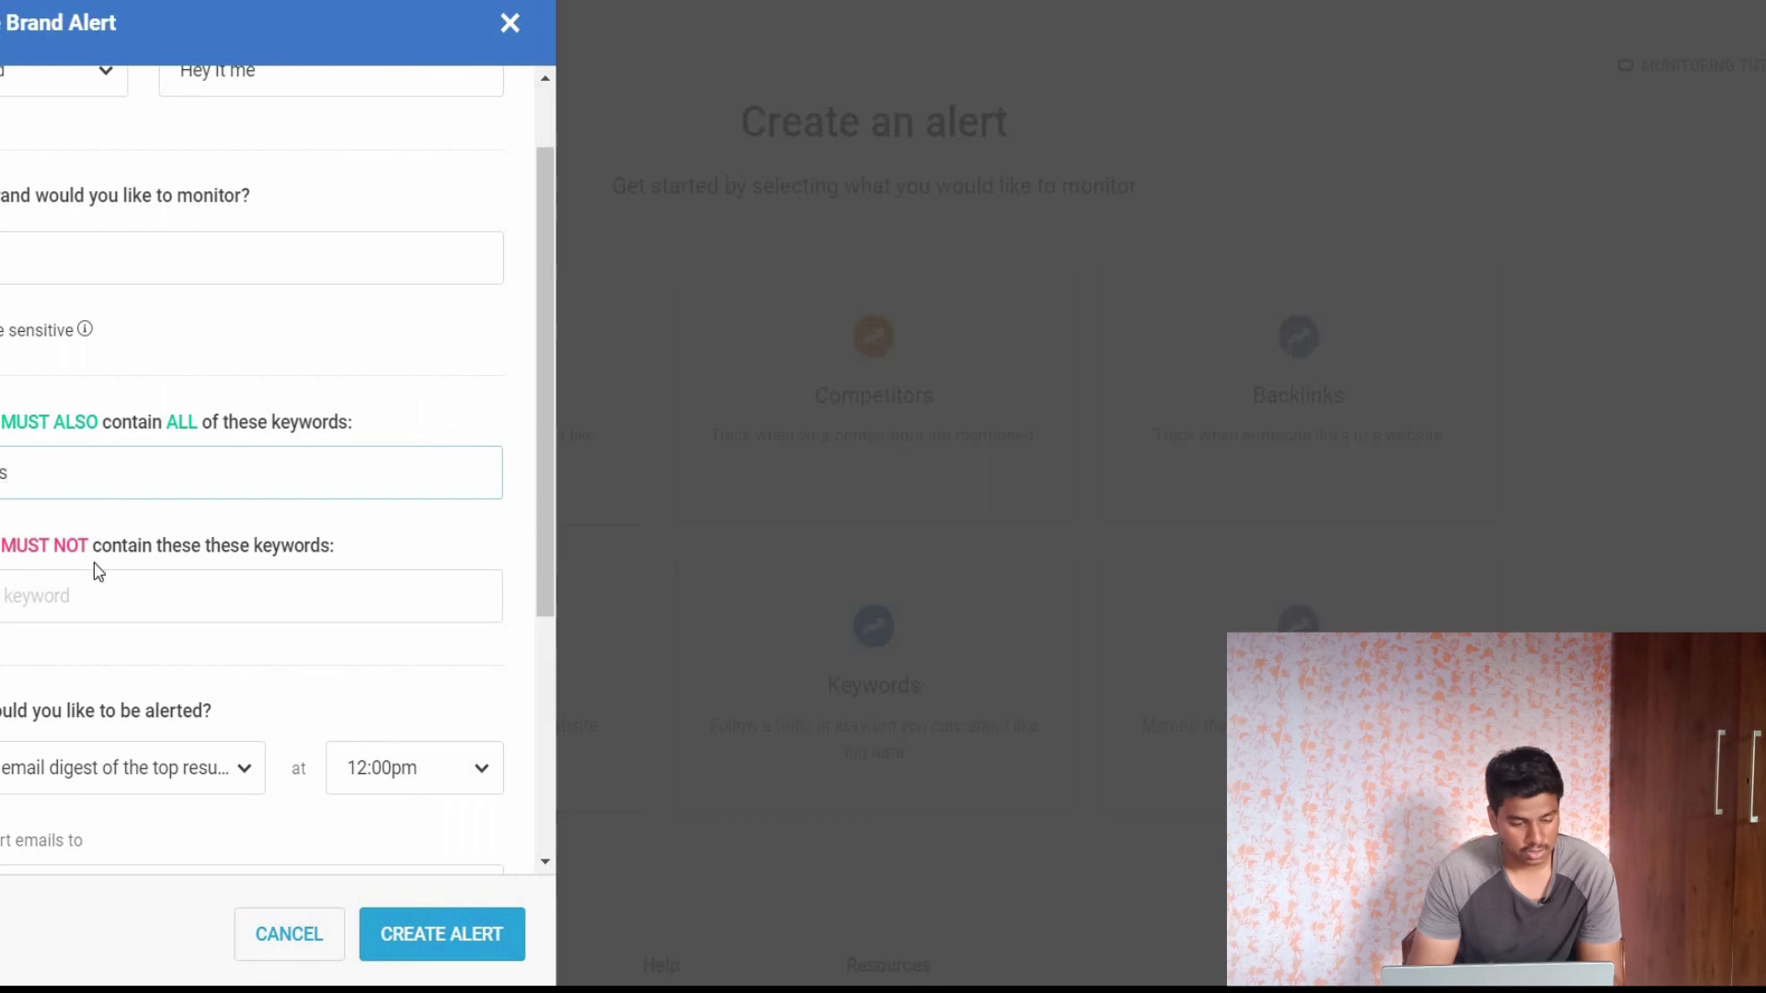
{"action": "scroll", "coordinate": [78, 588], "scroll_direction": "down", "scroll_amount": 1}
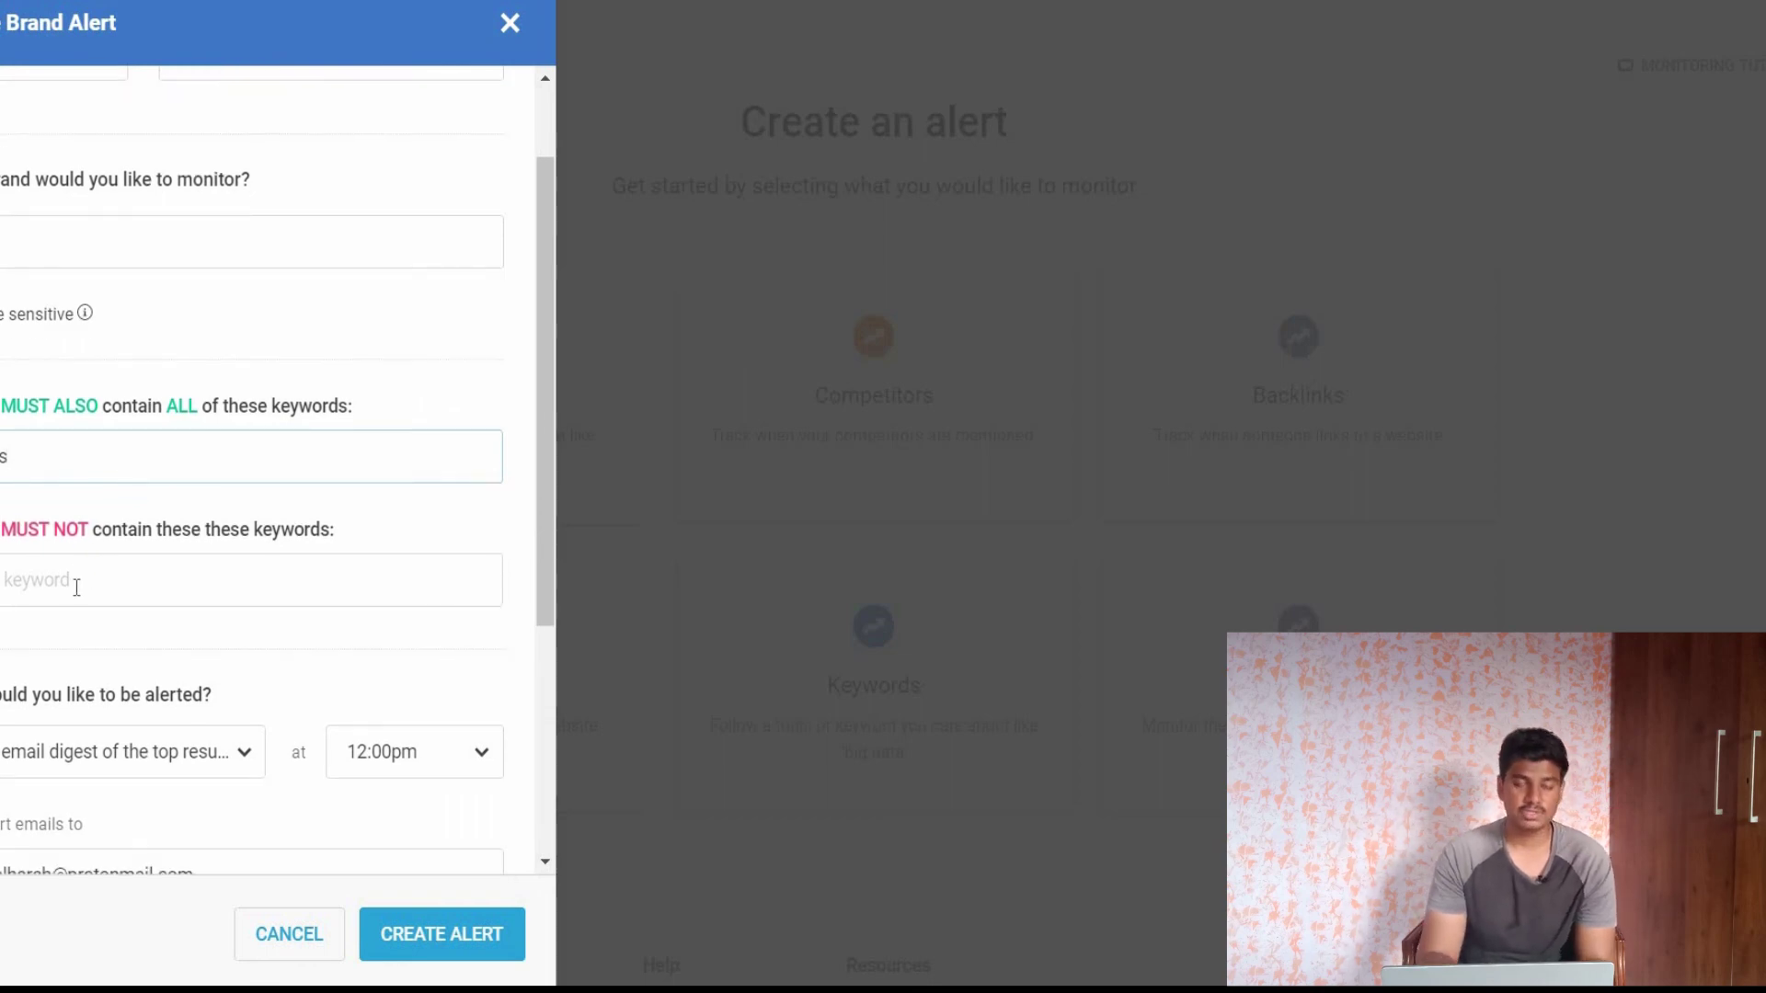
{"action": "left_click", "coordinate": [76, 587]}
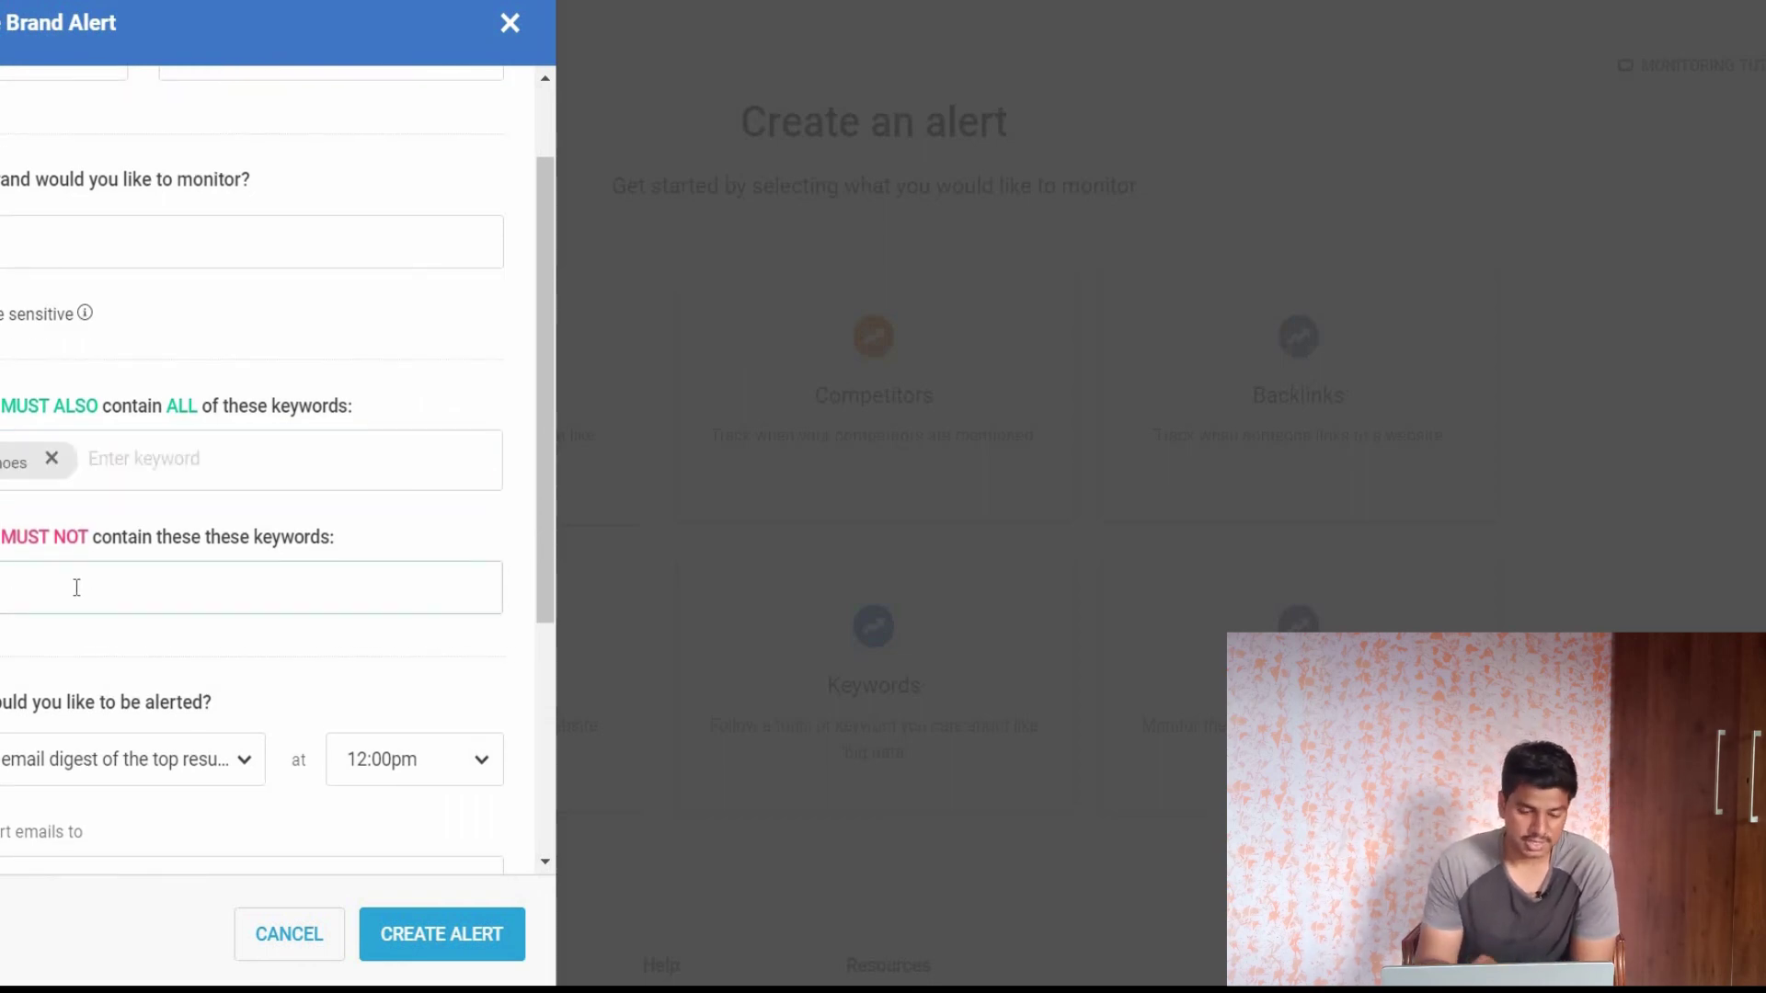
Step: Check the brand alert's email digest, 12:00pm delivery time, recipient and Slack options, and create the alert
{"action": "scroll", "coordinate": [76, 587], "scroll_direction": "down", "scroll_amount": 3}
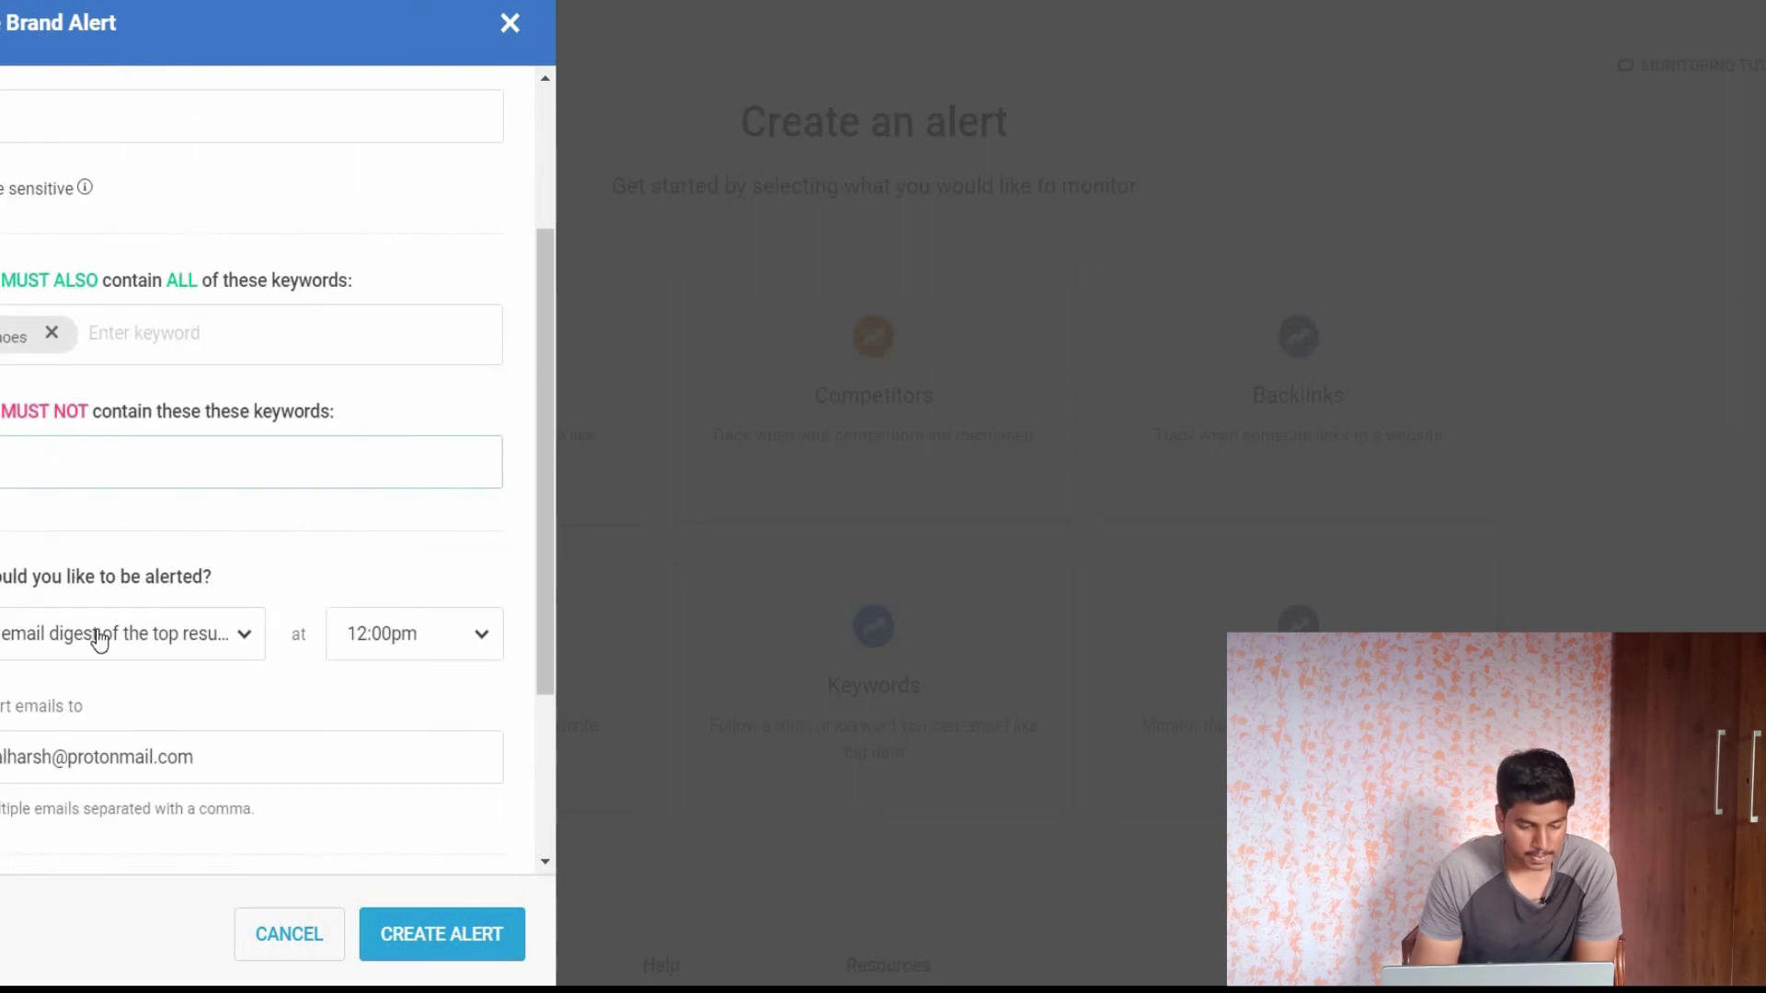
{"action": "triple_click", "coordinate": [112, 576]}
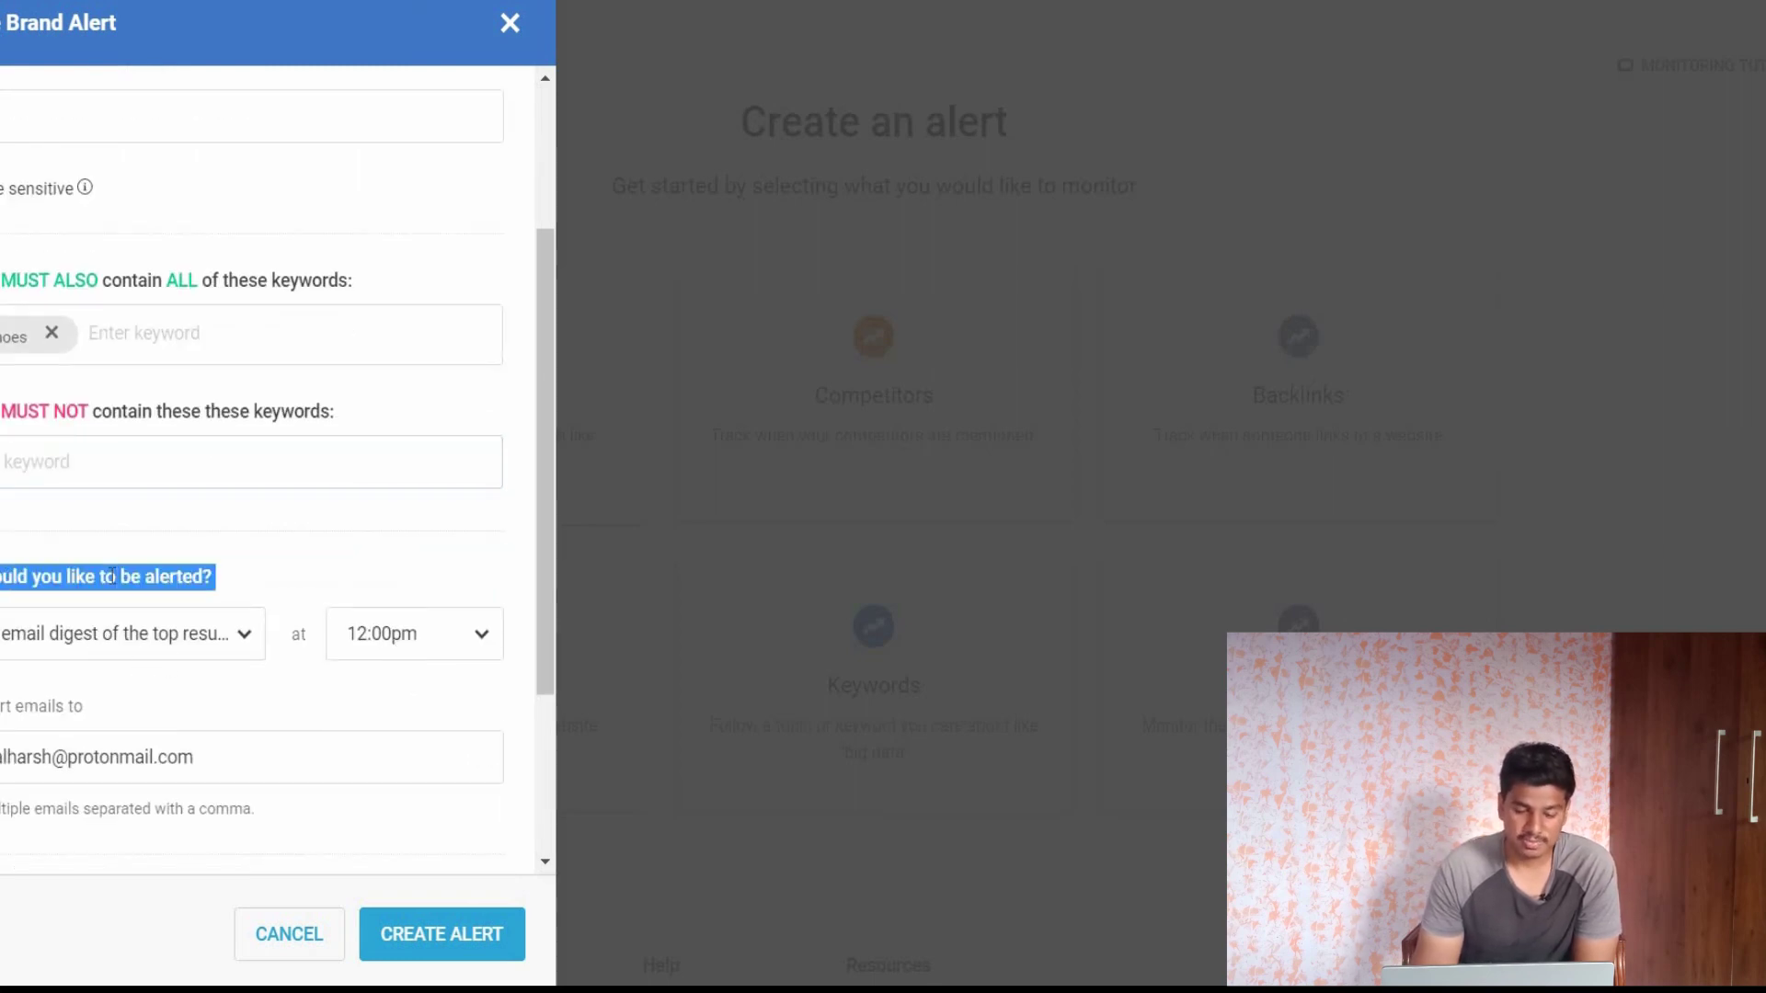
{"action": "left_click", "coordinate": [112, 577]}
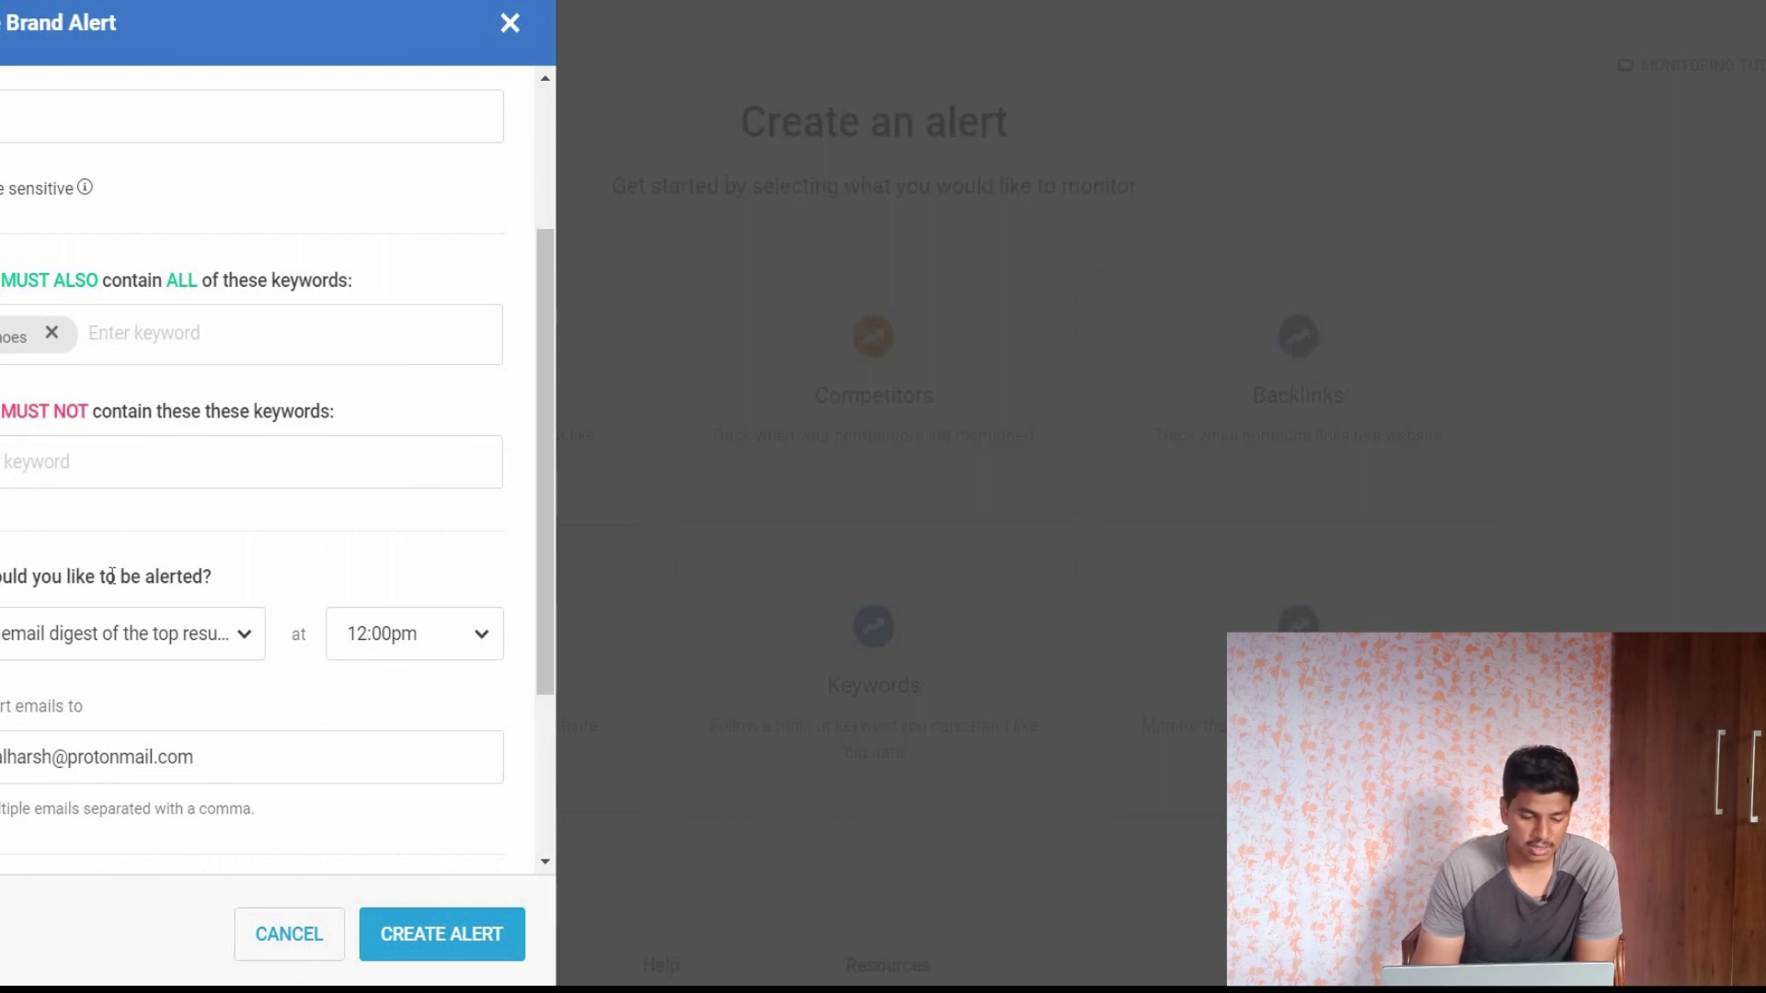
{"action": "scroll", "coordinate": [200, 812], "scroll_direction": "down", "scroll_amount": 3}
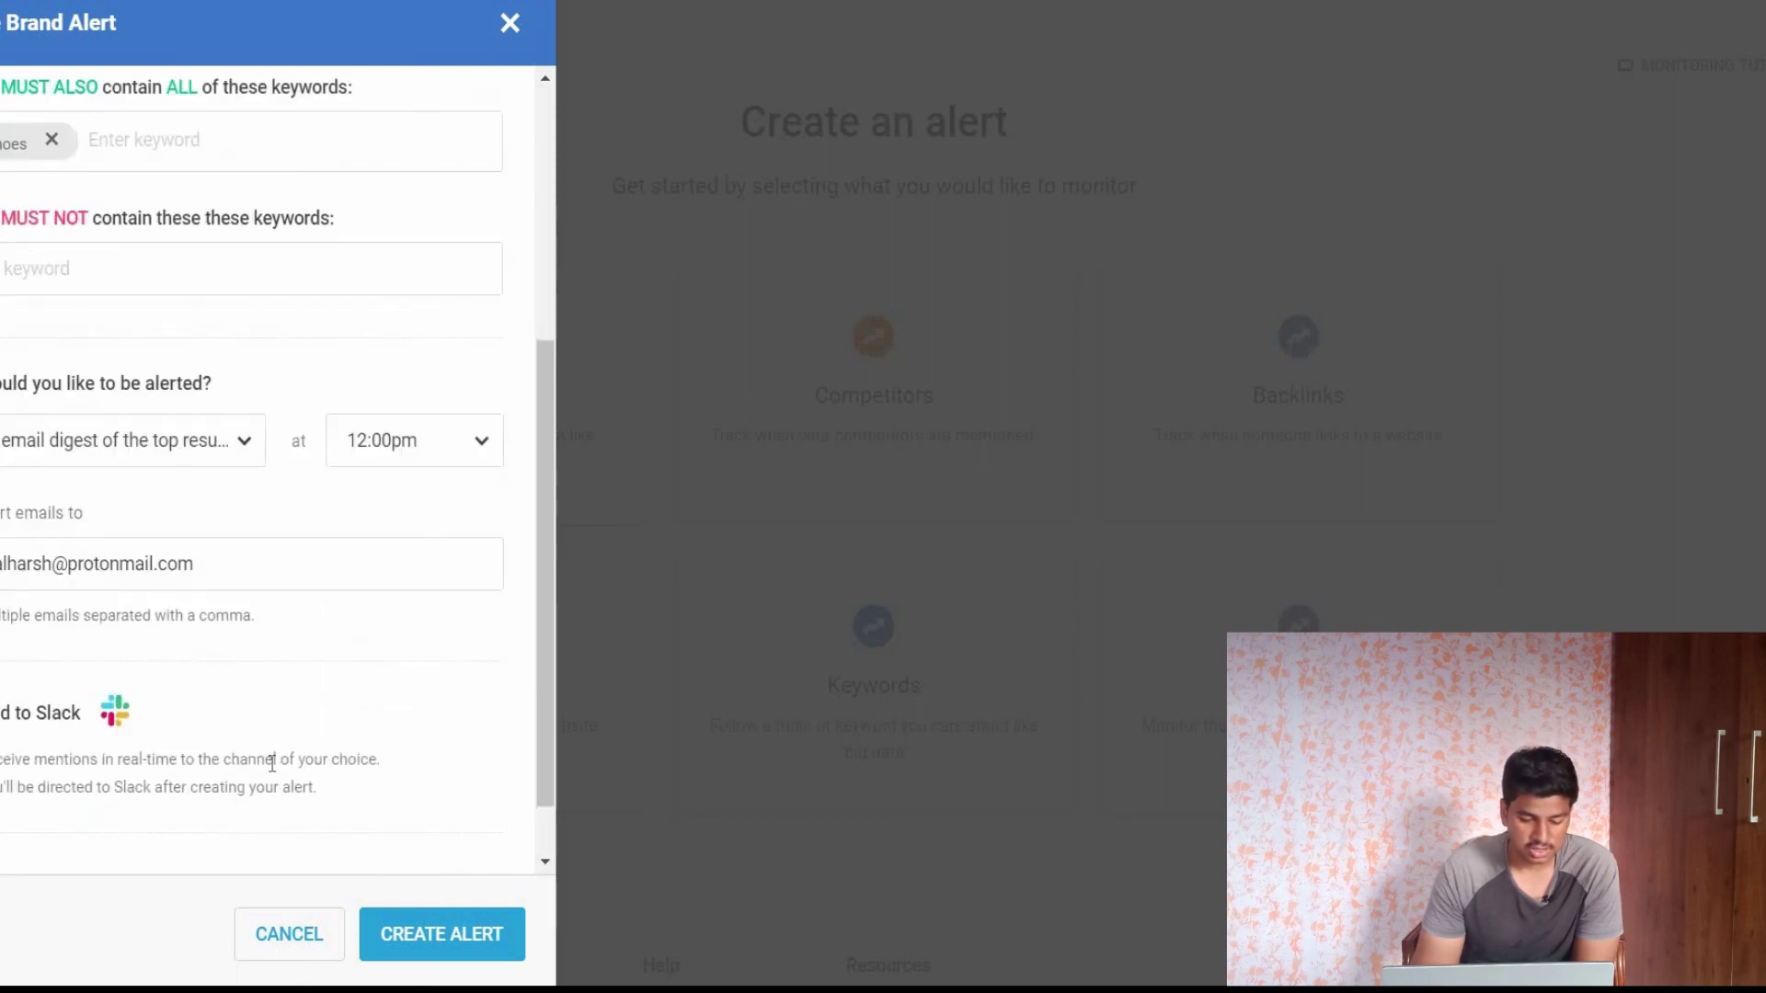
{"action": "scroll", "coordinate": [349, 827], "scroll_direction": "down", "scroll_amount": 1}
{"action": "left_click", "coordinate": [419, 938]}
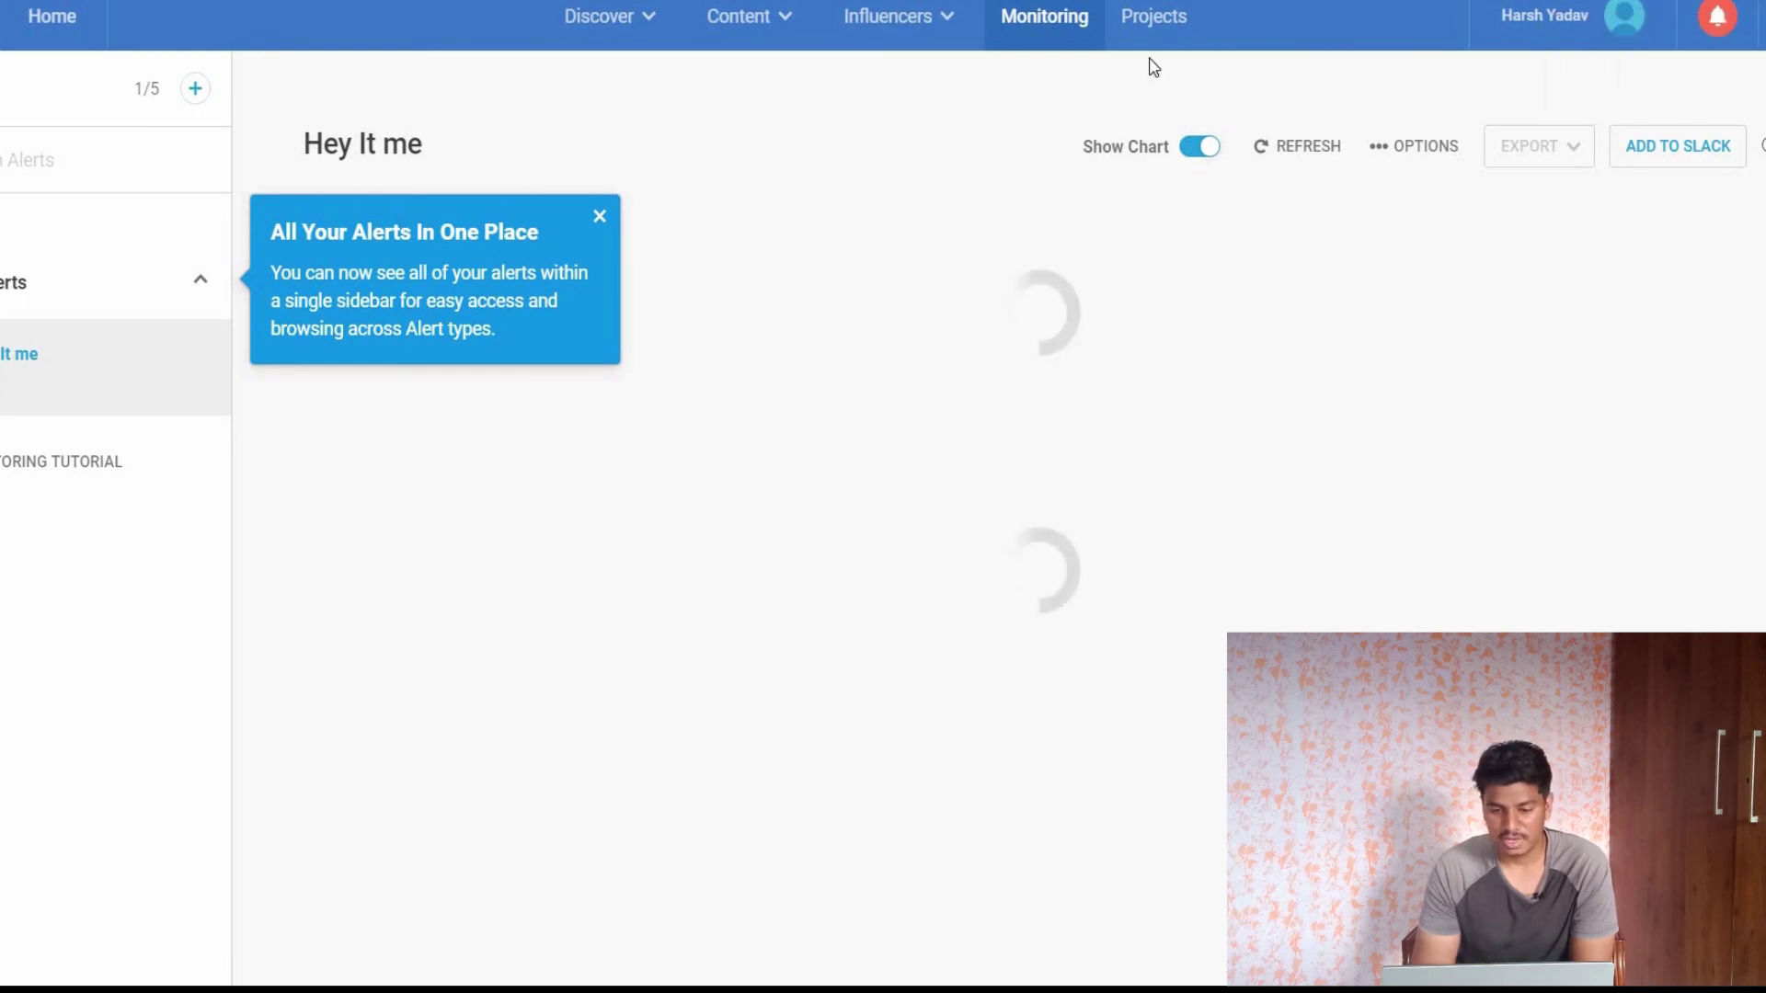
Step: Open the Projects page and read how projects help to save, curate and export content
{"action": "left_click", "coordinate": [1152, 19]}
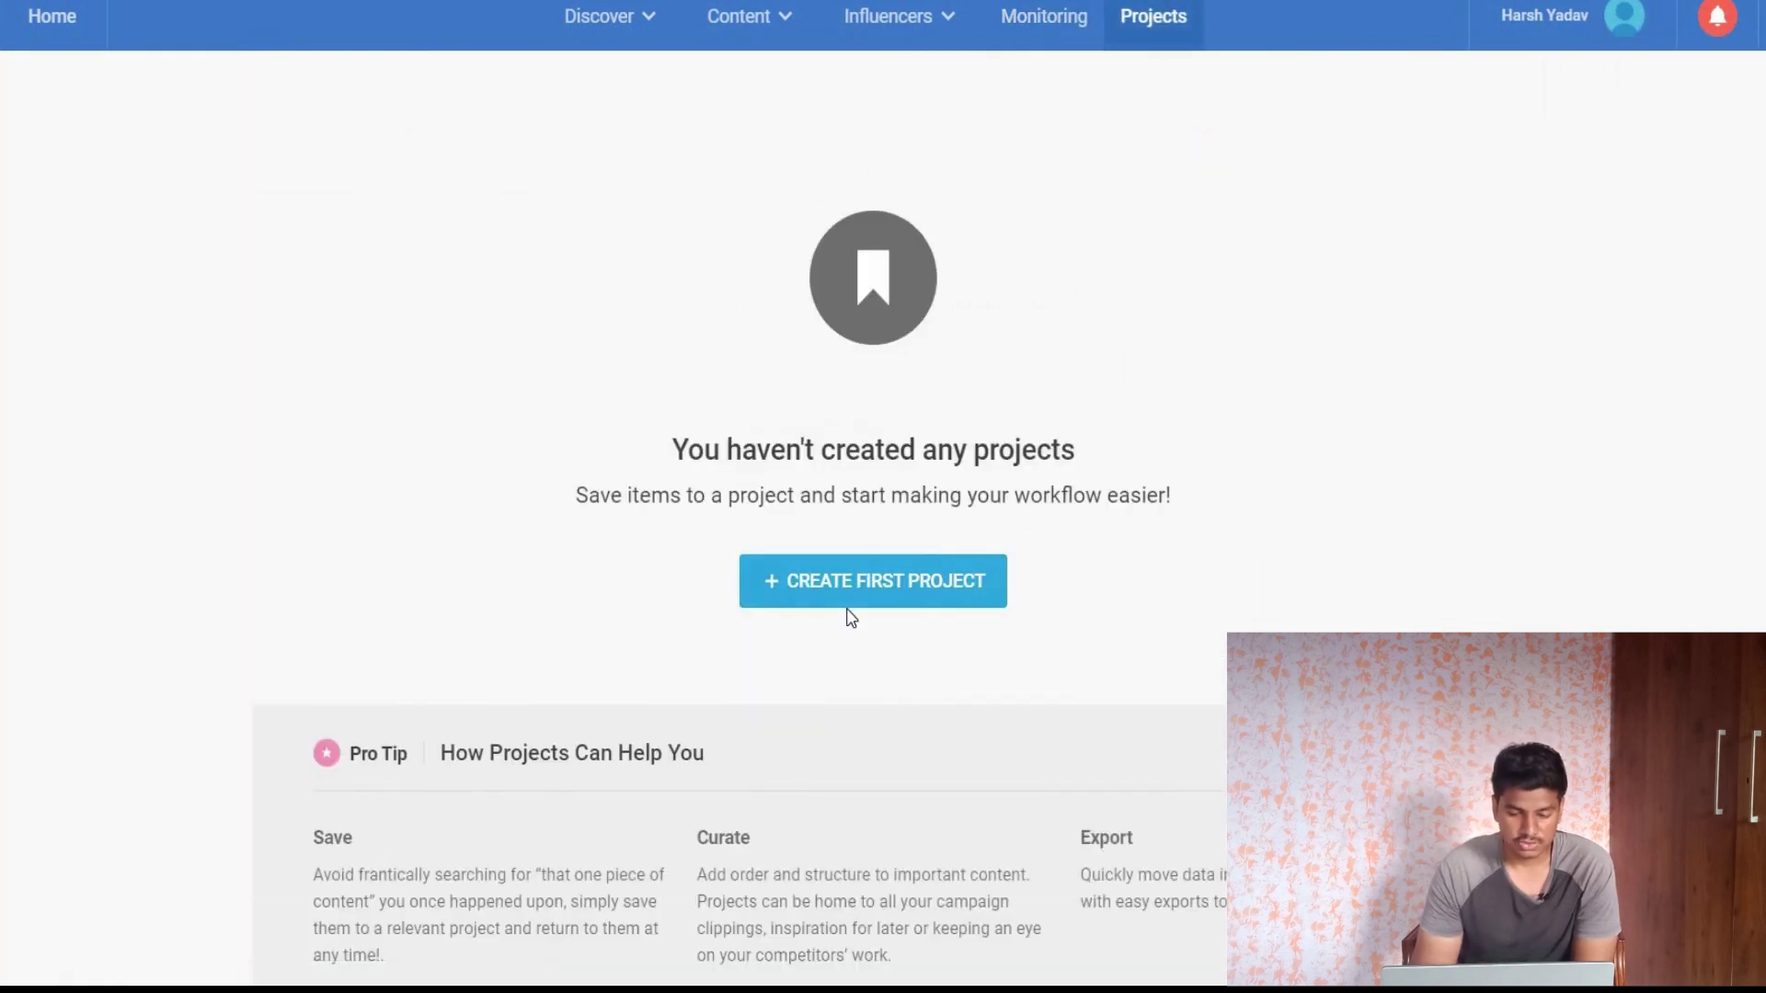
{"action": "scroll", "coordinate": [634, 494], "scroll_direction": "down", "scroll_amount": 4}
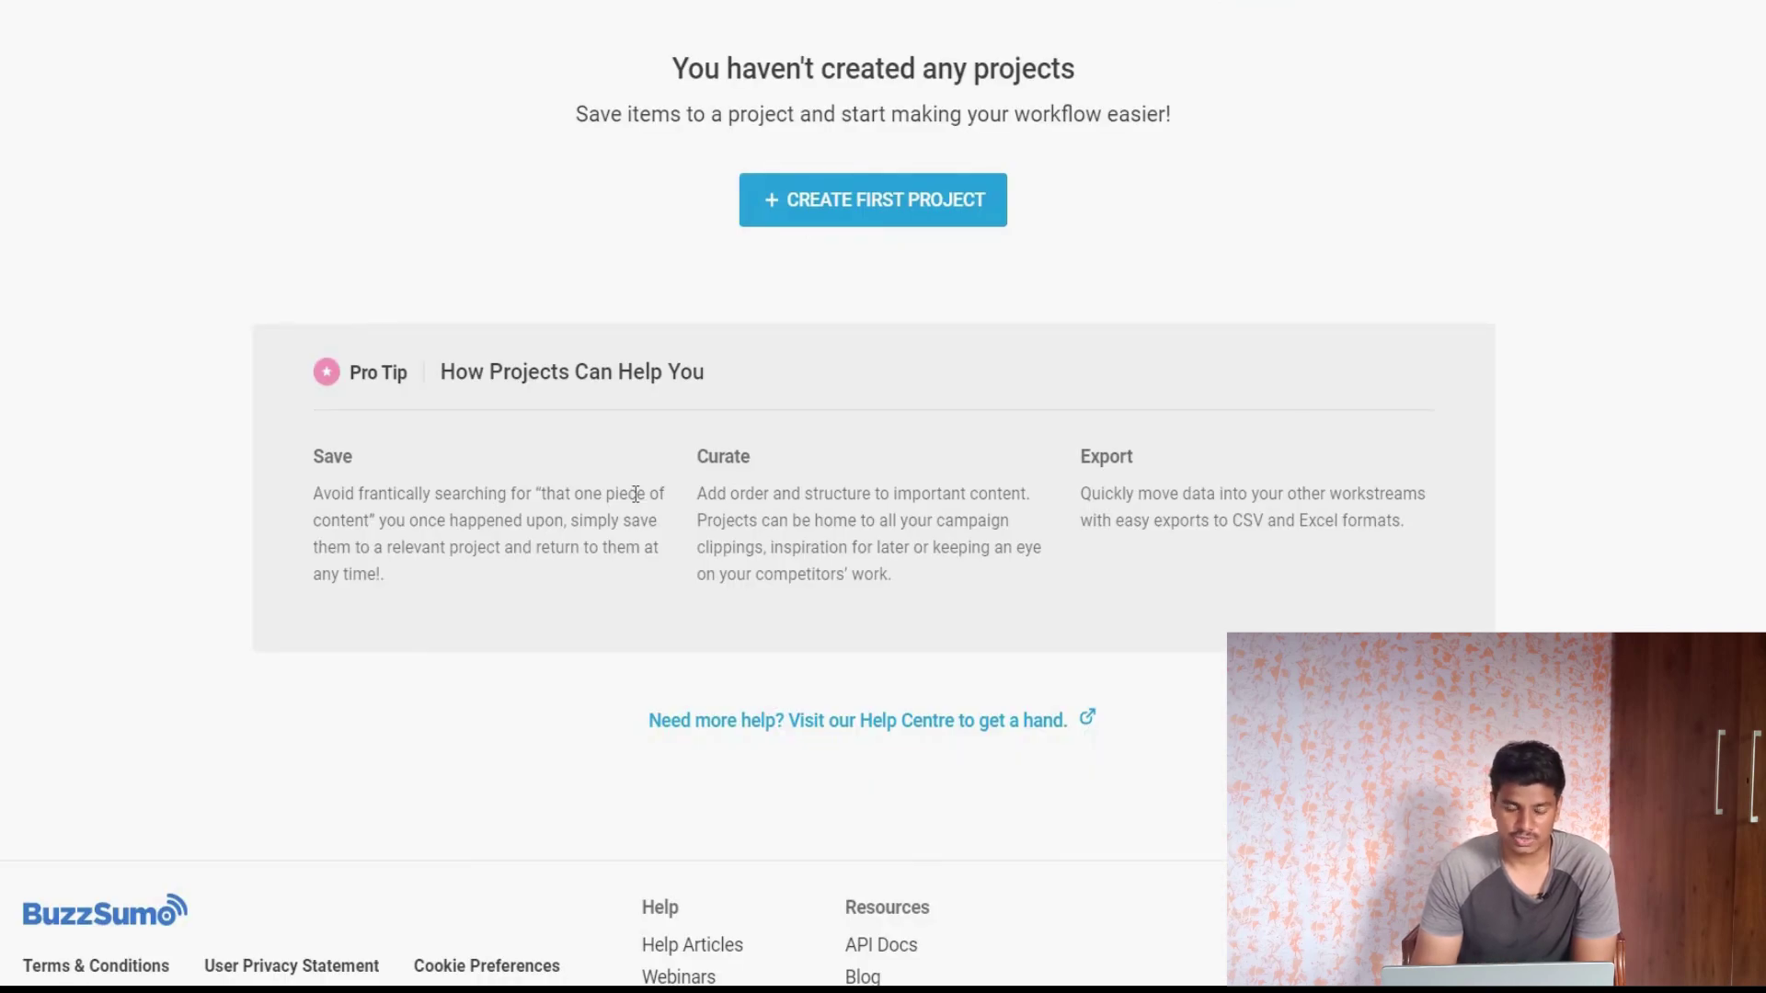